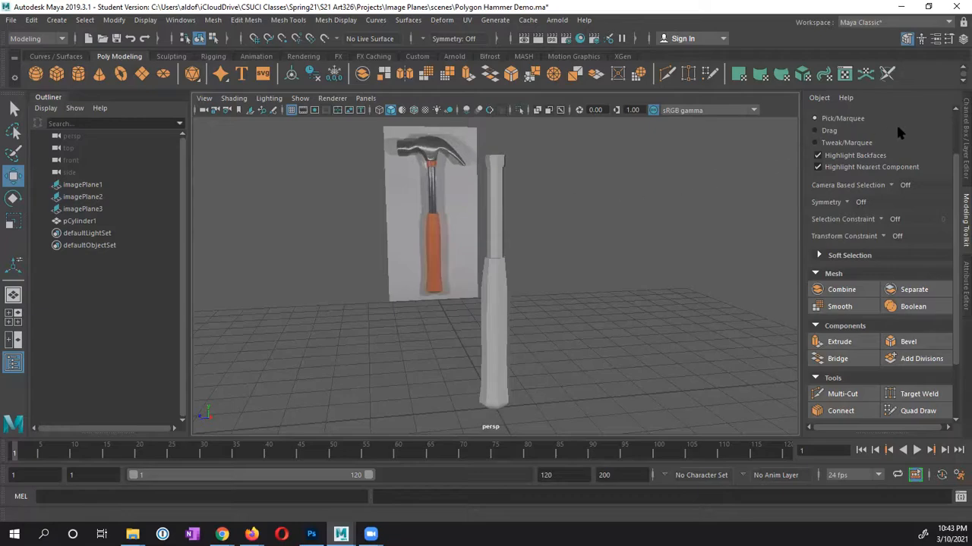
# Show the display layer editor and select the hammer handle mesh in the perspective view
pyautogui.click(958, 112)
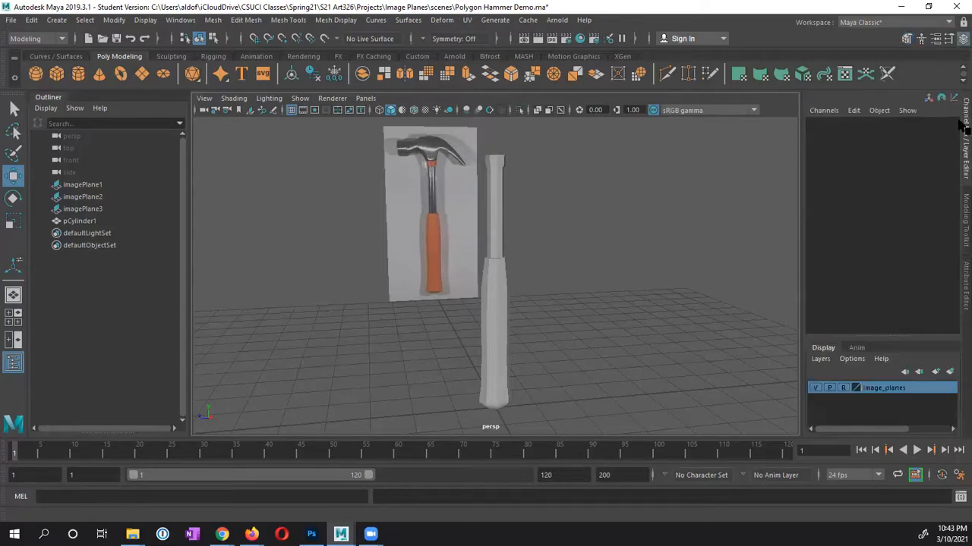
pyautogui.click(498, 279)
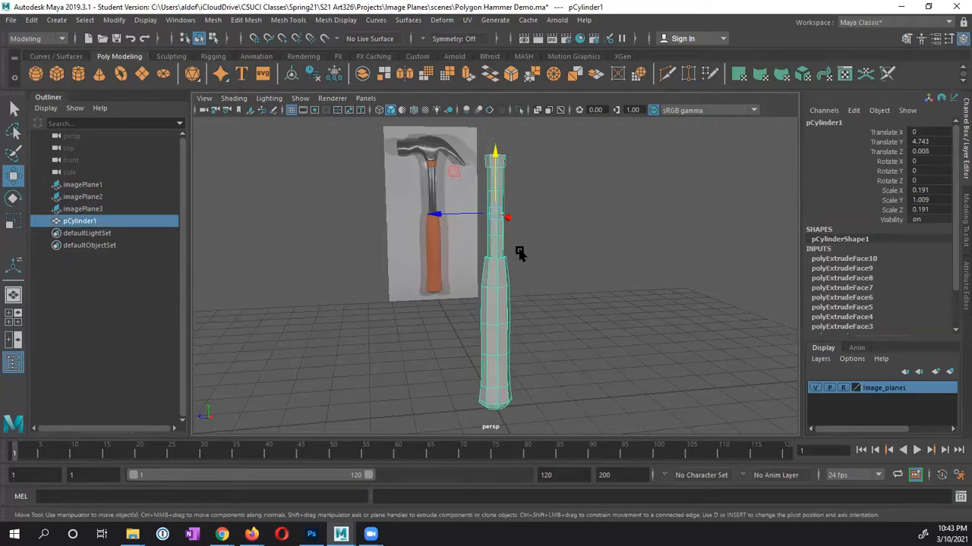
# Toggle the Image_planes layer's visibility off and on while viewing the handle from different angles
pyautogui.click(816, 388)
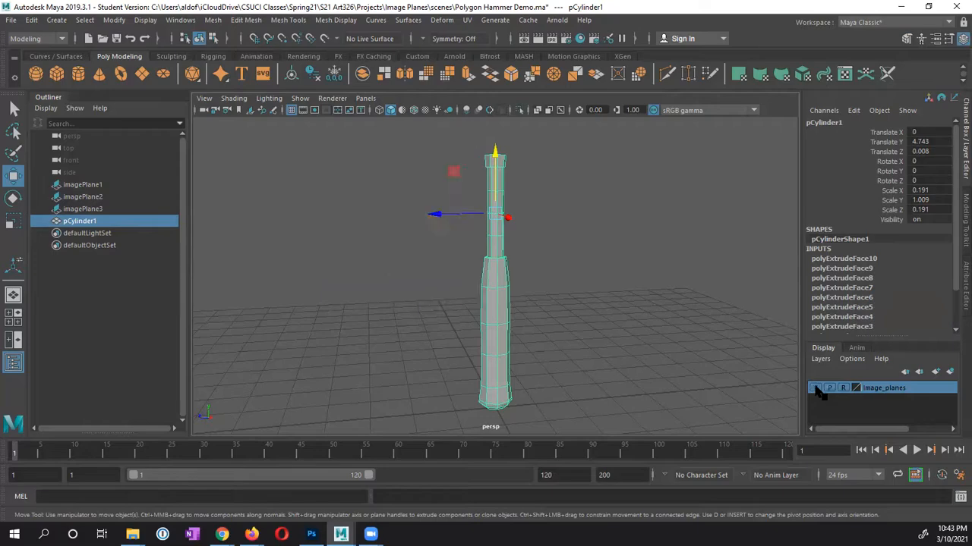
pyautogui.keyDown('alt'); pyautogui.moveTo(597, 325); pyautogui.dragTo(672, 337); pyautogui.keyUp('alt')
pyautogui.click(816, 388)
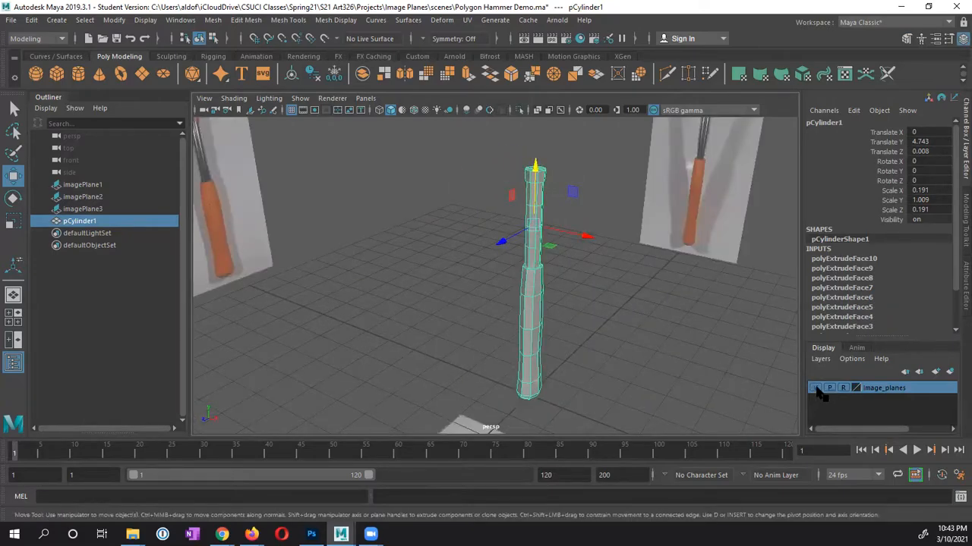
pyautogui.click(816, 388)
pyautogui.click(816, 388)
pyautogui.keyDown('alt'); pyautogui.moveTo(737, 341); pyautogui.dragTo(625, 314); pyautogui.keyUp('alt')
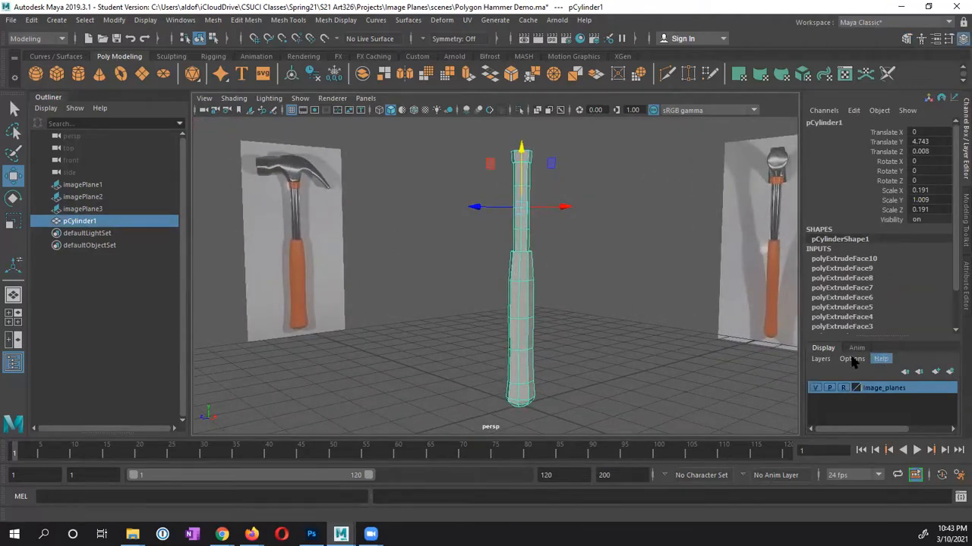
# Create a display layer from the selected handle mesh and name it handle
pyautogui.click(950, 373)
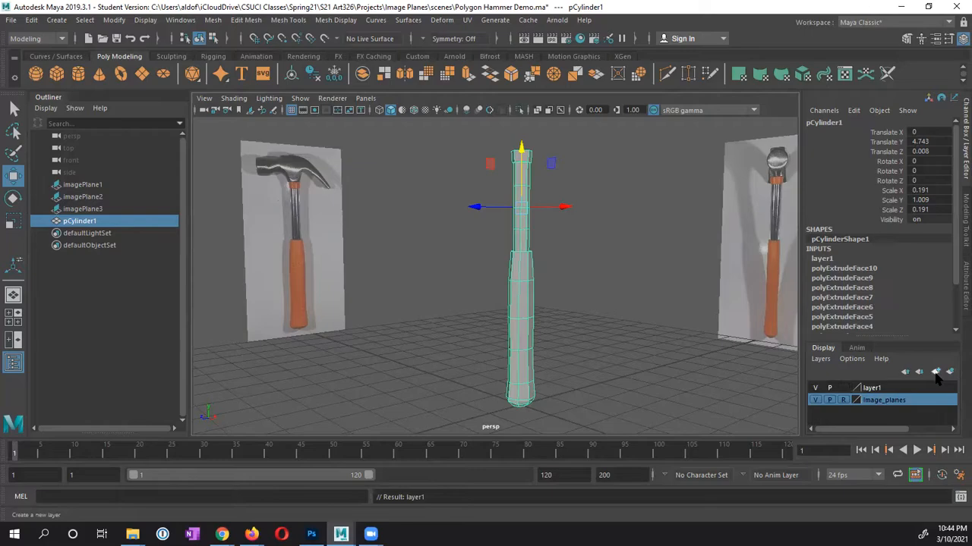
pyautogui.click(872, 388)
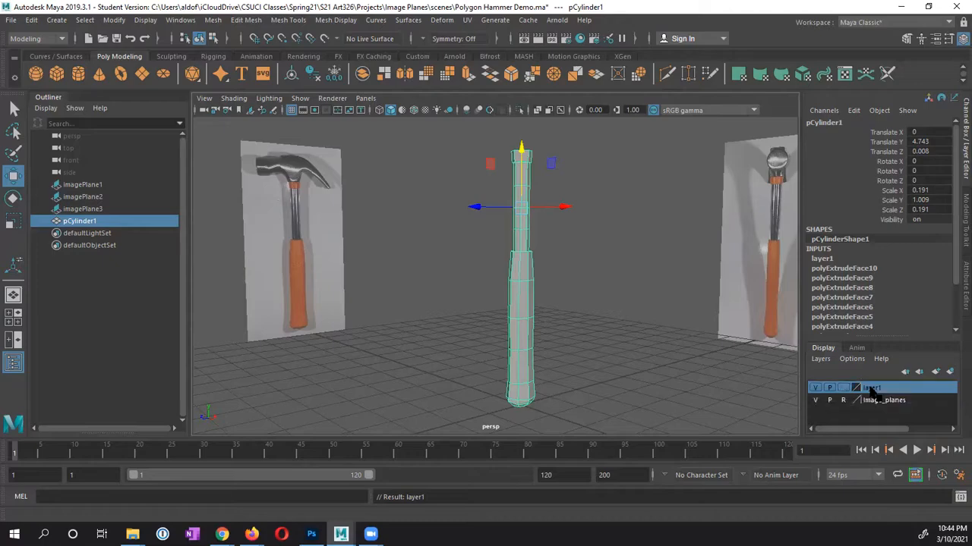
pyautogui.doubleClick(872, 389)
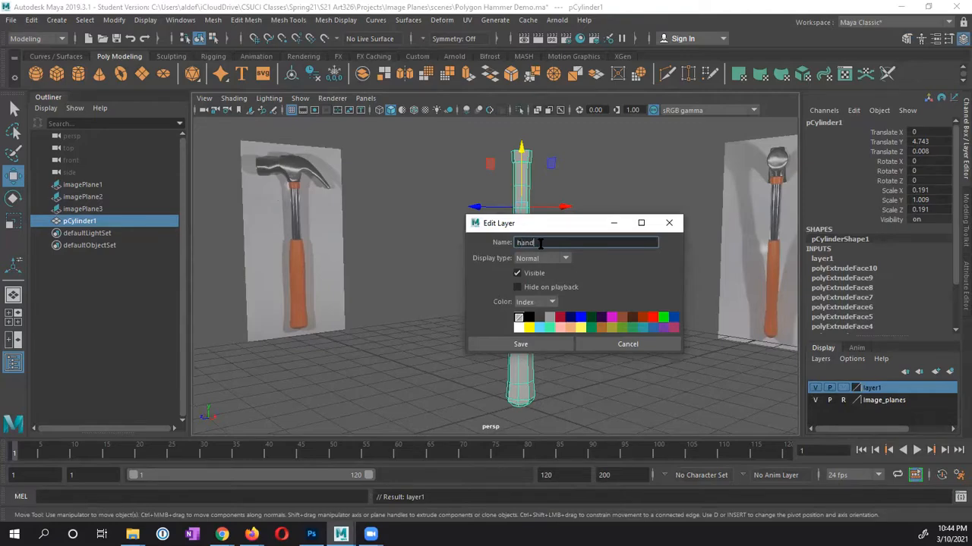
pyautogui.click(541, 344)
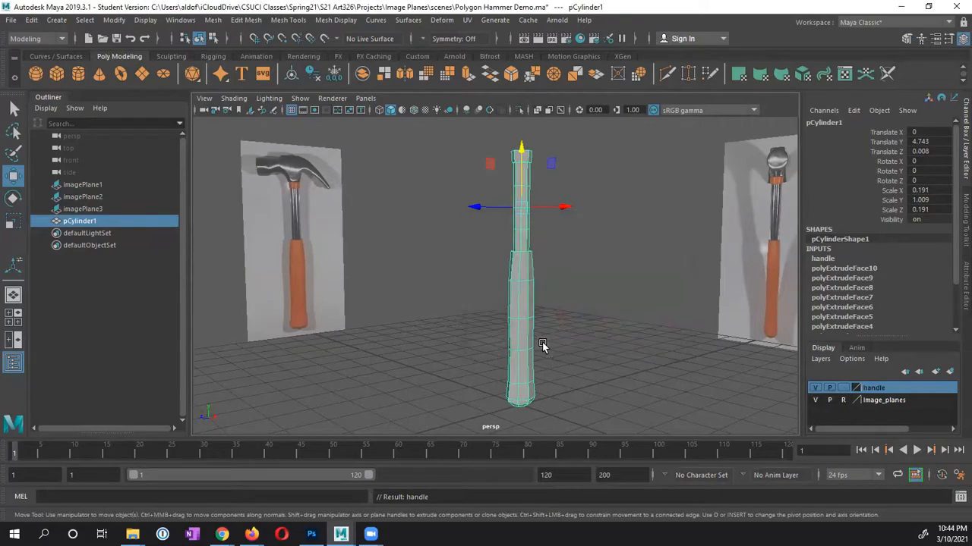
# Toggle the handle layer's visibility to compare the mesh with the reference images in the perspective and four-view layouts
pyautogui.click(815, 388)
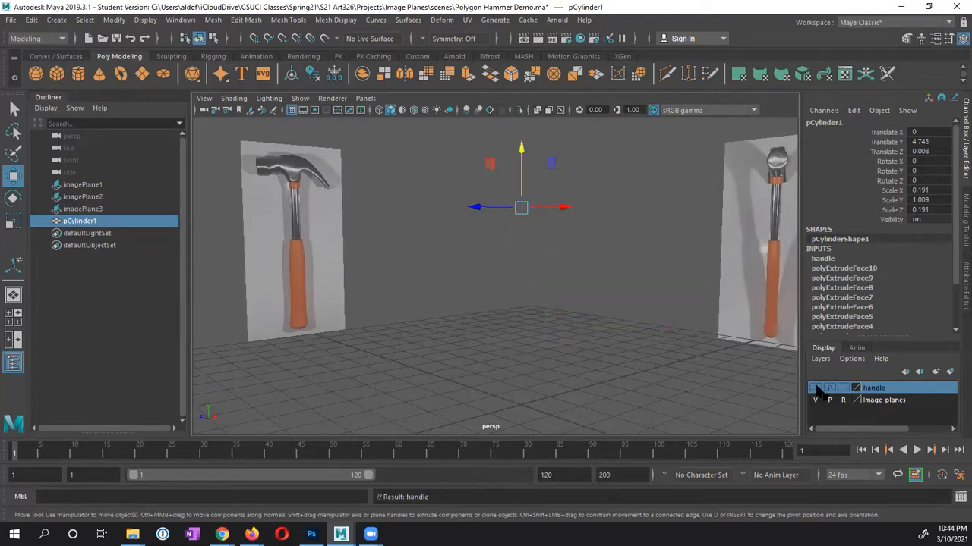
pyautogui.click(815, 388)
pyautogui.click(815, 388)
pyautogui.click(815, 388)
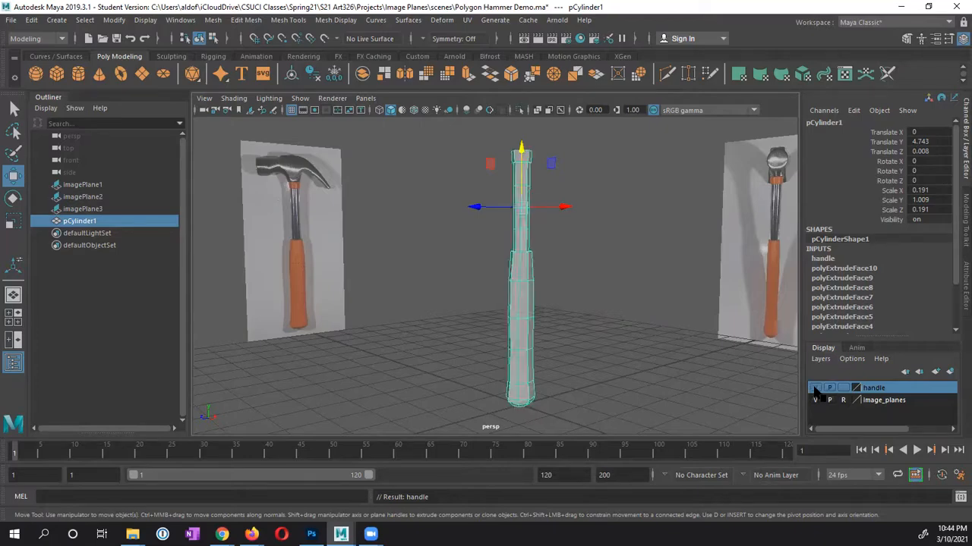
pyautogui.click(815, 388)
pyautogui.press('space')
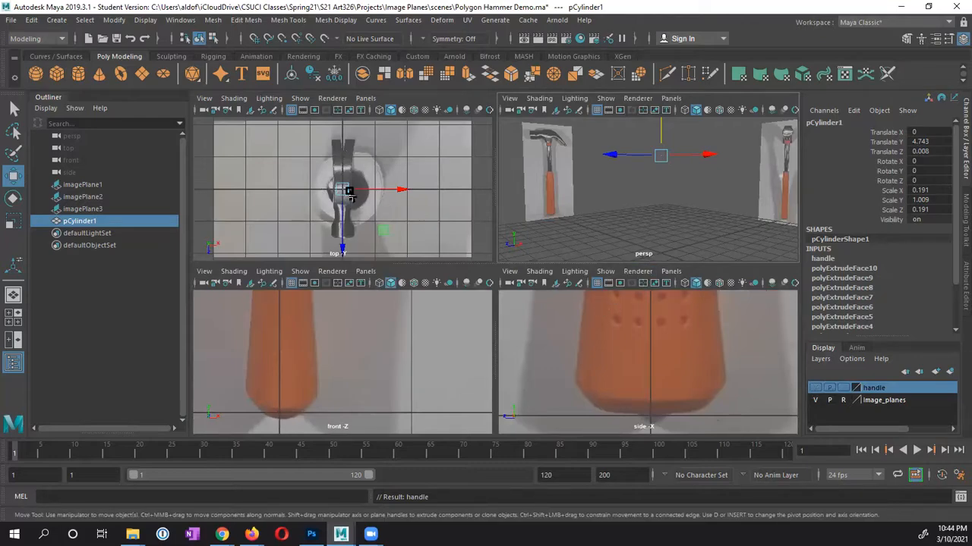
pyautogui.click(815, 388)
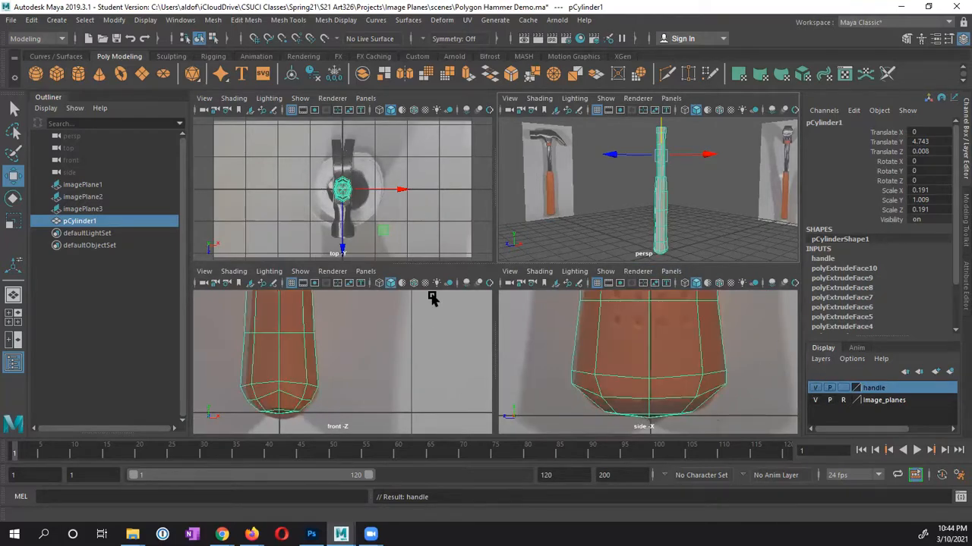
# Deselect the handle mesh, check the hammer reference from the top, and hide the handle layer
pyautogui.click(386, 206)
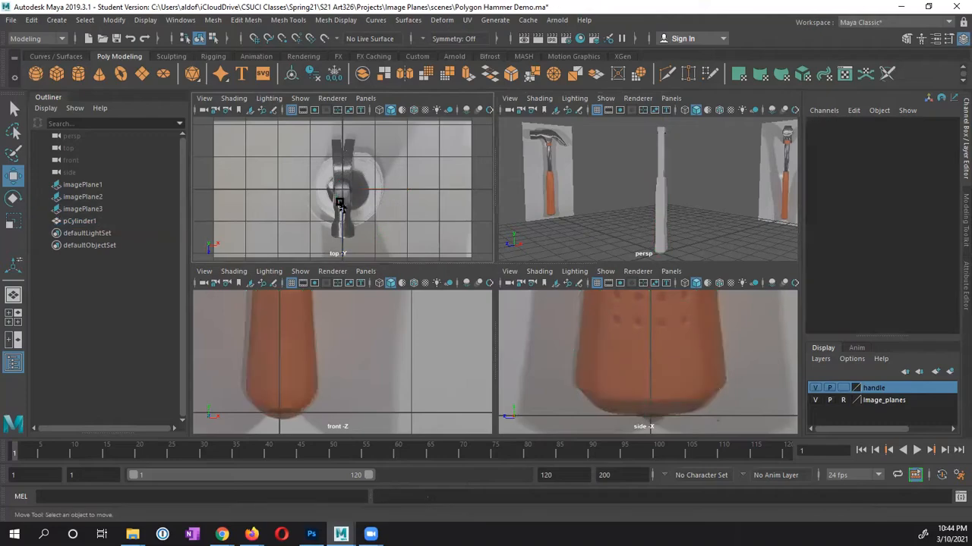
pyautogui.keyDown('alt'); pyautogui.moveTo(297, 200); pyautogui.dragTo(466, 200, button='right'); pyautogui.keyUp('alt')
pyautogui.press('space')
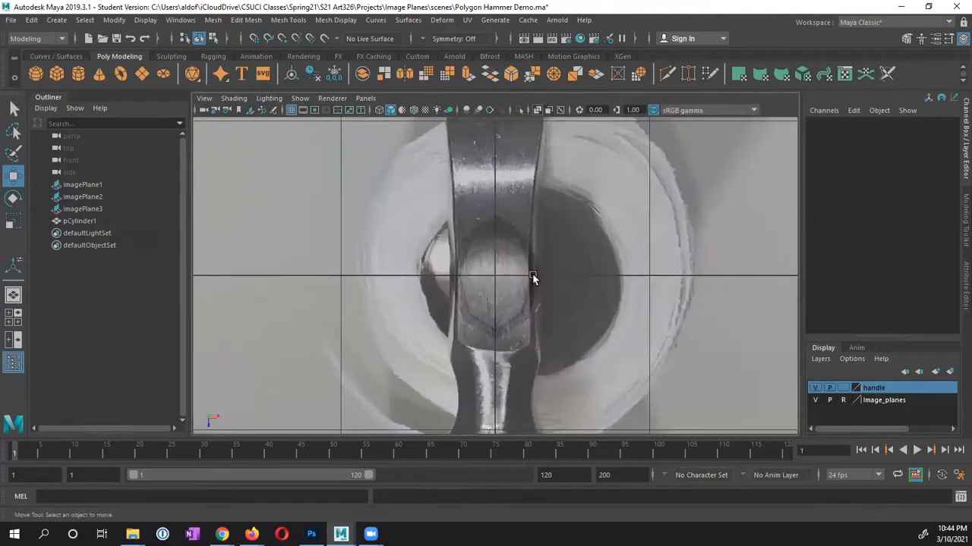
pyautogui.scroll(-5, 546, 233)
pyautogui.keyDown('alt'); pyautogui.moveTo(474, 279); pyautogui.dragTo(527, 278, button='right'); pyautogui.keyUp('alt')
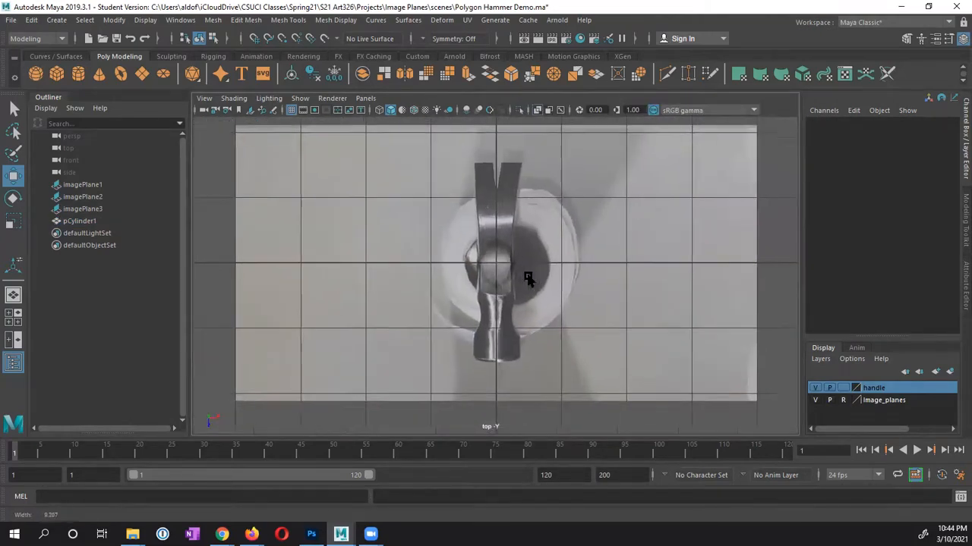
pyautogui.click(816, 387)
pyautogui.press('space')
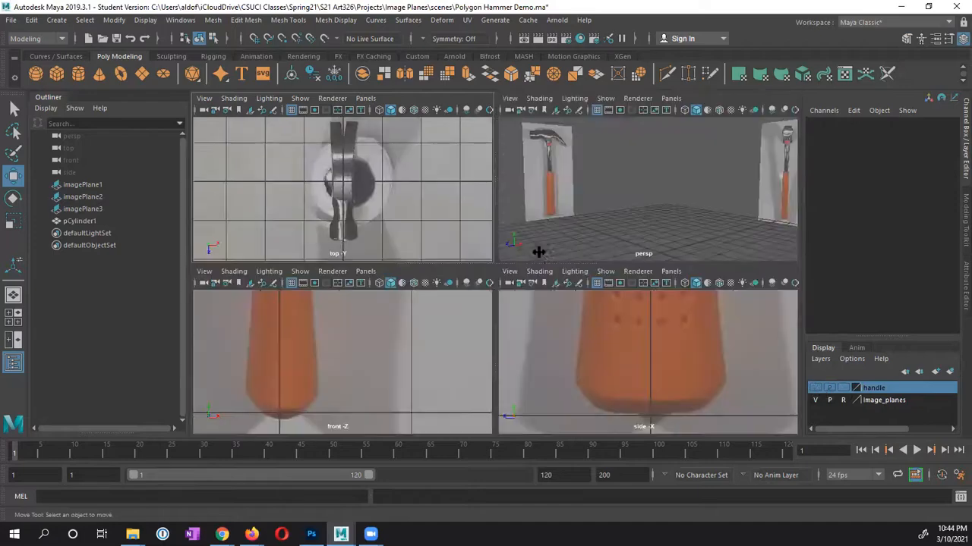
# Examine the hammer head's profile in the side view reference image
pyautogui.keyDown('alt'); pyautogui.moveTo(668, 214); pyautogui.dragTo(528, 212, button='right'); pyautogui.keyUp('alt')
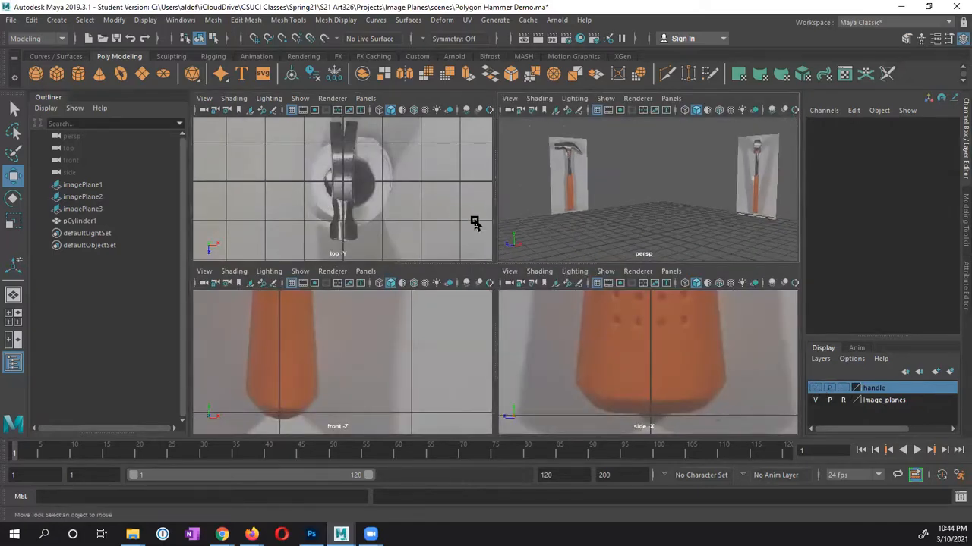
pyautogui.press('space')
pyautogui.press('space')
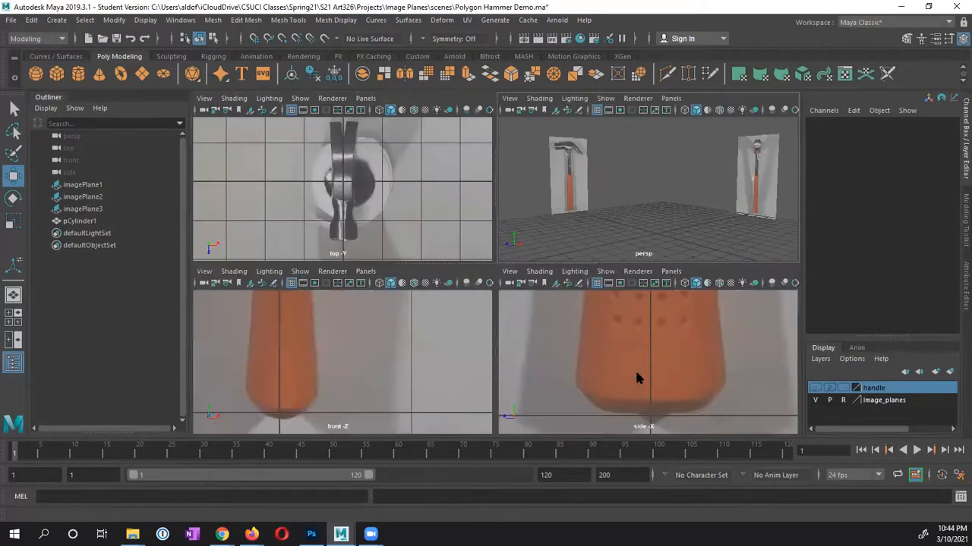
pyautogui.press('space')
pyautogui.keyDown('alt'); pyautogui.moveTo(681, 364); pyautogui.dragTo(552, 290, button='right'); pyautogui.keyUp('alt')
pyautogui.keyDown('alt'); pyautogui.moveTo(577, 308); pyautogui.dragTo(604, 385, button='middle'); pyautogui.keyUp('alt')
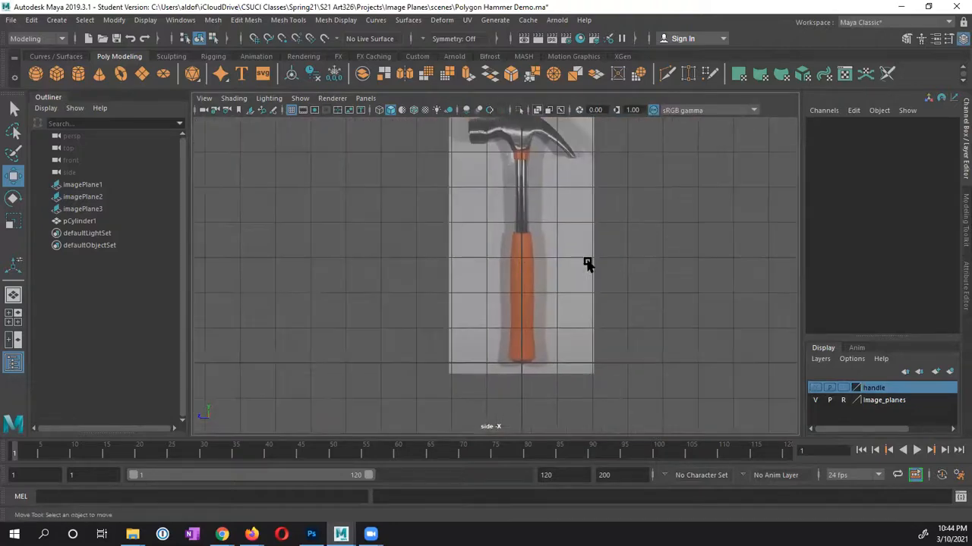
pyautogui.keyDown('alt'); pyautogui.moveTo(588, 265); pyautogui.dragTo(588, 317, button='middle'); pyautogui.keyUp('alt')
pyautogui.keyDown('alt'); pyautogui.moveTo(433, 288); pyautogui.dragTo(406, 219, button='right'); pyautogui.keyUp('alt')
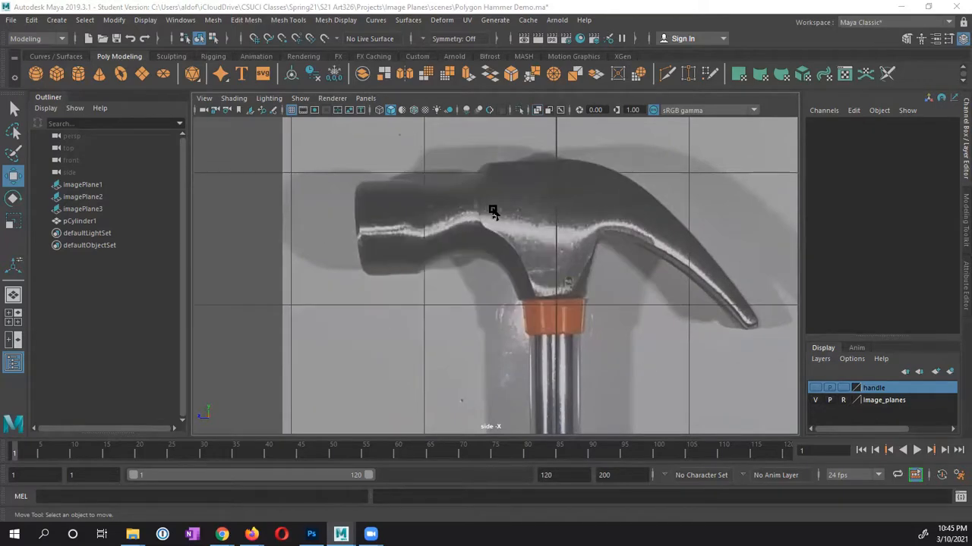
# Return to the four-view layout and frame the hammer head closely in the front and side views
pyautogui.press('space')
pyautogui.press('space')
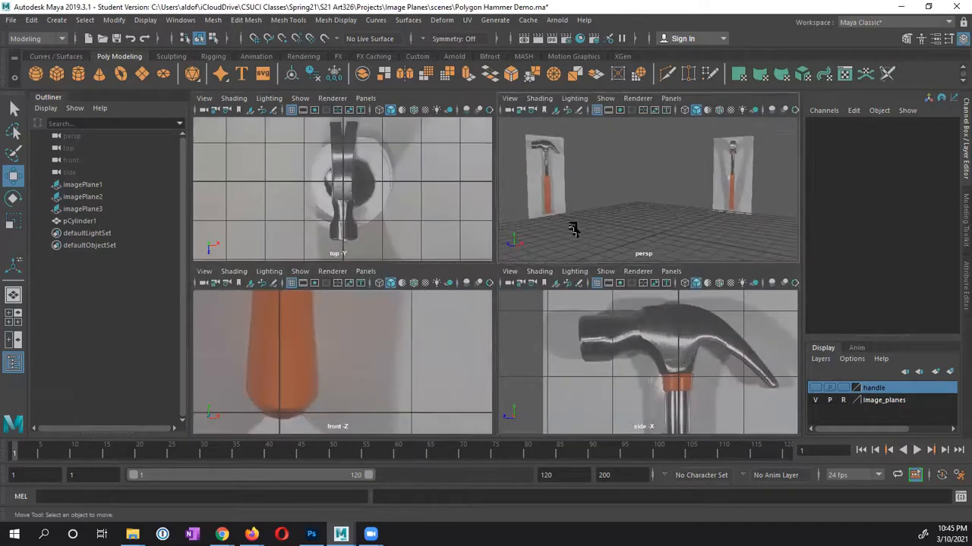
pyautogui.scroll(-5, 405, 326)
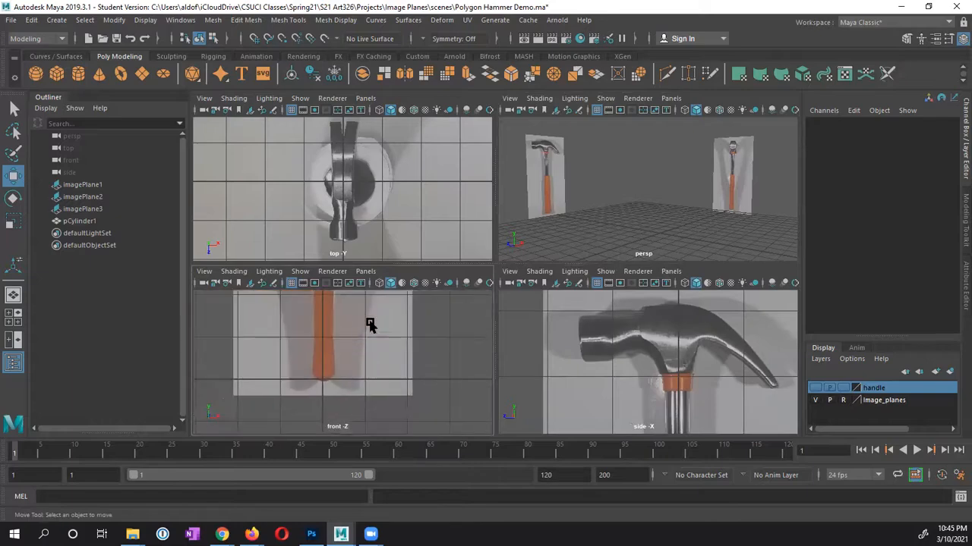
pyautogui.keyDown('alt'); pyautogui.moveTo(402, 343); pyautogui.dragTo(392, 390, button='middle'); pyautogui.keyUp('alt')
pyautogui.scroll(-2, 395, 341)
pyautogui.scroll(6, 392, 390)
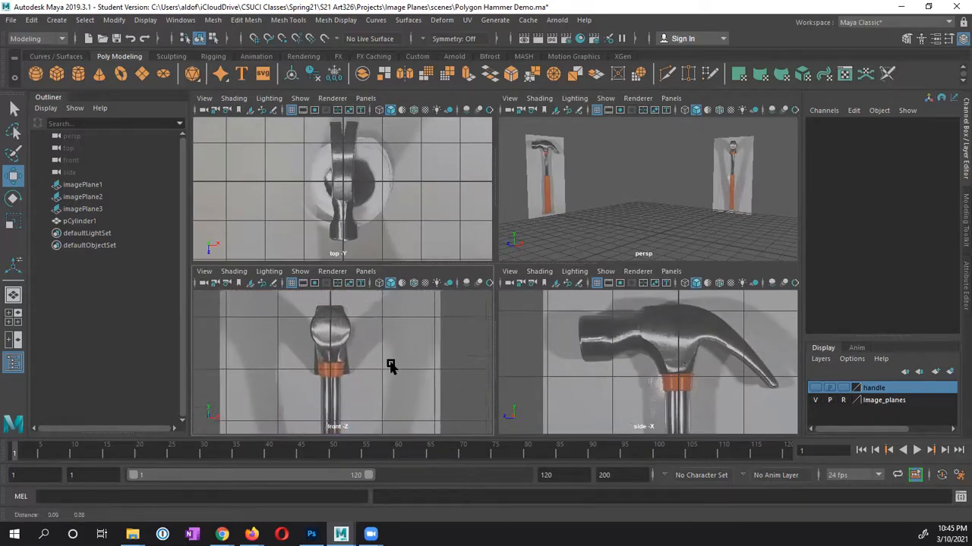
pyautogui.keyDown('alt'); pyautogui.moveTo(404, 352); pyautogui.dragTo(419, 350, button='right'); pyautogui.keyUp('alt')
pyautogui.keyDown('alt'); pyautogui.moveTo(371, 306); pyautogui.dragTo(376, 345, button='middle'); pyautogui.keyUp('alt')
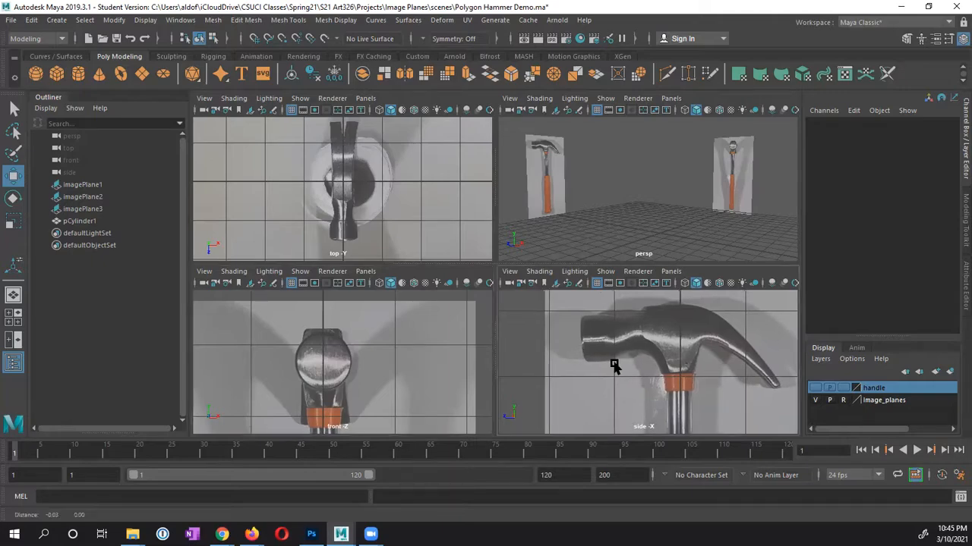
pyautogui.moveTo(585, 354)
pyautogui.keyDown('alt'); pyautogui.mouseDown(button='right')
pyautogui.moveTo(669, 363)
pyautogui.moveTo(581, 341)
pyautogui.mouseUp(button='right'); pyautogui.keyUp('alt')
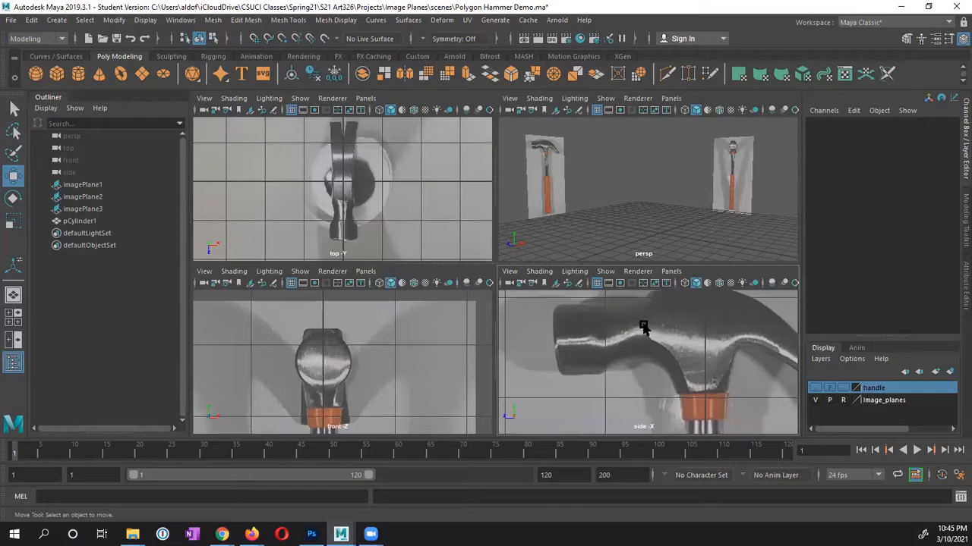
pyautogui.keyDown('alt'); pyautogui.moveTo(646, 336); pyautogui.dragTo(635, 342, button='middle'); pyautogui.keyUp('alt')
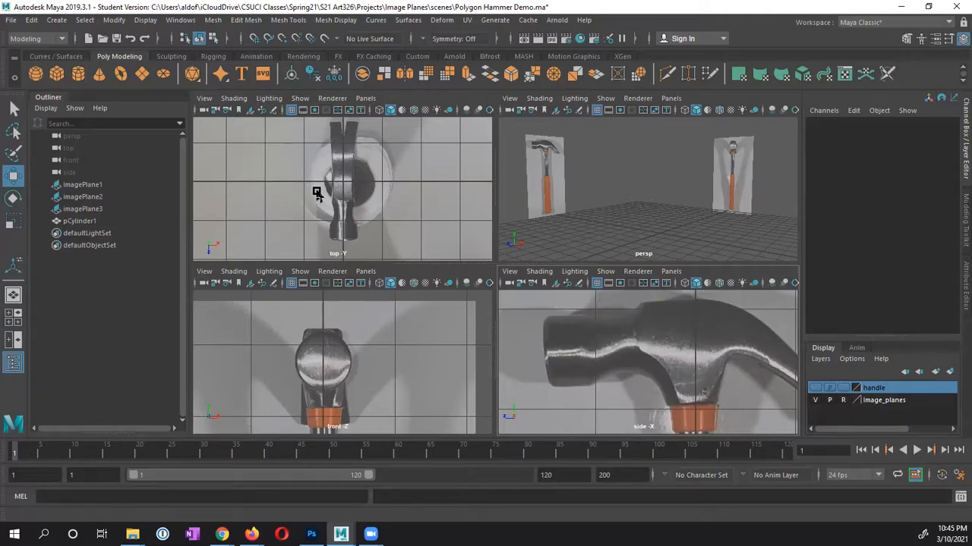
# Create a polygon cylinder from reset settings along the Z axis, with radius 1, height 2 and 8 axis divisions
pyautogui.click(58, 21)
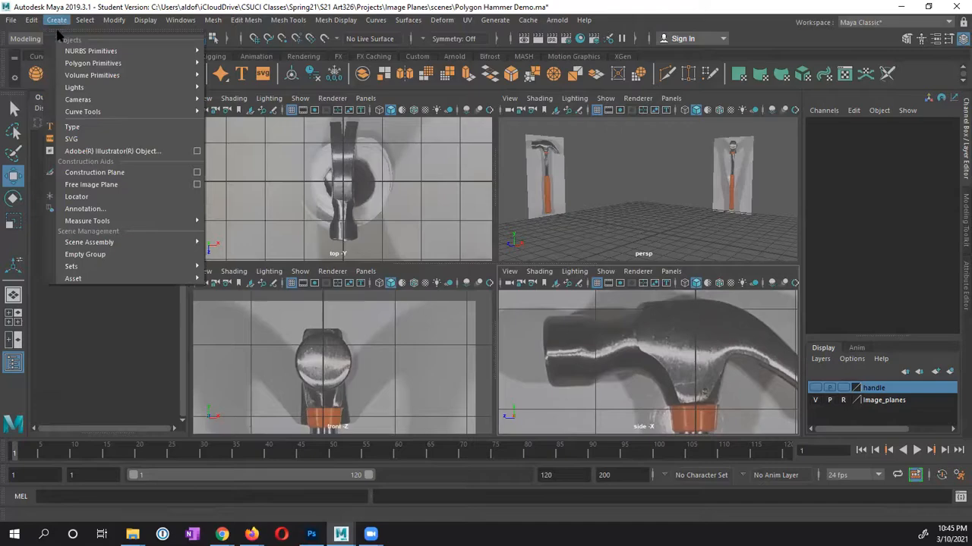
pyautogui.moveTo(75, 66)
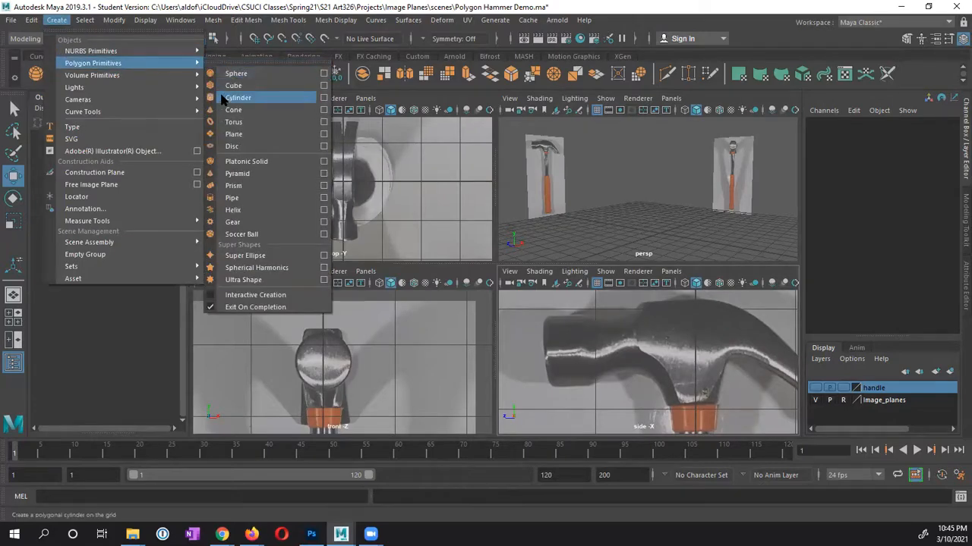
pyautogui.click(324, 97)
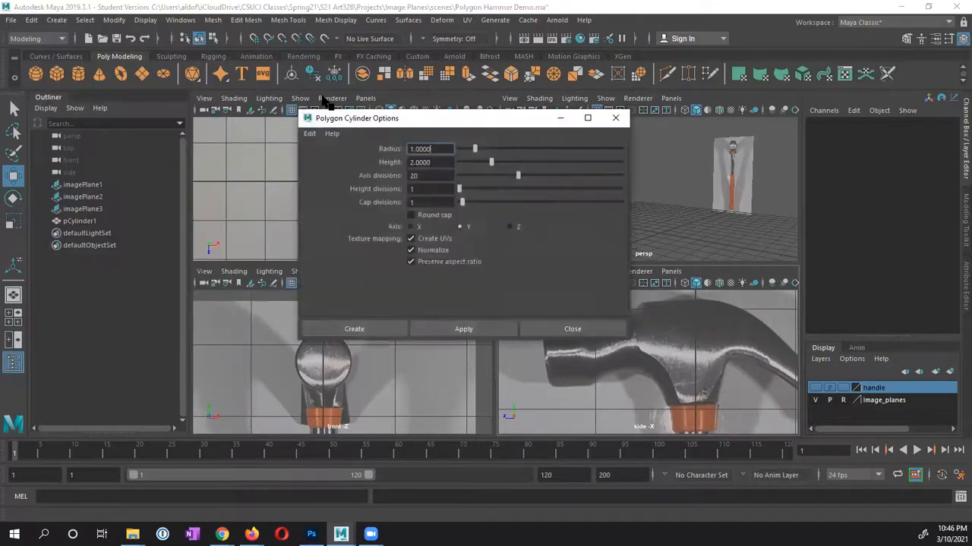
pyautogui.click(309, 134)
pyautogui.click(315, 155)
pyautogui.moveTo(437, 122); pyautogui.dragTo(295, 74)
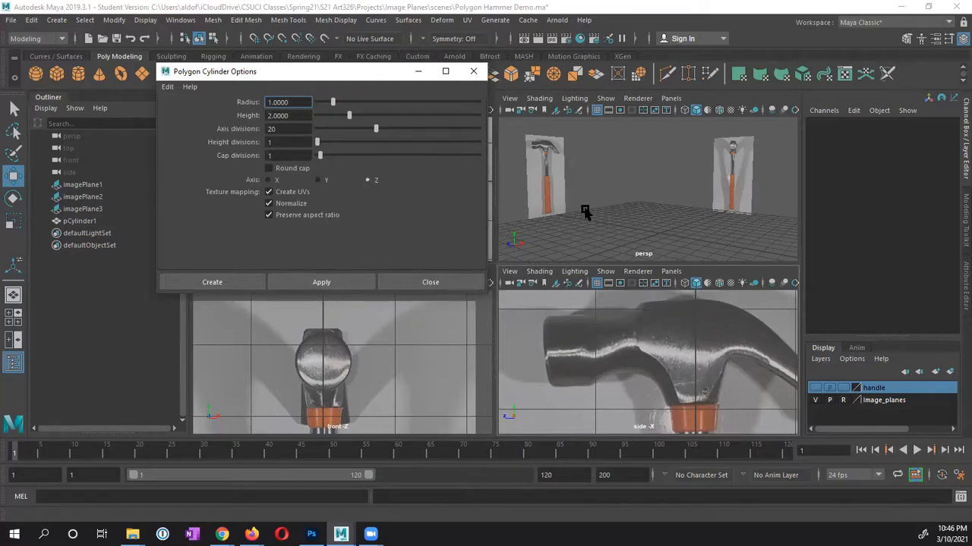
pyautogui.click(281, 129)
pyautogui.click(238, 289)
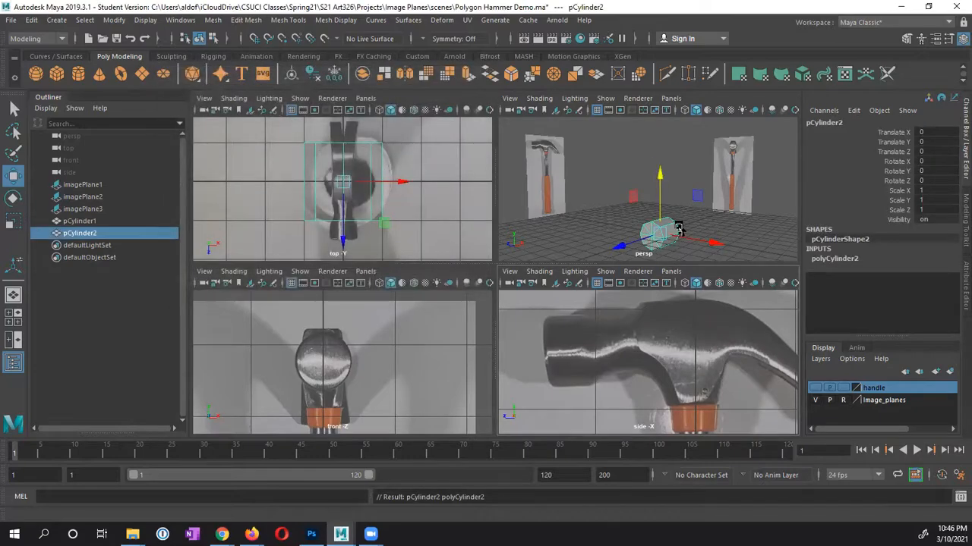
# Raise the new cylinder along Y to about 6.6 so it overlaps the hammer head in the front view
pyautogui.keyDown('alt'); pyautogui.moveTo(679, 228); pyautogui.dragTo(670, 209, button='middle'); pyautogui.keyUp('alt')
pyautogui.keyDown('alt'); pyautogui.moveTo(643, 346); pyautogui.dragTo(640, 320, button='middle'); pyautogui.keyUp('alt')
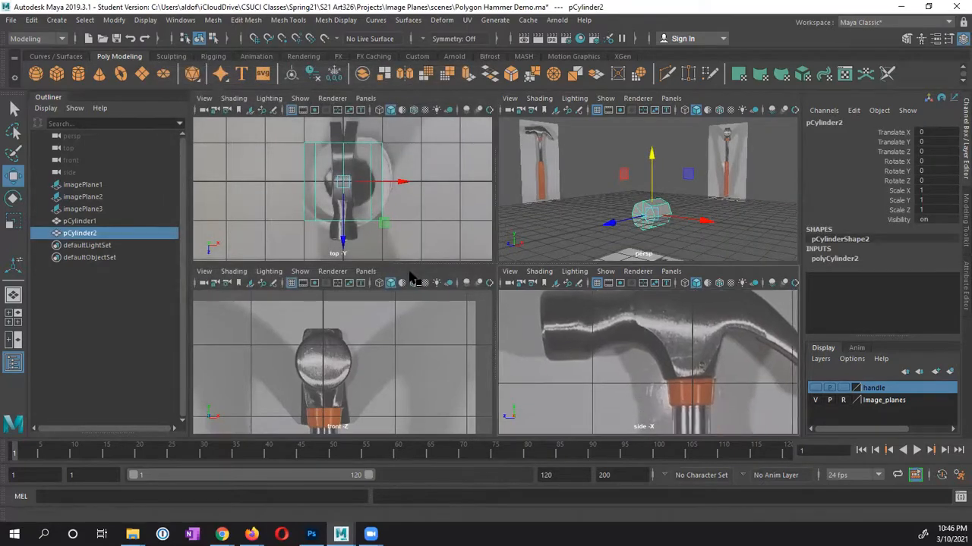
pyautogui.keyDown('alt'); pyautogui.moveTo(406, 335); pyautogui.dragTo(408, 286, button='middle'); pyautogui.keyUp('alt')
pyautogui.keyDown('alt'); pyautogui.moveTo(402, 342); pyautogui.dragTo(354, 368, button='right'); pyautogui.keyUp('alt')
pyautogui.keyDown('alt'); pyautogui.moveTo(355, 369); pyautogui.dragTo(351, 231, button='middle'); pyautogui.keyUp('alt')
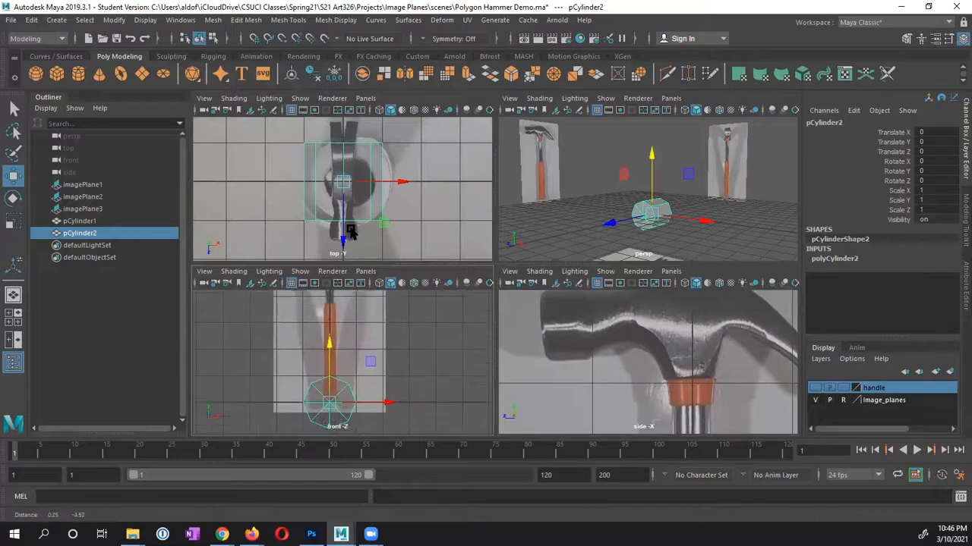
pyautogui.keyDown('alt'); pyautogui.moveTo(665, 352); pyautogui.dragTo(569, 356, button='right'); pyautogui.keyUp('alt')
pyautogui.keyDown('alt'); pyautogui.moveTo(671, 351); pyautogui.dragTo(657, 287, button='middle'); pyautogui.keyUp('alt')
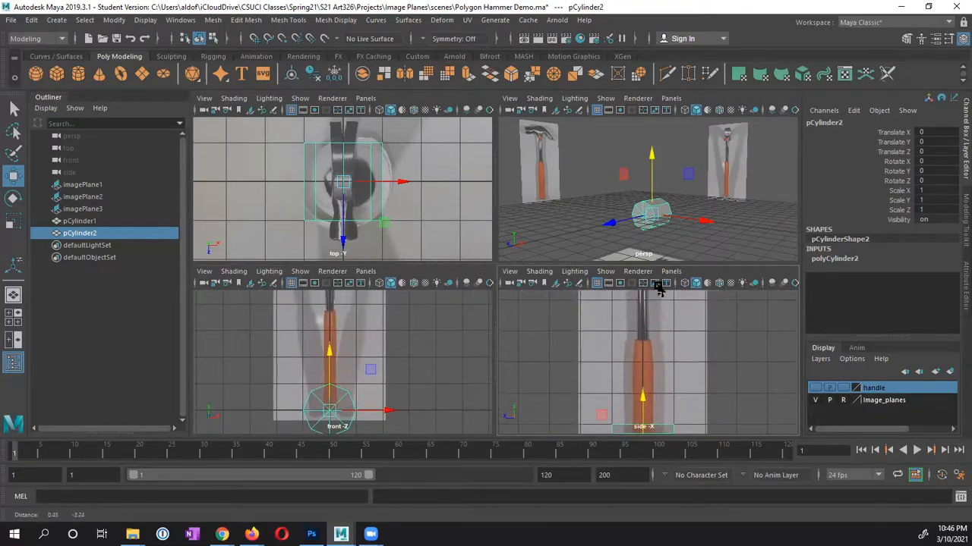
pyautogui.keyDown('alt'); pyautogui.moveTo(646, 342); pyautogui.dragTo(651, 397, button='middle'); pyautogui.keyUp('alt')
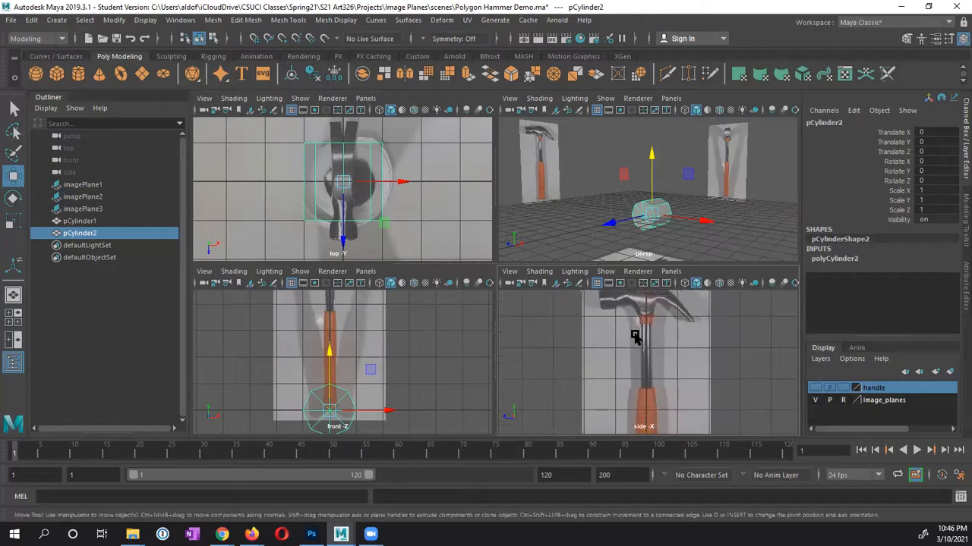
pyautogui.keyDown('alt'); pyautogui.moveTo(638, 333); pyautogui.dragTo(636, 234, button='middle'); pyautogui.keyUp('alt')
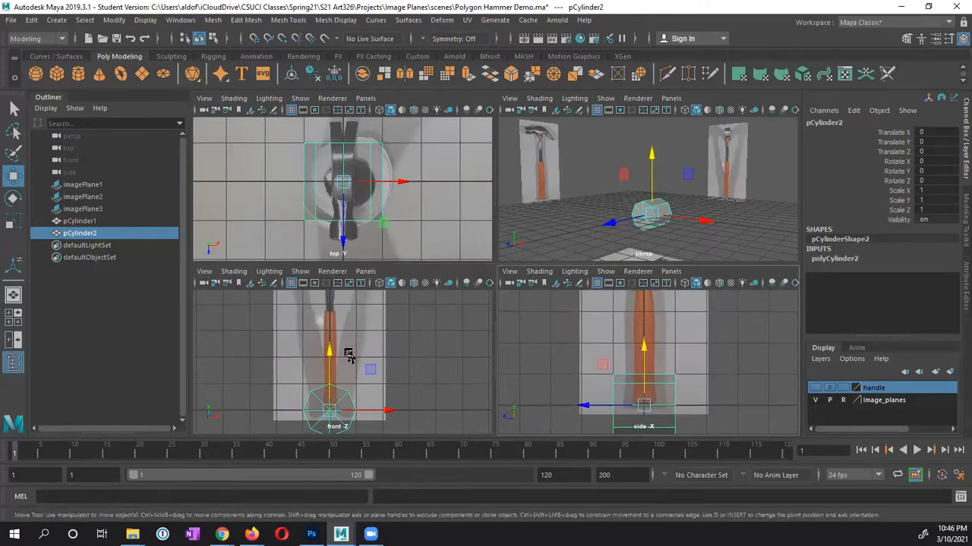
pyautogui.keyDown('alt'); pyautogui.moveTo(360, 352); pyautogui.dragTo(362, 365, button='middle'); pyautogui.keyUp('alt')
pyautogui.moveTo(330, 357); pyautogui.dragTo(331, 217)
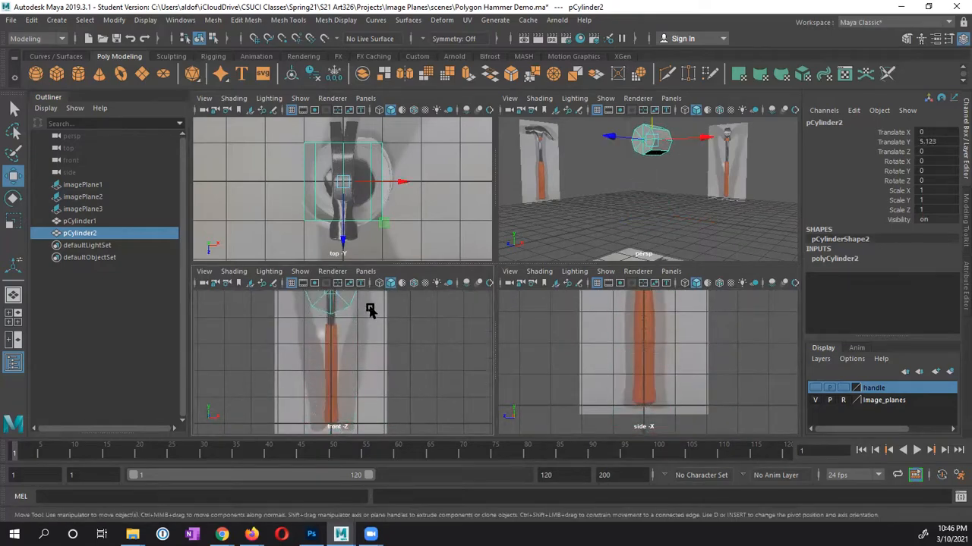
pyautogui.keyDown('alt'); pyautogui.moveTo(395, 319); pyautogui.dragTo(371, 344, button='right'); pyautogui.keyUp('alt')
pyautogui.keyDown('alt'); pyautogui.moveTo(371, 345); pyautogui.dragTo(366, 401, button='middle'); pyautogui.keyUp('alt')
pyautogui.moveTo(328, 312); pyautogui.dragTo(331, 283)
# In the front view, centre the cylinder on the hammer's round face at about Y 6.77 and scale it uniformly to about 0.41
pyautogui.press('space')
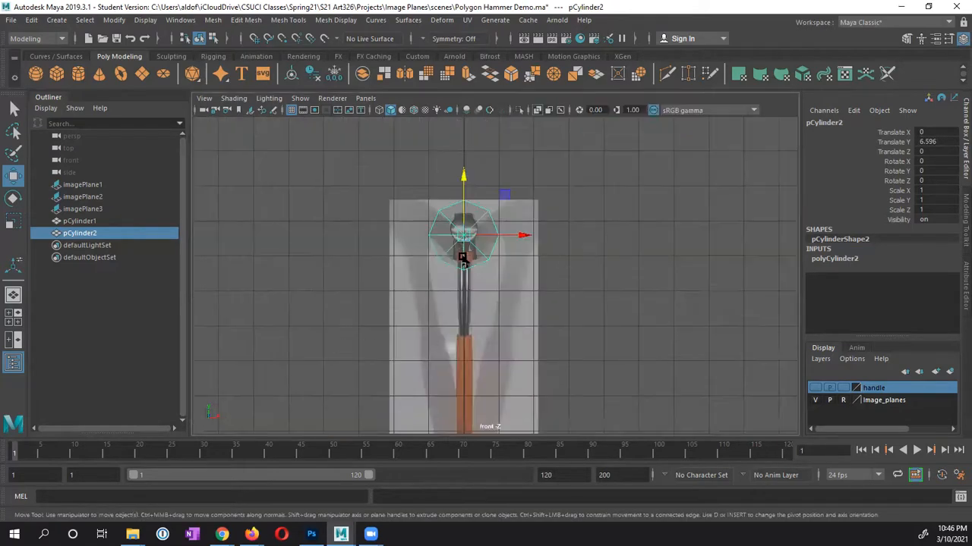
pyautogui.keyDown('alt'); pyautogui.moveTo(477, 319); pyautogui.dragTo(479, 228, button='right'); pyautogui.keyUp('alt')
pyautogui.keyDown('alt'); pyautogui.moveTo(447, 207); pyautogui.dragTo(447, 296, button='middle'); pyautogui.keyUp('alt')
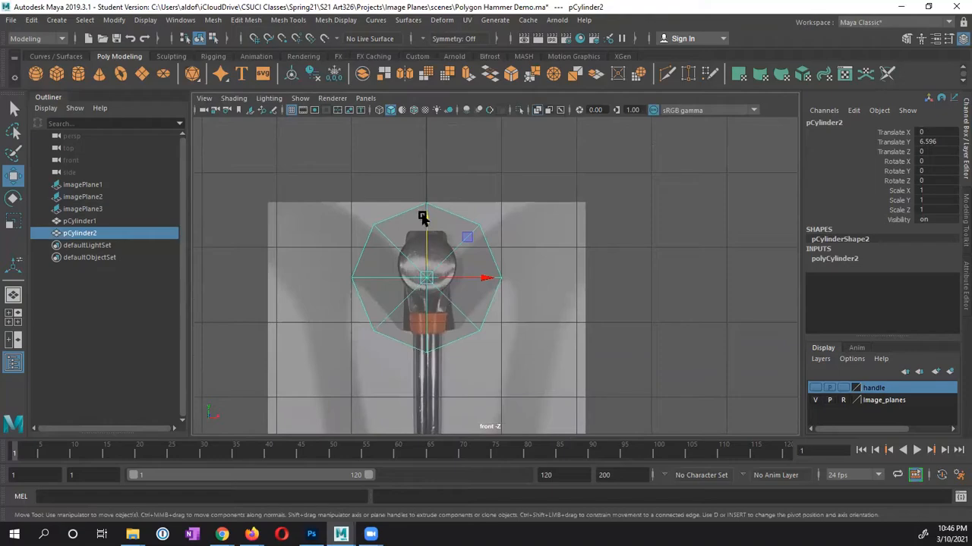
pyautogui.moveTo(426, 219); pyautogui.dragTo(428, 205)
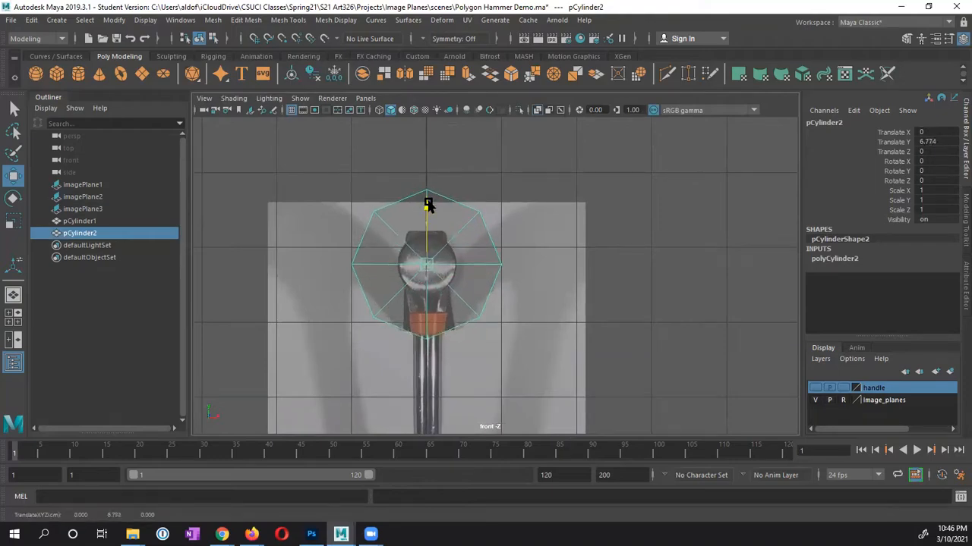
pyautogui.press('r')
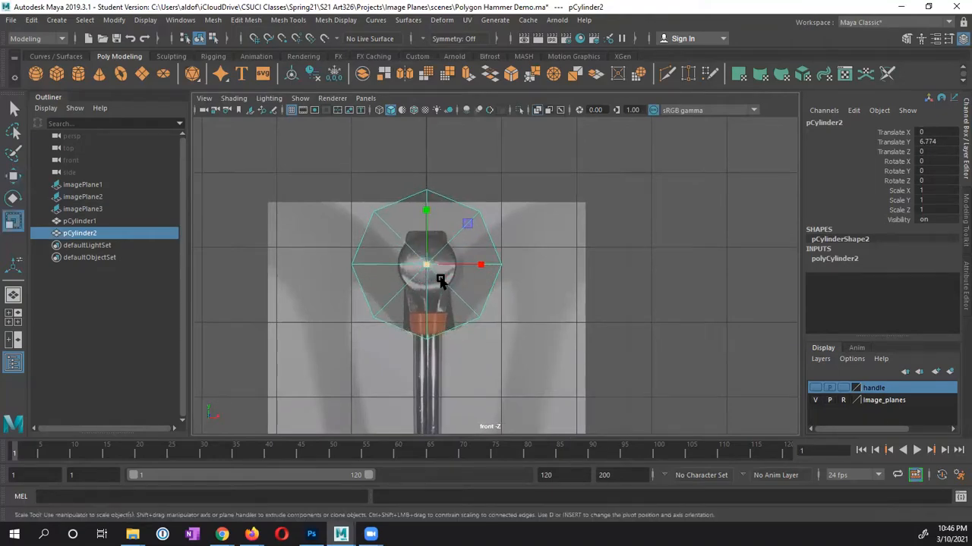
pyautogui.moveTo(428, 263); pyautogui.dragTo(350, 283)
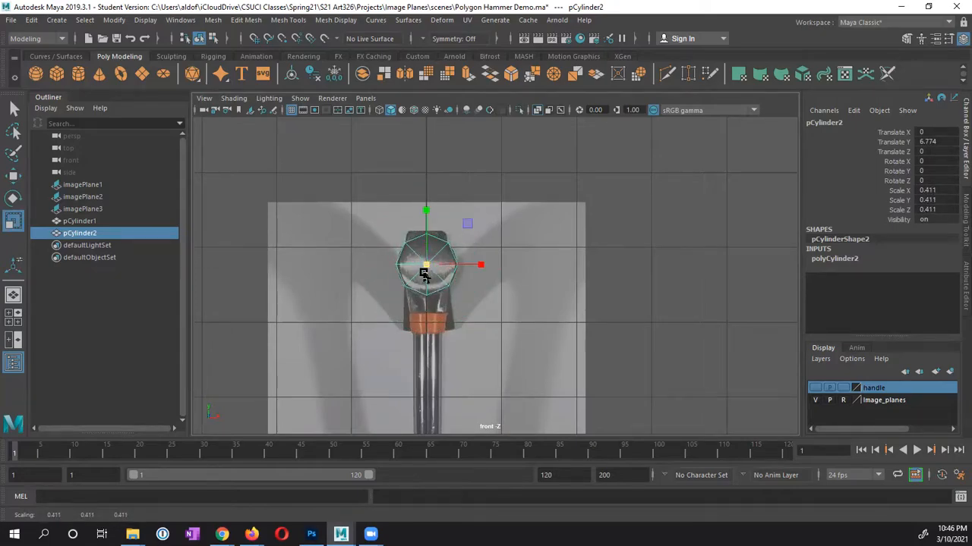
# In the side view, move the cylinder onto the hammer's striking end at about Z 1.26 and Y 6.58
pyautogui.press('space')
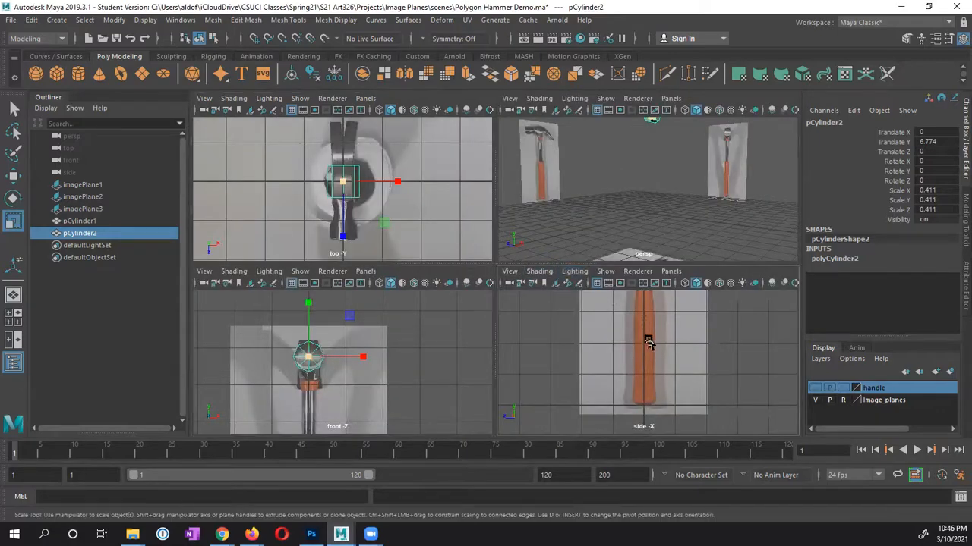
pyautogui.press('space')
pyautogui.keyDown('alt'); pyautogui.moveTo(654, 264); pyautogui.dragTo(668, 308, button='middle'); pyautogui.keyUp('alt')
pyautogui.keyDown('alt'); pyautogui.moveTo(668, 309); pyautogui.dragTo(584, 281, button='right'); pyautogui.keyUp('alt')
pyautogui.keyDown('alt'); pyautogui.moveTo(405, 195); pyautogui.dragTo(408, 297, button='middle'); pyautogui.keyUp('alt')
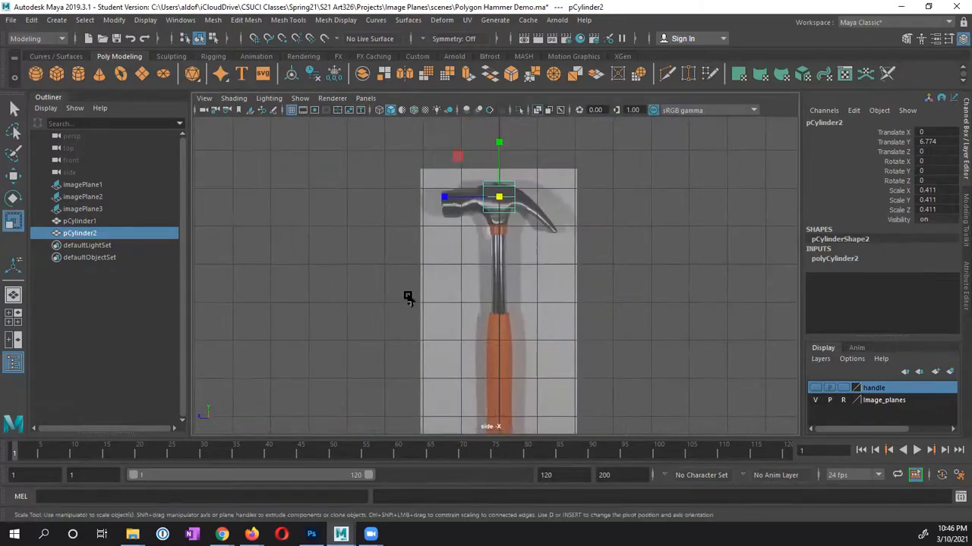
pyautogui.keyDown('alt'); pyautogui.moveTo(407, 296); pyautogui.dragTo(667, 287, button='right'); pyautogui.keyUp('alt')
pyautogui.keyDown('alt'); pyautogui.moveTo(561, 200); pyautogui.dragTo(568, 321, button='middle'); pyautogui.keyUp('alt')
pyautogui.keyDown('alt'); pyautogui.moveTo(429, 284); pyautogui.dragTo(606, 290, button='right'); pyautogui.keyUp('alt')
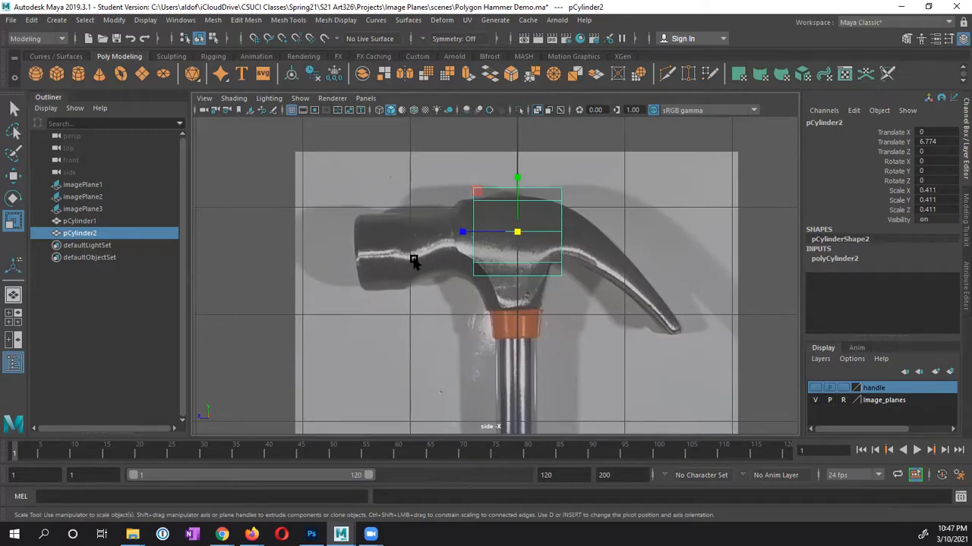
pyautogui.press('w')
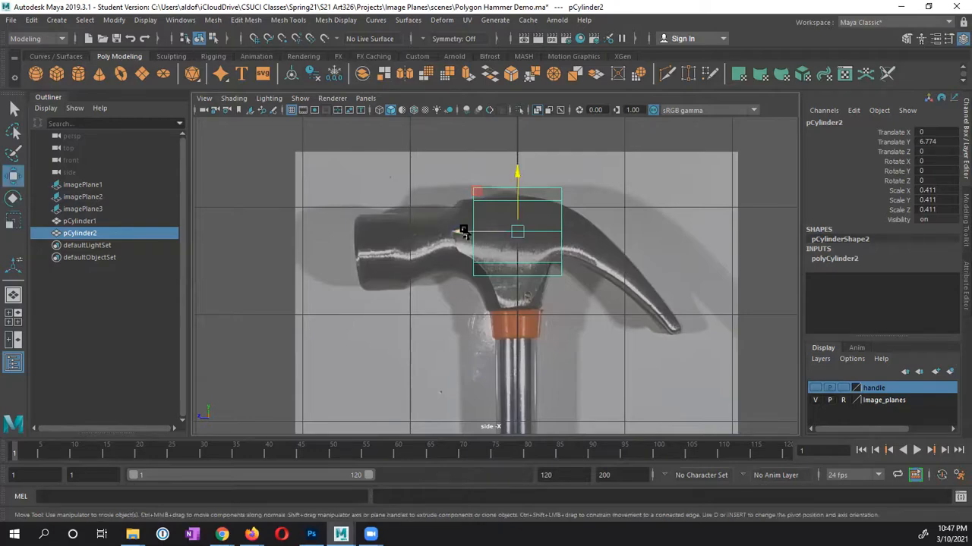
pyautogui.moveTo(461, 232); pyautogui.dragTo(323, 246)
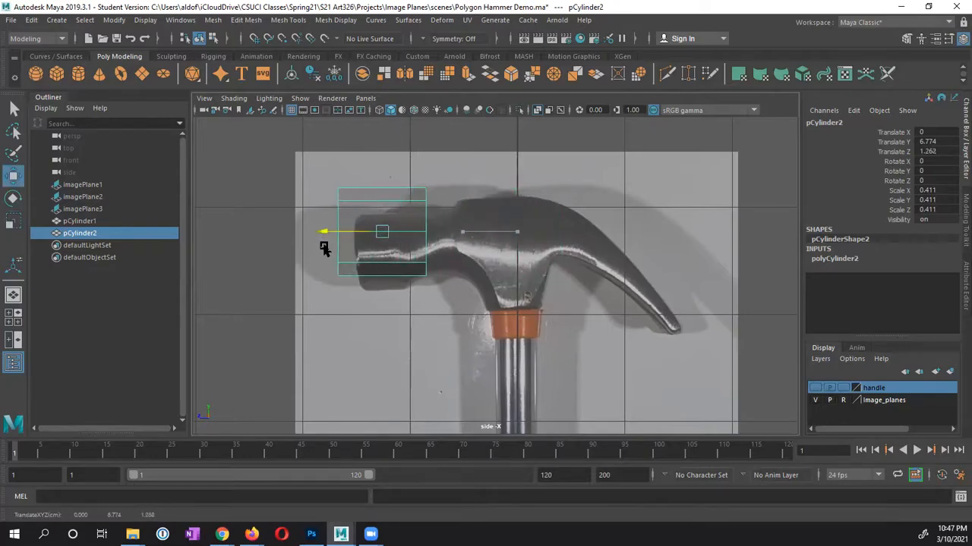
pyautogui.moveTo(380, 181); pyautogui.dragTo(382, 197)
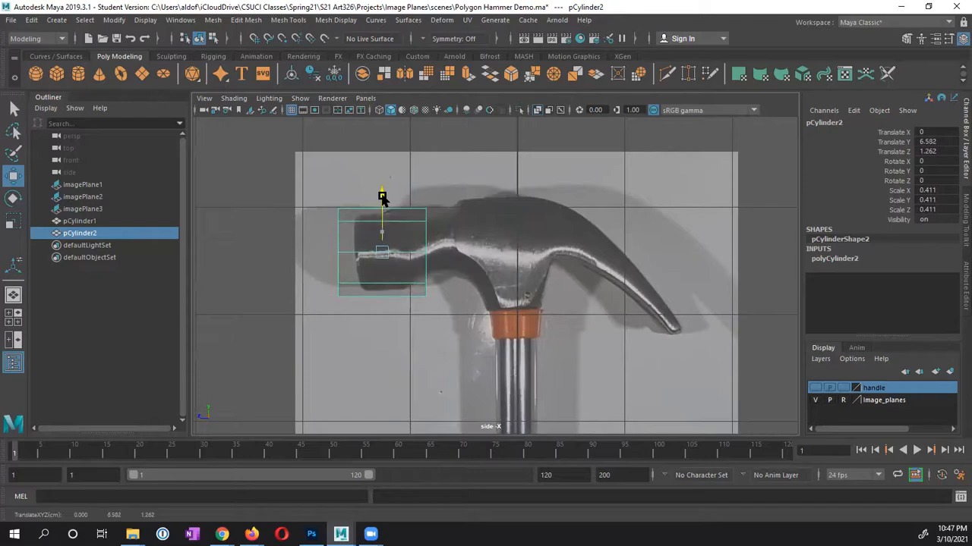
pyautogui.press('r')
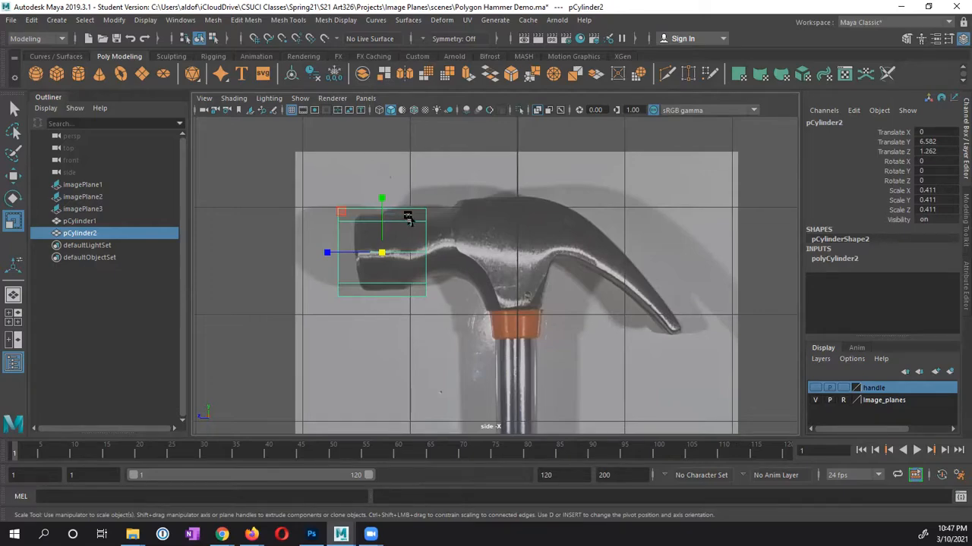
# Lower the cylinder slightly in the front view, to about Y 6.55
pyautogui.press('space')
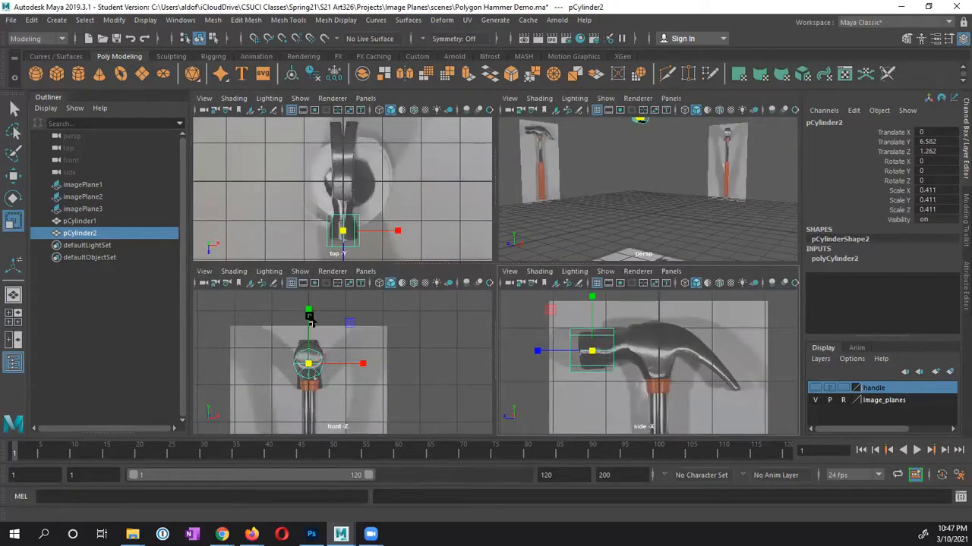
pyautogui.press('w')
pyautogui.moveTo(309, 308)
pyautogui.mouseDown()
pyautogui.moveTo(312, 299)
pyautogui.moveTo(318, 311)
pyautogui.mouseUp()
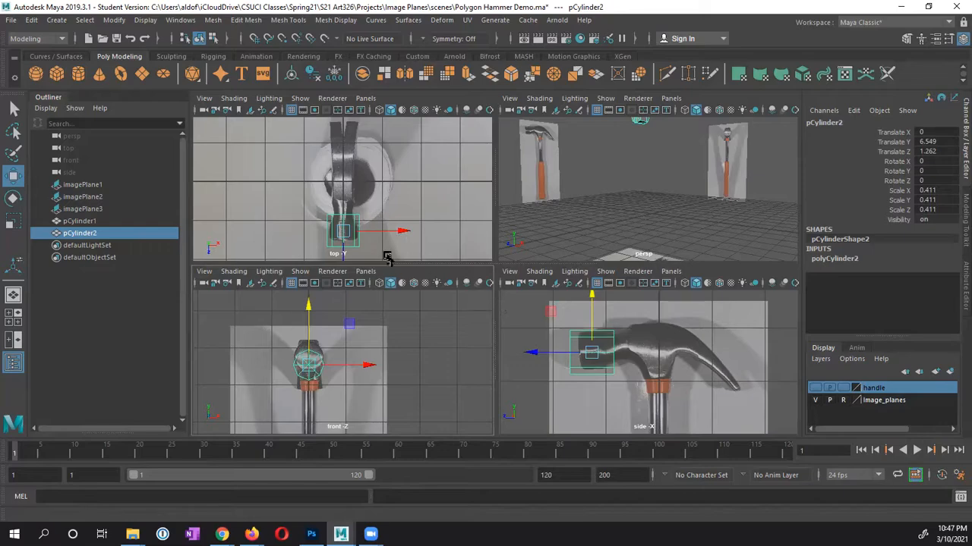
# Scale the cylinder uniformly to about 0.37 to match the striking end's width in the top view
pyautogui.scroll(2, 378, 222)
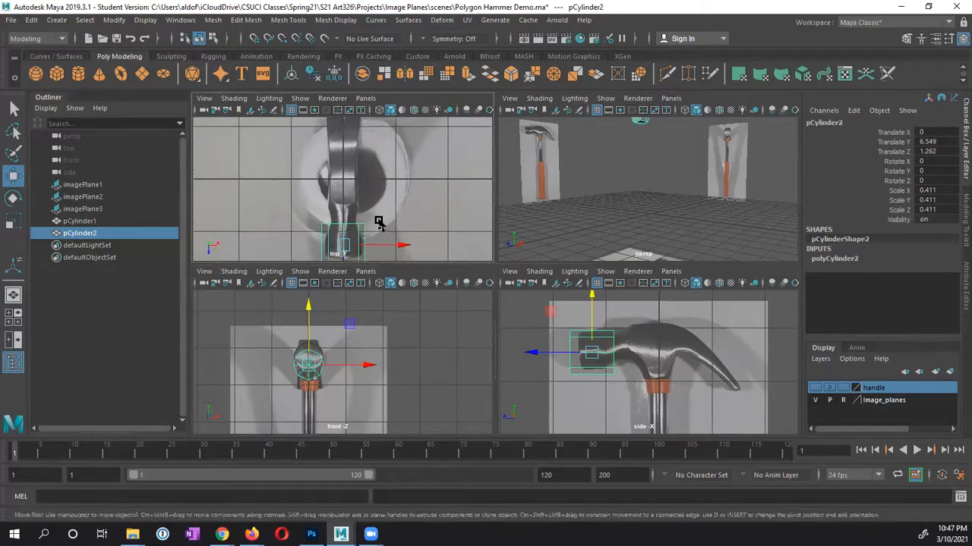
pyautogui.keyDown('alt'); pyautogui.moveTo(379, 222); pyautogui.dragTo(377, 182, button='middle'); pyautogui.keyUp('alt')
pyautogui.keyDown('alt'); pyautogui.moveTo(354, 195); pyautogui.dragTo(384, 183, button='right'); pyautogui.keyUp('alt')
pyautogui.keyDown('alt'); pyautogui.moveTo(384, 182); pyautogui.dragTo(379, 188, button='middle'); pyautogui.keyUp('alt')
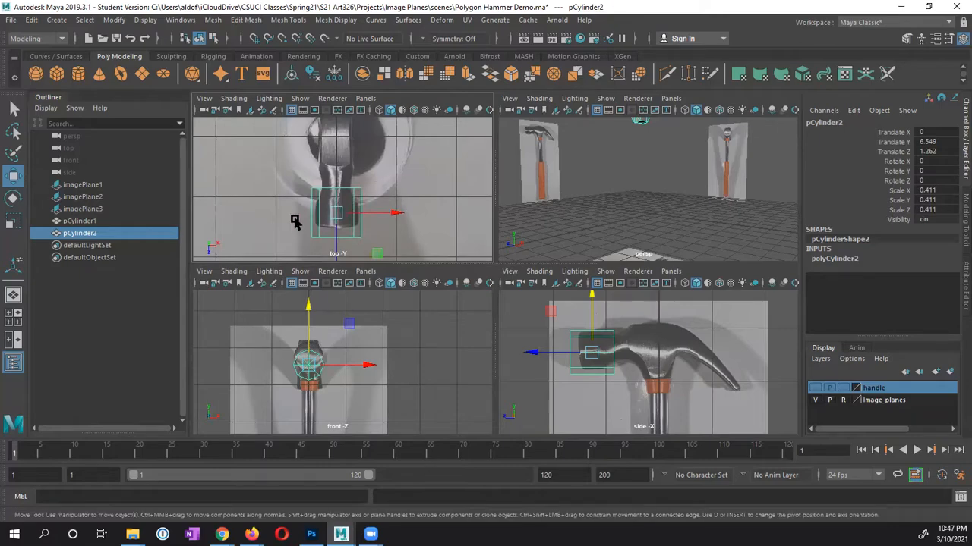
pyautogui.press('r')
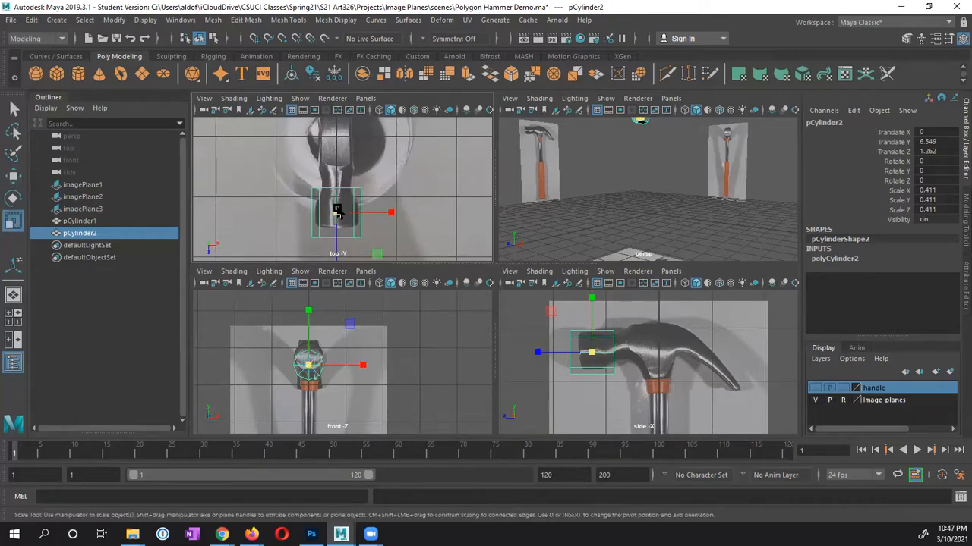
pyautogui.moveTo(337, 210); pyautogui.dragTo(333, 212)
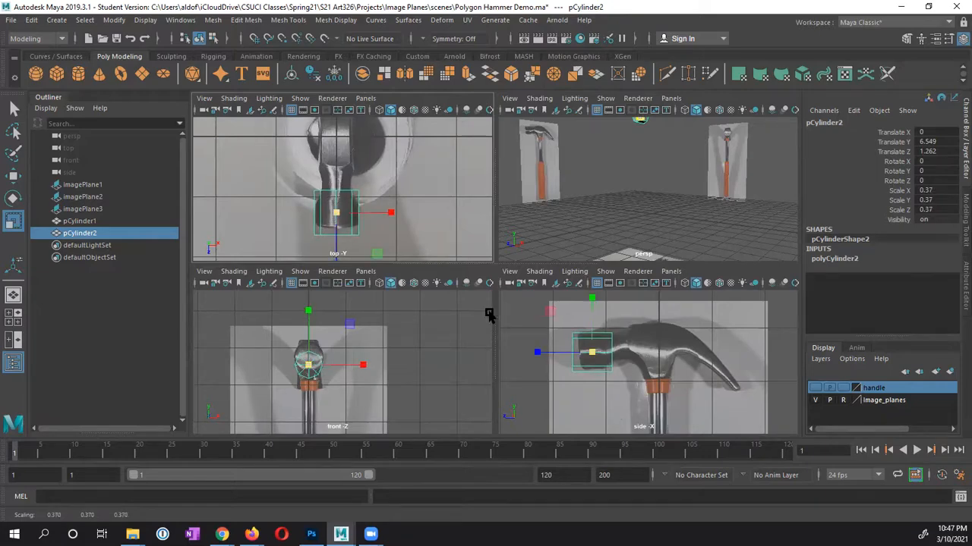
# Raise the cylinder to about Y 6.59 to line it up with the striking end in the side view
pyautogui.keyDown('alt'); pyautogui.moveTo(618, 369); pyautogui.dragTo(621, 402, button='middle'); pyautogui.keyUp('alt')
pyautogui.keyDown('alt'); pyautogui.moveTo(583, 393); pyautogui.dragTo(646, 392, button='right'); pyautogui.keyUp('alt')
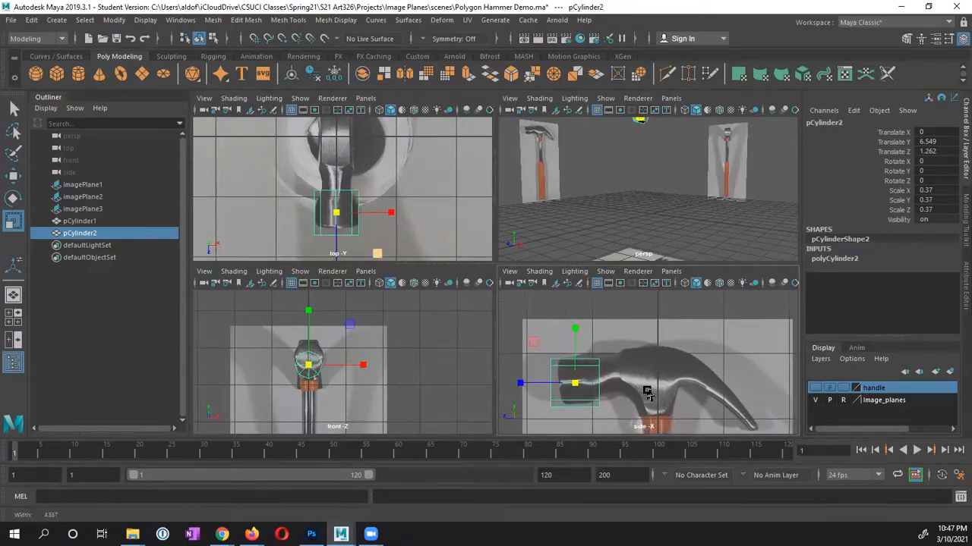
pyautogui.scroll(-6, 646, 393)
pyautogui.keyDown('alt'); pyautogui.moveTo(645, 392); pyautogui.dragTo(646, 377, button='middle'); pyautogui.keyUp('alt')
pyautogui.keyDown('alt'); pyautogui.moveTo(572, 372); pyautogui.dragTo(664, 372, button='right'); pyautogui.keyUp('alt')
pyautogui.press('space')
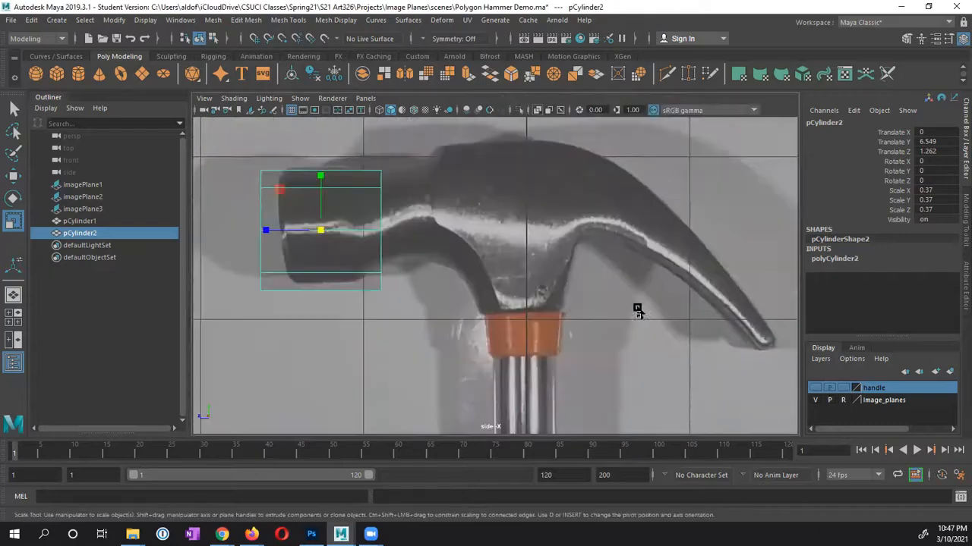
pyautogui.keyDown('alt'); pyautogui.moveTo(505, 283); pyautogui.dragTo(532, 327, button='middle'); pyautogui.keyUp('alt')
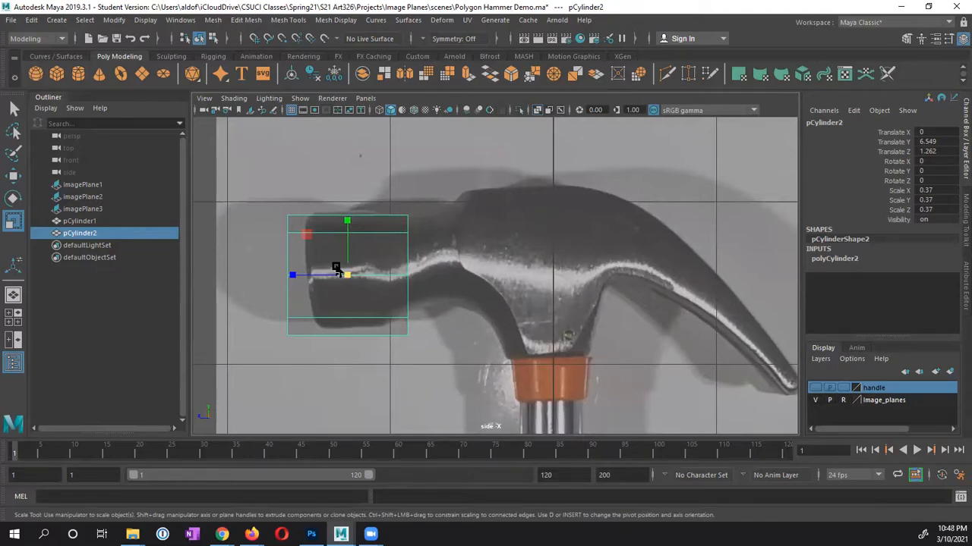
pyautogui.press('w')
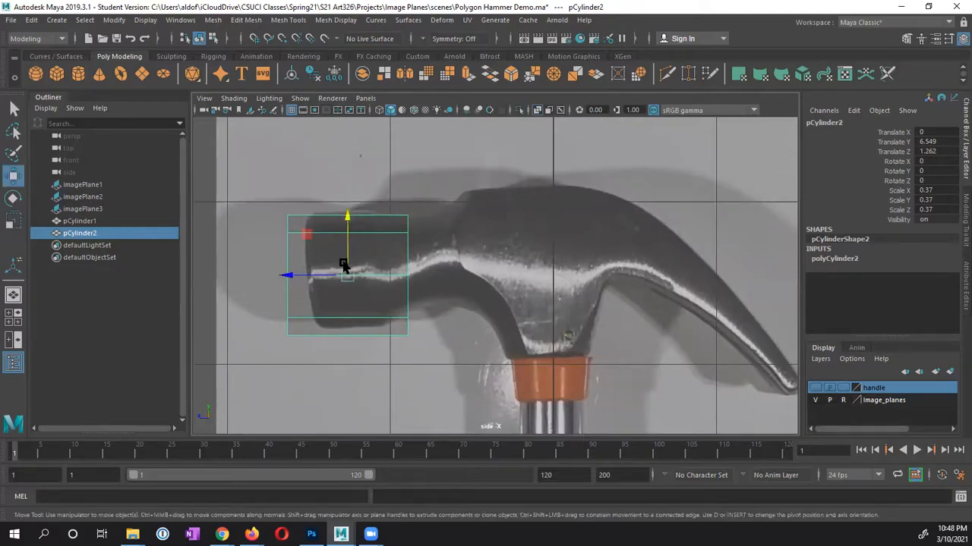
pyautogui.moveTo(347, 222)
pyautogui.mouseDown()
pyautogui.moveTo(355, 213)
pyautogui.moveTo(347, 214)
pyautogui.mouseUp()
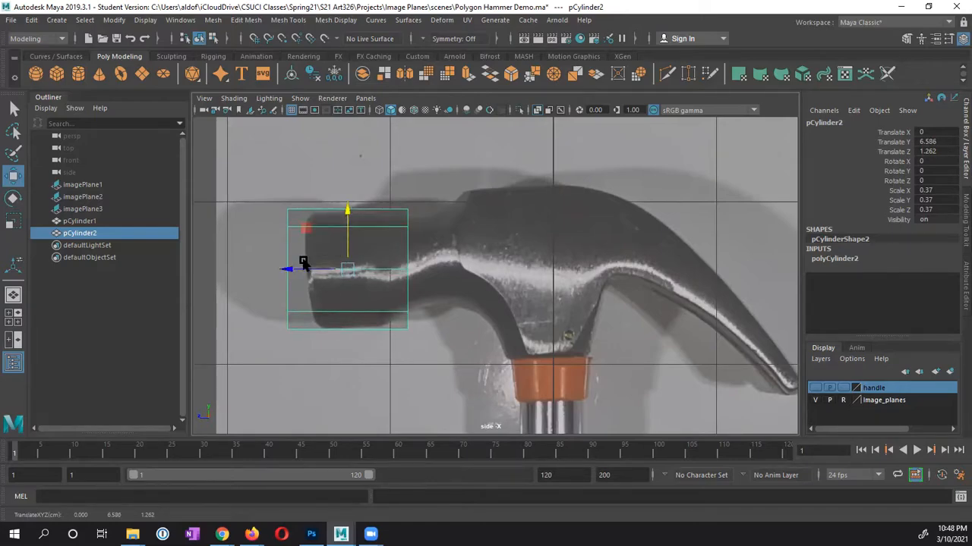
# Shorten the cylinder to a Z scale of about 0.187 and shift it to about Z 1.28 at the striking end
pyautogui.press('r')
pyautogui.moveTo(296, 267); pyautogui.dragTo(316, 269)
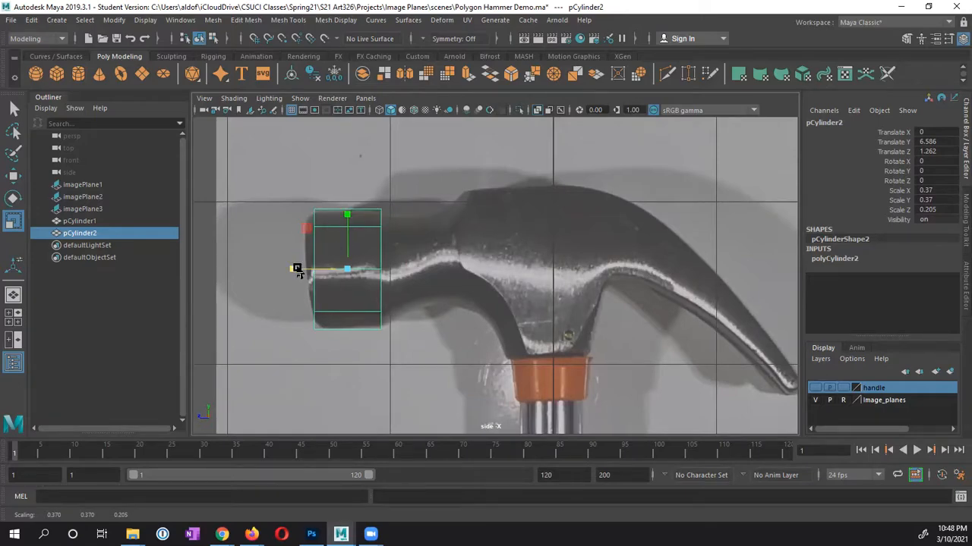
pyautogui.moveTo(295, 269); pyautogui.dragTo(290, 271)
pyautogui.press('w')
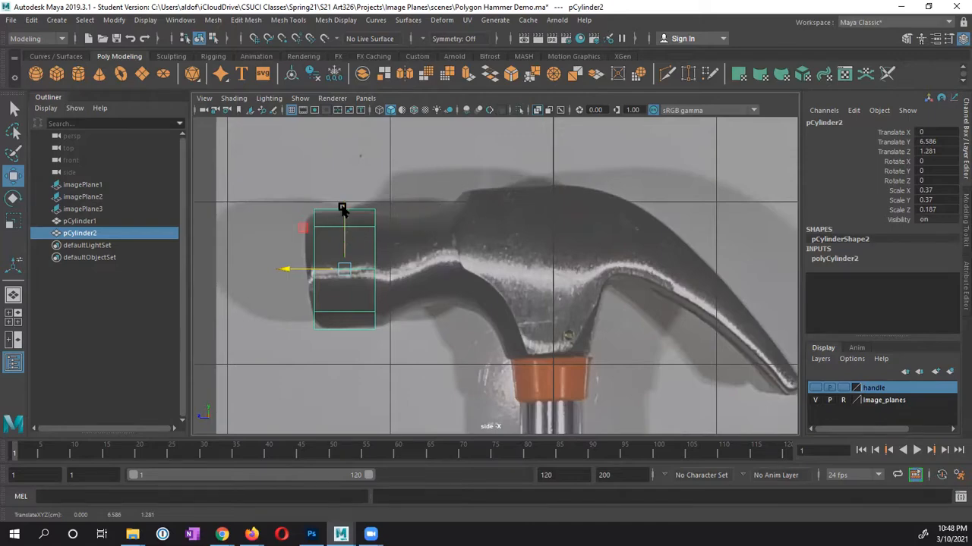
# Raise the cylinder to about Y 6.76 in the front view and scale it uniformly to about 0.401 in X and Y to cover the striking face
pyautogui.press('space')
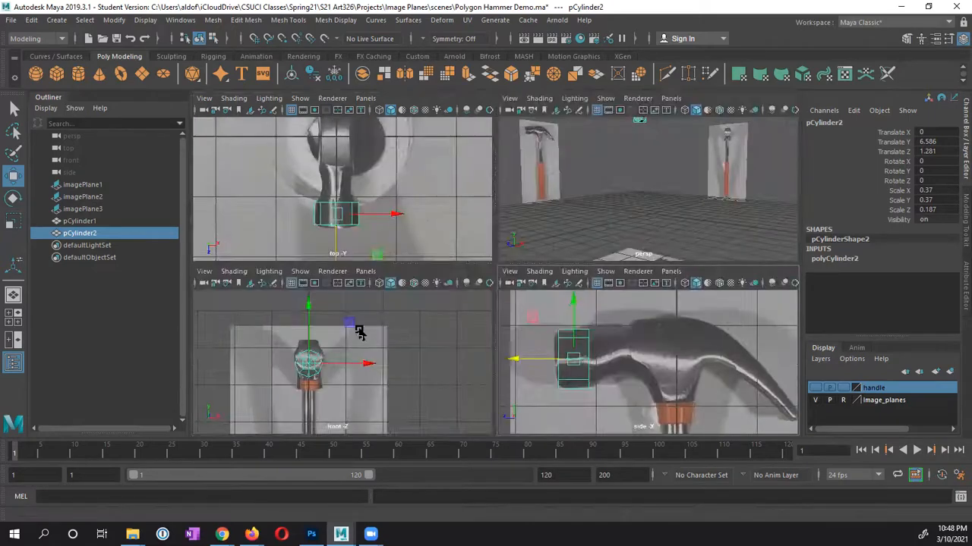
pyautogui.moveTo(312, 306)
pyautogui.mouseDown()
pyautogui.moveTo(311, 298)
pyautogui.moveTo(316, 305)
pyautogui.mouseUp()
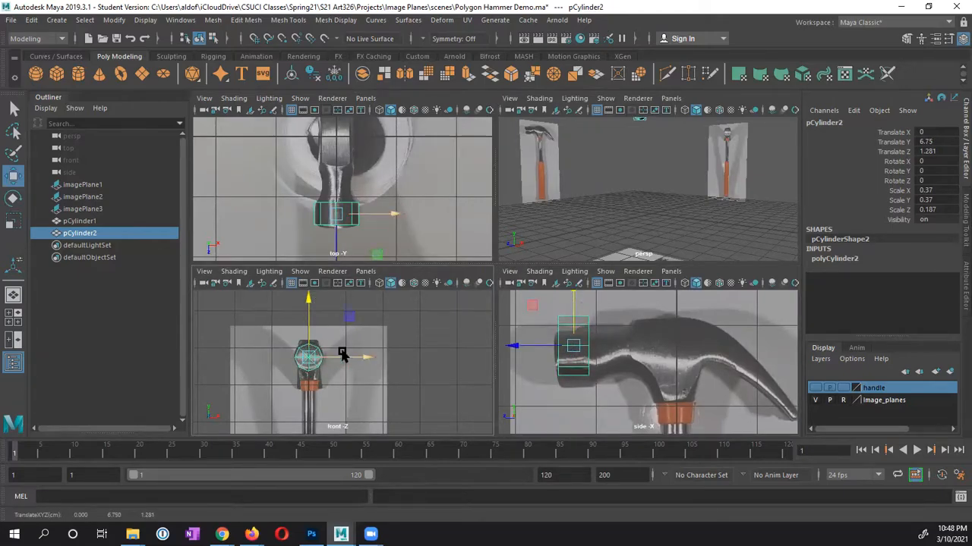
pyautogui.press('space')
pyautogui.scroll(3, 417, 233)
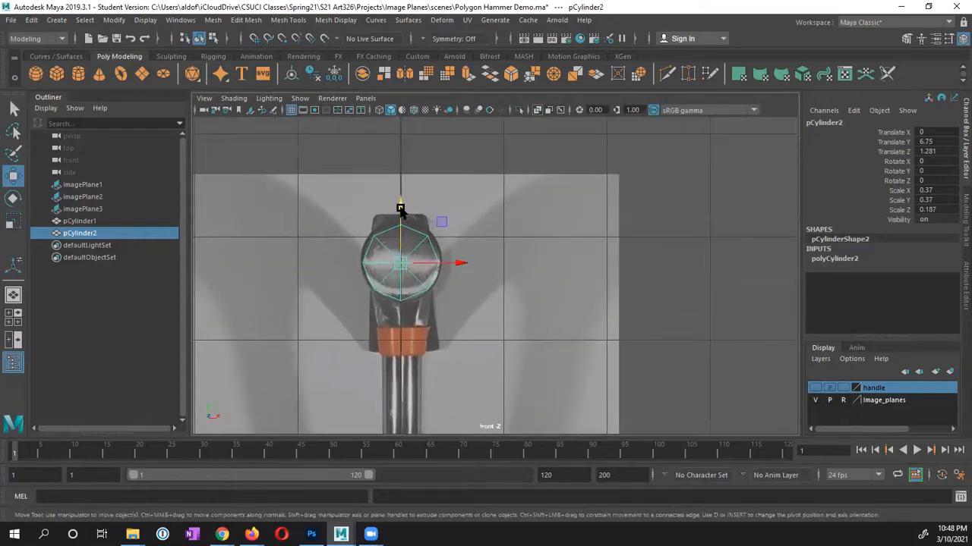
pyautogui.moveTo(397, 210); pyautogui.dragTo(396, 212)
pyautogui.press('r')
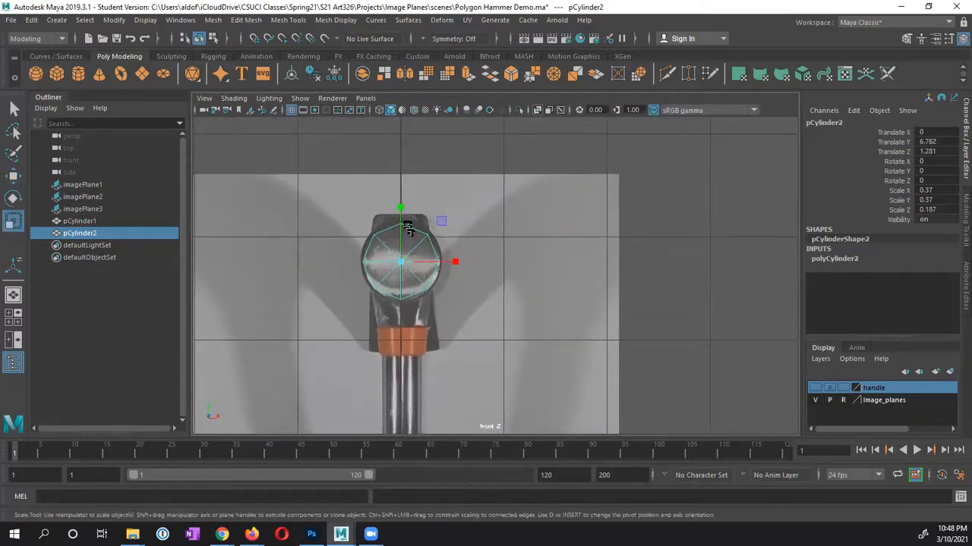
pyautogui.moveTo(402, 263); pyautogui.dragTo(406, 262)
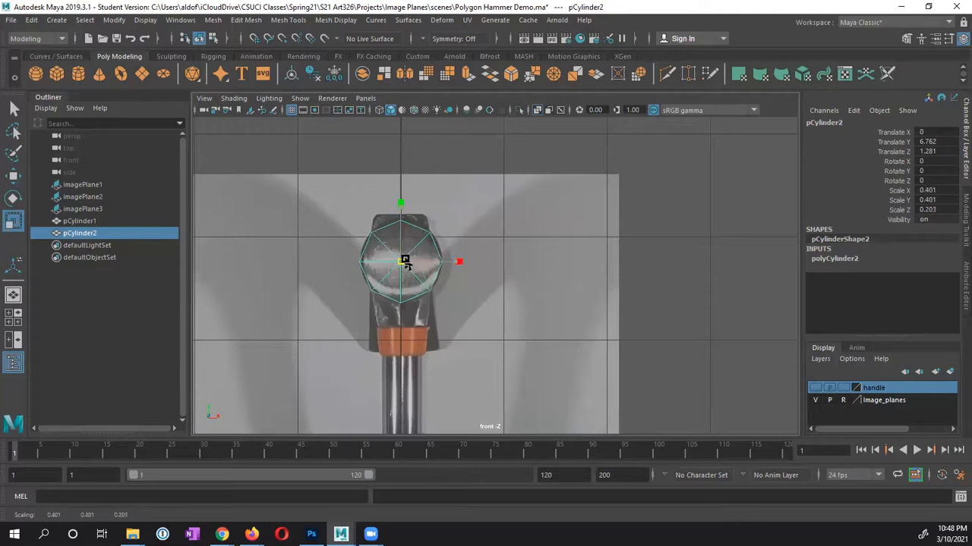
pyautogui.press('w')
pyautogui.press('space')
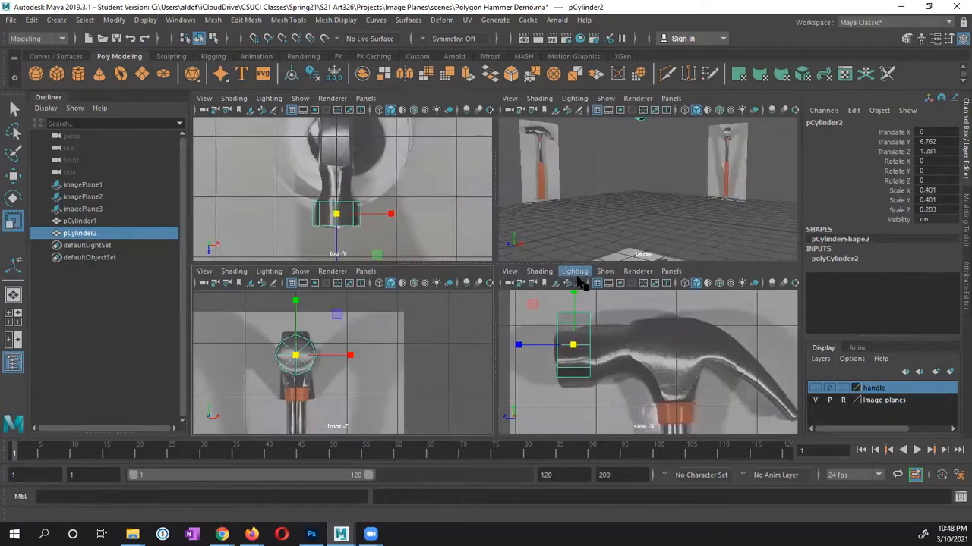
# Lower the cylinder to about Y 6.67 in the side view to line it up with the striking end
pyautogui.press('space')
pyautogui.scroll(2, 531, 309)
pyautogui.keyDown('alt'); pyautogui.moveTo(501, 302); pyautogui.dragTo(554, 299, button='middle'); pyautogui.keyUp('alt')
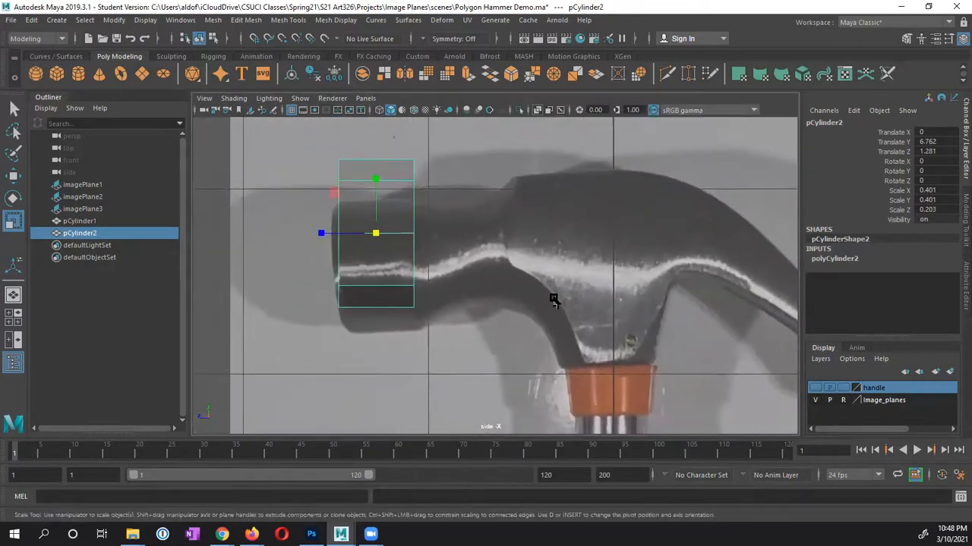
pyautogui.keyDown('alt'); pyautogui.moveTo(479, 270); pyautogui.dragTo(500, 287, button='middle'); pyautogui.keyUp('alt')
pyautogui.press('w')
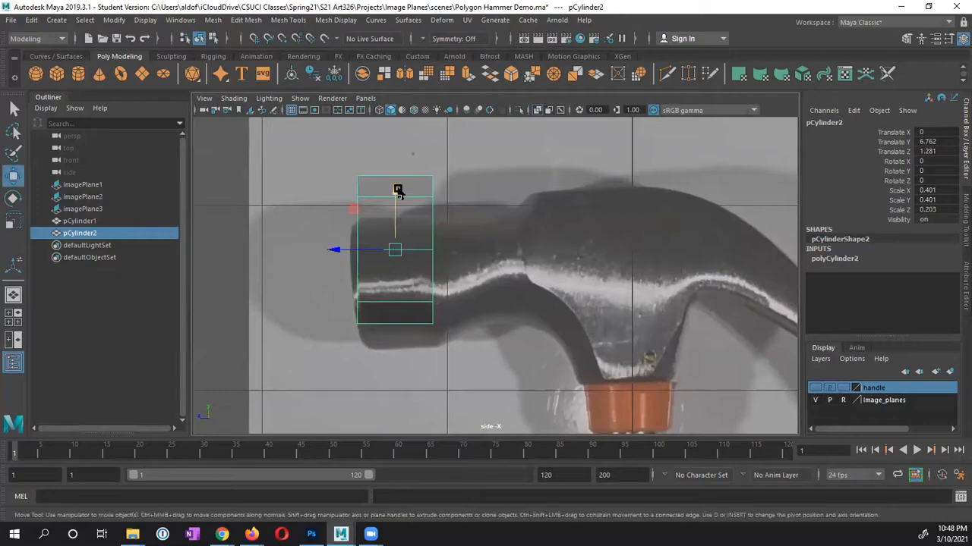
pyautogui.moveTo(398, 190); pyautogui.dragTo(398, 209)
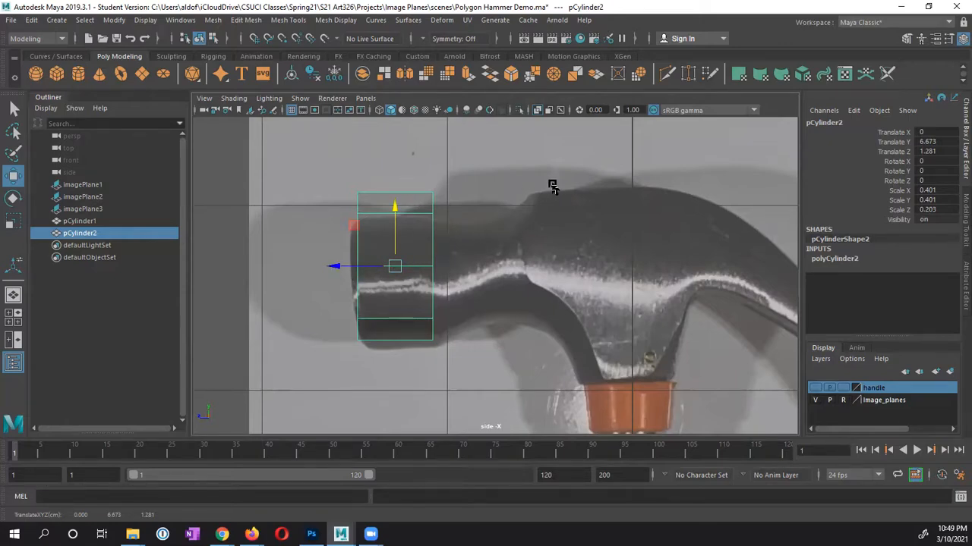
# Select all eight faces of the cylinder's front cap with the Paint Selection Tool
pyautogui.press('space')
pyautogui.press('f')
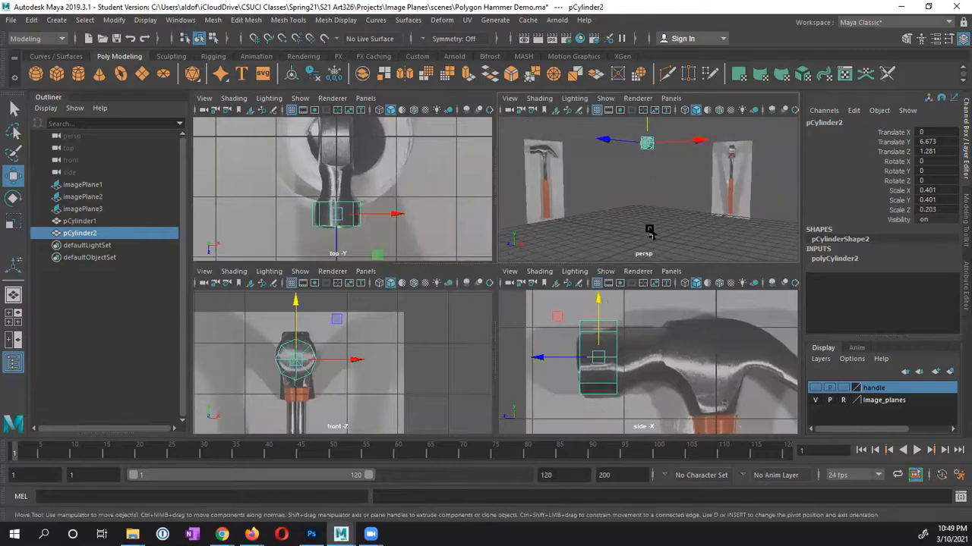
pyautogui.keyDown('alt'); pyautogui.moveTo(607, 202); pyautogui.dragTo(645, 205); pyautogui.keyUp('alt')
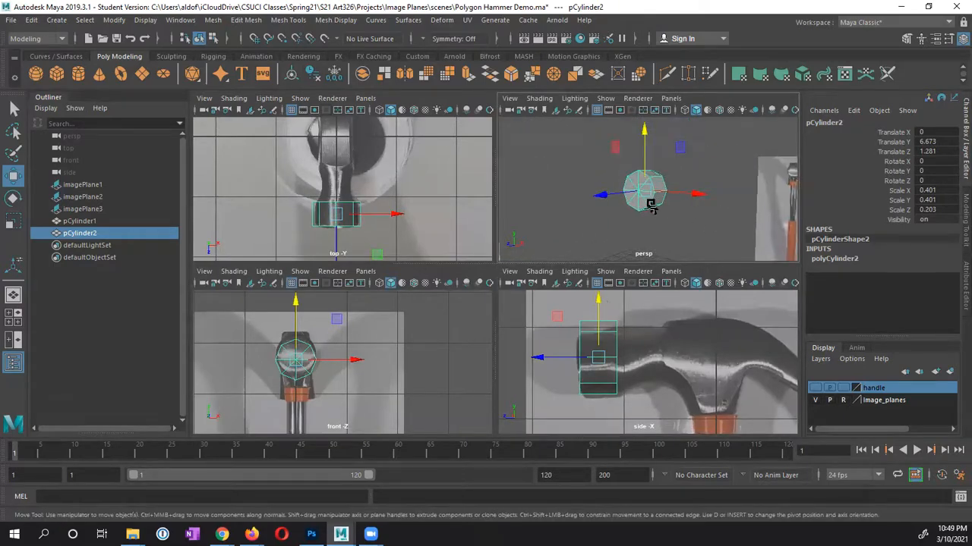
pyautogui.scroll(2, 630, 217)
pyautogui.press('q')
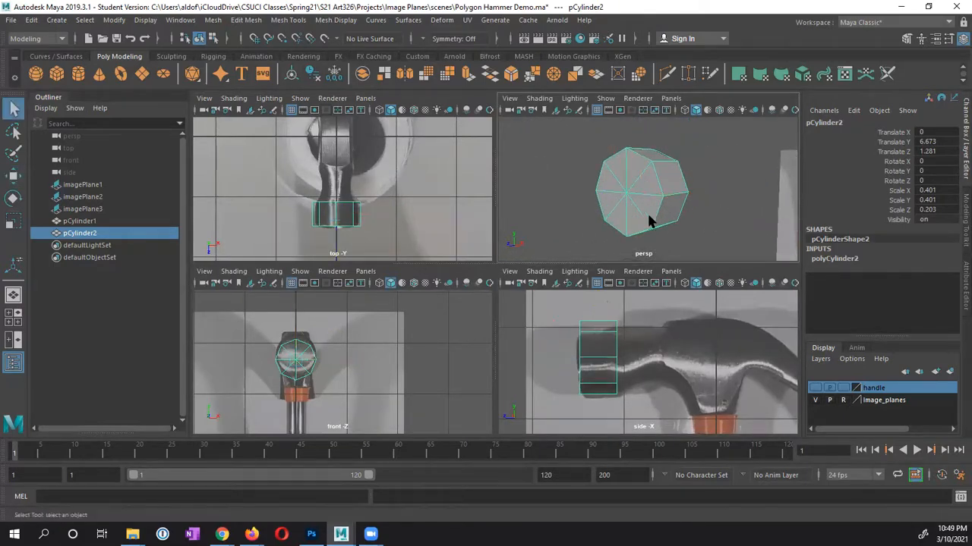
pyautogui.moveTo(647, 198); pyautogui.dragTo(647, 238, button='right')
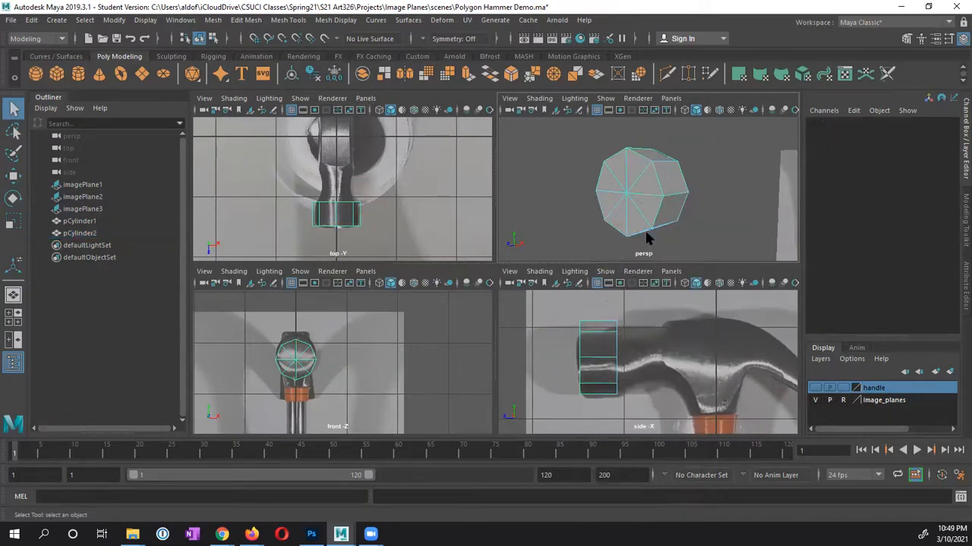
pyautogui.click(12, 154)
pyautogui.click(621, 170)
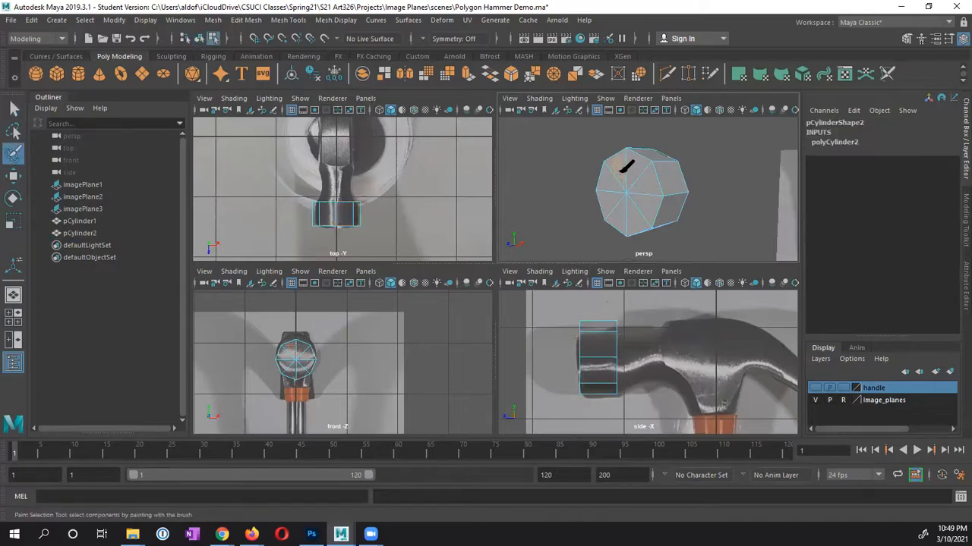
pyautogui.moveTo(620, 173)
pyautogui.mouseDown()
pyautogui.moveTo(611, 203)
pyautogui.moveTo(630, 217)
pyautogui.moveTo(646, 192)
pyautogui.moveTo(636, 171)
pyautogui.moveTo(620, 171)
pyautogui.moveTo(694, 171)
pyautogui.moveTo(621, 174)
pyautogui.mouseUp()
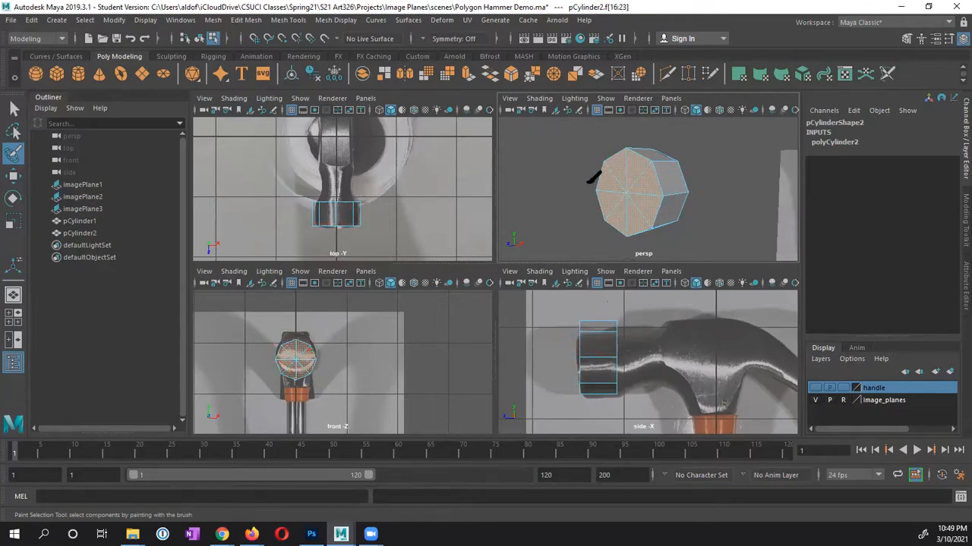
# Extrude the front cap faces outward with a local translate Z of about 0.053
pyautogui.moveTo(719, 184)
pyautogui.keyDown('alt'); pyautogui.mouseDown()
pyautogui.moveTo(664, 189)
pyautogui.moveTo(714, 190)
pyautogui.mouseUp(); pyautogui.keyUp('alt')
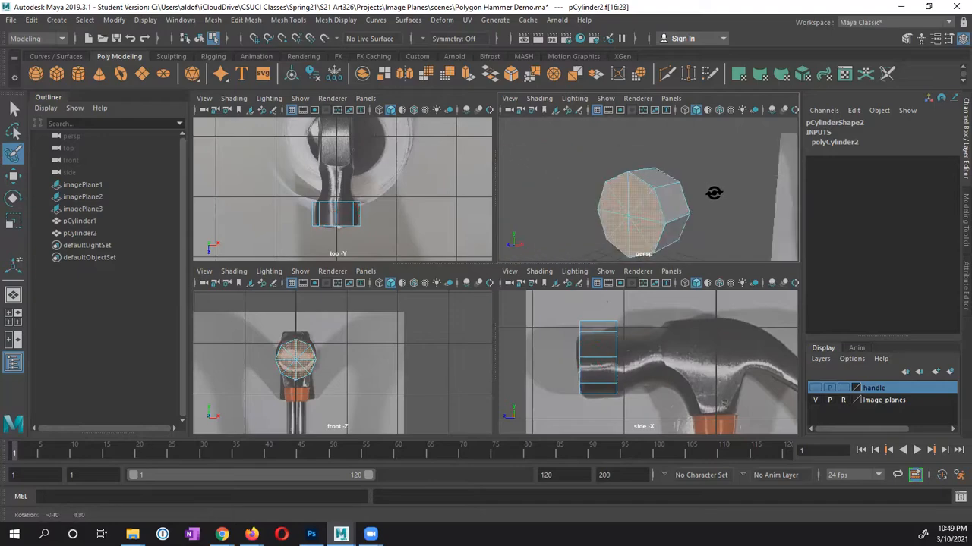
pyautogui.click(907, 39)
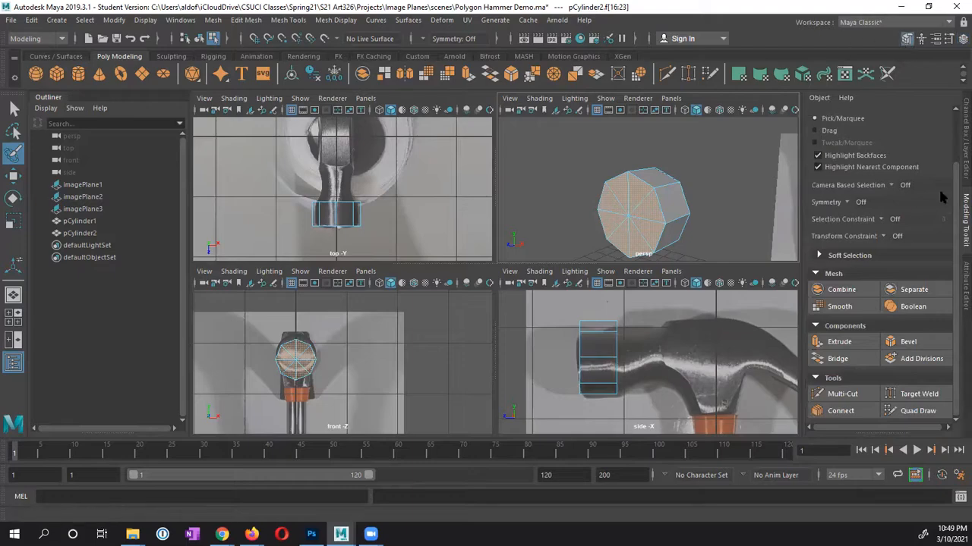
pyautogui.scroll(3, 956, 185)
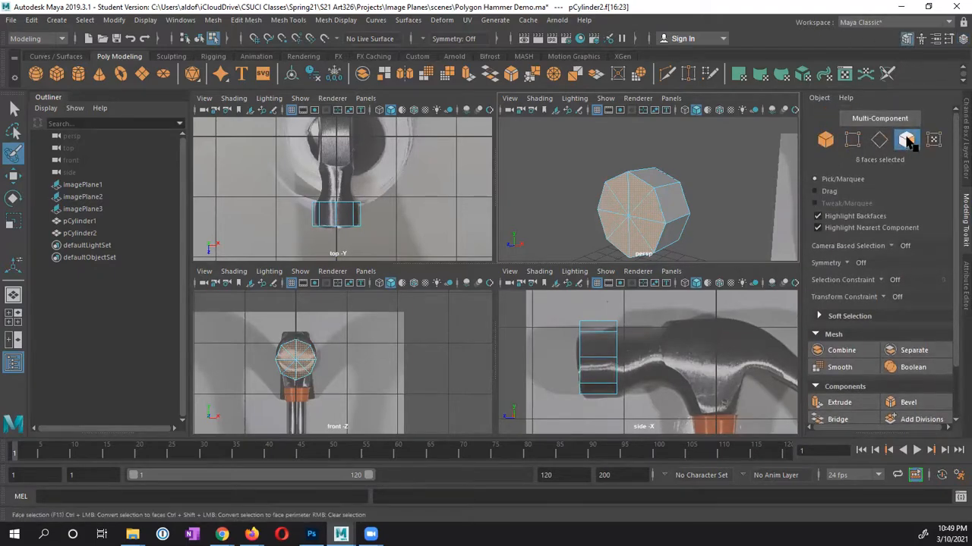
pyautogui.scroll(-2, 851, 368)
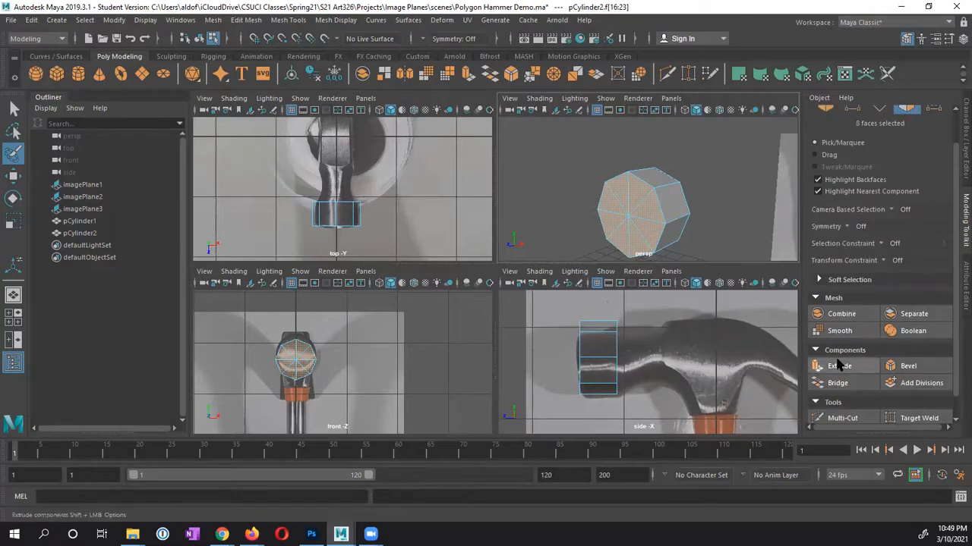
pyautogui.click(838, 365)
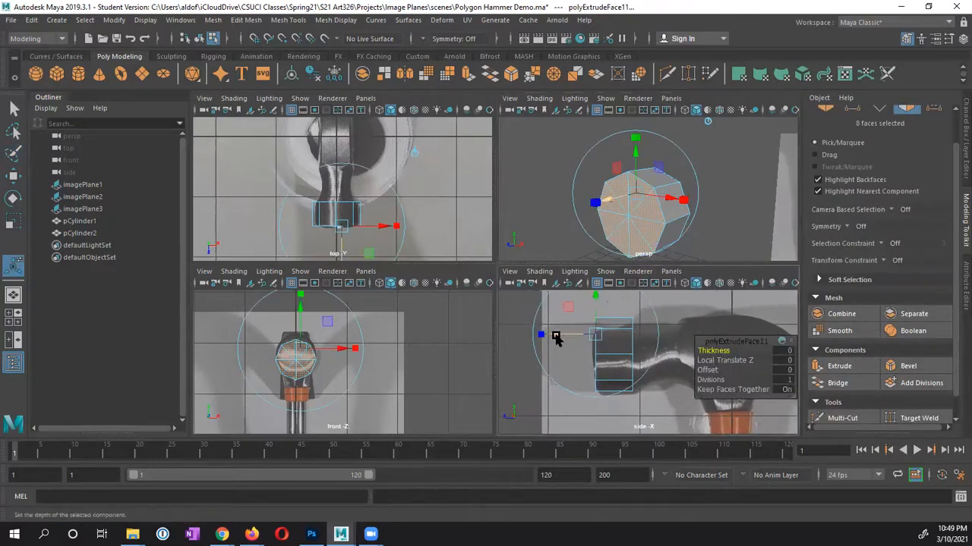
pyautogui.moveTo(556, 339); pyautogui.dragTo(553, 336)
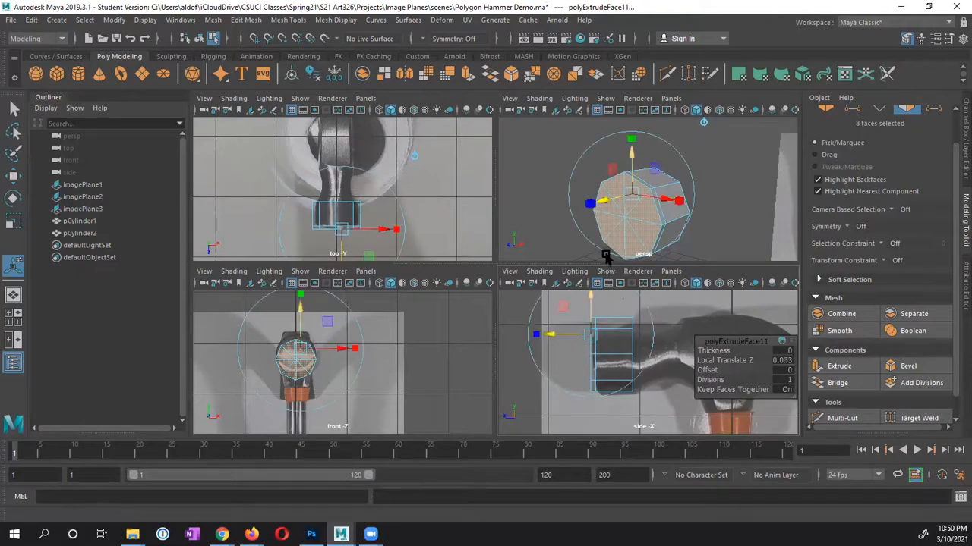
# Scale the extruded front cap faces slightly inward to form a chamfered edge on the striking face
pyautogui.click(633, 139)
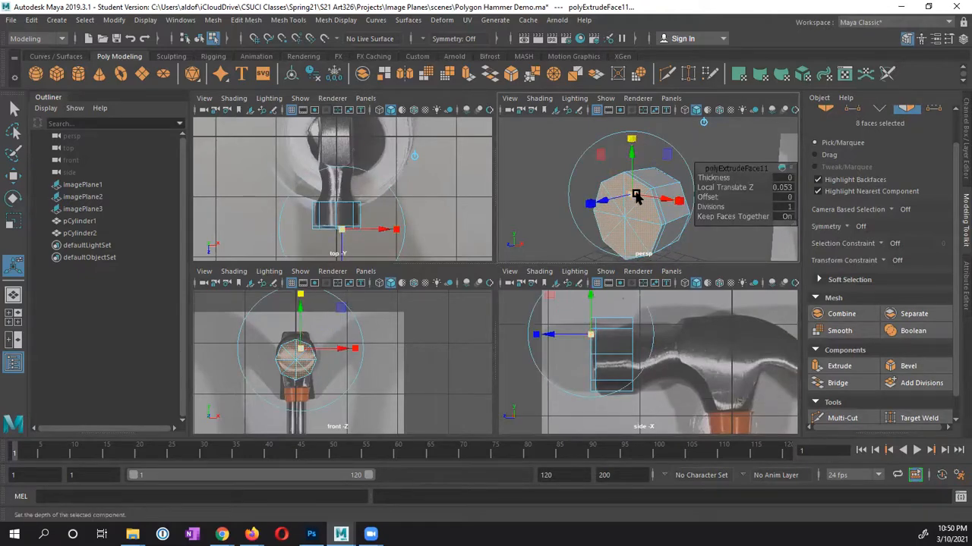
pyautogui.moveTo(633, 195); pyautogui.dragTo(612, 203)
pyautogui.press('e')
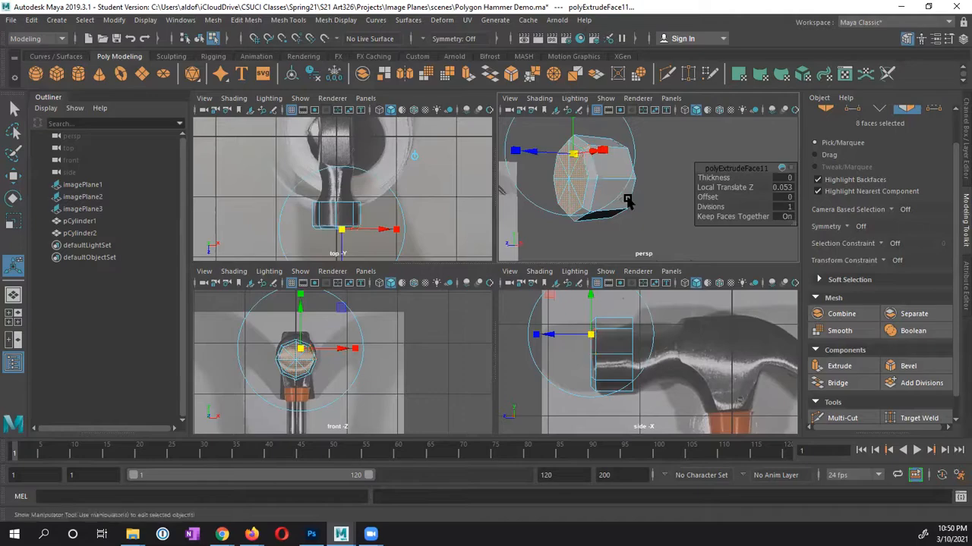
# Select all eight faces of the cylinder's back cap with the Paint Selection Tool
pyautogui.keyDown('alt'); pyautogui.moveTo(569, 215); pyautogui.dragTo(611, 212, button='middle'); pyautogui.keyUp('alt')
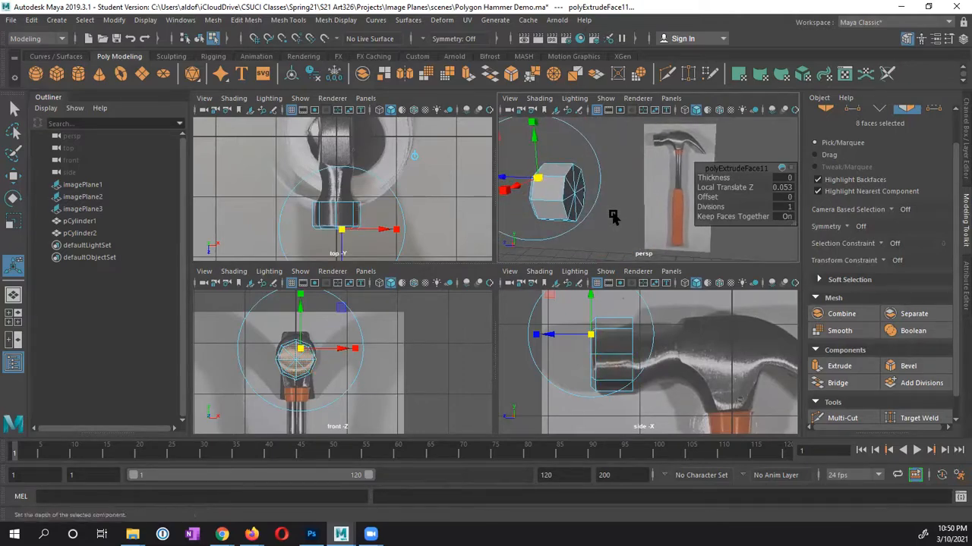
pyautogui.press('q')
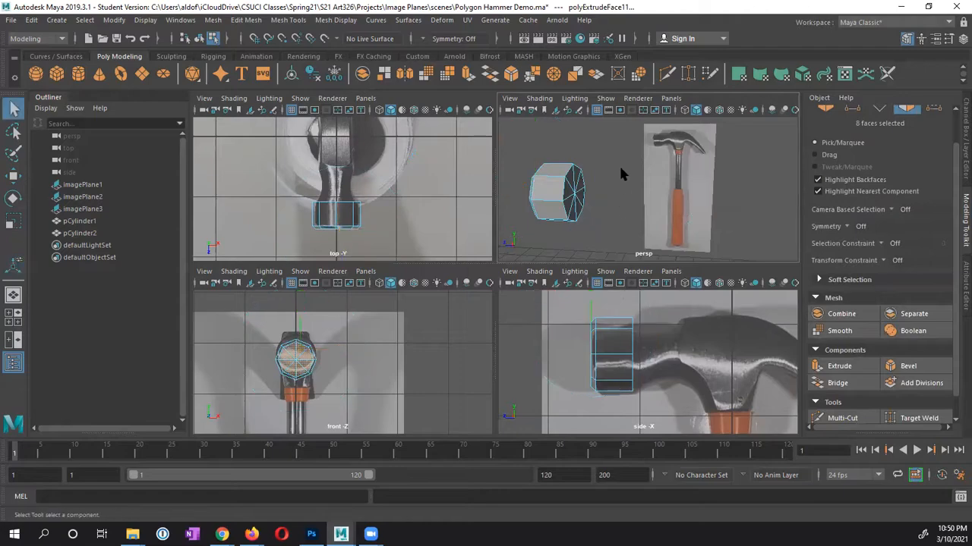
pyautogui.keyDown('alt'); pyautogui.moveTo(596, 199); pyautogui.dragTo(542, 213); pyautogui.keyUp('alt')
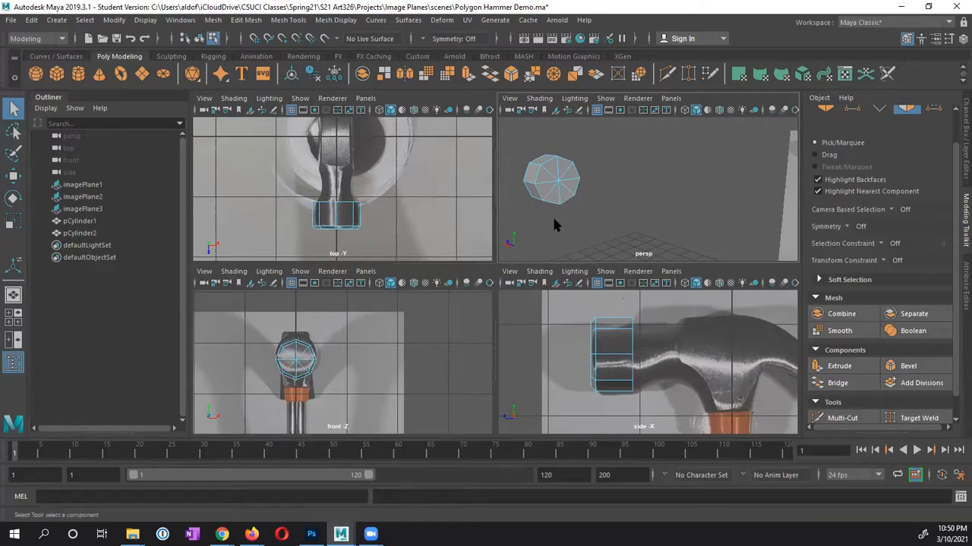
pyautogui.click(13, 152)
pyautogui.moveTo(552, 173)
pyautogui.mouseDown()
pyautogui.moveTo(550, 189)
pyautogui.moveTo(740, 179)
pyautogui.moveTo(562, 203)
pyautogui.mouseUp()
pyautogui.press('q')
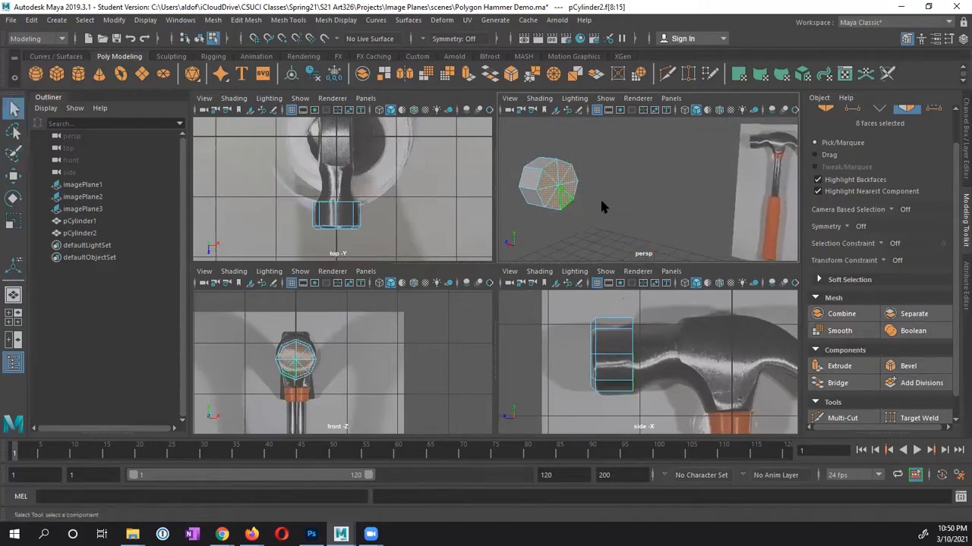
# Extrude the back cap faces toward the hammer's neck with a local translate Z of about 0.346
pyautogui.scroll(3, 910, 176)
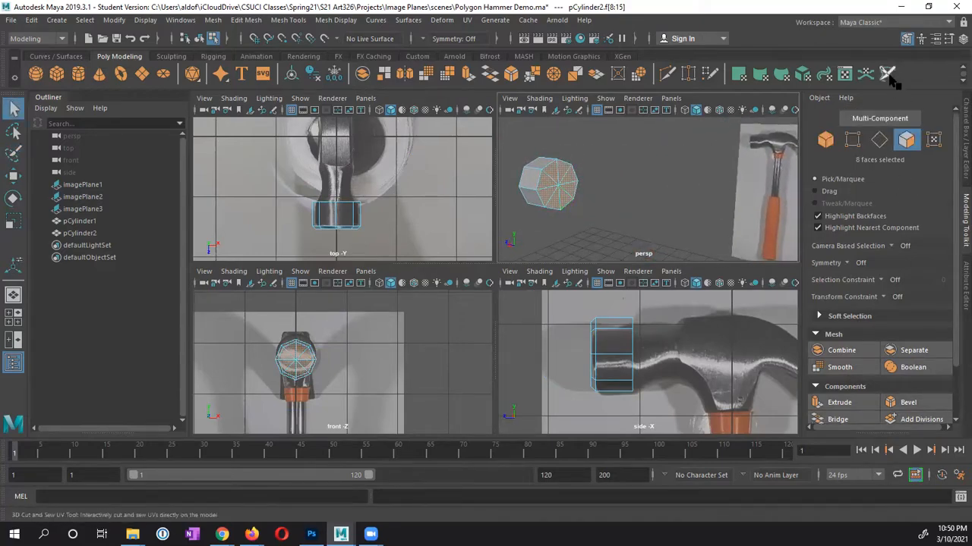
pyautogui.scroll(-5, 896, 147)
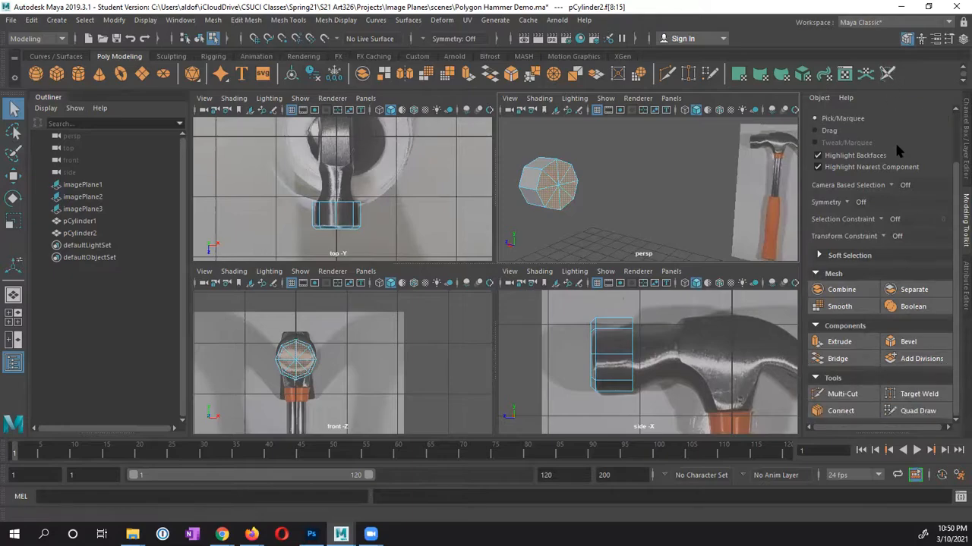
pyautogui.click(841, 346)
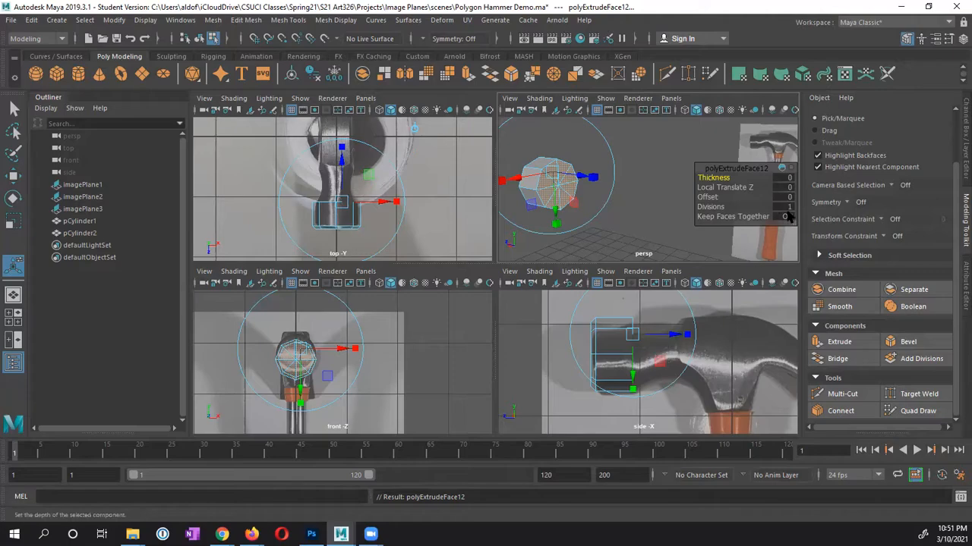
pyautogui.click(787, 207)
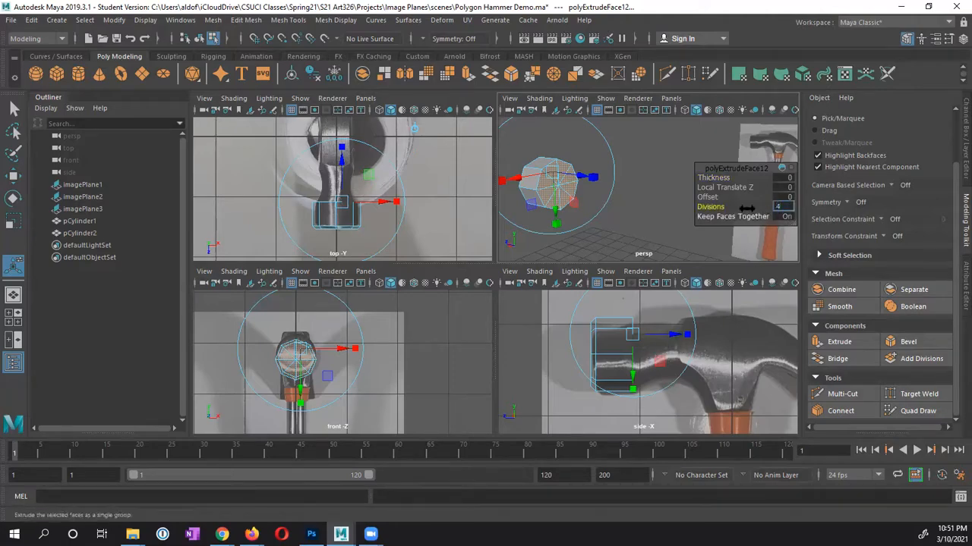
pyautogui.keyDown('alt'); pyautogui.moveTo(595, 225); pyautogui.dragTo(635, 176); pyautogui.keyUp('alt')
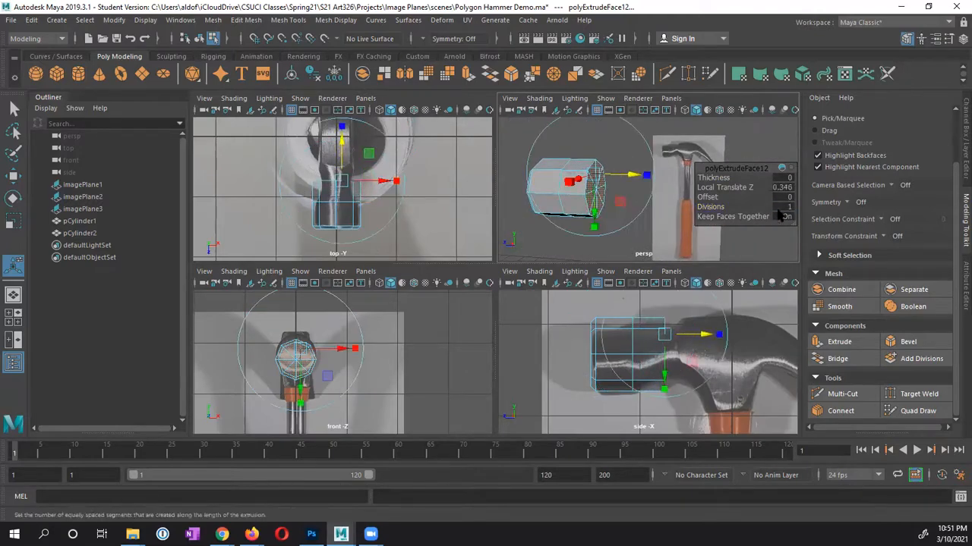
# Set the back cap extrusion to 3 divisions and adjust its local translate Z to about 0.4
pyautogui.click(784, 207)
pyautogui.press('Return')
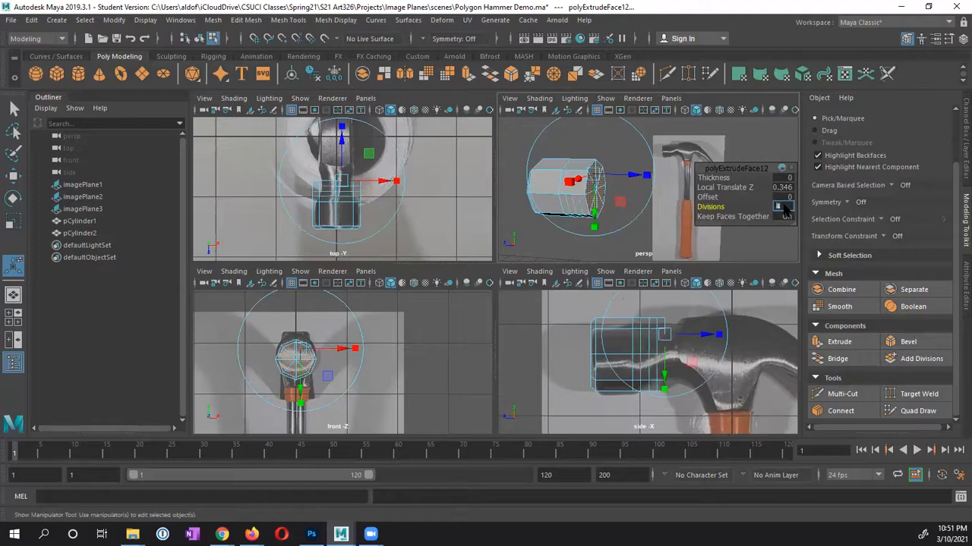
pyautogui.keyDown('alt'); pyautogui.moveTo(578, 198); pyautogui.dragTo(656, 174); pyautogui.keyUp('alt')
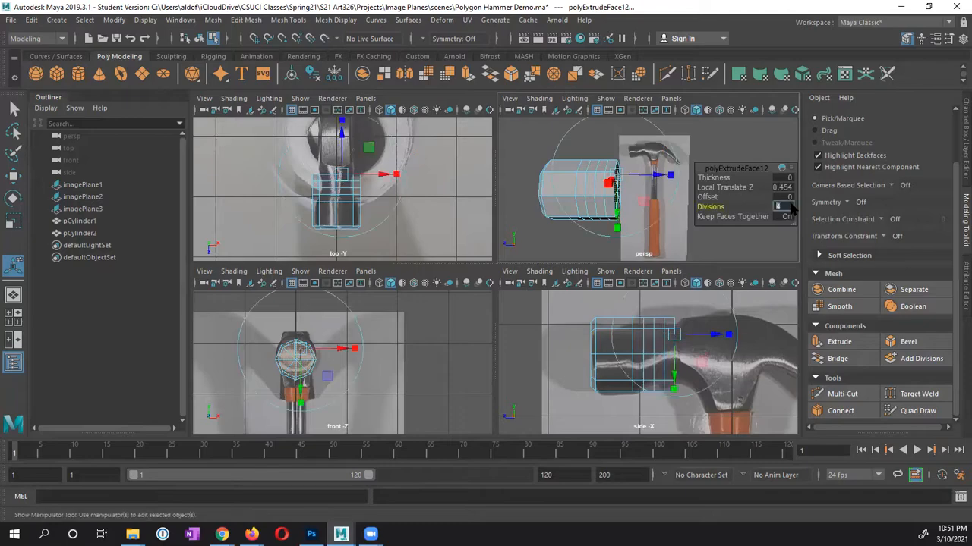
pyautogui.write('3')
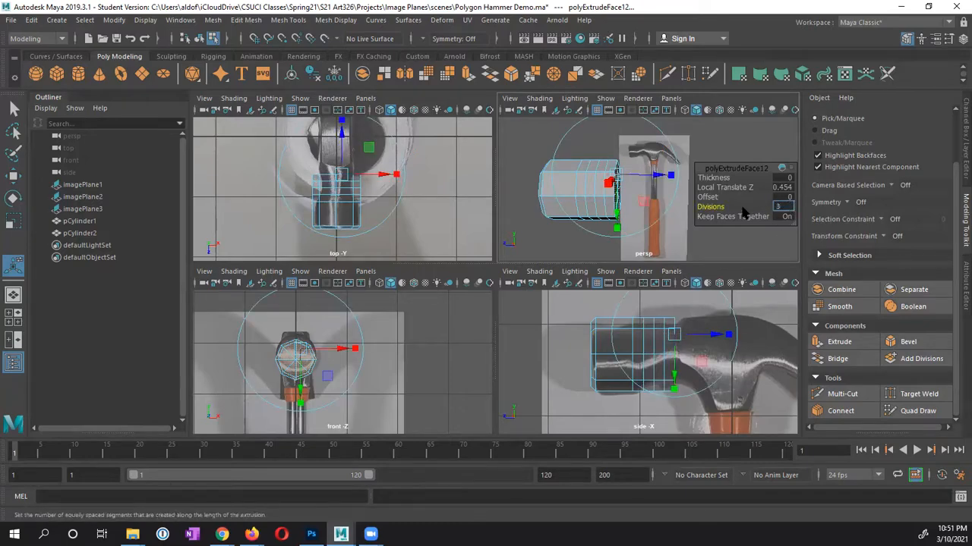
pyautogui.keyDown('alt'); pyautogui.moveTo(657, 215); pyautogui.dragTo(662, 245); pyautogui.keyUp('alt')
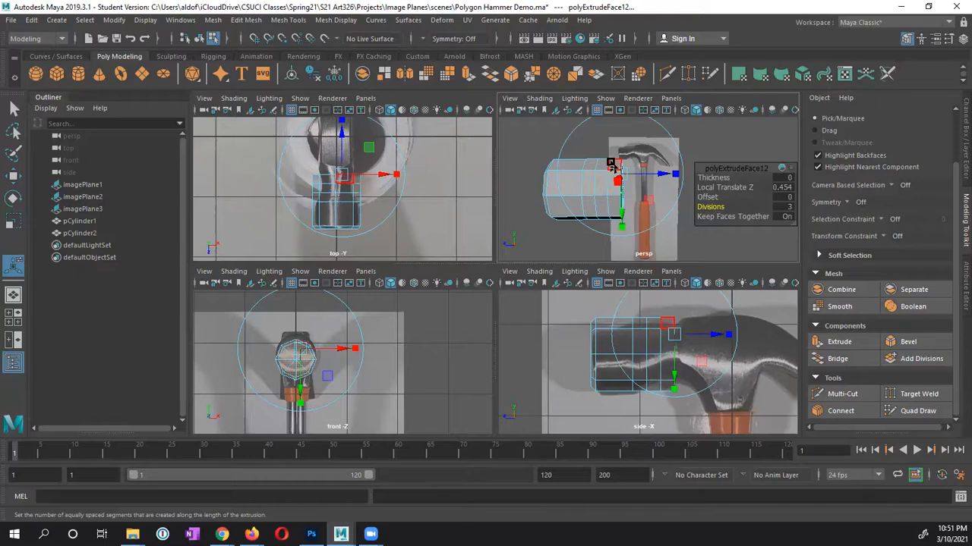
pyautogui.moveTo(662, 173); pyautogui.dragTo(657, 176)
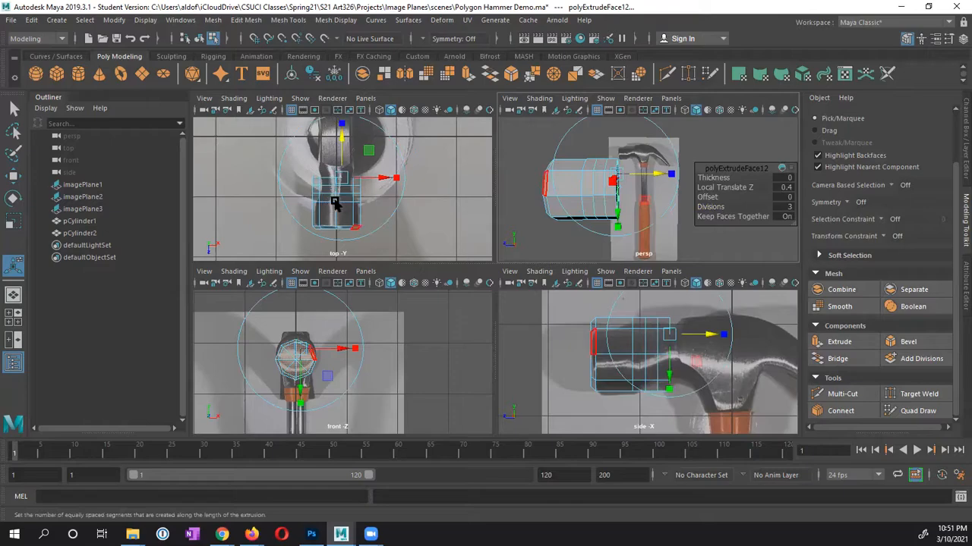
# Select the first vertex ring of the extruded section behind the striking face and scale it uniformly inward toward the reference outline
pyautogui.press('space')
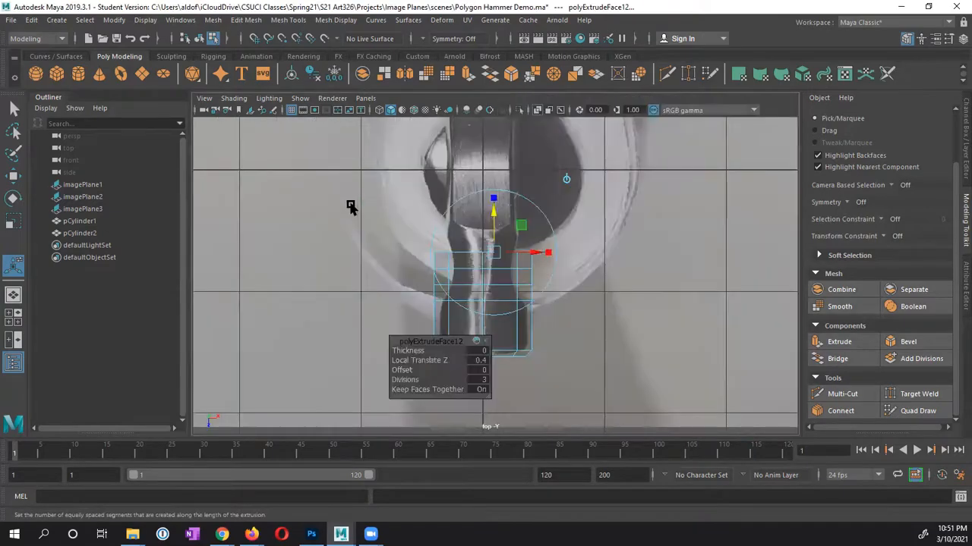
pyautogui.press('space')
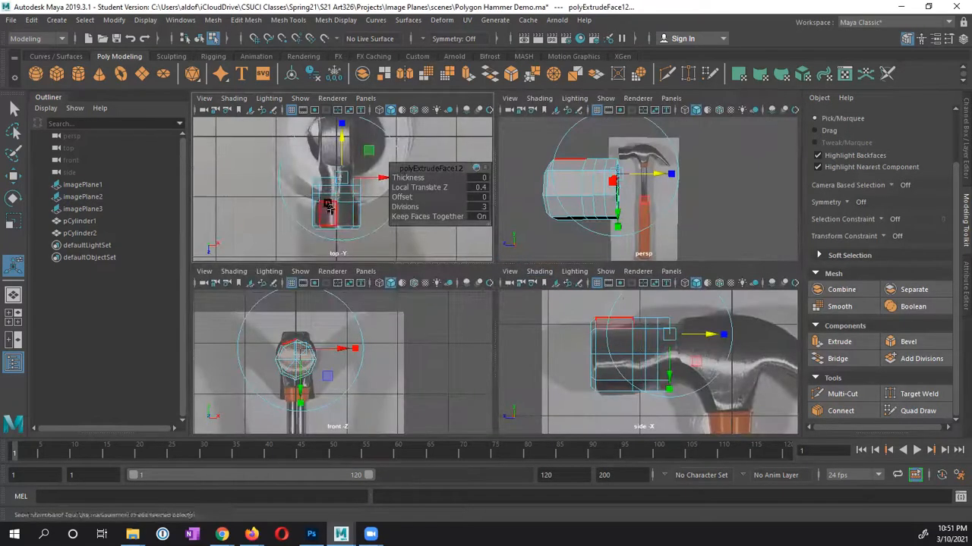
pyautogui.press('space')
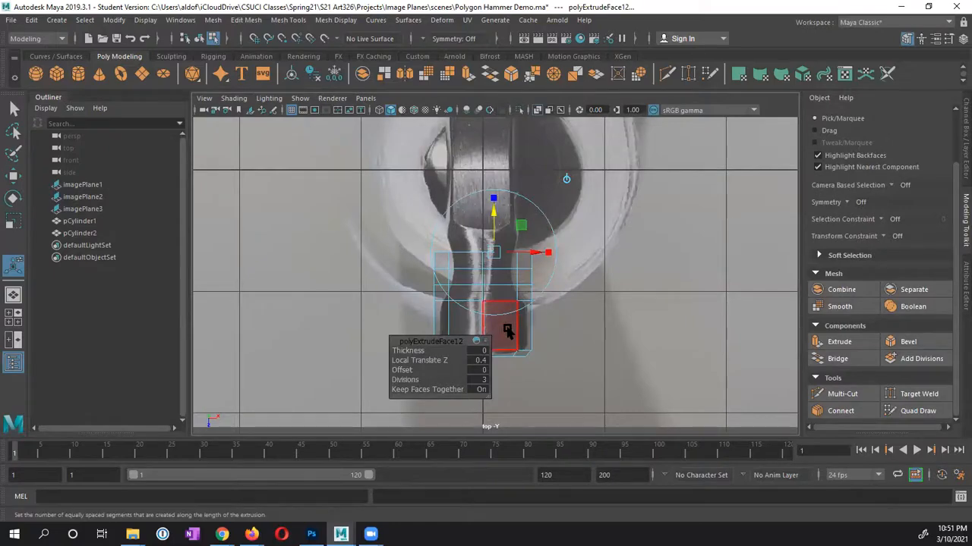
pyautogui.press('q')
pyautogui.moveTo(495, 311); pyautogui.dragTo(446, 203, button='right')
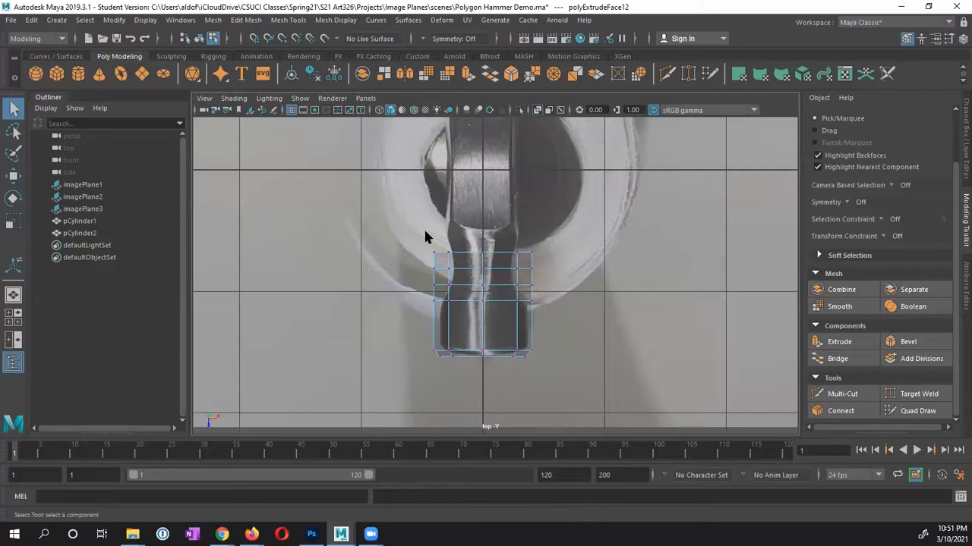
pyautogui.moveTo(435, 292); pyautogui.dragTo(556, 271)
pyautogui.press('space')
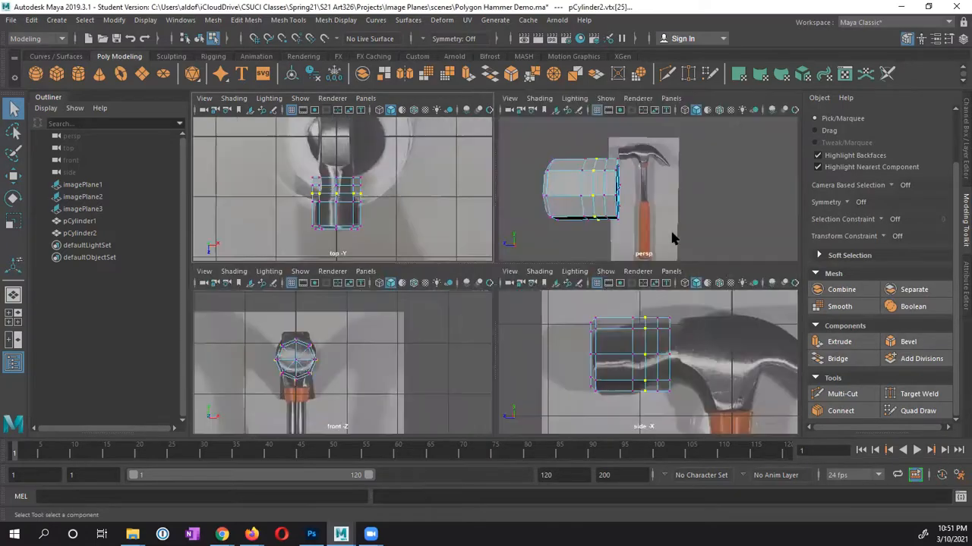
pyautogui.keyDown('alt'); pyautogui.moveTo(672, 239); pyautogui.dragTo(636, 209); pyautogui.keyUp('alt')
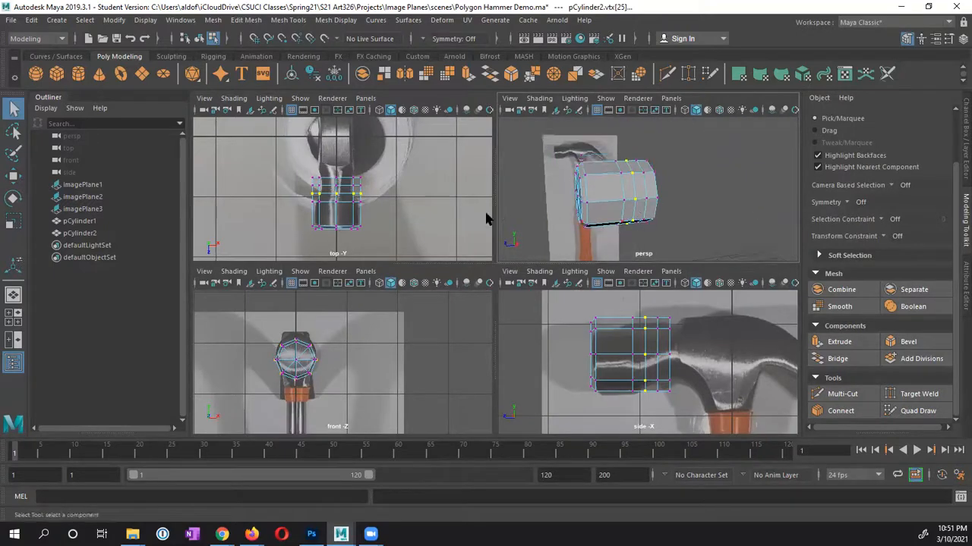
pyautogui.press('r')
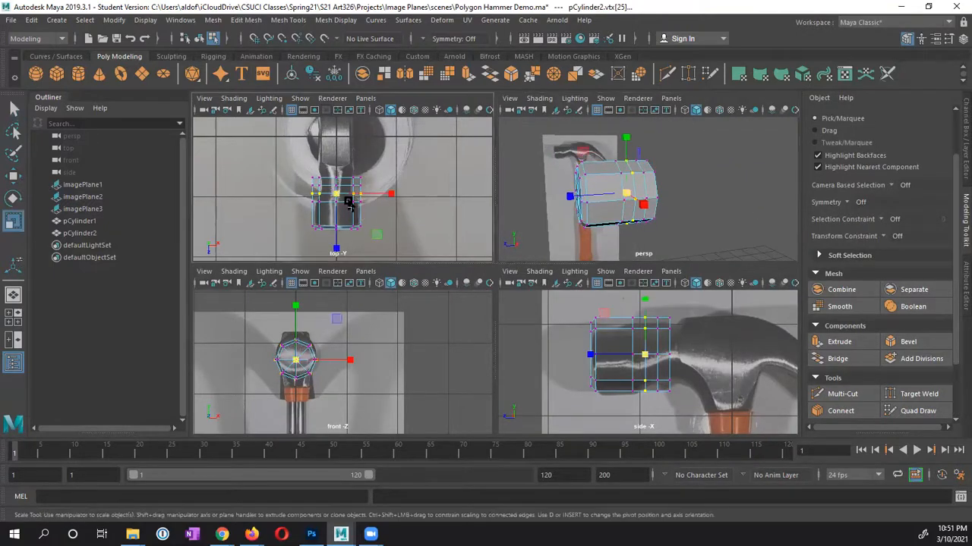
pyautogui.keyDown('alt'); pyautogui.moveTo(318, 209); pyautogui.dragTo(473, 209, button='right'); pyautogui.keyUp('alt')
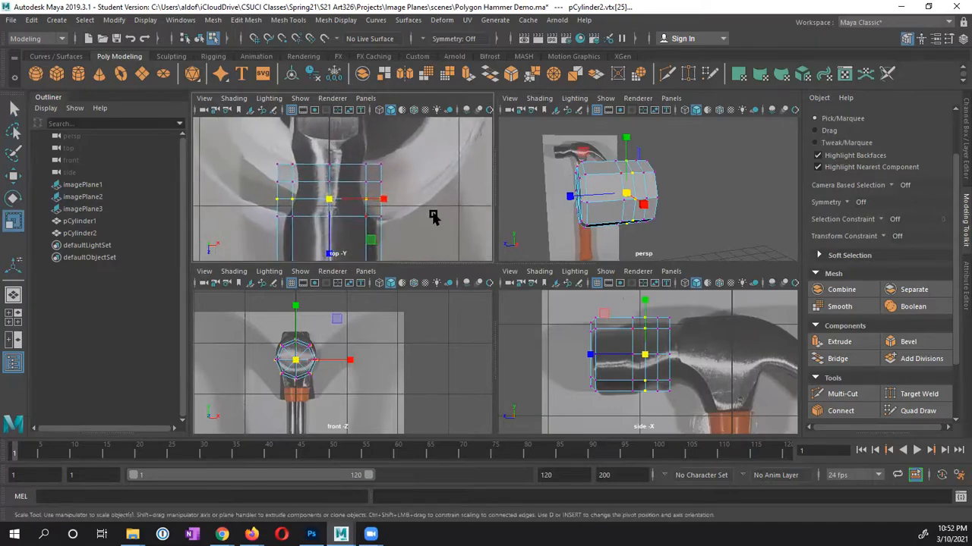
pyautogui.moveTo(330, 199); pyautogui.dragTo(311, 201)
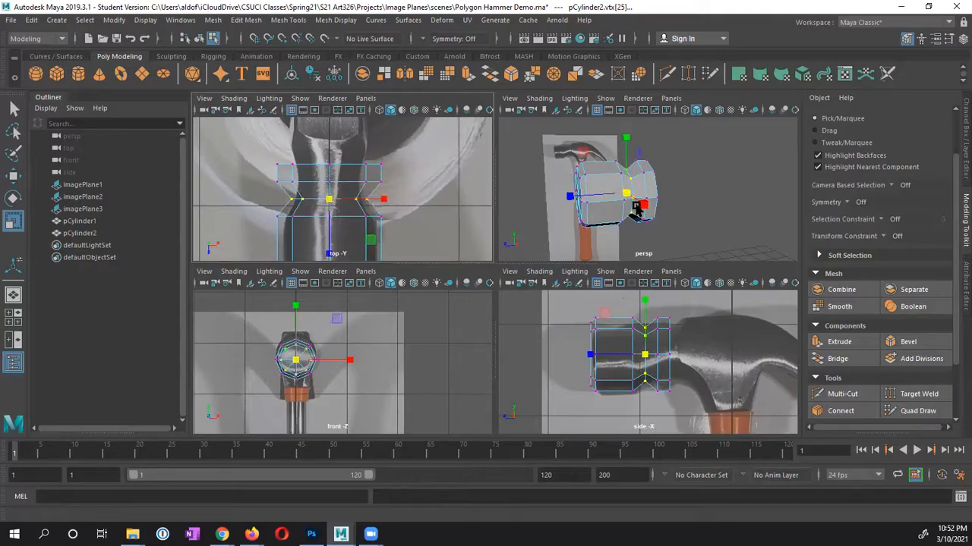
pyautogui.keyDown('alt'); pyautogui.moveTo(663, 209); pyautogui.dragTo(636, 207); pyautogui.keyUp('alt')
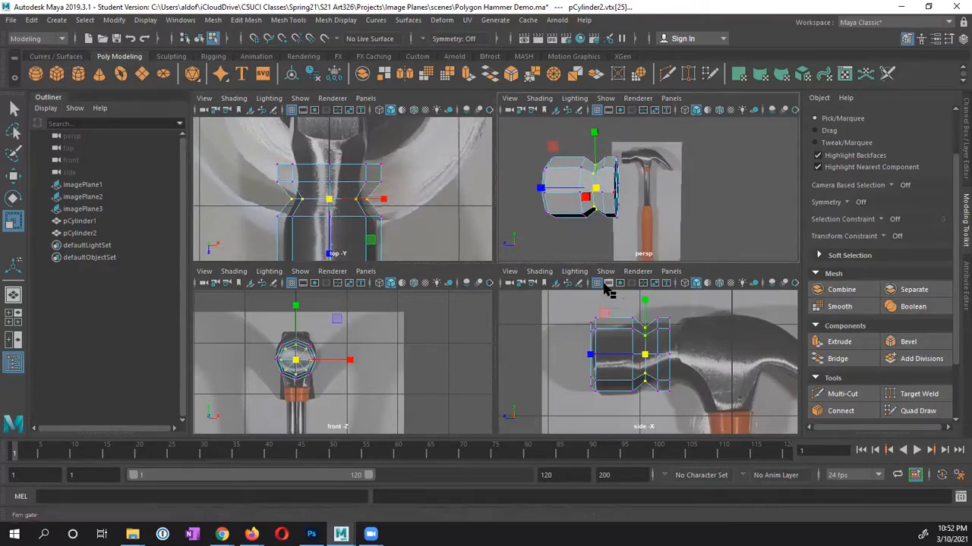
pyautogui.moveTo(648, 302); pyautogui.dragTo(646, 350)
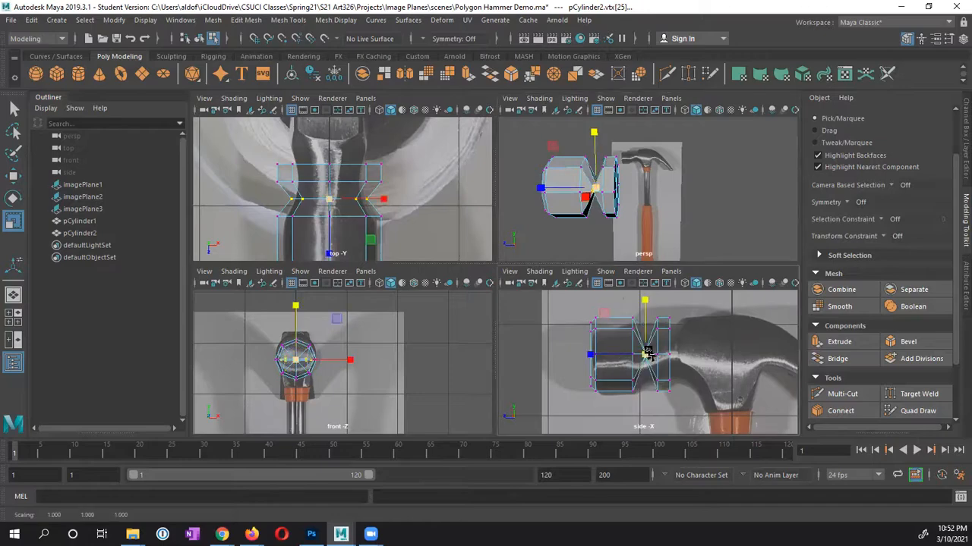
pyautogui.hotkey('ctrl', 'z')
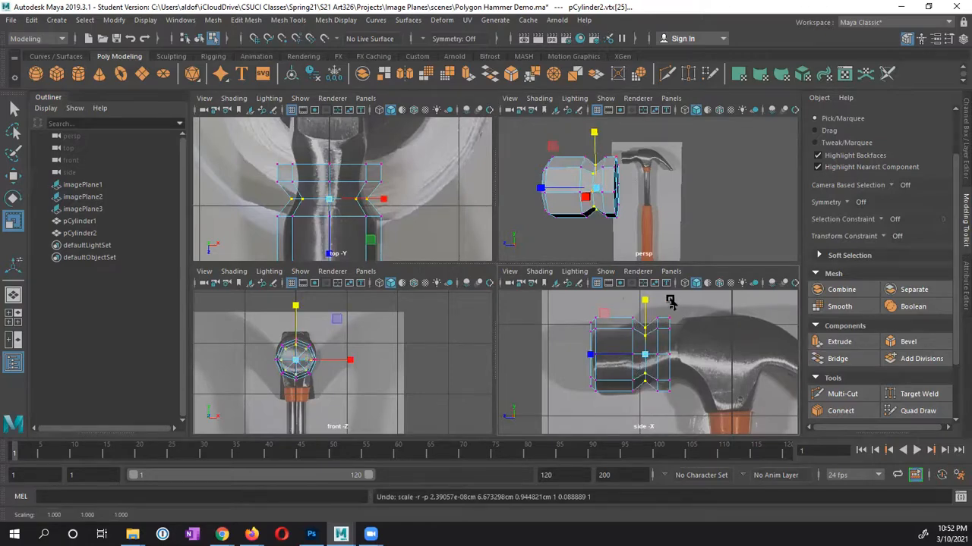
# Scale the second vertex ring and the end vertex ring of the extruded section inward to match the reference neck's width
pyautogui.press('q')
pyautogui.moveTo(667, 303); pyautogui.dragTo(650, 402)
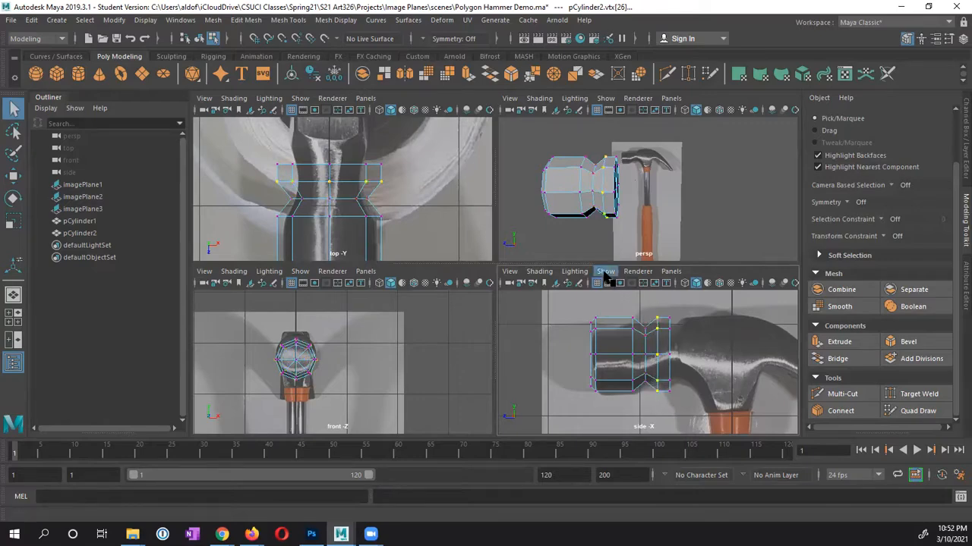
pyautogui.press('r')
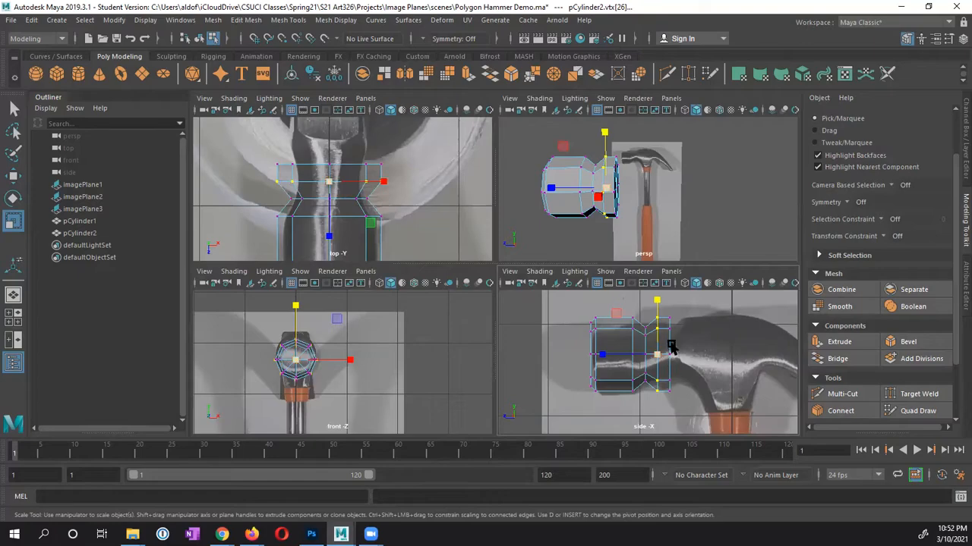
pyautogui.moveTo(336, 188); pyautogui.dragTo(302, 182)
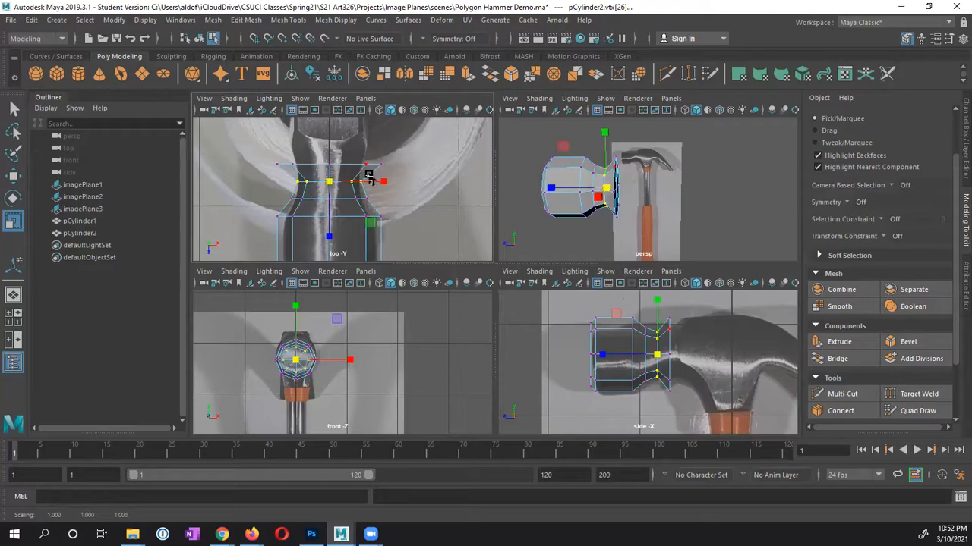
pyautogui.moveTo(683, 302); pyautogui.dragTo(659, 410)
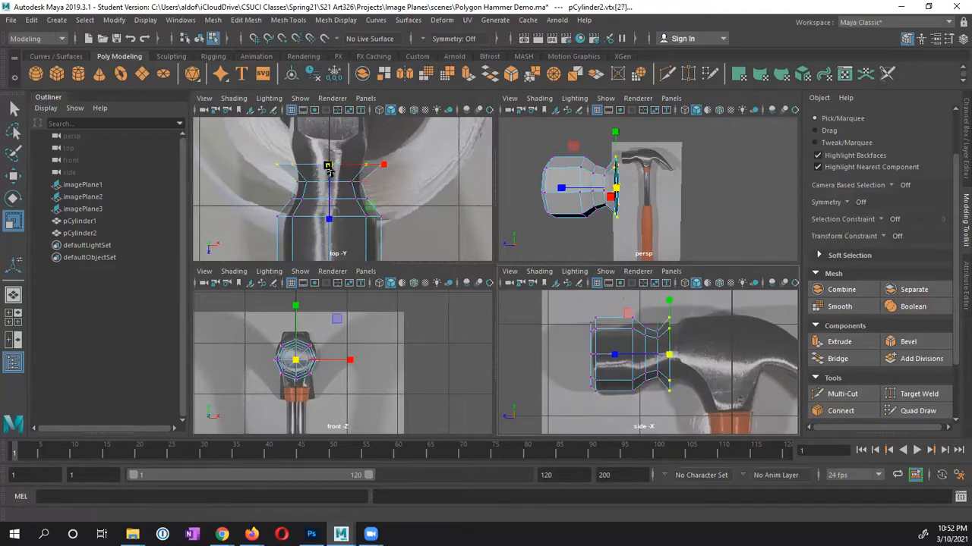
pyautogui.moveTo(327, 171); pyautogui.dragTo(301, 171)
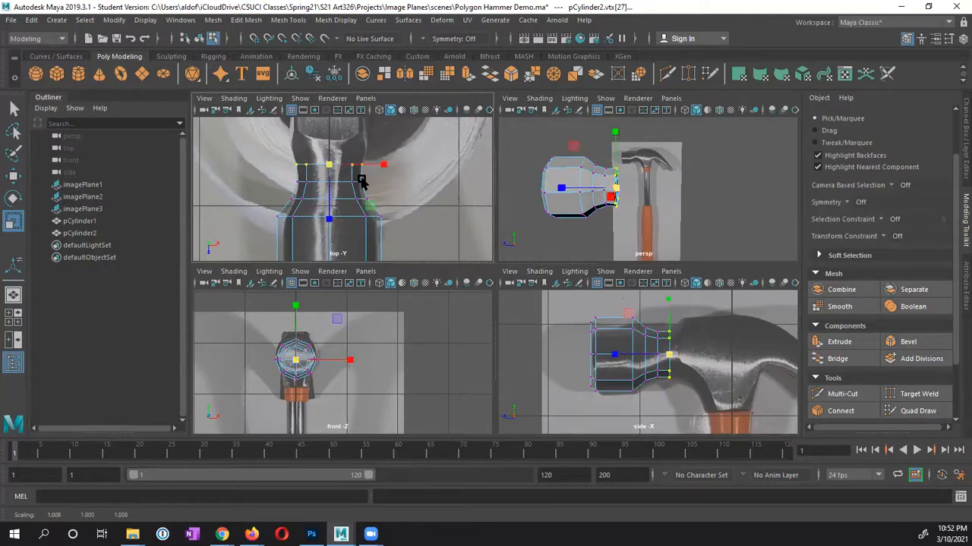
# Examine the tapered neck against the hammer reference in the perspective and side views, including the claw and handle area
pyautogui.keyDown('alt'); pyautogui.moveTo(619, 206); pyautogui.dragTo(642, 228); pyautogui.keyUp('alt')
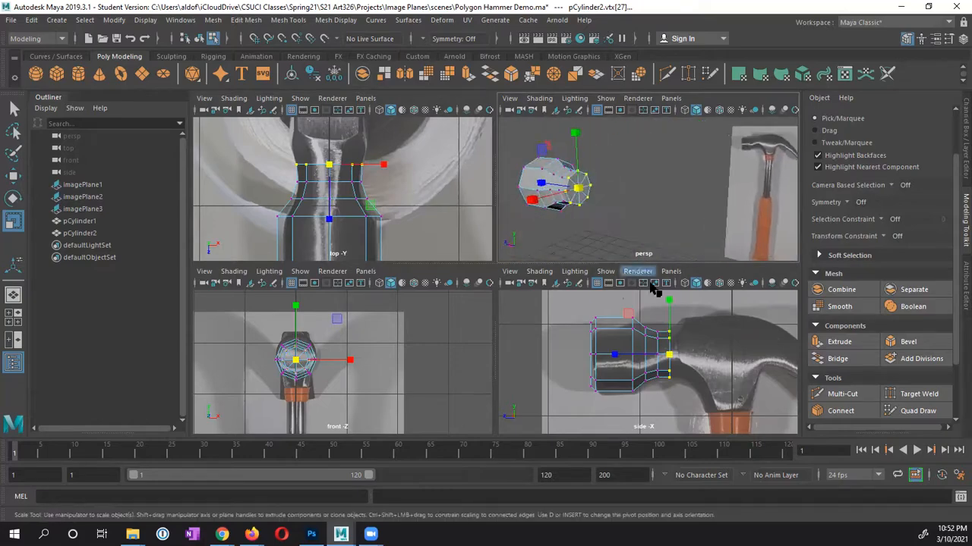
pyautogui.keyDown('alt'); pyautogui.moveTo(661, 362); pyautogui.dragTo(772, 349, button='right'); pyautogui.keyUp('alt')
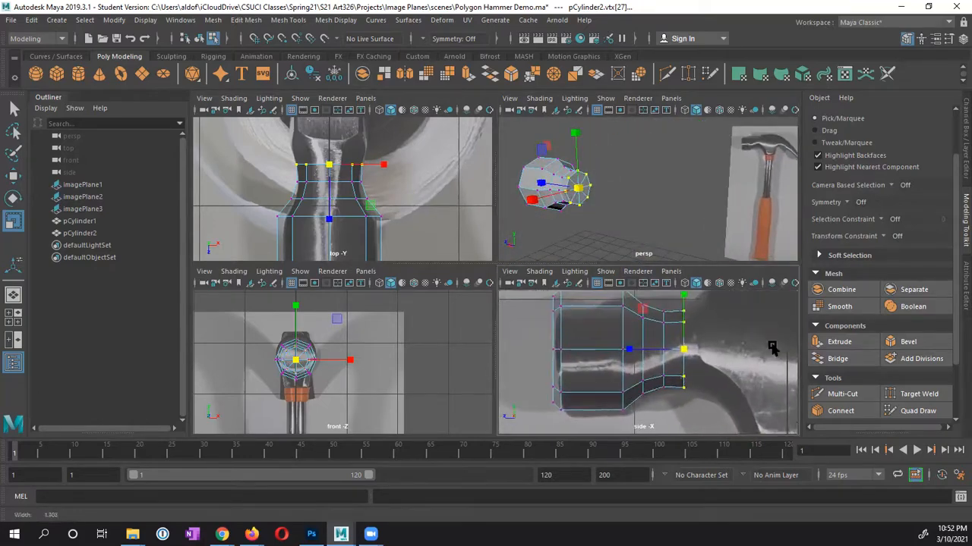
pyautogui.keyDown('alt'); pyautogui.moveTo(754, 355); pyautogui.dragTo(705, 364, button='middle'); pyautogui.keyUp('alt')
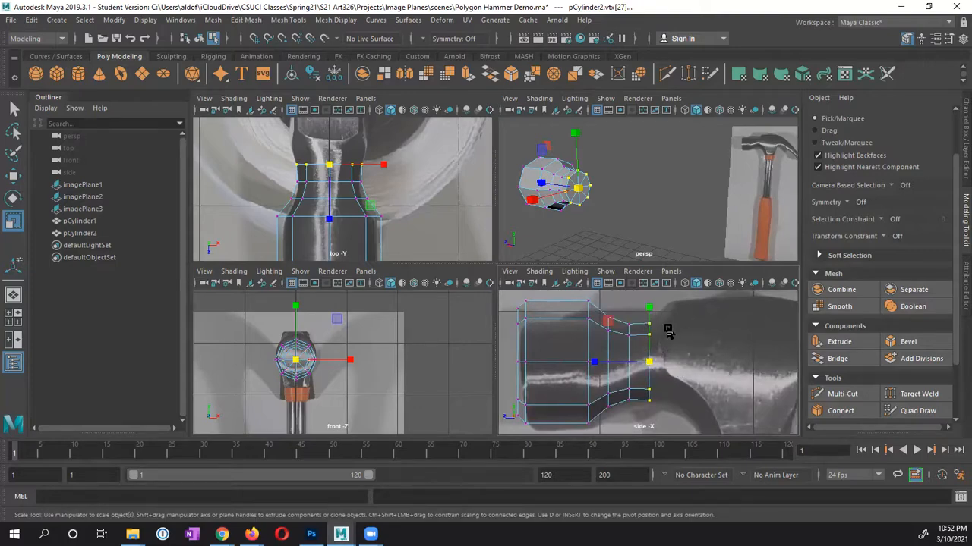
pyautogui.keyDown('alt'); pyautogui.moveTo(714, 347); pyautogui.dragTo(670, 344, button='middle'); pyautogui.keyUp('alt')
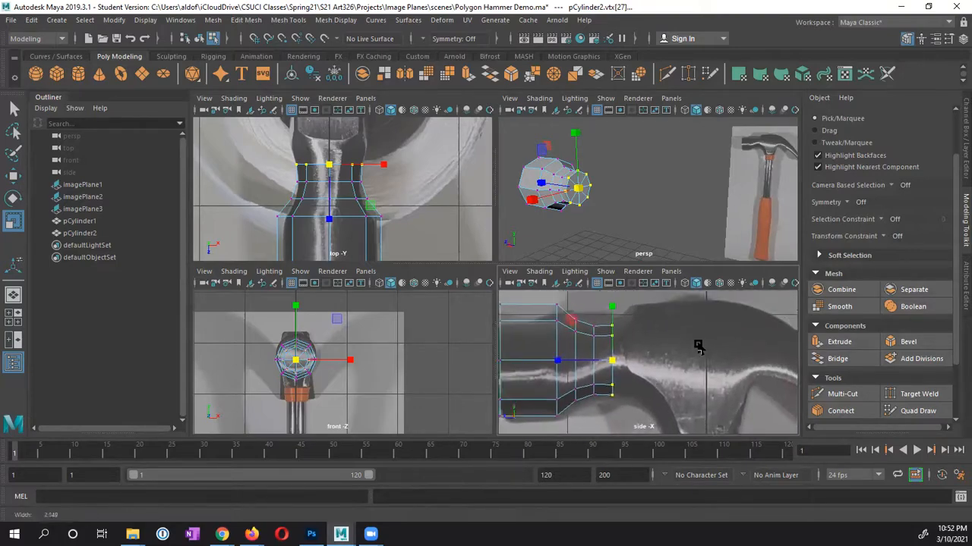
pyautogui.scroll(-2, 698, 347)
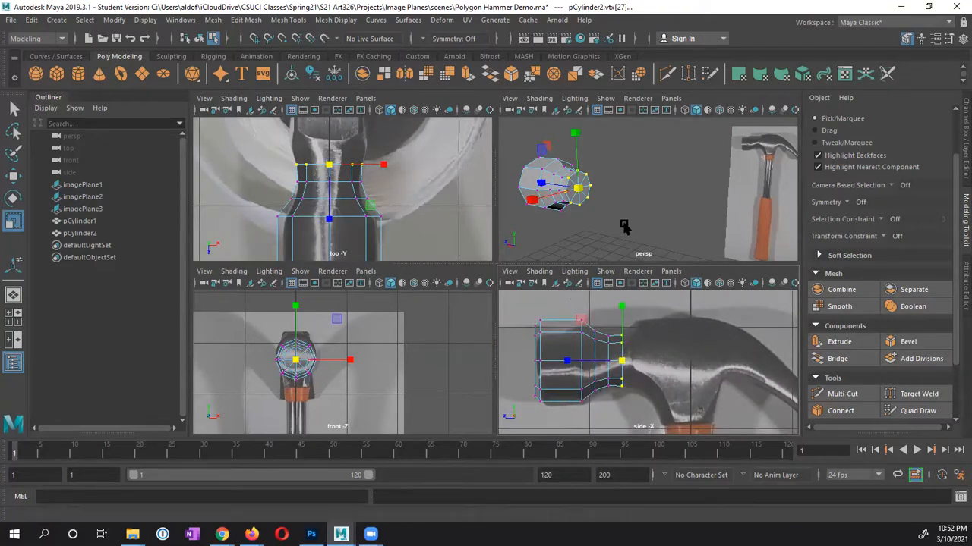
pyautogui.keyDown('alt'); pyautogui.moveTo(706, 213); pyautogui.dragTo(638, 220); pyautogui.keyUp('alt')
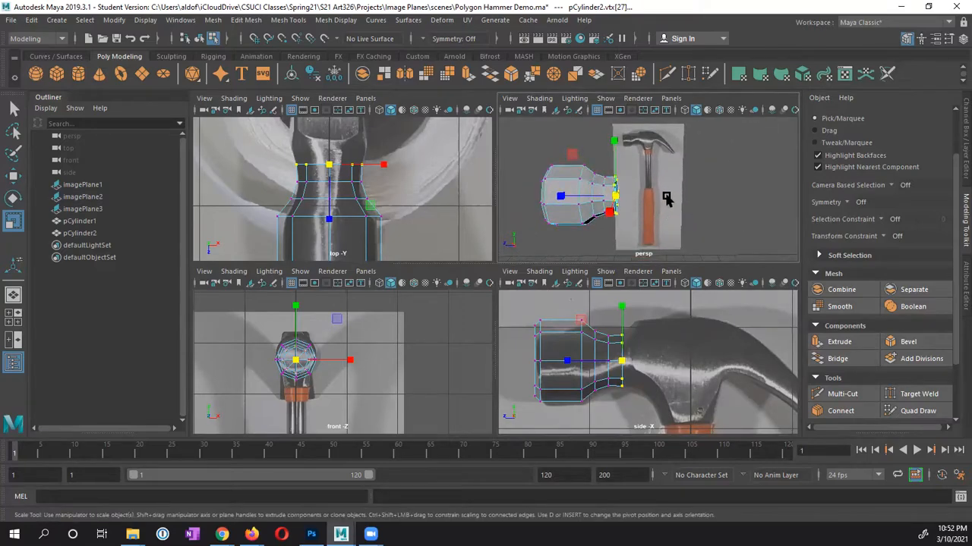
pyautogui.press('q')
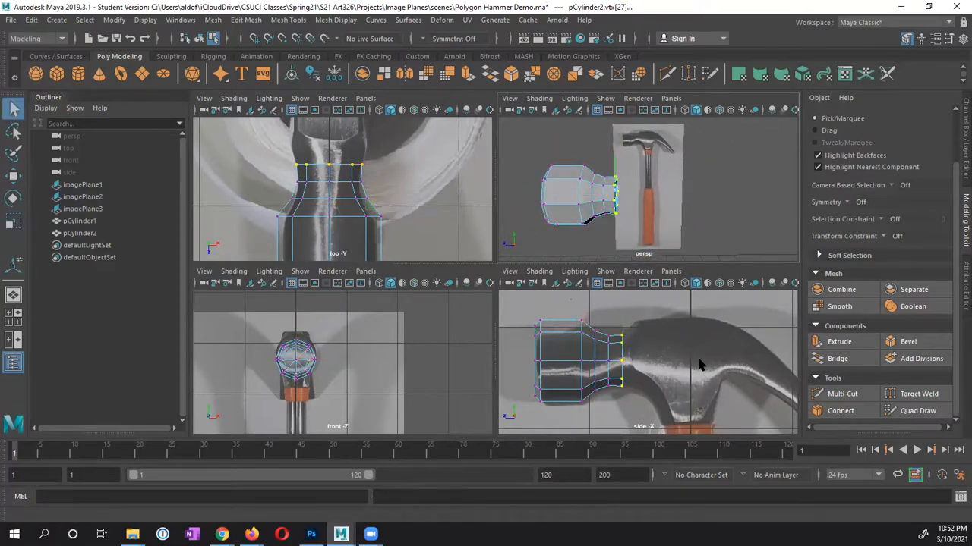
pyautogui.scroll(-2, 640, 347)
pyautogui.scroll(-2, 653, 351)
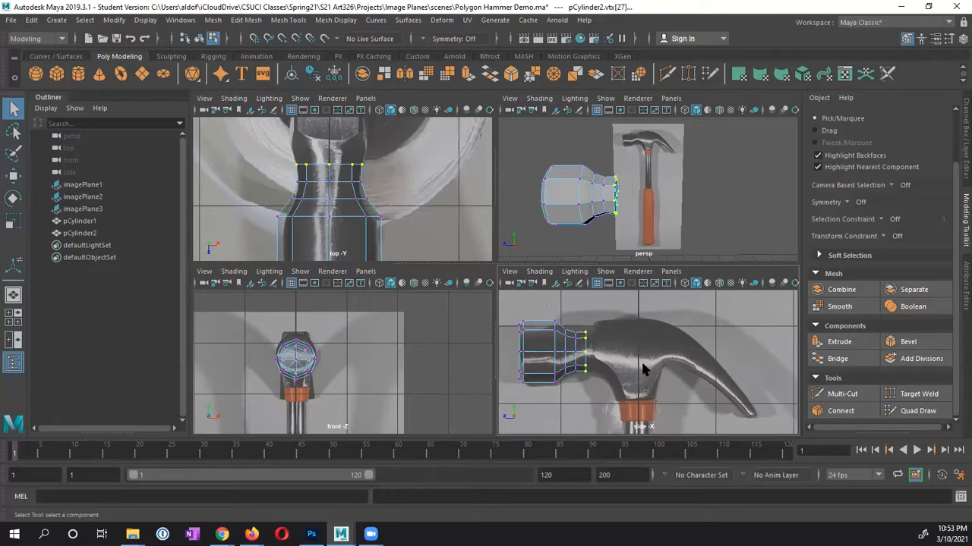
# Create a polygon cube with the cube options reset to their defaults, for the middle of the hammer head
pyautogui.click(56, 21)
pyautogui.moveTo(97, 64)
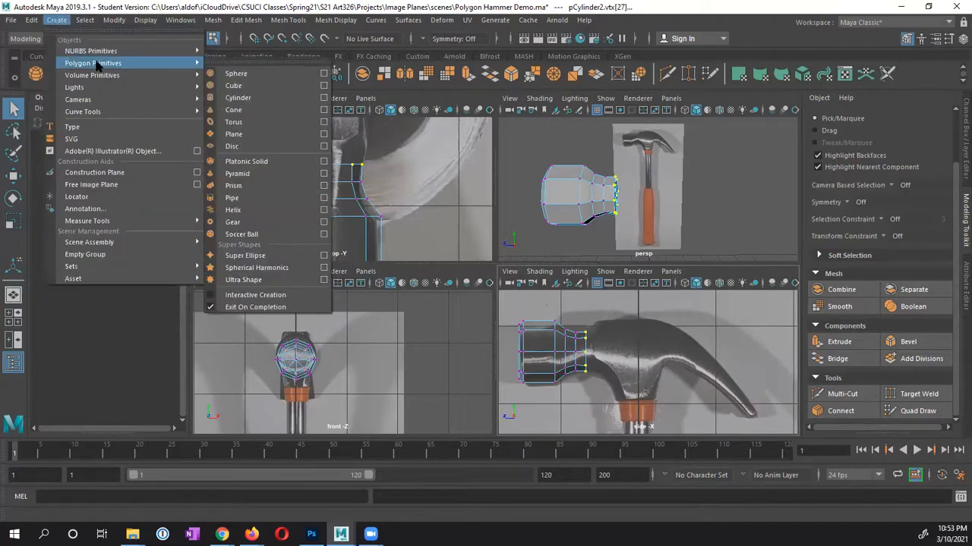
pyautogui.click(323, 85)
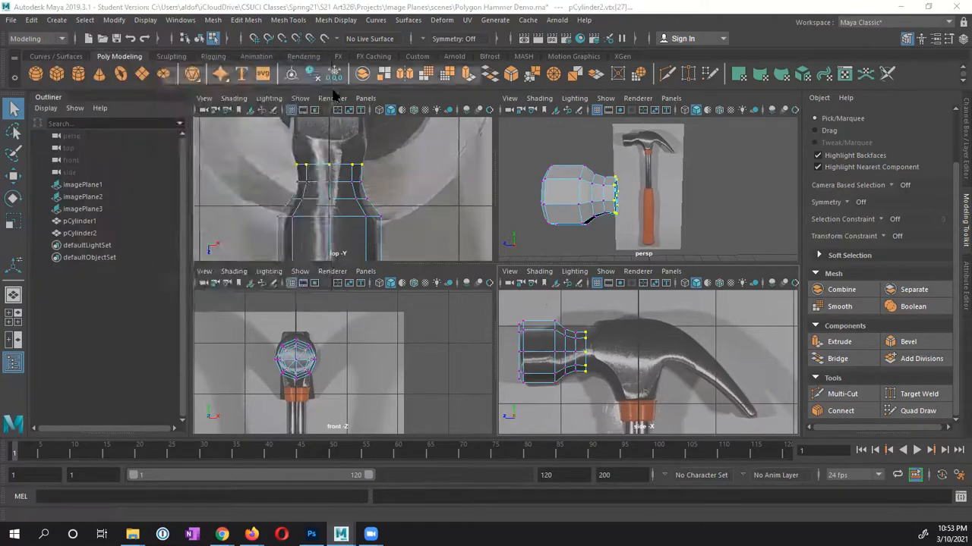
pyautogui.click(168, 87)
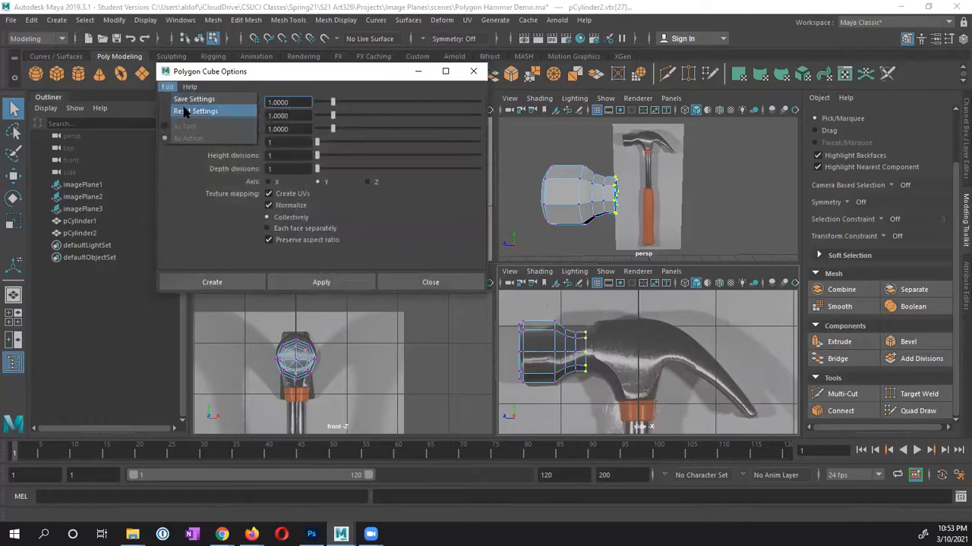
pyautogui.click(187, 111)
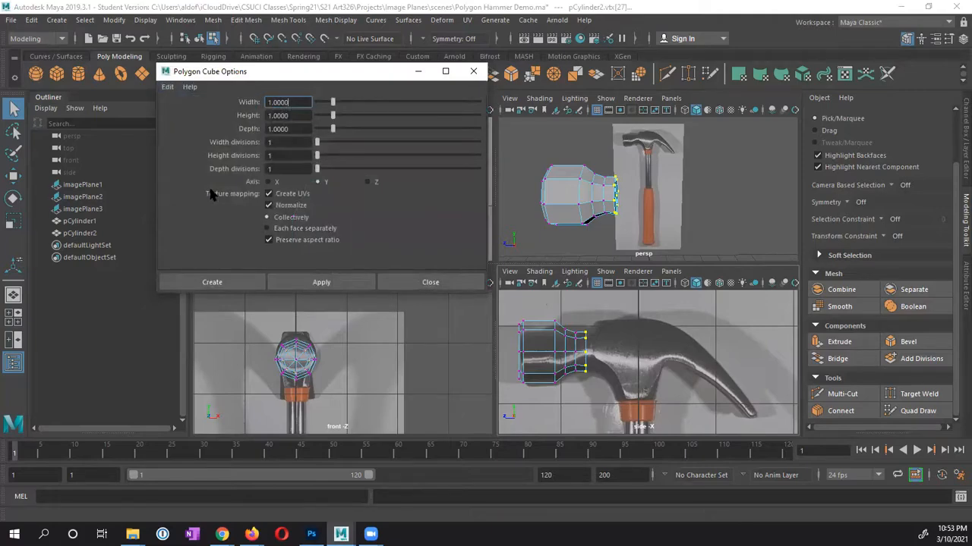
pyautogui.click(212, 283)
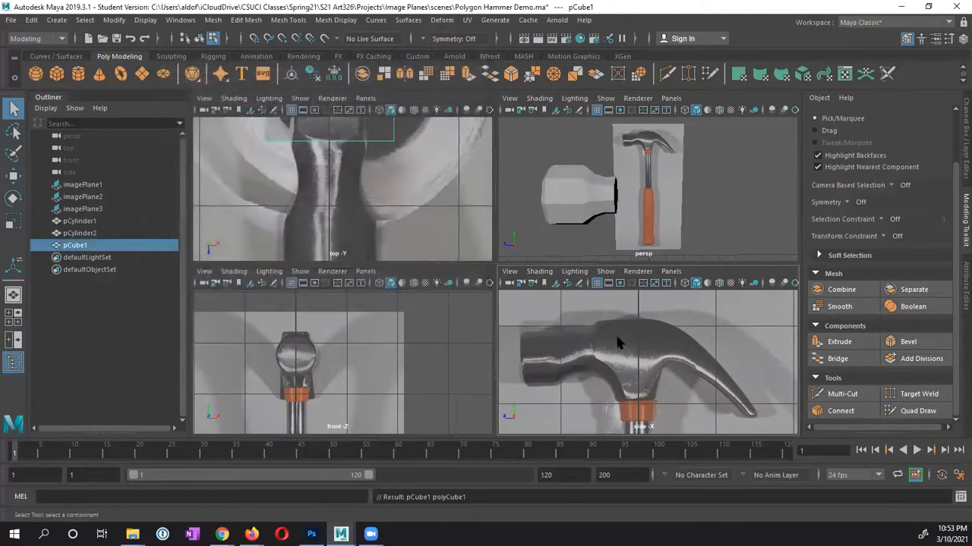
# Raise the cube along Y to about 6.74, onto the middle of the reference hammer head in the side view
pyautogui.keyDown('alt'); pyautogui.moveTo(622, 389); pyautogui.dragTo(576, 384, button='right'); pyautogui.keyUp('alt')
pyautogui.keyDown('alt'); pyautogui.moveTo(597, 385); pyautogui.dragTo(577, 314, button='middle'); pyautogui.keyUp('alt')
pyautogui.keyDown('alt'); pyautogui.moveTo(583, 355); pyautogui.dragTo(557, 357, button='right'); pyautogui.keyUp('alt')
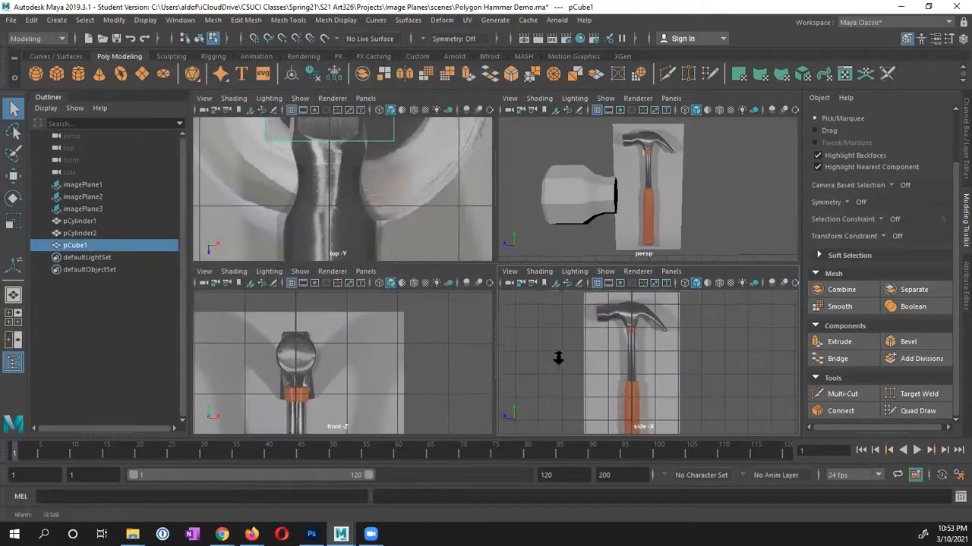
pyautogui.keyDown('alt'); pyautogui.moveTo(629, 384); pyautogui.dragTo(609, 317, button='middle'); pyautogui.keyUp('alt')
pyautogui.press('w')
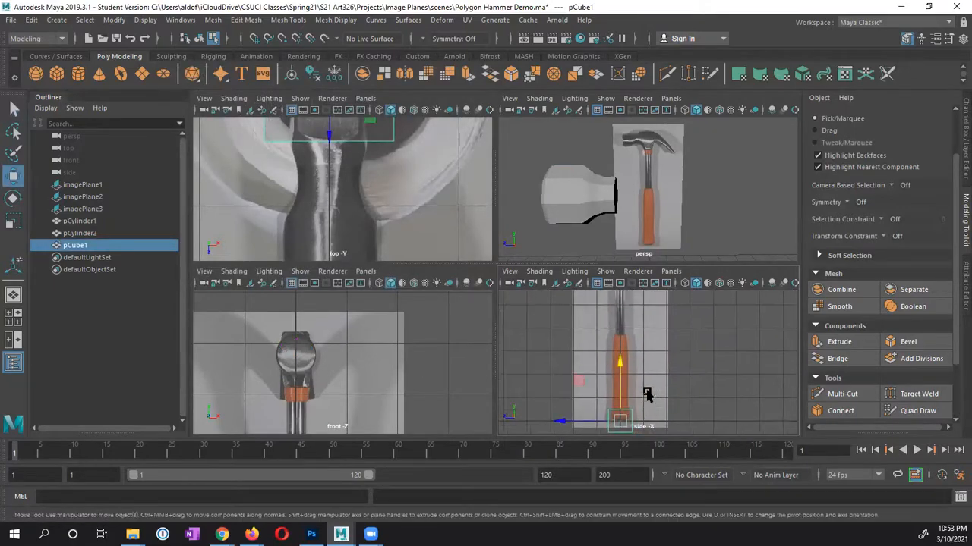
pyautogui.keyDown('alt'); pyautogui.moveTo(647, 390); pyautogui.dragTo(648, 409, button='middle'); pyautogui.keyUp('alt')
pyautogui.moveTo(619, 383); pyautogui.dragTo(618, 297)
pyautogui.keyDown('alt'); pyautogui.moveTo(655, 365); pyautogui.dragTo(648, 395, button='middle'); pyautogui.keyUp('alt')
pyautogui.moveTo(613, 306); pyautogui.dragTo(614, 288)
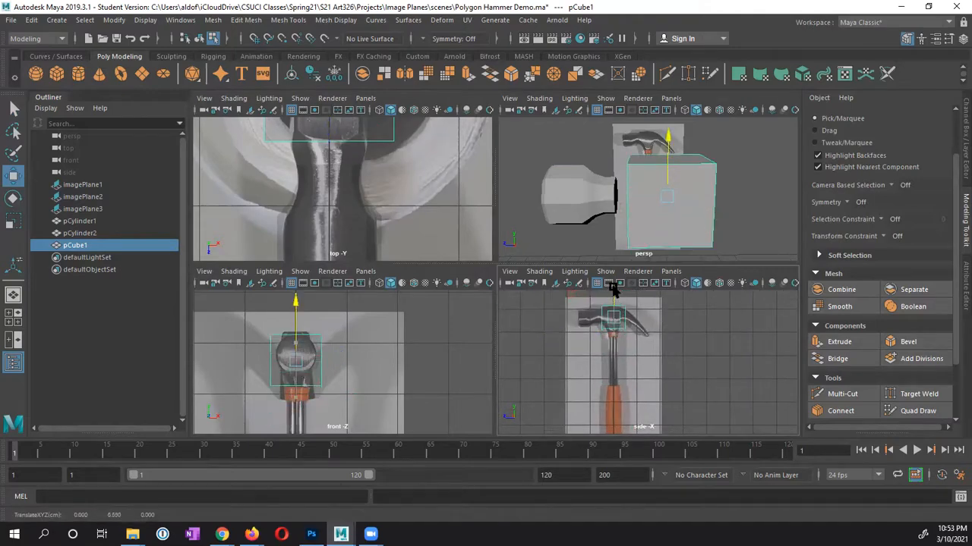
# Examine the cube's placement against the reference hammer head in the side, perspective, top and front views
pyautogui.keyDown('alt'); pyautogui.moveTo(575, 348); pyautogui.dragTo(589, 367, button='right'); pyautogui.keyUp('alt')
pyautogui.keyDown('alt'); pyautogui.moveTo(583, 363); pyautogui.dragTo(632, 383, button='middle'); pyautogui.keyUp('alt')
pyautogui.keyDown('alt'); pyautogui.moveTo(645, 372); pyautogui.dragTo(645, 373, button='middle'); pyautogui.keyUp('alt')
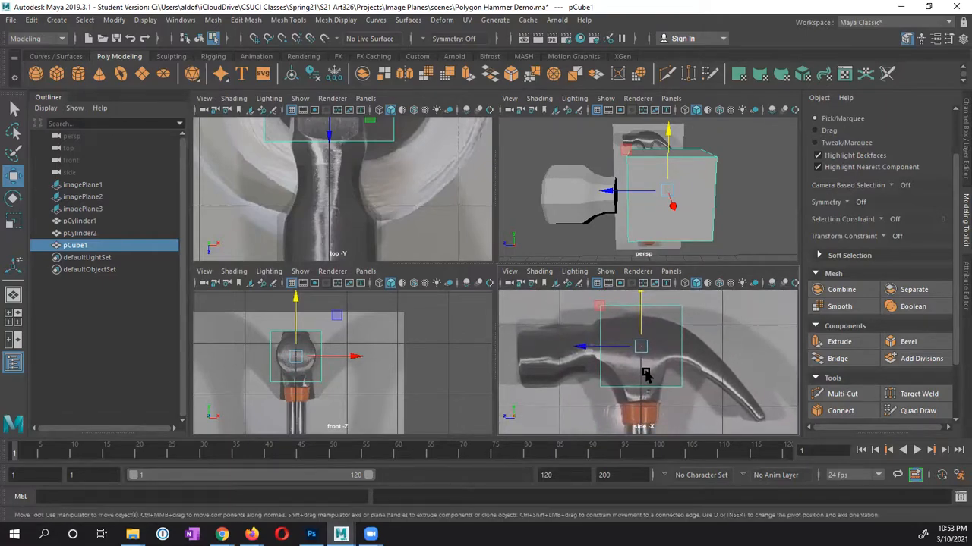
pyautogui.keyDown('alt'); pyautogui.moveTo(605, 388); pyautogui.dragTo(644, 399, button='right'); pyautogui.keyUp('alt')
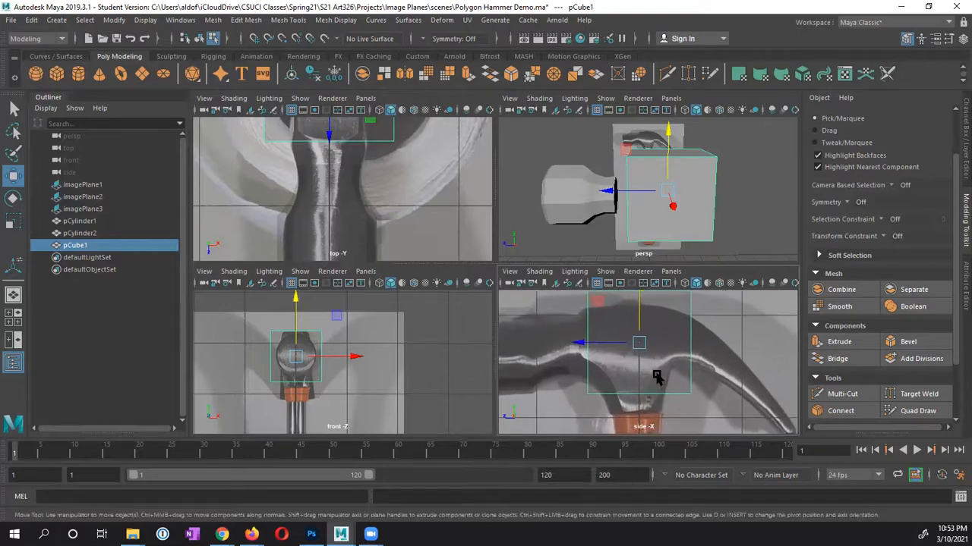
pyautogui.keyDown('alt'); pyautogui.moveTo(657, 376); pyautogui.dragTo(642, 394, button='middle'); pyautogui.keyUp('alt')
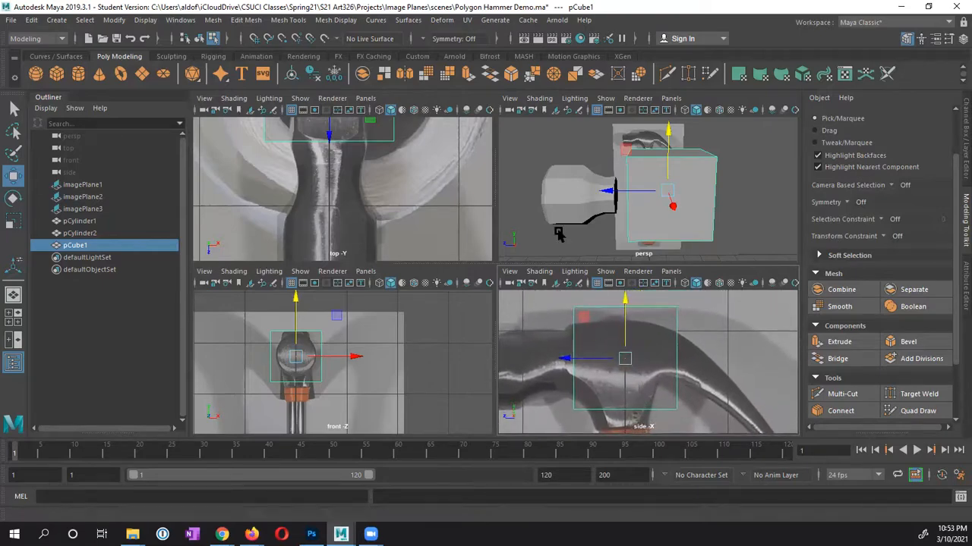
pyautogui.keyDown('alt'); pyautogui.moveTo(543, 189); pyautogui.dragTo(629, 193); pyautogui.keyUp('alt')
pyautogui.keyDown('alt'); pyautogui.moveTo(629, 193); pyautogui.dragTo(616, 189, button='right'); pyautogui.keyUp('alt')
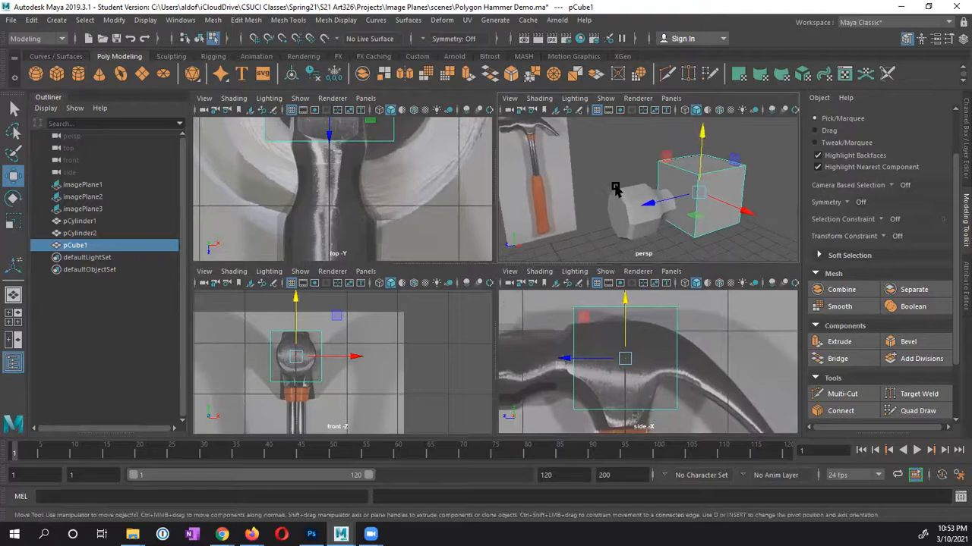
pyautogui.keyDown('alt'); pyautogui.moveTo(615, 189); pyautogui.dragTo(612, 172, button='middle'); pyautogui.keyUp('alt')
pyautogui.keyDown('alt'); pyautogui.moveTo(330, 182); pyautogui.dragTo(317, 238, button='middle'); pyautogui.keyUp('alt')
pyautogui.keyDown('alt'); pyautogui.moveTo(416, 213); pyautogui.dragTo(378, 177, button='right'); pyautogui.keyUp('alt')
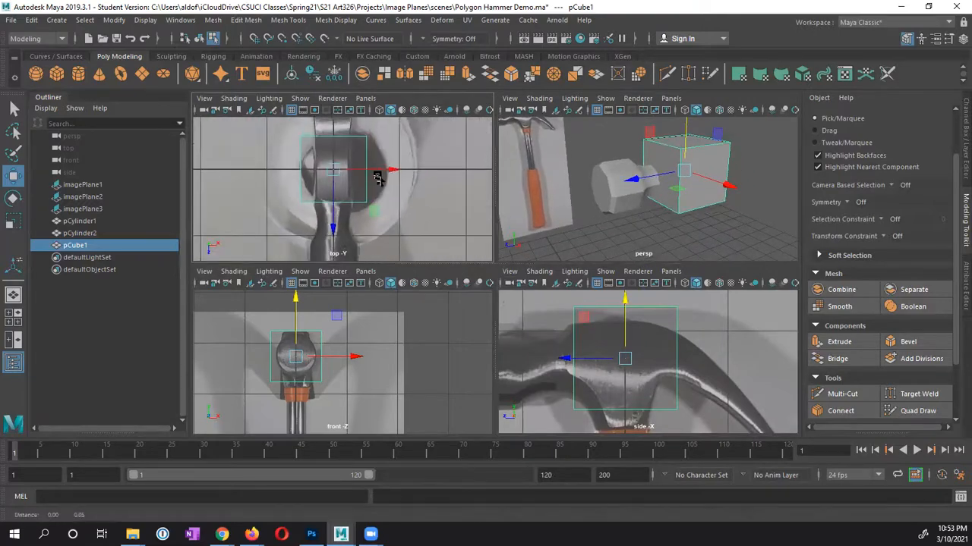
pyautogui.keyDown('alt'); pyautogui.moveTo(378, 178); pyautogui.dragTo(379, 186, button='middle'); pyautogui.keyUp('alt')
pyautogui.keyDown('alt'); pyautogui.moveTo(341, 367); pyautogui.dragTo(360, 360, button='middle'); pyautogui.keyUp('alt')
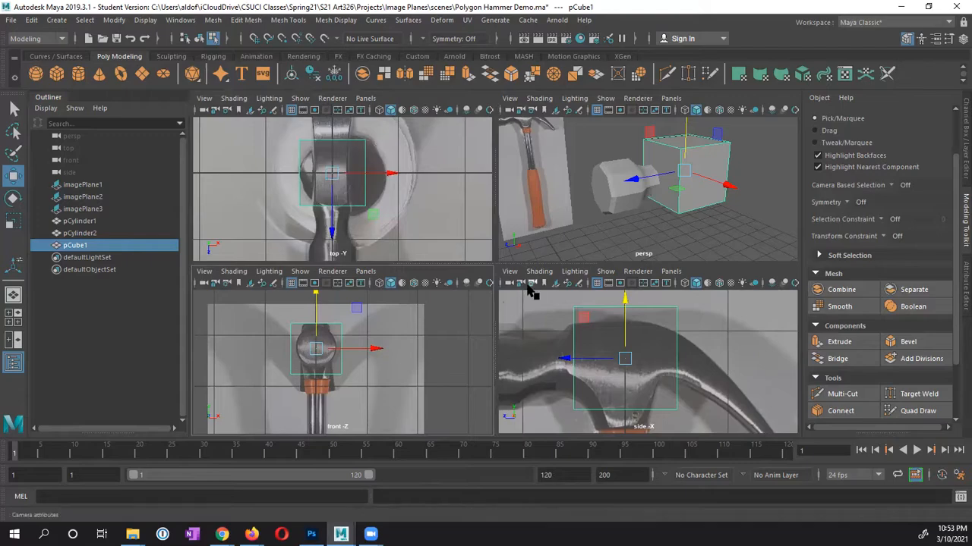
# Scale the cube to about 0.58 in Y and 0.68 in Z, and reposition it over the head's middle section in the side view
pyautogui.click(964, 123)
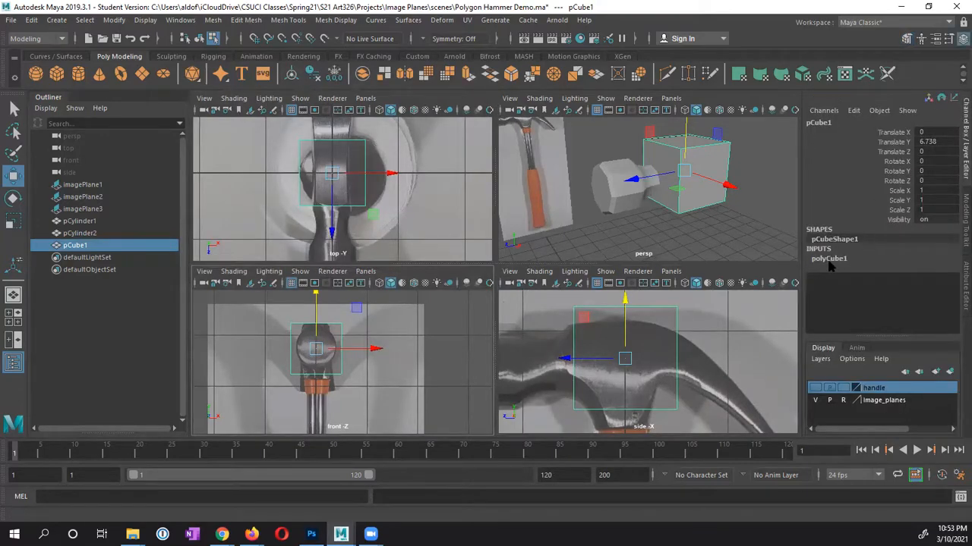
pyautogui.rightClick(637, 332)
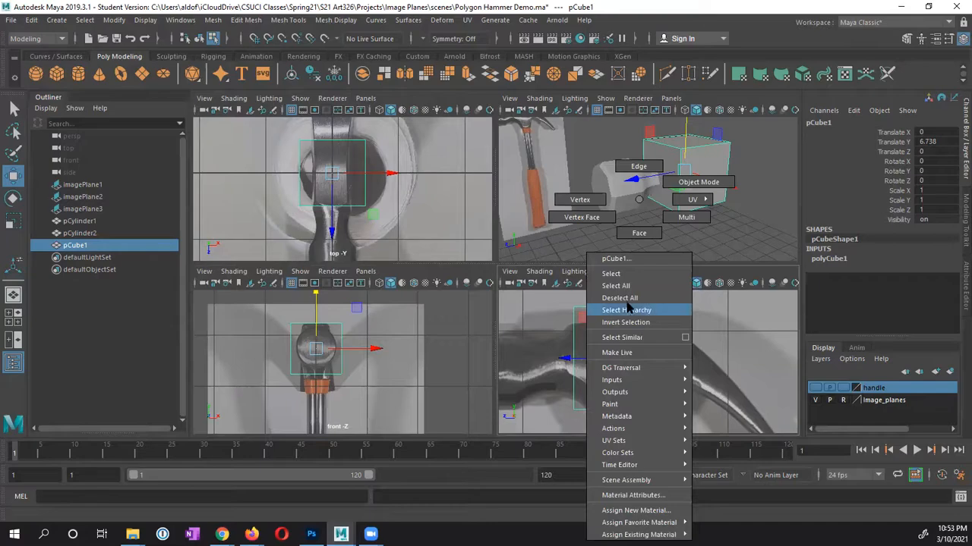
pyautogui.click(679, 182)
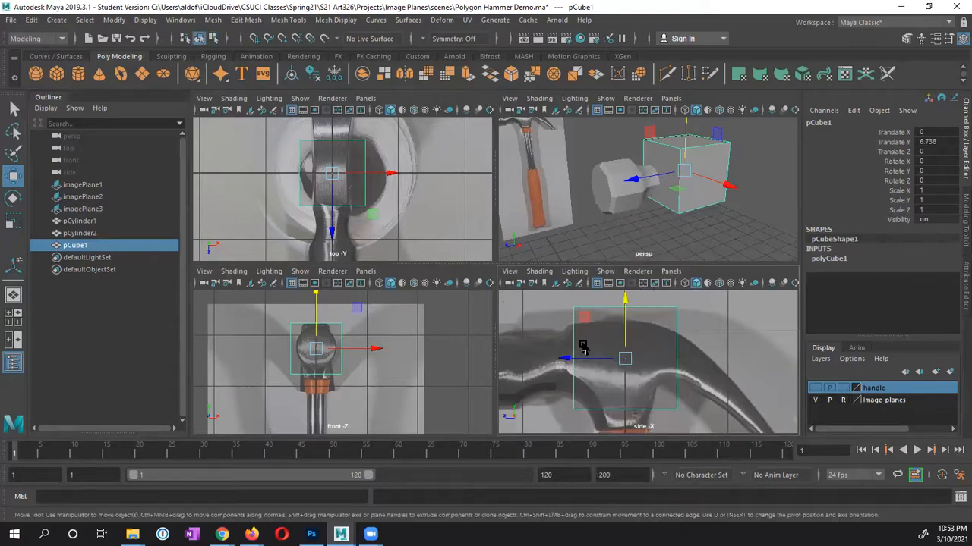
pyautogui.press('r')
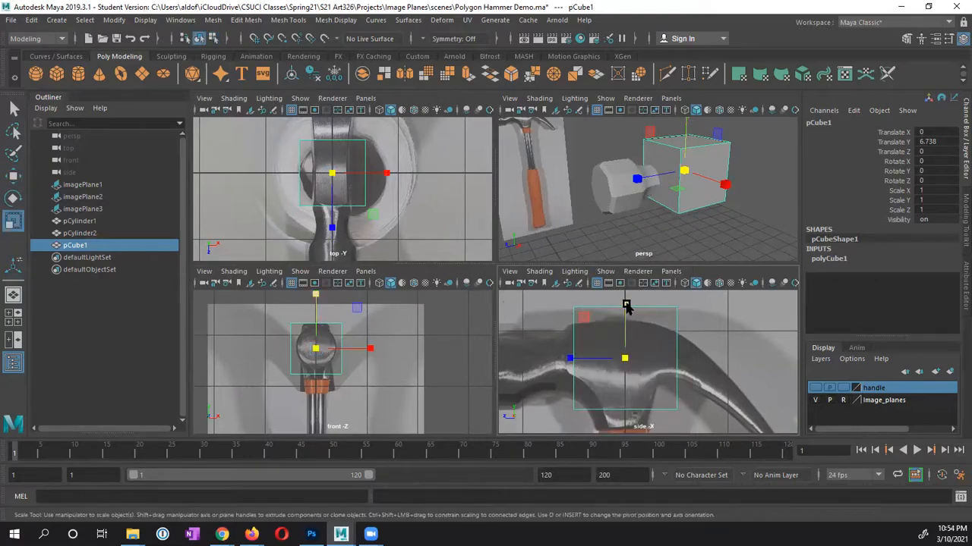
pyautogui.moveTo(625, 305); pyautogui.dragTo(617, 360)
pyautogui.press('w')
pyautogui.press('r')
pyautogui.press('w')
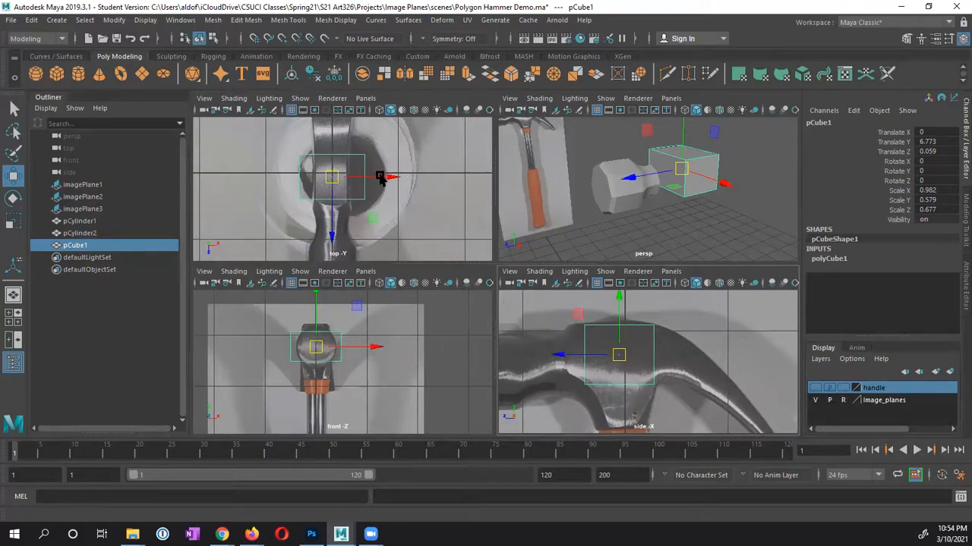
# Narrow the cube to a Scale X of about 0.48 to match the head's width in the top reference
pyautogui.press('r')
pyautogui.moveTo(388, 179); pyautogui.dragTo(362, 175)
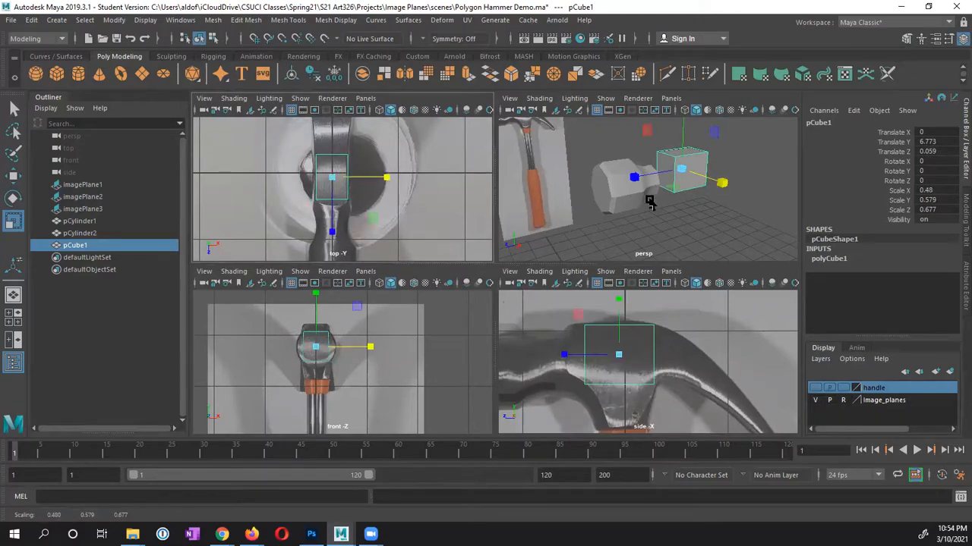
pyautogui.keyDown('alt'); pyautogui.moveTo(644, 204); pyautogui.dragTo(759, 217); pyautogui.keyUp('alt')
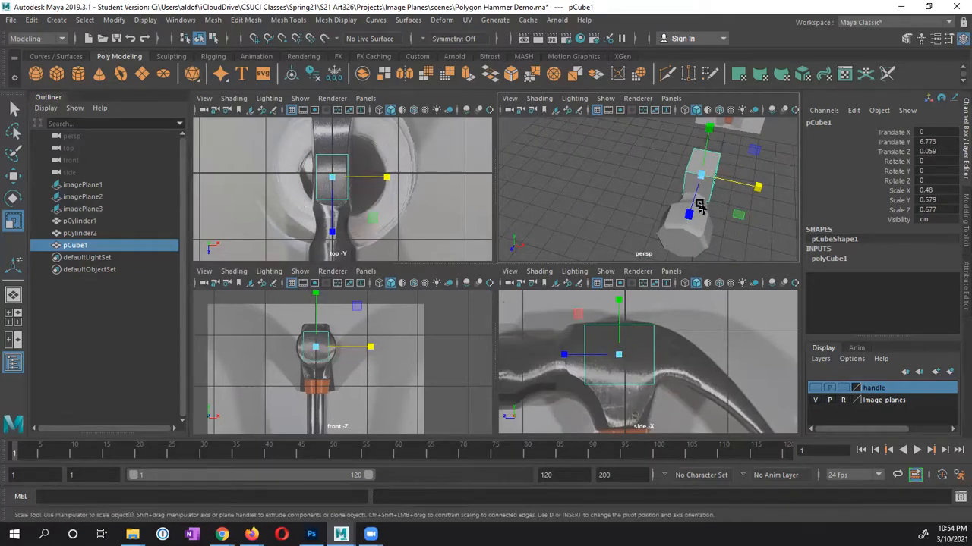
pyautogui.keyDown('alt'); pyautogui.moveTo(699, 198); pyautogui.dragTo(646, 192); pyautogui.keyUp('alt')
pyautogui.moveTo(645, 192)
pyautogui.keyDown('alt'); pyautogui.mouseDown(button='right')
pyautogui.moveTo(707, 211)
pyautogui.moveTo(642, 190)
pyautogui.mouseUp(button='right'); pyautogui.keyUp('alt')
pyautogui.keyDown('alt'); pyautogui.moveTo(642, 190); pyautogui.dragTo(662, 220); pyautogui.keyUp('alt')
pyautogui.click(604, 201)
pyautogui.click(666, 210)
pyautogui.click(663, 216)
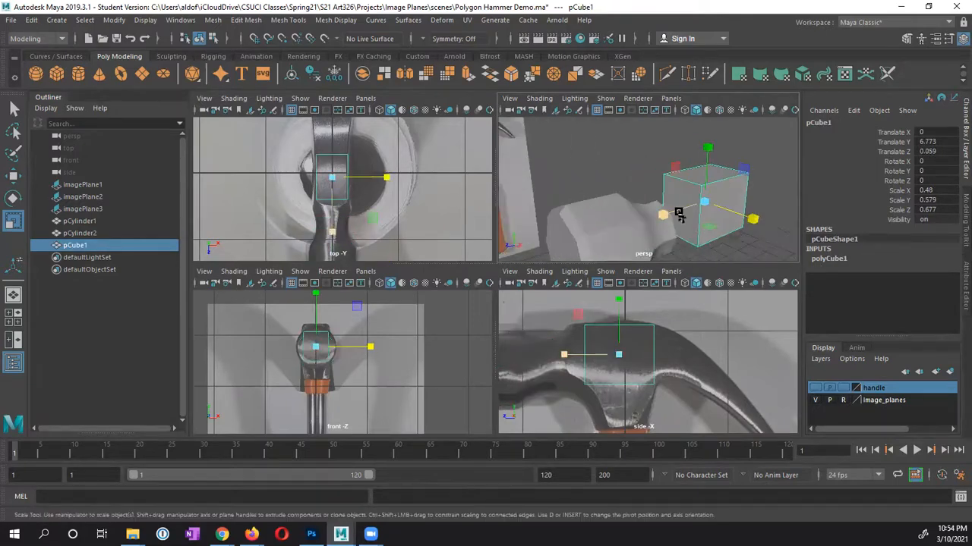
# Set the cube's Subdivisions Width to 2 in its polyCube1 inputs
pyautogui.click(827, 259)
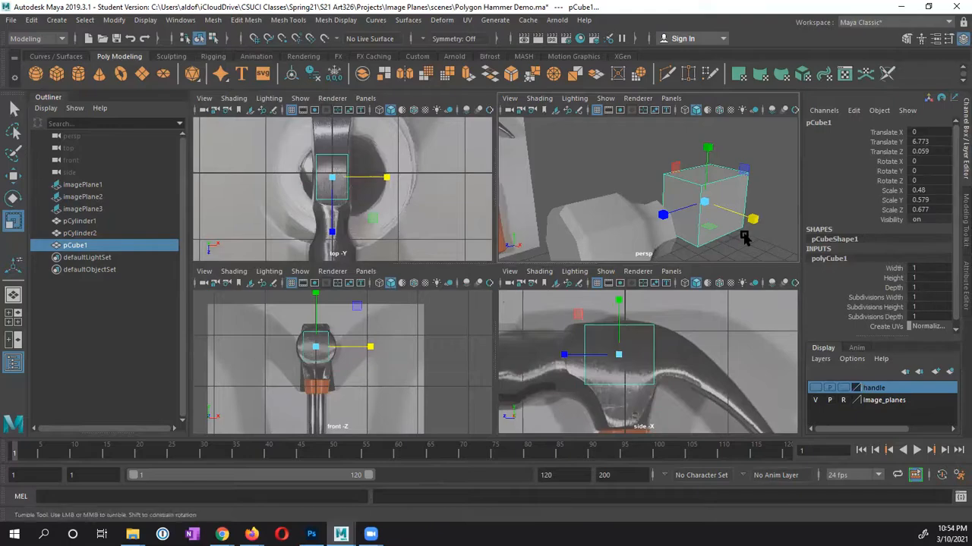
pyautogui.moveTo(748, 235)
pyautogui.keyDown('alt'); pyautogui.mouseDown()
pyautogui.moveTo(746, 223)
pyautogui.moveTo(761, 238)
pyautogui.moveTo(740, 228)
pyautogui.mouseUp(); pyautogui.keyUp('alt')
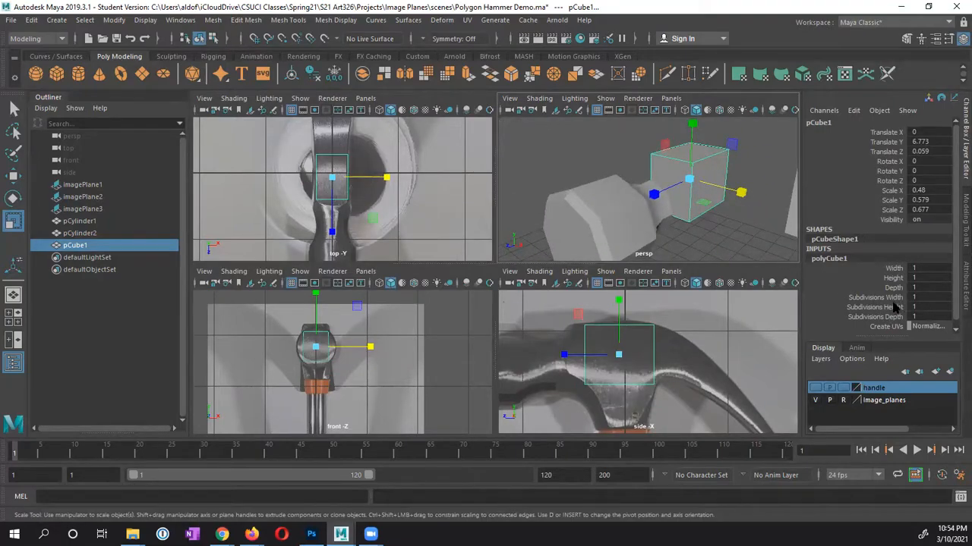
pyautogui.click(888, 298)
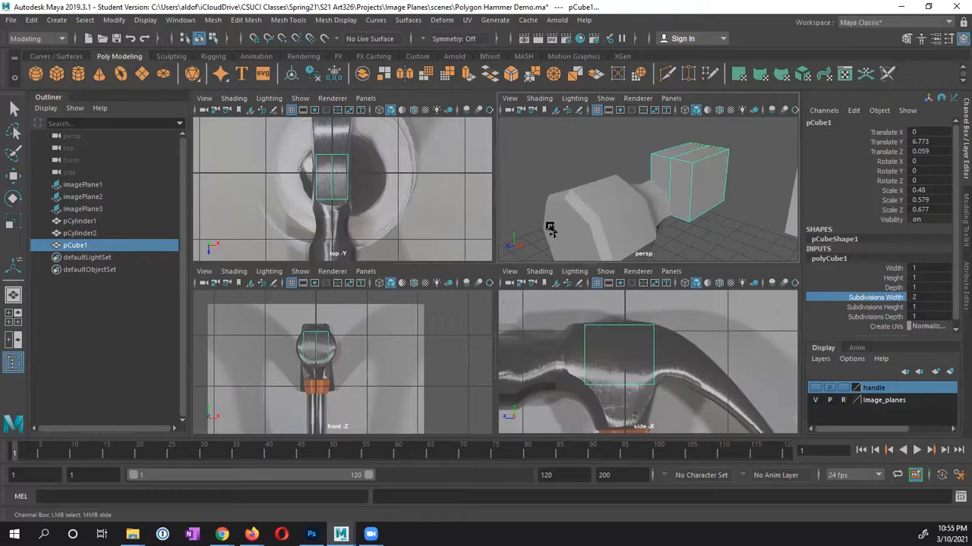
pyautogui.keyDown('alt'); pyautogui.moveTo(651, 228); pyautogui.dragTo(631, 220); pyautogui.keyUp('alt')
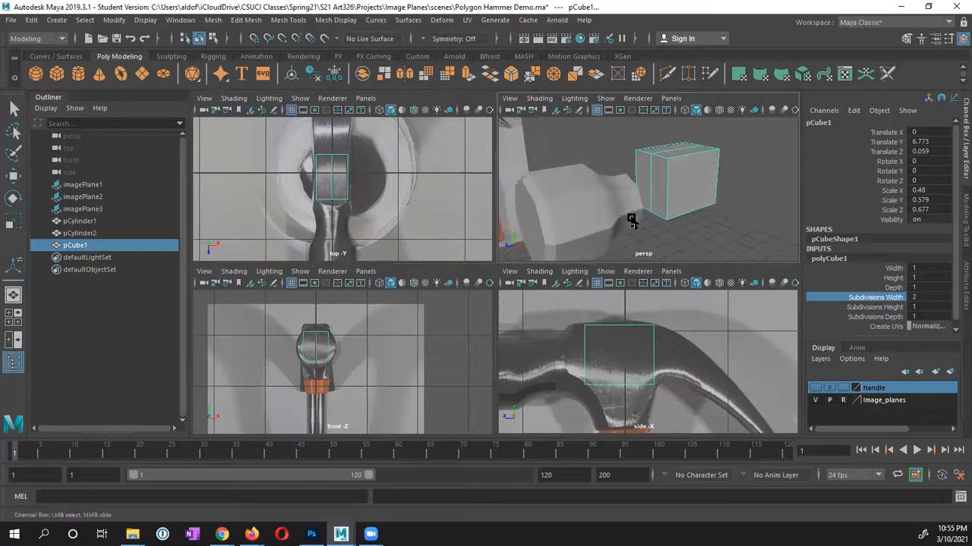
# Try a Subdivisions Height of 2 on the cube
pyautogui.click(872, 307)
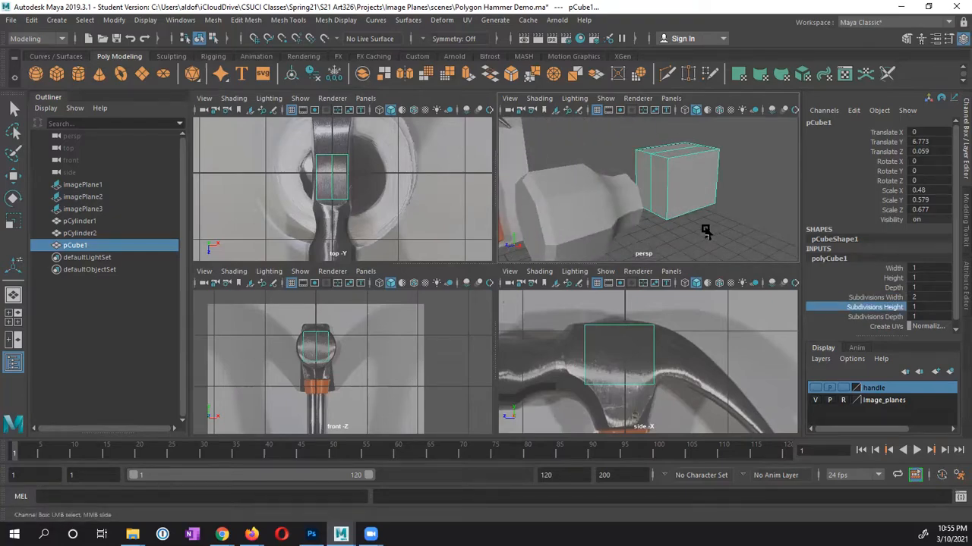
pyautogui.keyDown('alt'); pyautogui.moveTo(687, 232); pyautogui.dragTo(672, 230); pyautogui.keyUp('alt')
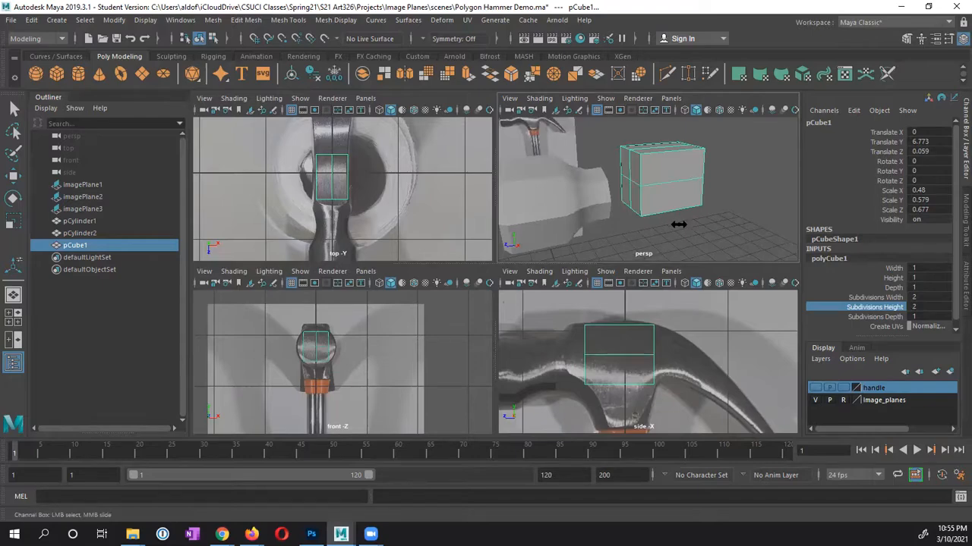
pyautogui.moveTo(678, 225); pyautogui.dragTo(670, 225, button='middle')
pyautogui.keyDown('alt'); pyautogui.moveTo(673, 228); pyautogui.dragTo(661, 207); pyautogui.keyUp('alt')
# Set the cube's Subdivisions Depth to 2 and check the divided underside
pyautogui.click(892, 317)
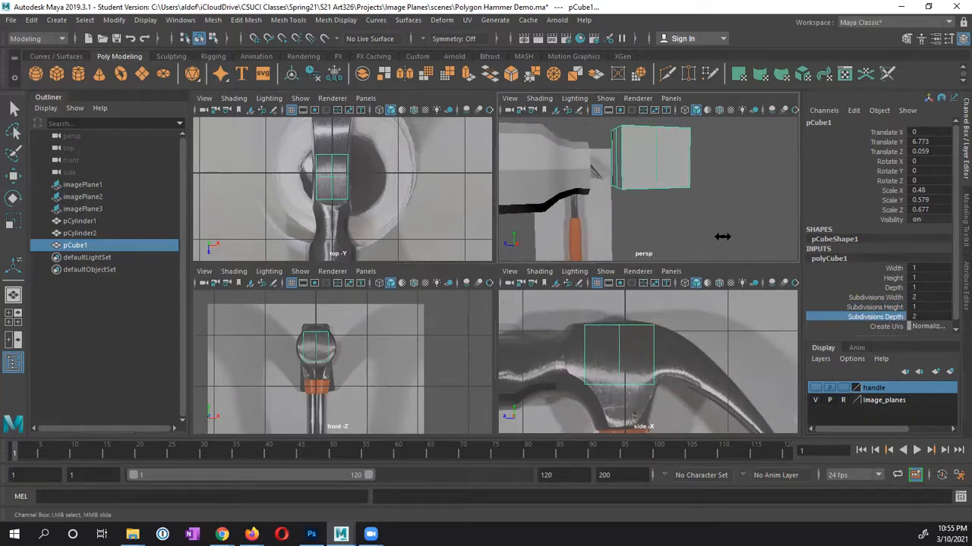
pyautogui.keyDown('alt'); pyautogui.moveTo(688, 202); pyautogui.dragTo(728, 216); pyautogui.keyUp('alt')
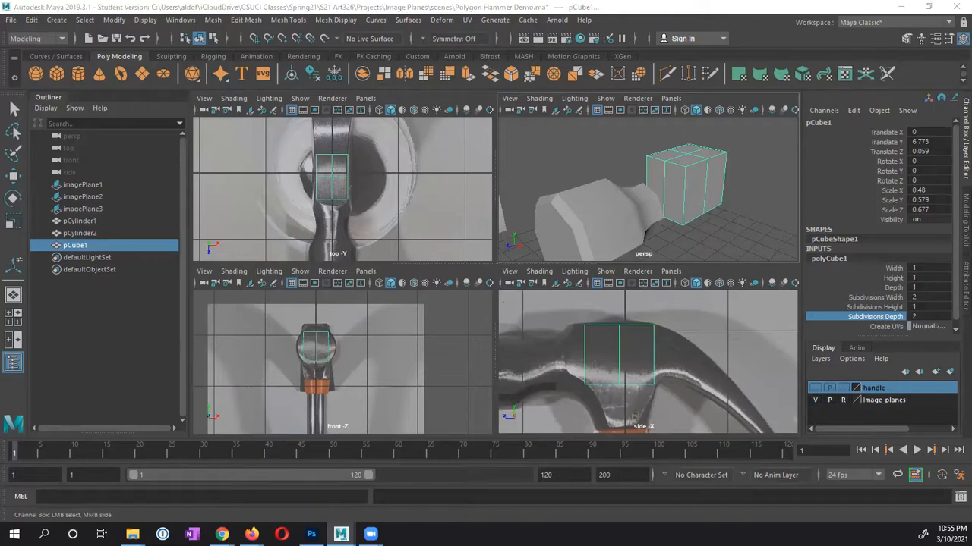
pyautogui.keyDown('alt'); pyautogui.moveTo(712, 241); pyautogui.dragTo(707, 206); pyautogui.keyUp('alt')
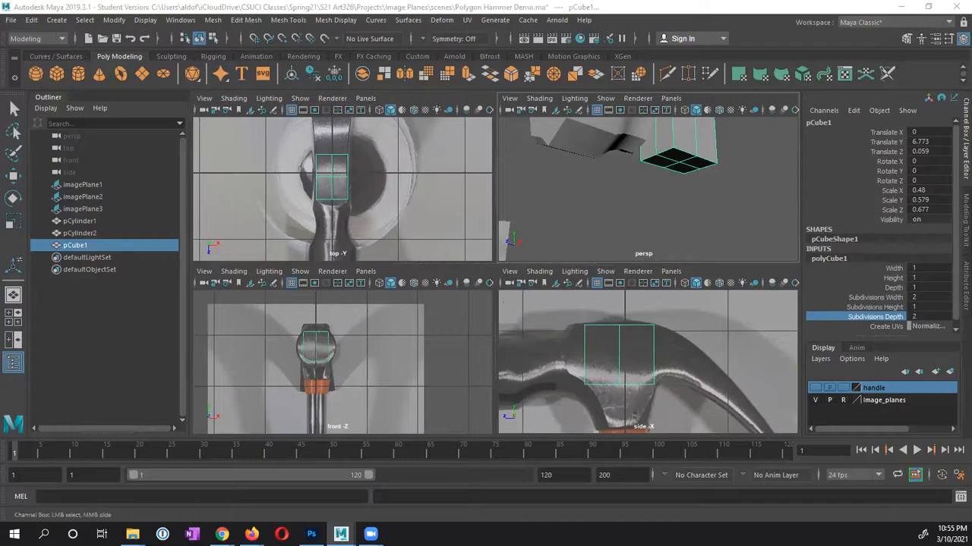
# Switch the cube to face mode and select all four bottom faces with the Paint Selection tool
pyautogui.keyDown('alt'); pyautogui.moveTo(660, 204); pyautogui.dragTo(649, 174); pyautogui.keyUp('alt')
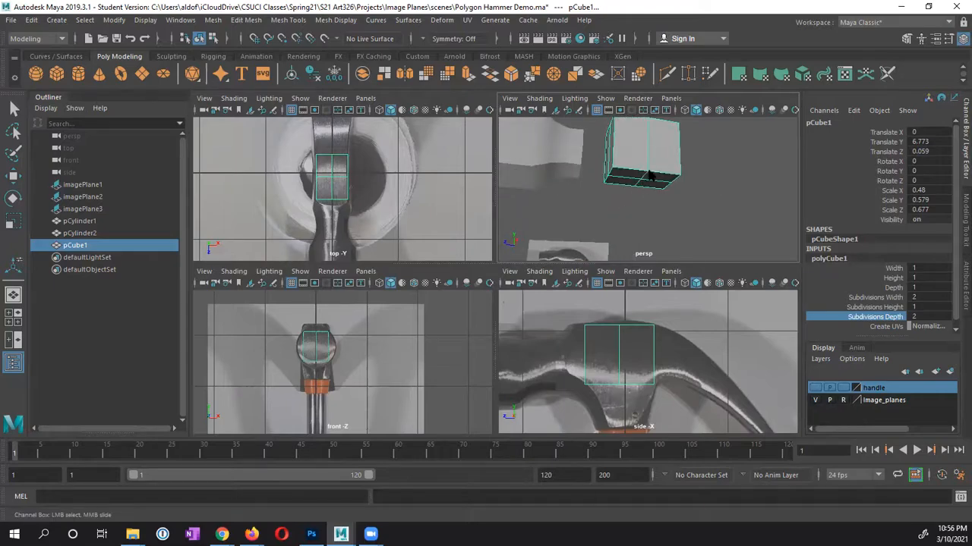
pyautogui.moveTo(650, 173); pyautogui.dragTo(647, 204, button='right')
pyautogui.keyDown('alt'); pyautogui.moveTo(648, 204); pyautogui.dragTo(640, 170); pyautogui.keyUp('alt')
pyautogui.click(640, 170)
pyautogui.press('r')
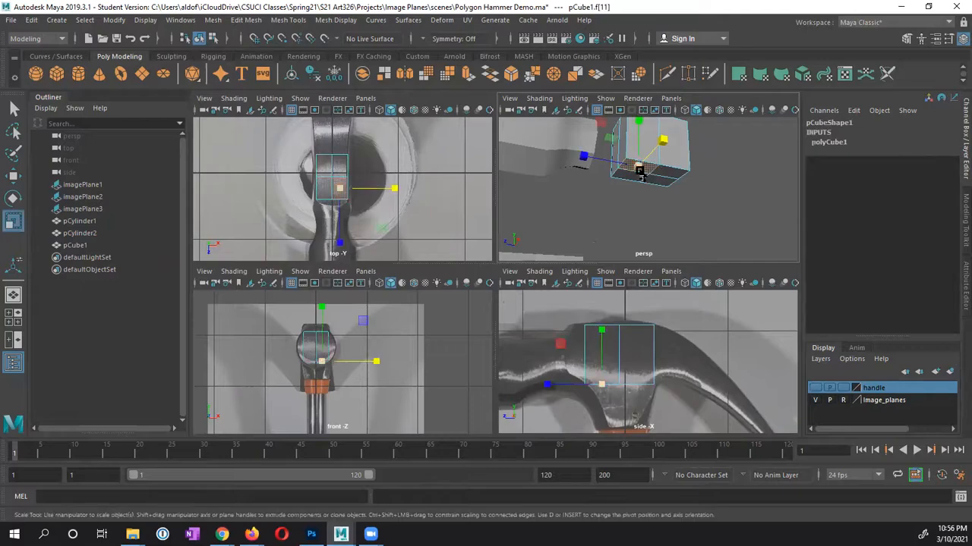
pyautogui.click(13, 152)
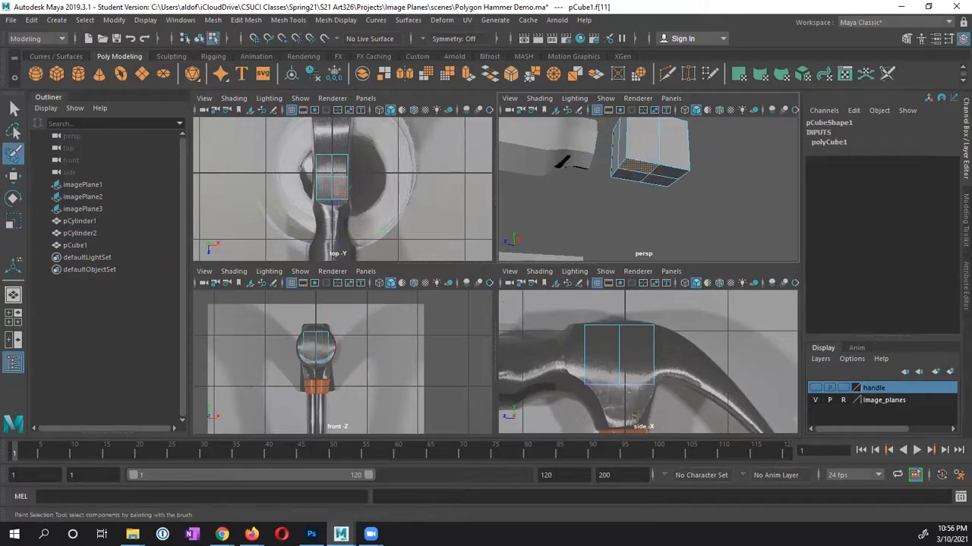
pyautogui.moveTo(657, 176)
pyautogui.mouseDown()
pyautogui.moveTo(672, 170)
pyautogui.moveTo(630, 173)
pyautogui.moveTo(640, 217)
pyautogui.moveTo(560, 217)
pyautogui.moveTo(699, 228)
pyautogui.moveTo(636, 225)
pyautogui.mouseUp()
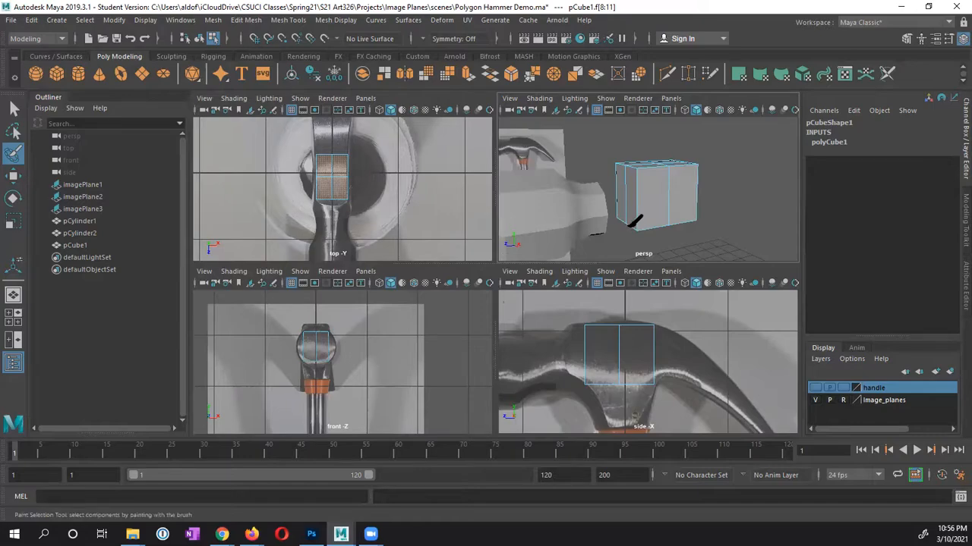
# Extrude the four bottom faces downward by about 0.419 to the top of the orange handle collar, keeping faces together
pyautogui.keyDown('alt'); pyautogui.moveTo(662, 220); pyautogui.dragTo(654, 186); pyautogui.keyUp('alt')
pyautogui.click(909, 39)
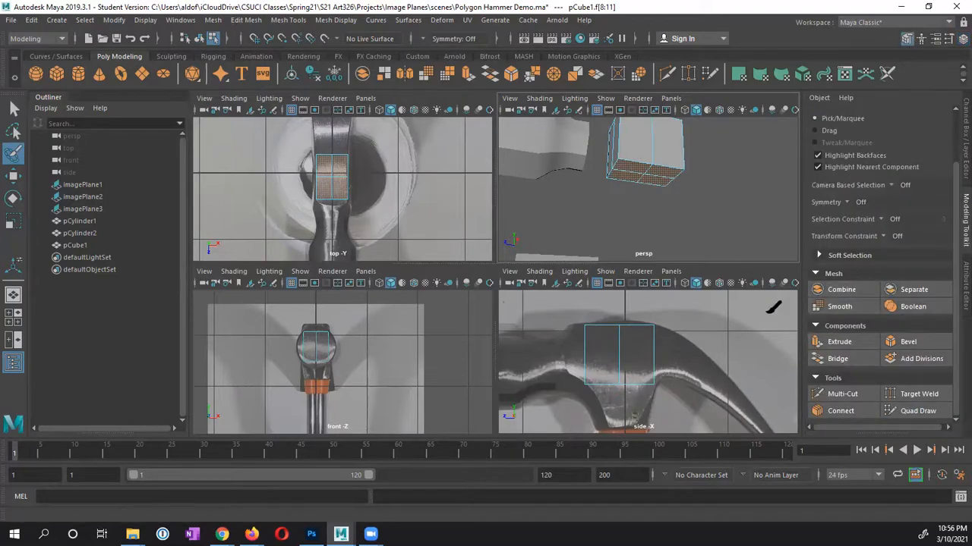
pyautogui.click(838, 341)
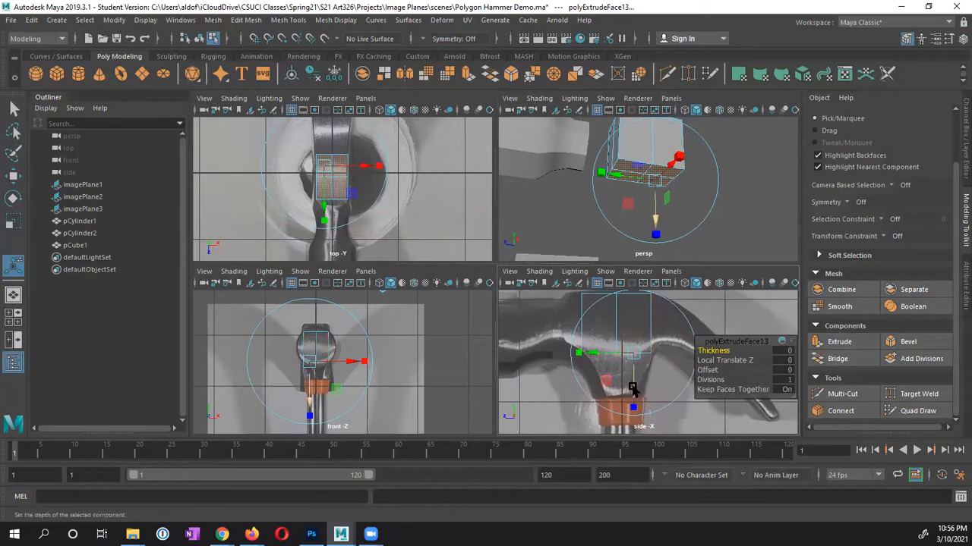
pyautogui.moveTo(632, 388); pyautogui.dragTo(649, 426)
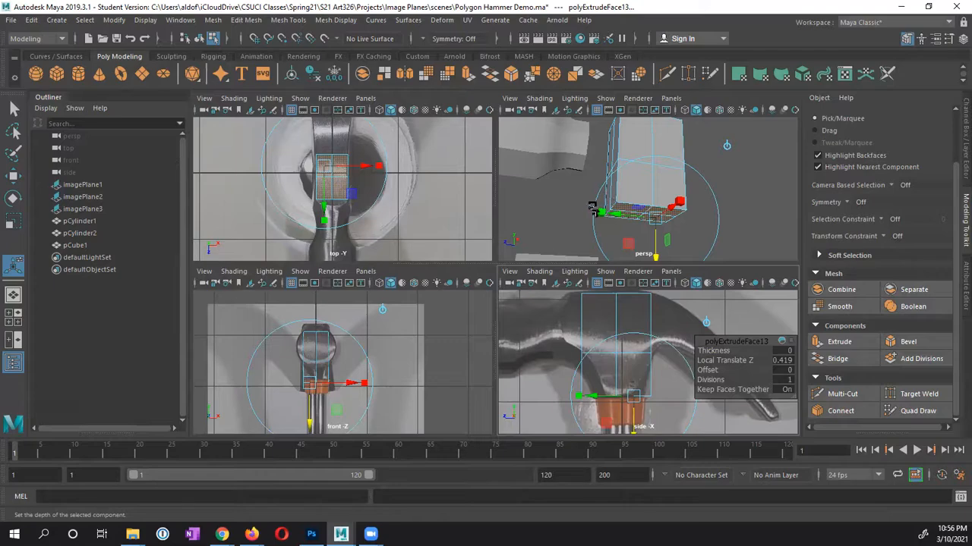
pyautogui.keyDown('alt'); pyautogui.moveTo(592, 208); pyautogui.dragTo(601, 224); pyautogui.keyUp('alt')
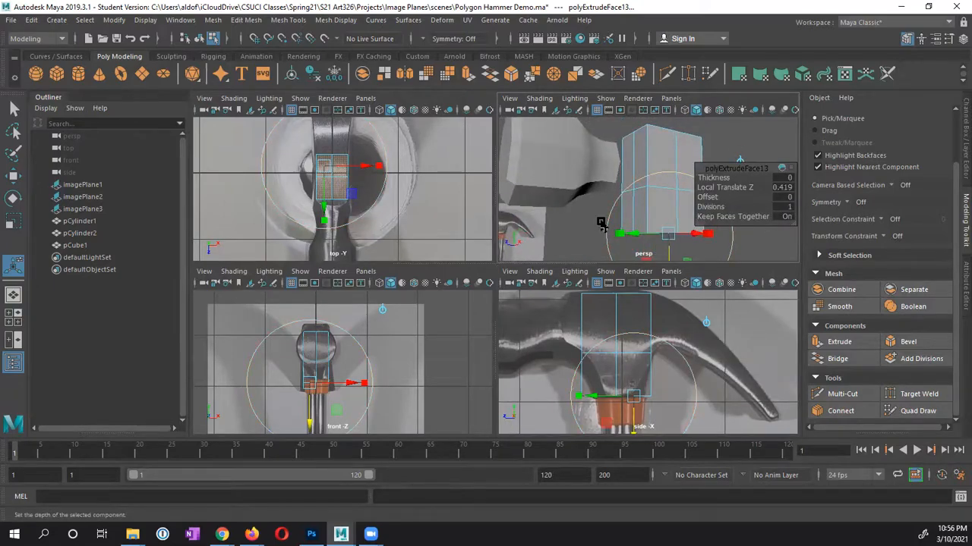
pyautogui.click(745, 130)
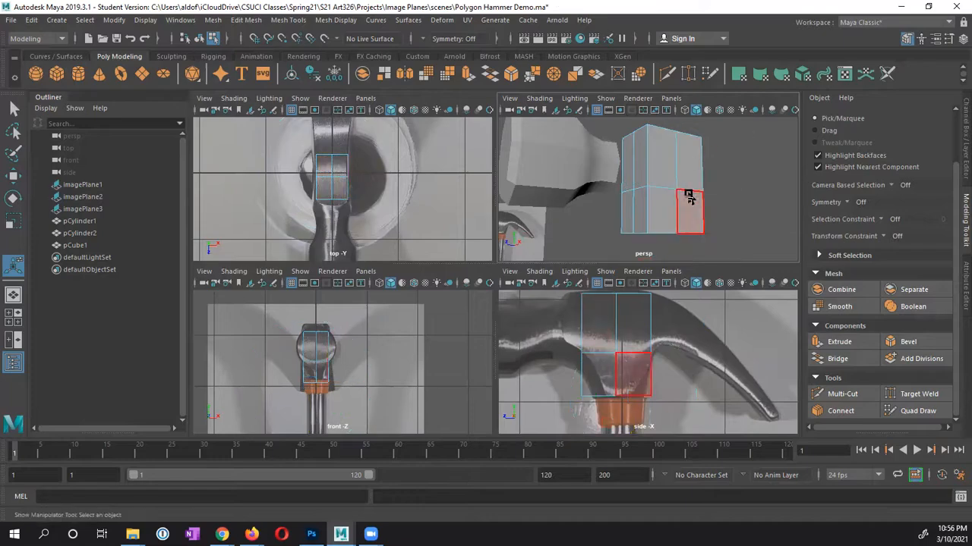
# Examine the extruded block from several angles to check how it sits beside the striking head's cylinder
pyautogui.press('q')
pyautogui.keyDown('alt'); pyautogui.moveTo(668, 217); pyautogui.dragTo(692, 244); pyautogui.keyUp('alt')
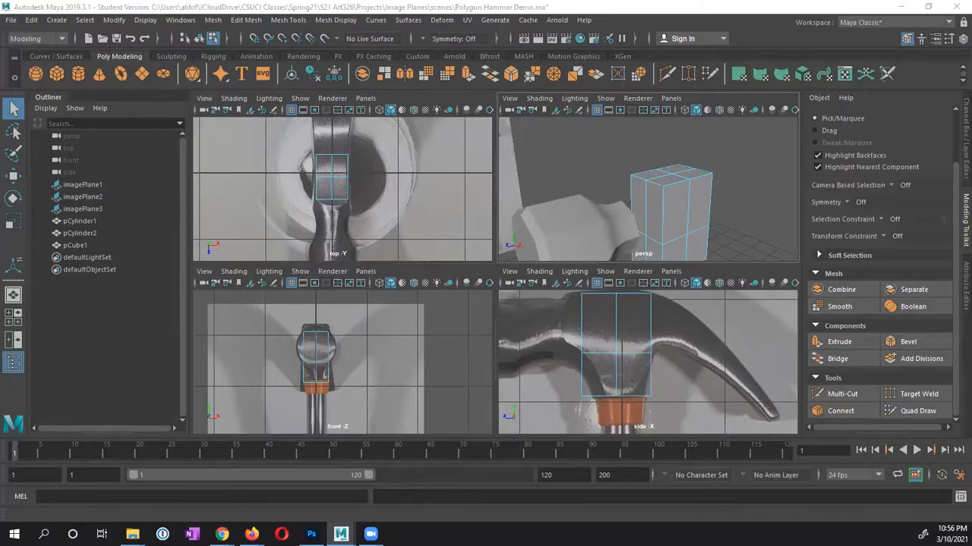
pyautogui.keyDown('alt'); pyautogui.moveTo(659, 206); pyautogui.dragTo(663, 223); pyautogui.keyUp('alt')
pyautogui.keyDown('alt'); pyautogui.moveTo(663, 223); pyautogui.dragTo(668, 160, button='middle'); pyautogui.keyUp('alt')
pyautogui.keyDown('alt'); pyautogui.moveTo(622, 165); pyautogui.dragTo(611, 170); pyautogui.keyUp('alt')
pyautogui.keyDown('alt'); pyautogui.moveTo(608, 326); pyautogui.dragTo(660, 322, button='middle'); pyautogui.keyUp('alt')
pyautogui.click(651, 134)
pyautogui.keyDown('alt'); pyautogui.moveTo(661, 221); pyautogui.dragTo(688, 191); pyautogui.keyUp('alt')
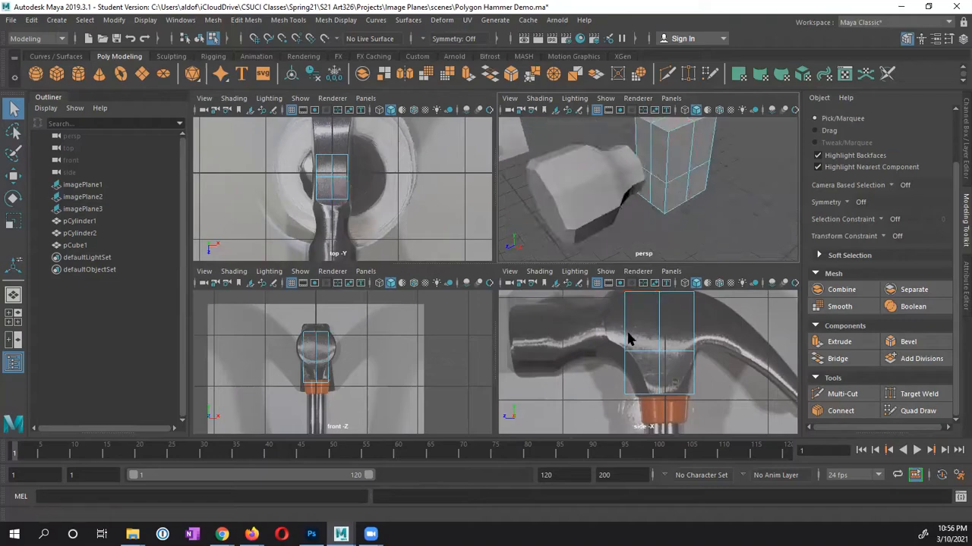
# Extrude the block's two upper end faces about 0.179 toward the striking head, keeping faces together
pyautogui.keyDown('alt'); pyautogui.moveTo(633, 329); pyautogui.dragTo(643, 346, button='middle'); pyautogui.keyUp('alt')
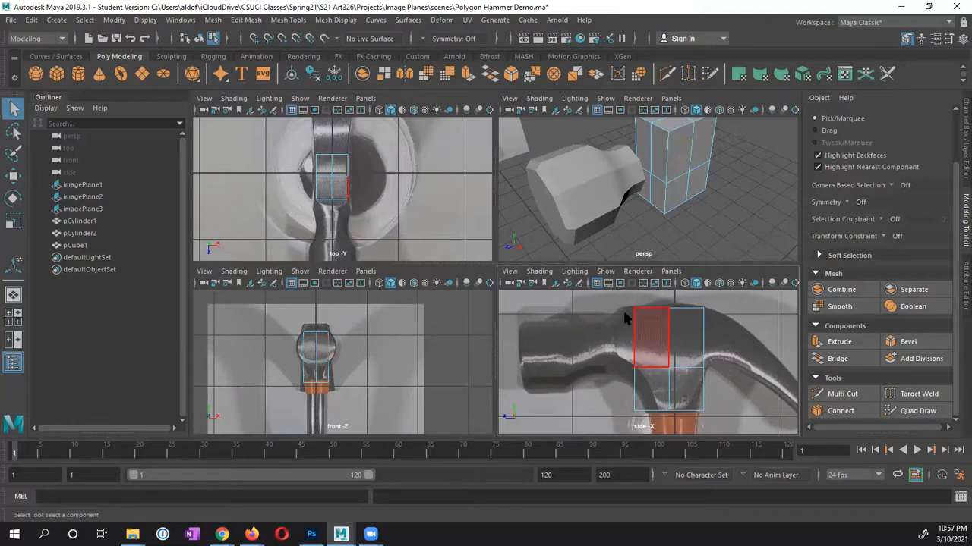
pyautogui.click(655, 155)
pyautogui.keyDown('shift'); pyautogui.click(645, 151); pyautogui.keyUp('shift')
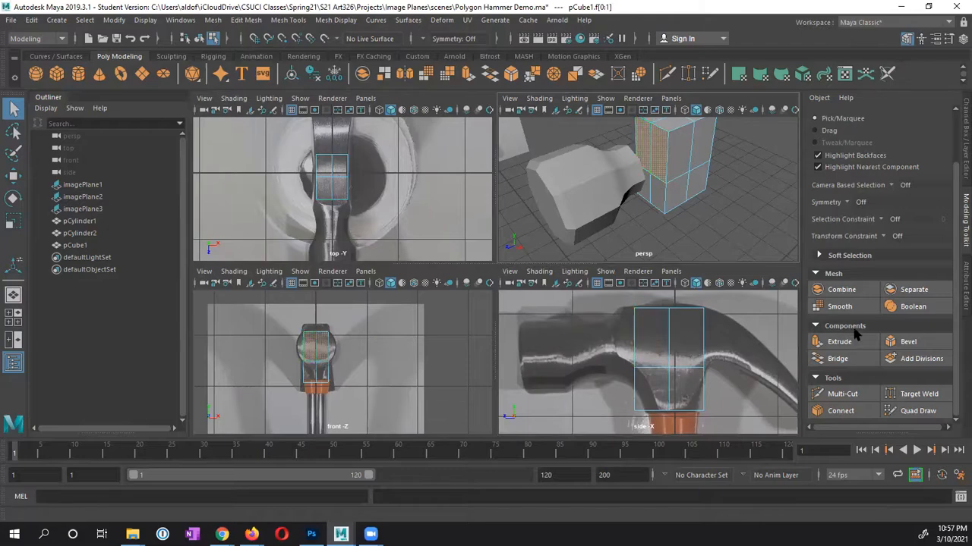
pyautogui.click(848, 348)
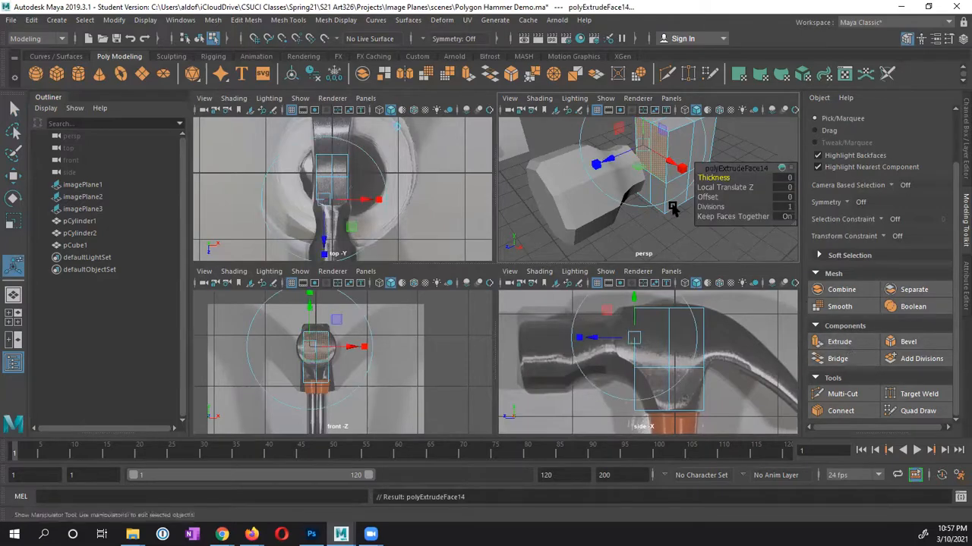
pyautogui.moveTo(612, 163)
pyautogui.mouseDown()
pyautogui.moveTo(600, 161)
pyautogui.moveTo(599, 173)
pyautogui.mouseUp()
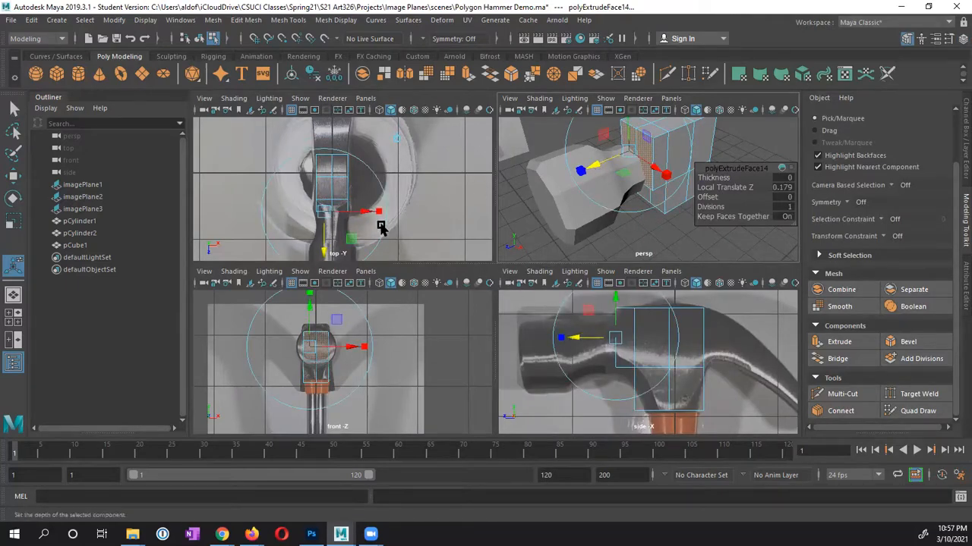
pyautogui.scroll(6, 381, 228)
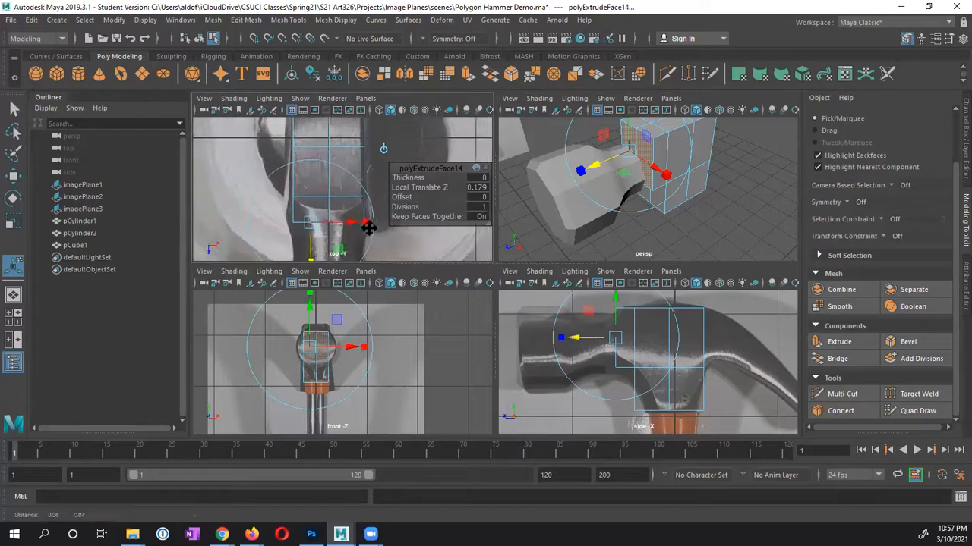
pyautogui.keyDown('alt'); pyautogui.moveTo(368, 228); pyautogui.dragTo(348, 225, button='middle'); pyautogui.keyUp('alt')
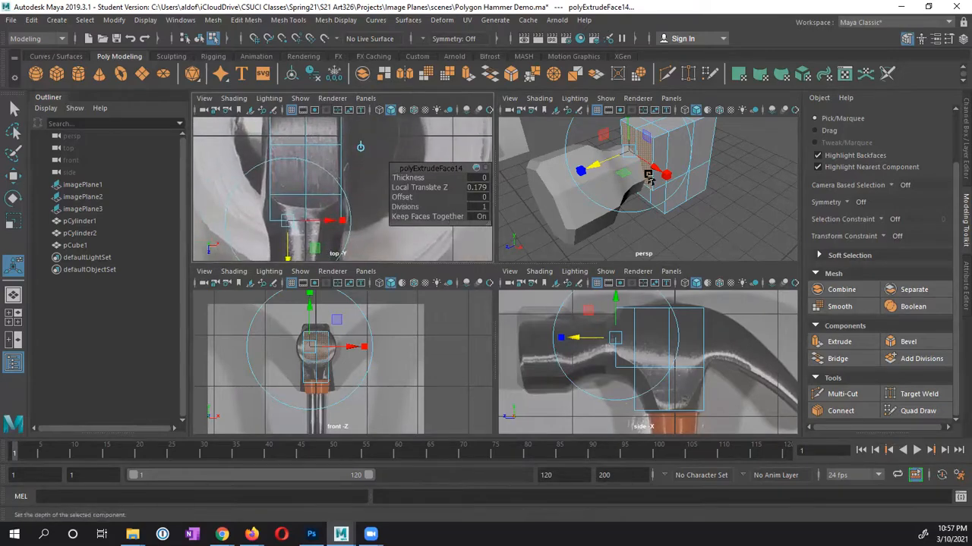
# In vertex mode, taper the new extrusion's end by lowering its top vertices and raising its bottom vertices to match the neck in the side view
pyautogui.keyDown('alt'); pyautogui.moveTo(649, 177); pyautogui.dragTo(668, 173); pyautogui.keyUp('alt')
pyautogui.moveTo(668, 173); pyautogui.dragTo(623, 174, button='right')
pyautogui.keyDown('alt'); pyautogui.moveTo(636, 196); pyautogui.dragTo(600, 206); pyautogui.keyUp('alt')
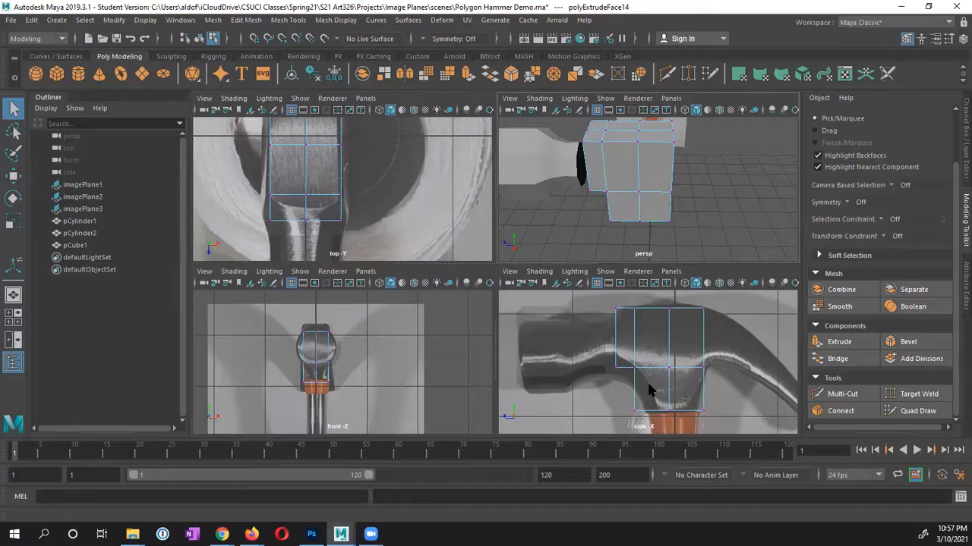
pyautogui.moveTo(667, 223)
pyautogui.keyDown('alt'); pyautogui.mouseDown()
pyautogui.moveTo(652, 195)
pyautogui.moveTo(669, 237)
pyautogui.mouseUp(); pyautogui.keyUp('alt')
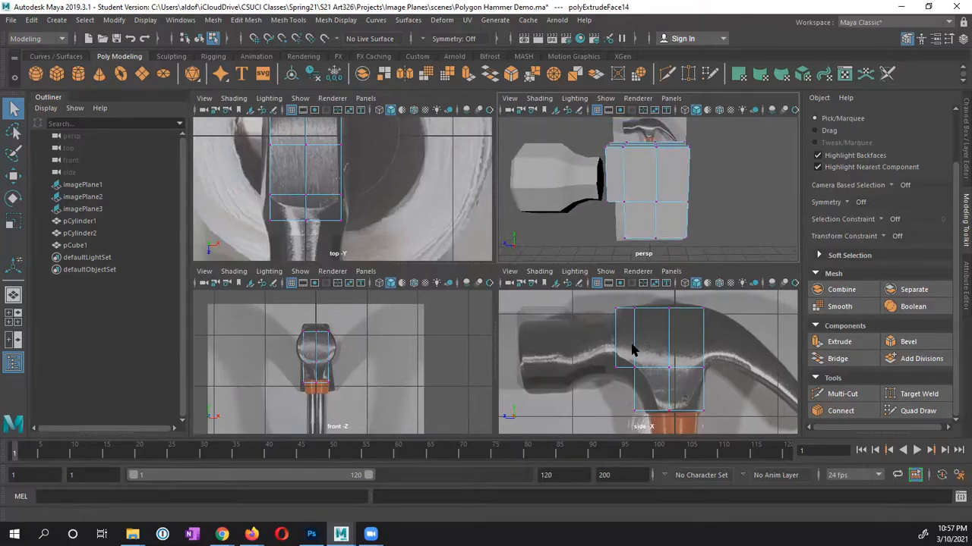
pyautogui.moveTo(609, 305); pyautogui.dragTo(620, 320)
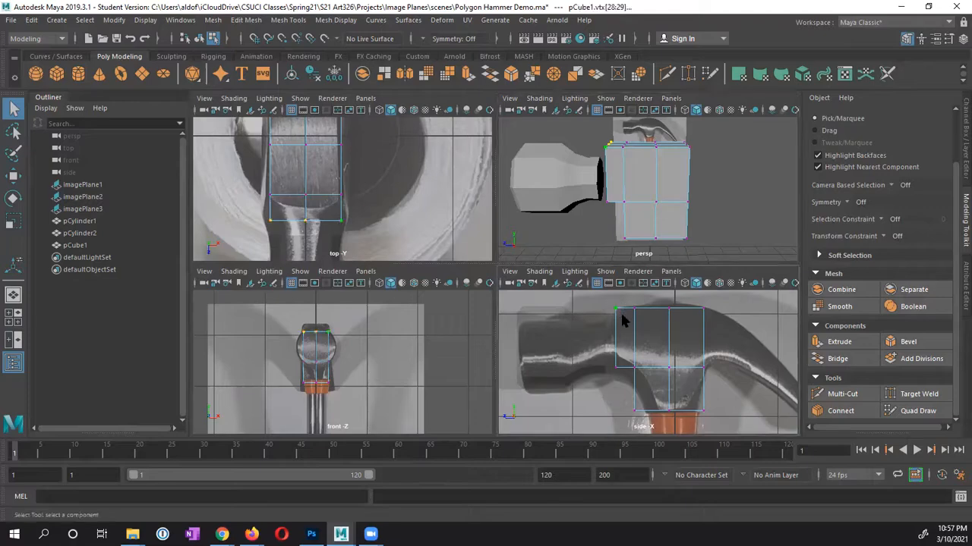
pyautogui.press('w')
pyautogui.press('space')
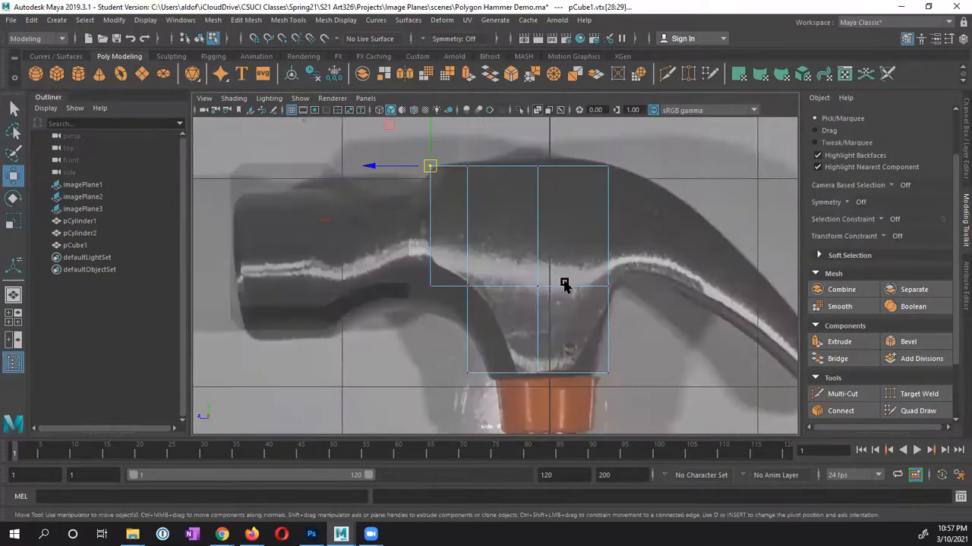
pyautogui.scroll(1, 561, 289)
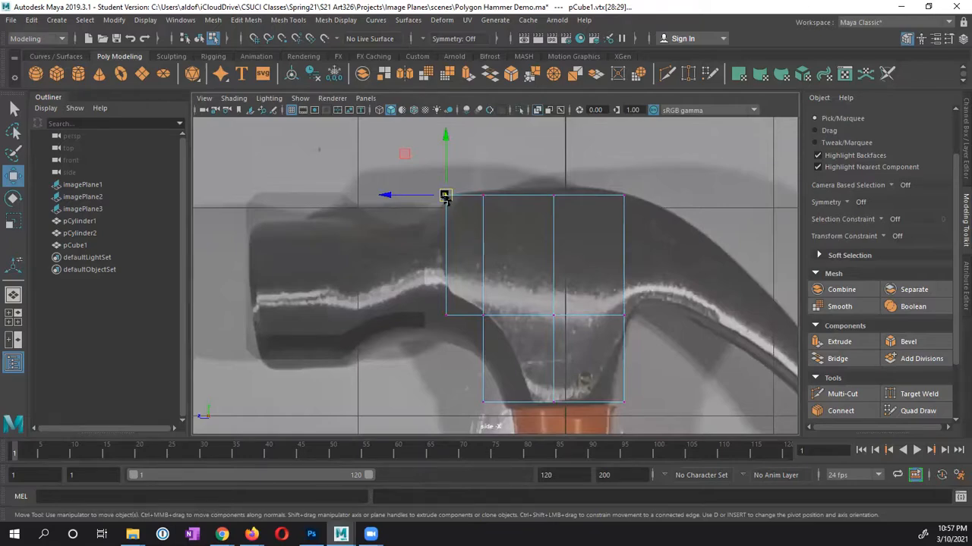
pyautogui.moveTo(446, 196); pyautogui.dragTo(446, 220)
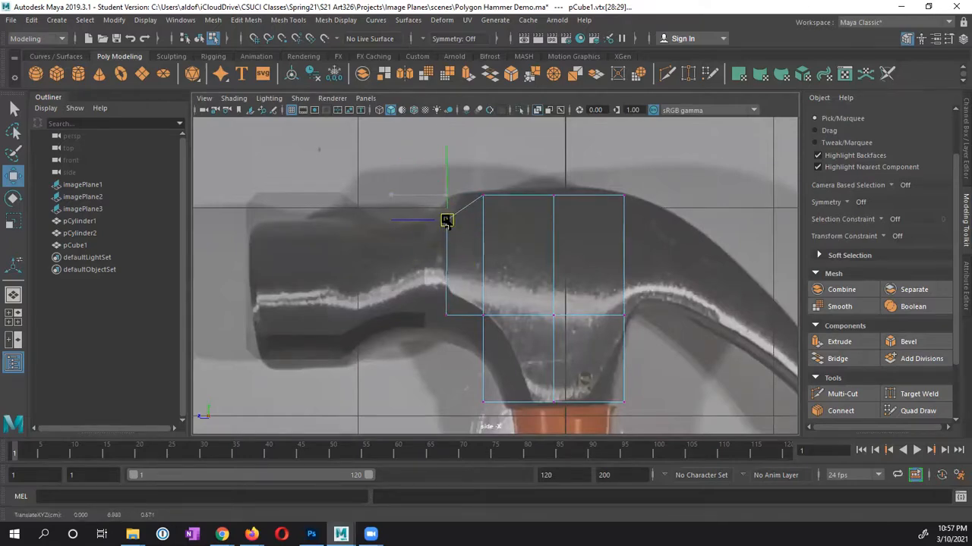
pyautogui.click(445, 315)
pyautogui.moveTo(445, 315); pyautogui.dragTo(447, 288)
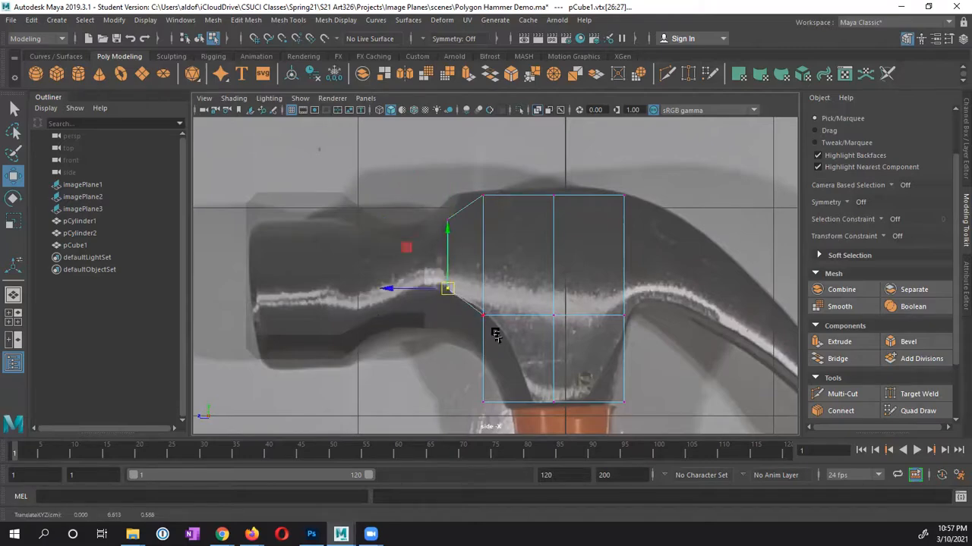
# Move the three columns of top vertices so the block's upper edge follows the hammer head's curved outline in the side view
pyautogui.moveTo(494, 209); pyautogui.dragTo(470, 194)
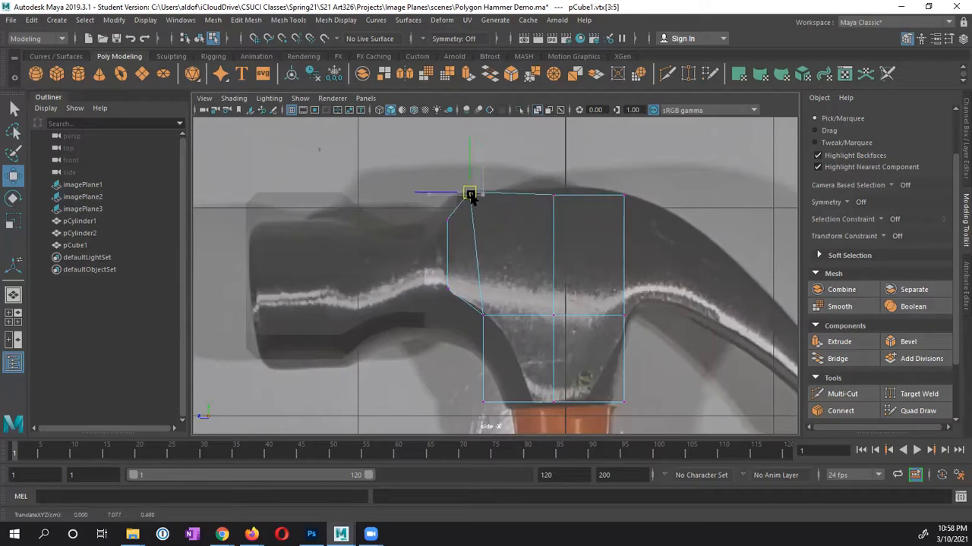
pyautogui.click(577, 199)
pyautogui.moveTo(530, 228); pyautogui.dragTo(554, 189)
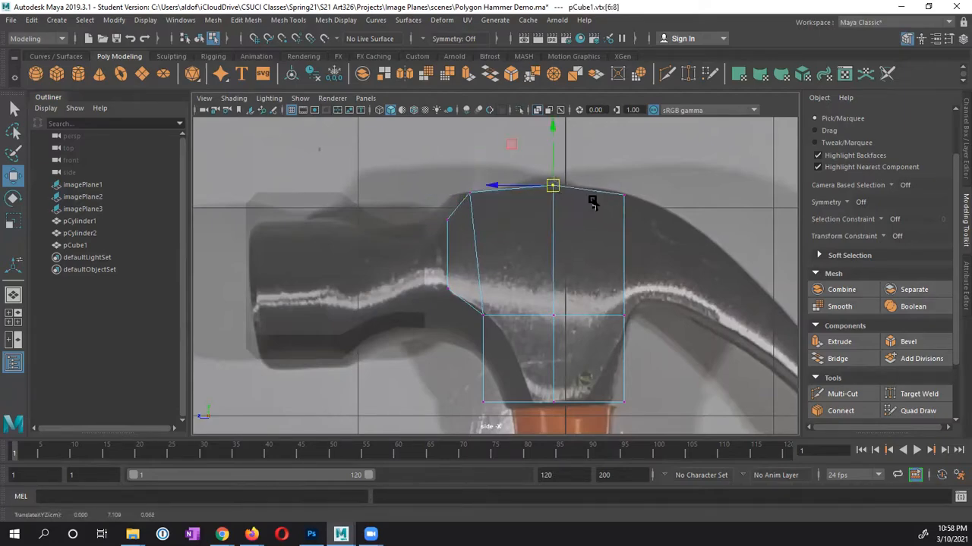
pyautogui.moveTo(608, 204); pyautogui.dragTo(627, 195)
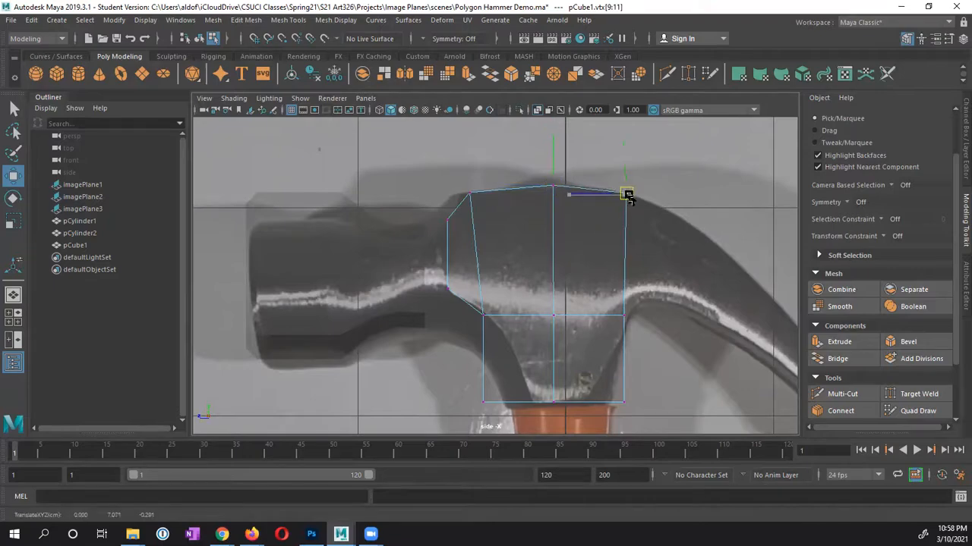
# Raise the block's middle row of vertices and spread its outer ones to match the undersides of the claw and neck
pyautogui.moveTo(611, 325); pyautogui.dragTo(638, 307)
pyautogui.moveTo(624, 315); pyautogui.dragTo(634, 300)
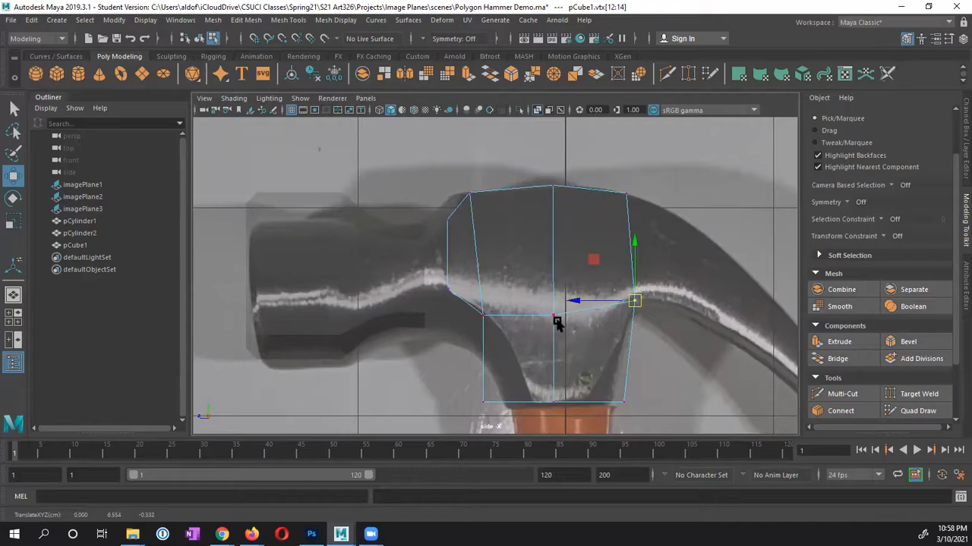
pyautogui.moveTo(561, 324); pyautogui.dragTo(551, 304)
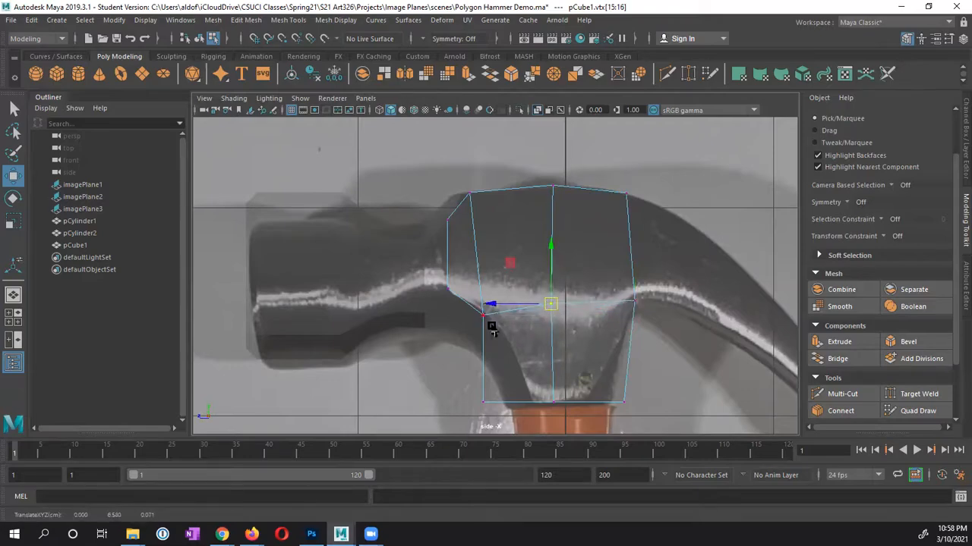
pyautogui.moveTo(492, 328); pyautogui.dragTo(468, 305)
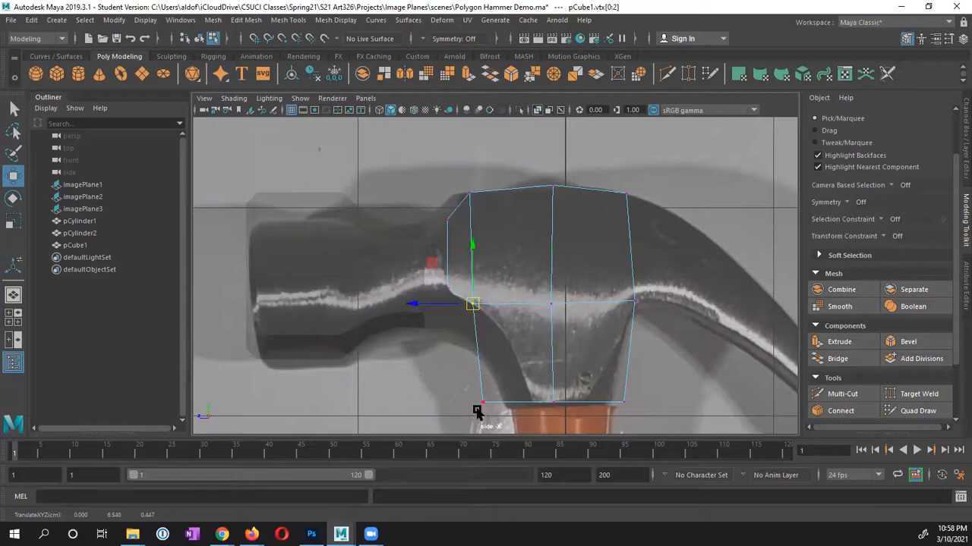
# Pull the bottom corner vertices inward to the orange collar's width and nudge the top vertices nearest the neck onto the outline
pyautogui.moveTo(469, 412); pyautogui.dragTo(530, 406)
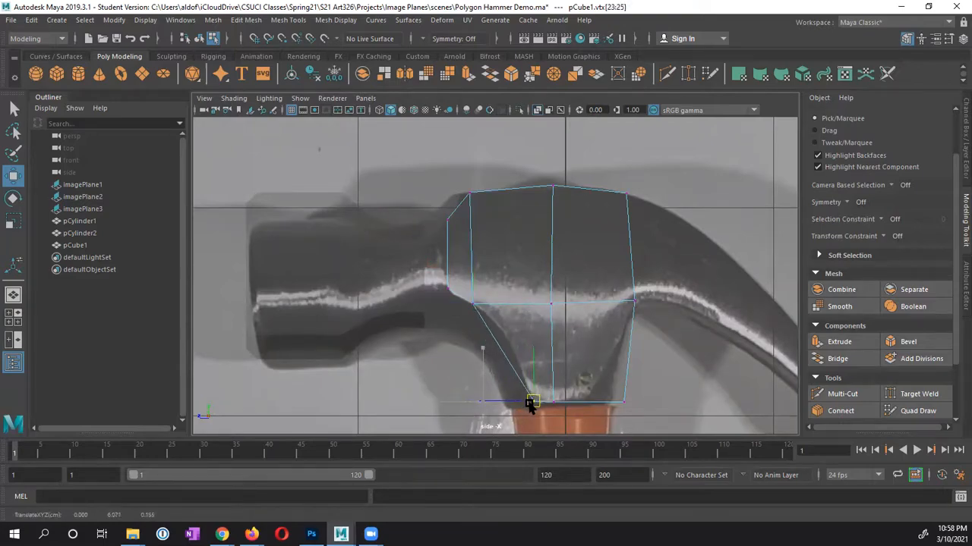
pyautogui.click(634, 419)
pyautogui.moveTo(636, 411); pyautogui.dragTo(585, 402)
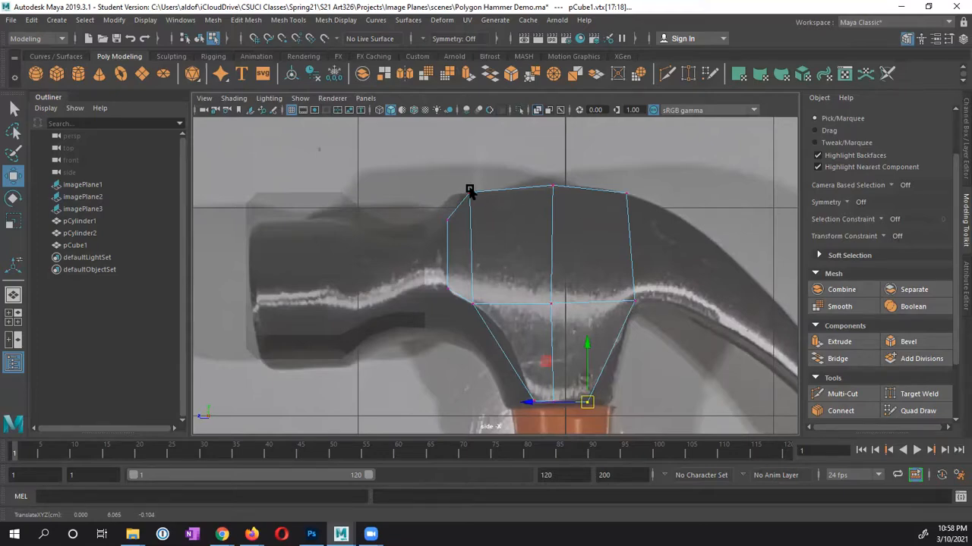
pyautogui.moveTo(471, 202); pyautogui.dragTo(461, 189)
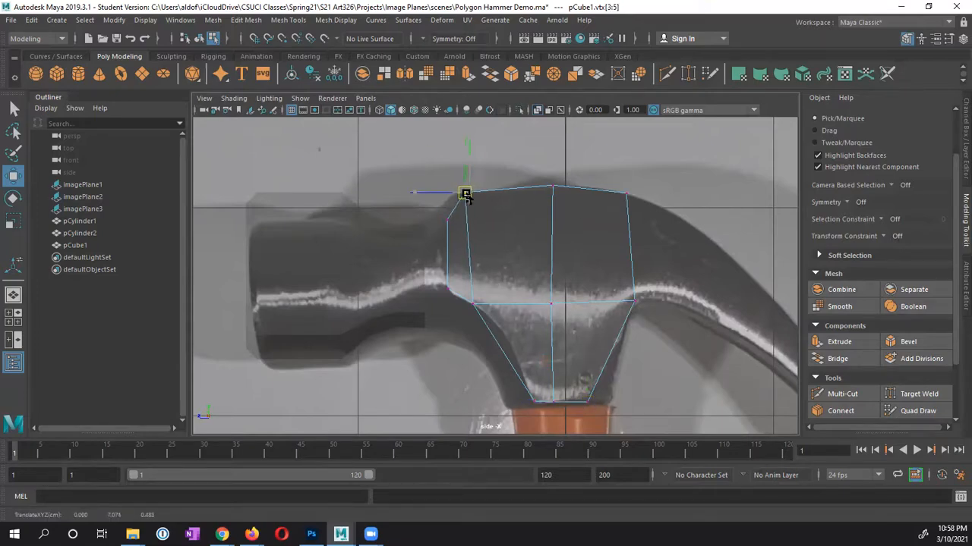
pyautogui.press('space')
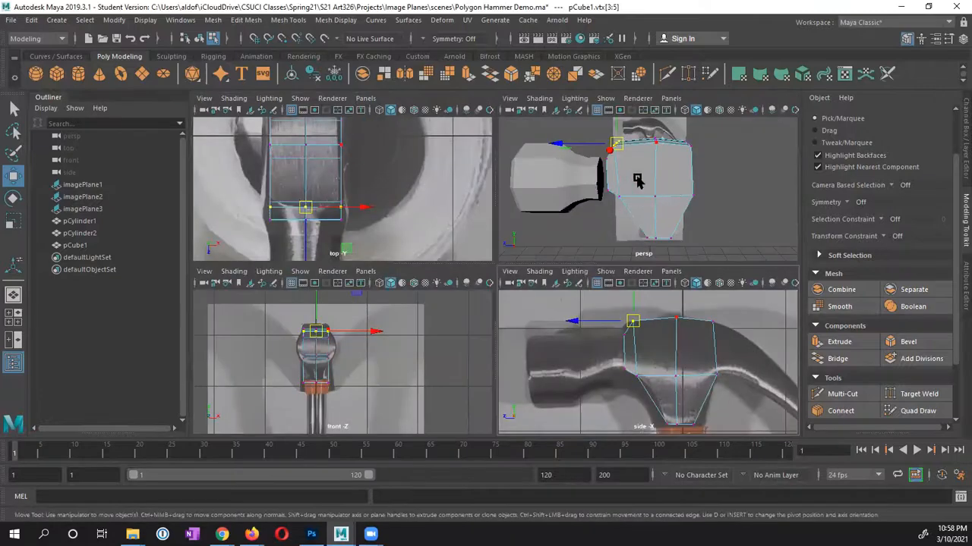
# Switch the cube to face mode and delete its two end faces that face the striking head's cylinder
pyautogui.moveTo(637, 180)
pyautogui.keyDown('alt'); pyautogui.mouseDown()
pyautogui.moveTo(689, 169)
pyautogui.moveTo(689, 149)
pyautogui.moveTo(650, 192)
pyautogui.mouseUp(); pyautogui.keyUp('alt')
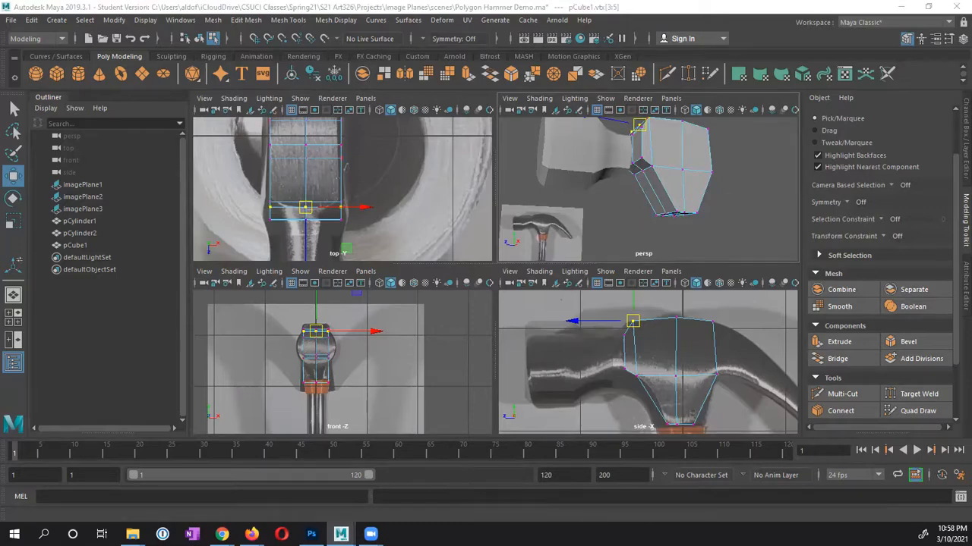
pyautogui.keyDown('alt'); pyautogui.moveTo(660, 190); pyautogui.dragTo(620, 197); pyautogui.keyUp('alt')
pyautogui.scroll(3, 658, 222)
pyautogui.moveTo(617, 188); pyautogui.dragTo(617, 218, button='right')
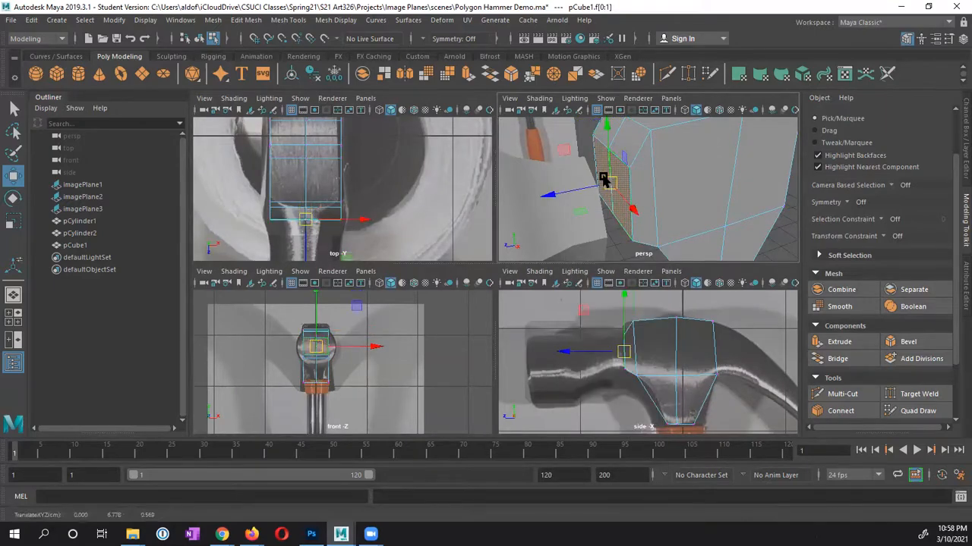
pyautogui.click(603, 226)
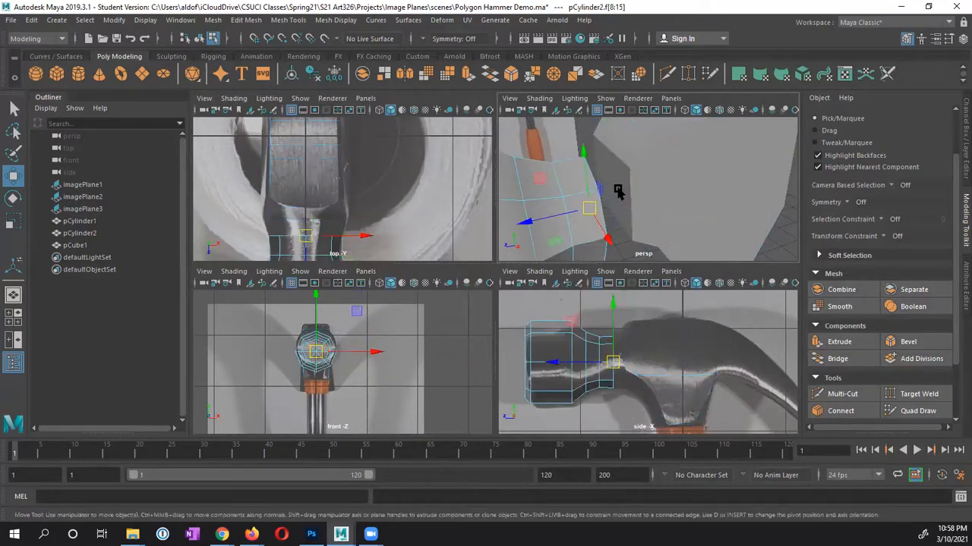
pyautogui.hotkey('ctrl', 'z')
pyautogui.click(578, 145)
pyautogui.click(600, 165)
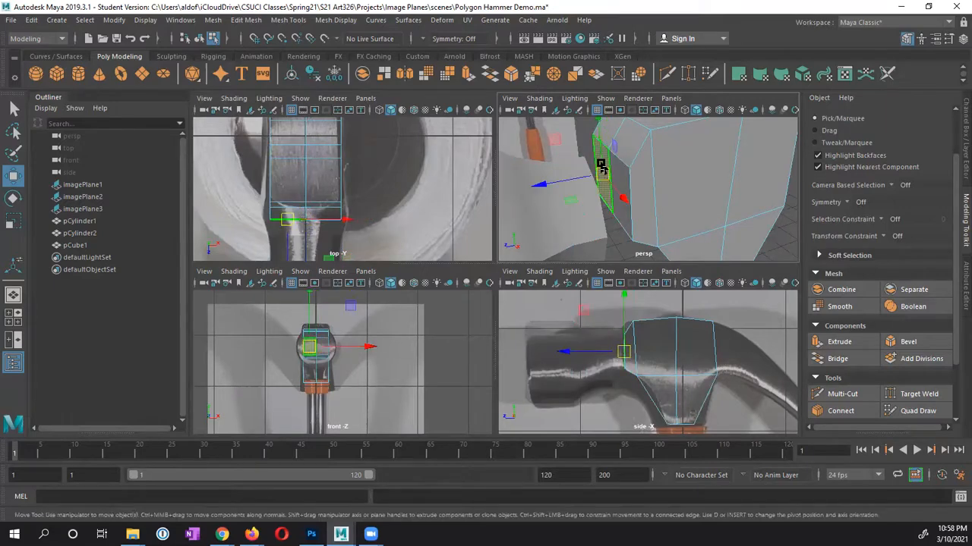
pyautogui.press('Delete')
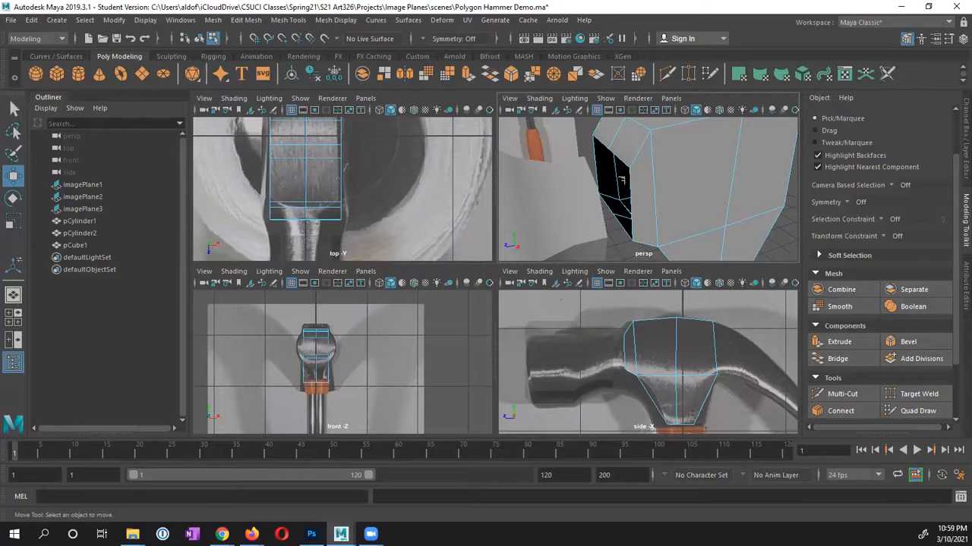
# Examine the block's open end, its sloping underside and the gap to the striking head's cylinder from several angles
pyautogui.keyDown('alt'); pyautogui.moveTo(621, 180); pyautogui.dragTo(721, 188); pyautogui.keyUp('alt')
pyautogui.click(538, 208)
pyautogui.press('Delete')
pyautogui.click(717, 173)
pyautogui.keyDown('alt'); pyautogui.moveTo(716, 173); pyautogui.dragTo(691, 173, button='right'); pyautogui.keyUp('alt')
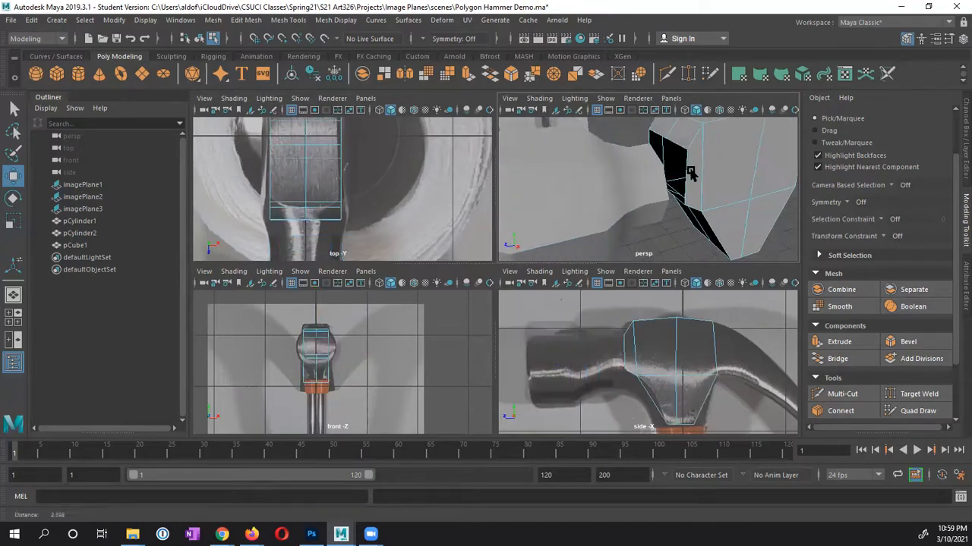
pyautogui.keyDown('alt'); pyautogui.moveTo(687, 170); pyautogui.dragTo(701, 142, button='middle'); pyautogui.keyUp('alt')
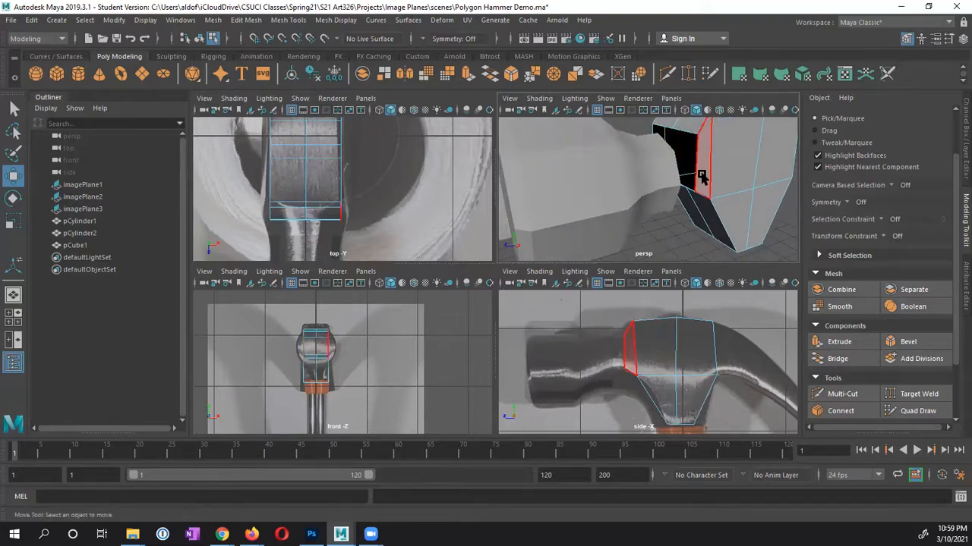
pyautogui.keyDown('alt'); pyautogui.moveTo(702, 175); pyautogui.dragTo(660, 169); pyautogui.keyUp('alt')
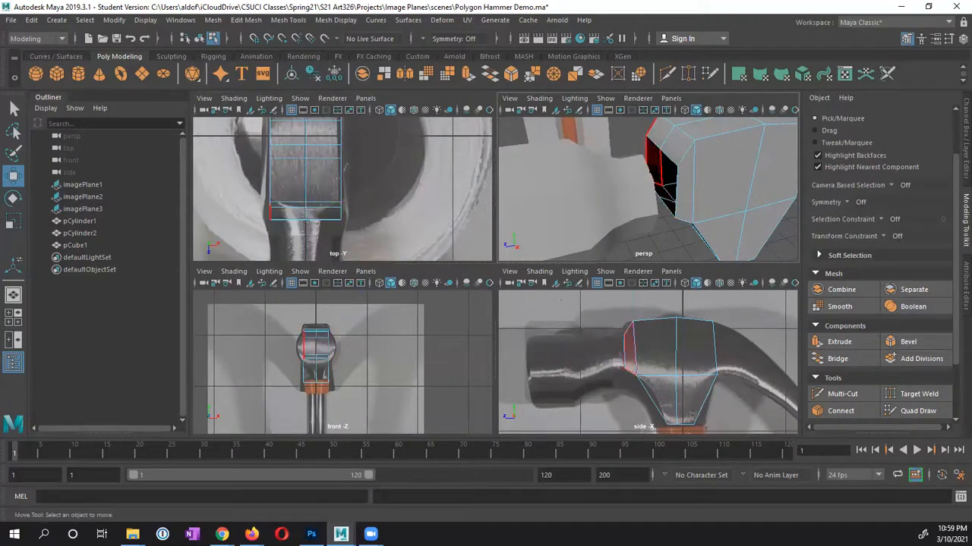
pyautogui.keyDown('alt'); pyautogui.moveTo(674, 202); pyautogui.dragTo(737, 167); pyautogui.keyUp('alt')
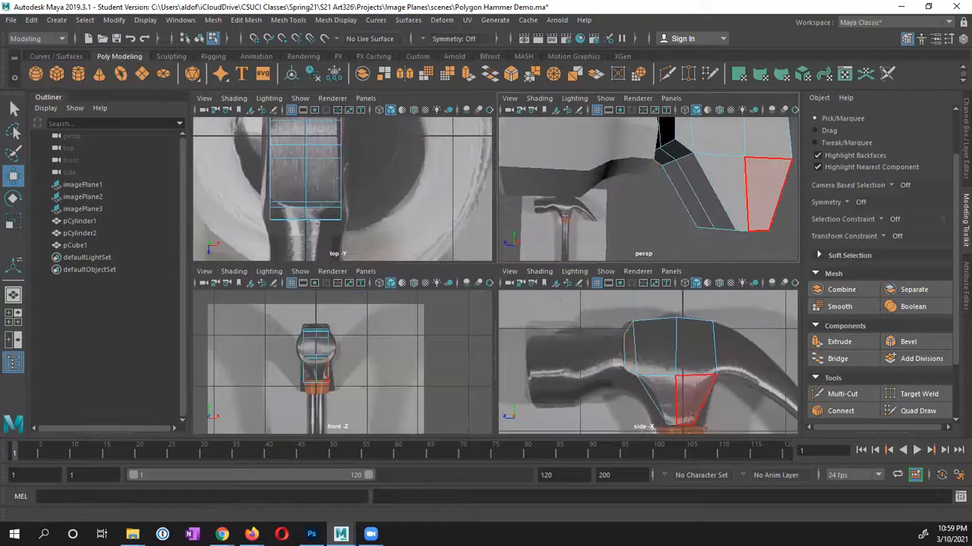
pyautogui.keyDown('alt'); pyautogui.moveTo(668, 175); pyautogui.dragTo(687, 148); pyautogui.keyUp('alt')
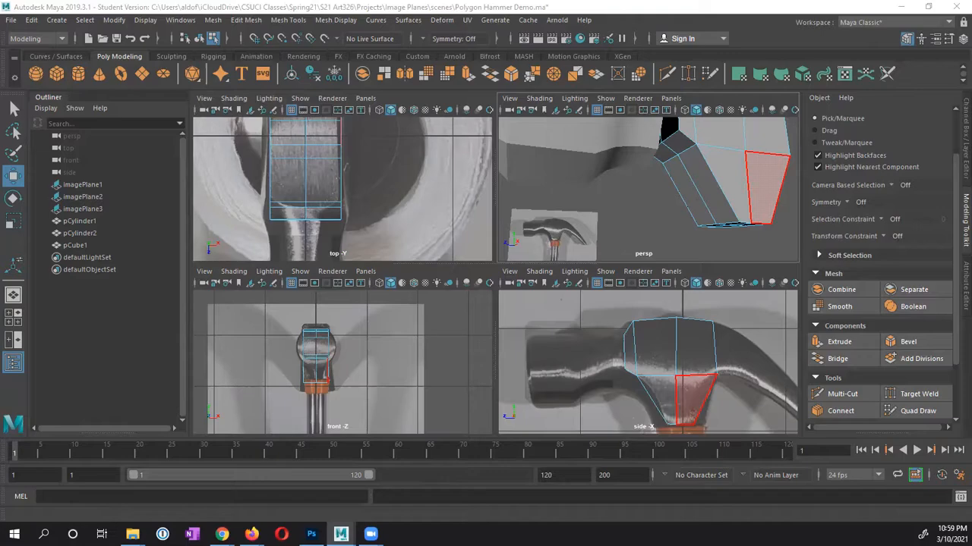
# Extrude the middle block's sloping underside faces beneath the striking head outward a short distance to thicken them
pyautogui.keyDown('alt'); pyautogui.moveTo(748, 228); pyautogui.dragTo(647, 186); pyautogui.keyUp('alt')
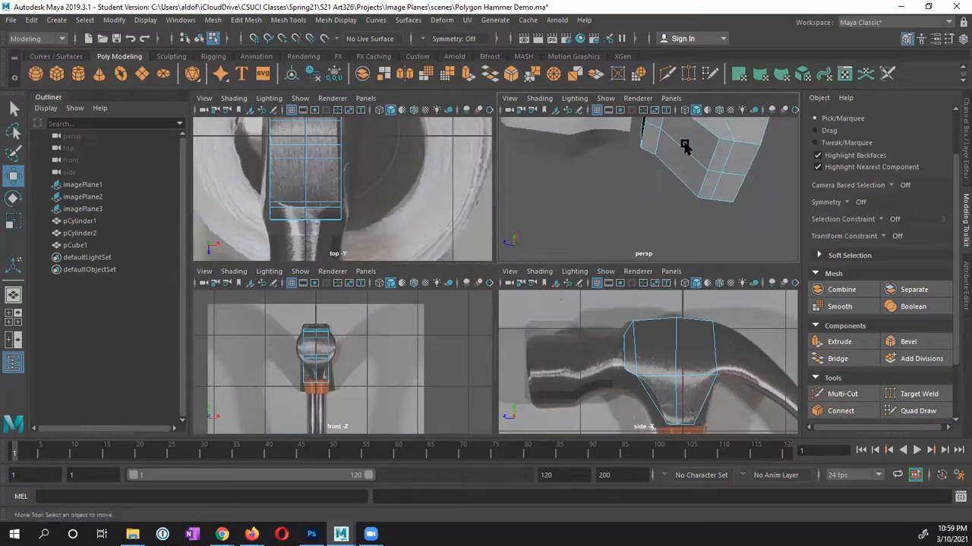
pyautogui.keyDown('alt'); pyautogui.moveTo(684, 147); pyautogui.dragTo(689, 195); pyautogui.keyUp('alt')
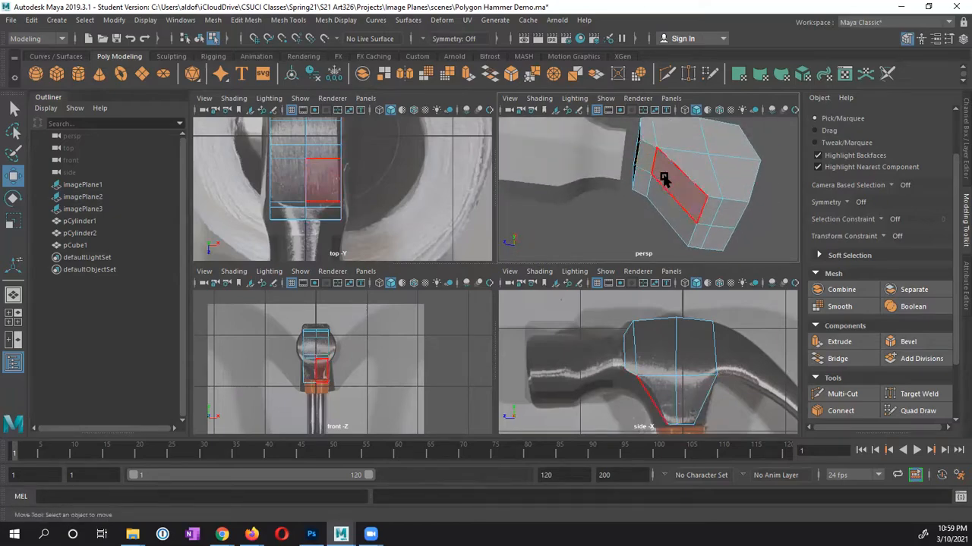
pyautogui.click(654, 172)
pyautogui.click(674, 189)
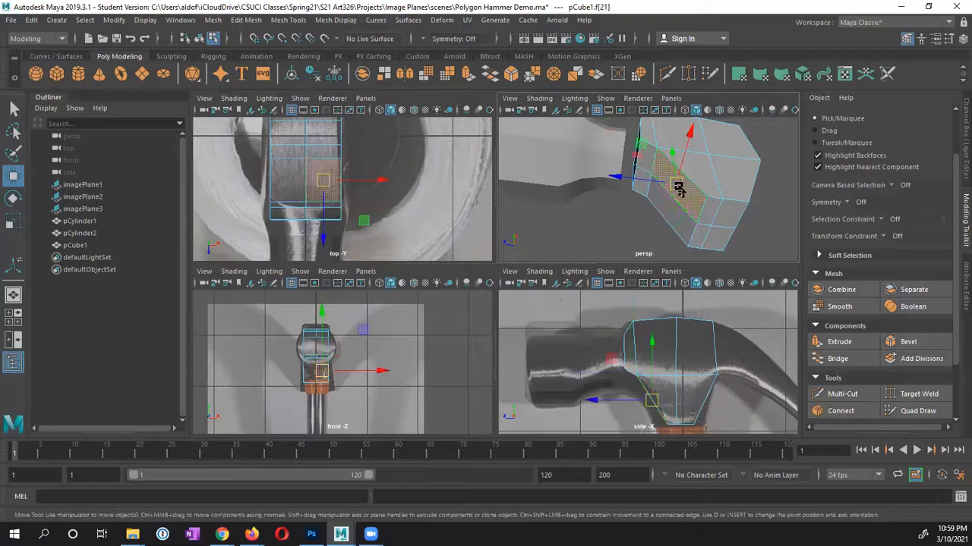
pyautogui.keyDown('alt'); pyautogui.moveTo(645, 179); pyautogui.dragTo(759, 220); pyautogui.keyUp('alt')
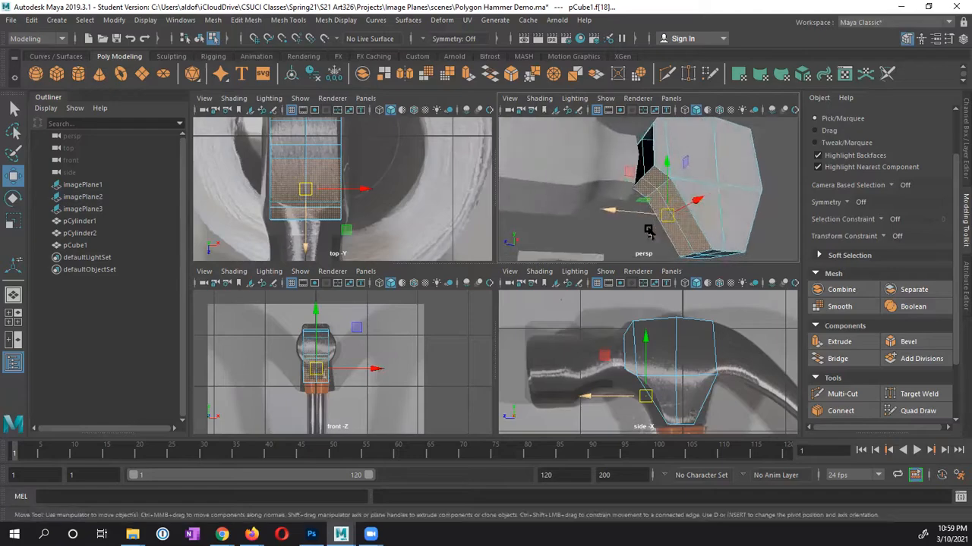
pyautogui.click(838, 341)
pyautogui.moveTo(644, 231)
pyautogui.mouseDown()
pyautogui.moveTo(636, 240)
pyautogui.moveTo(640, 208)
pyautogui.moveTo(595, 208)
pyautogui.moveTo(654, 219)
pyautogui.moveTo(642, 225)
pyautogui.moveTo(646, 240)
pyautogui.moveTo(656, 232)
pyautogui.moveTo(651, 227)
pyautogui.moveTo(643, 244)
pyautogui.mouseUp()
# Delete the two small end faces of the underside extrusion that face the striking head's cylinder
pyautogui.click(639, 139)
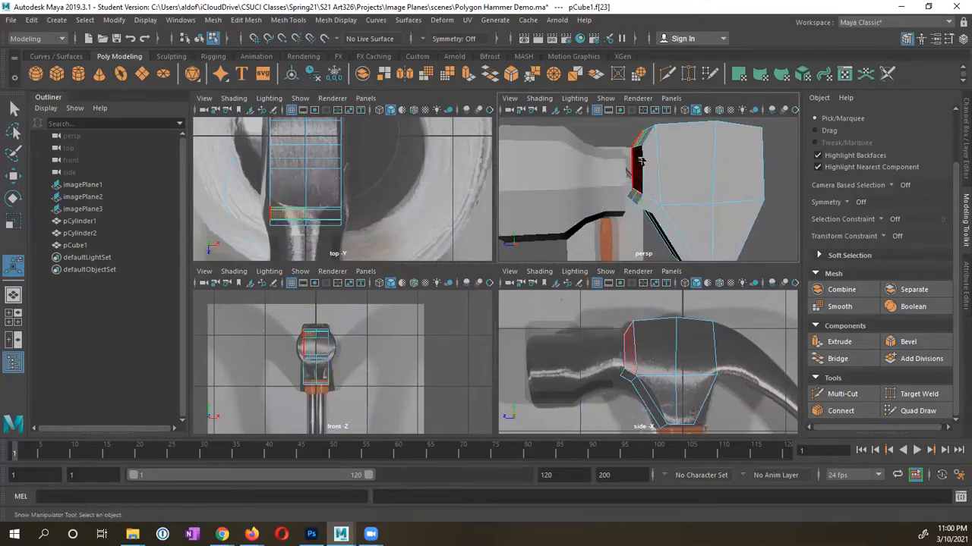
pyautogui.keyDown('alt'); pyautogui.moveTo(637, 197); pyautogui.dragTo(647, 220); pyautogui.keyUp('alt')
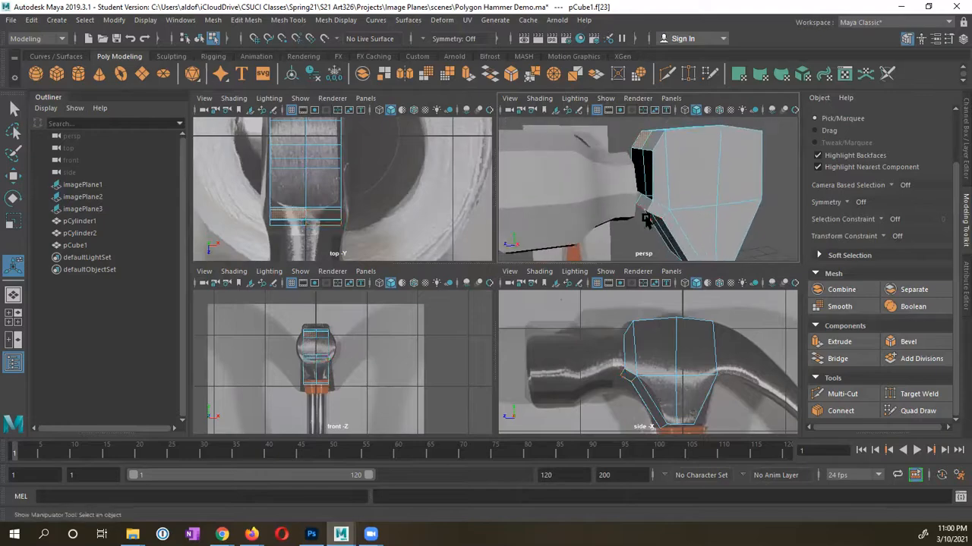
pyautogui.click(638, 218)
pyautogui.keyDown('alt'); pyautogui.moveTo(635, 218); pyautogui.dragTo(625, 223); pyautogui.keyUp('alt')
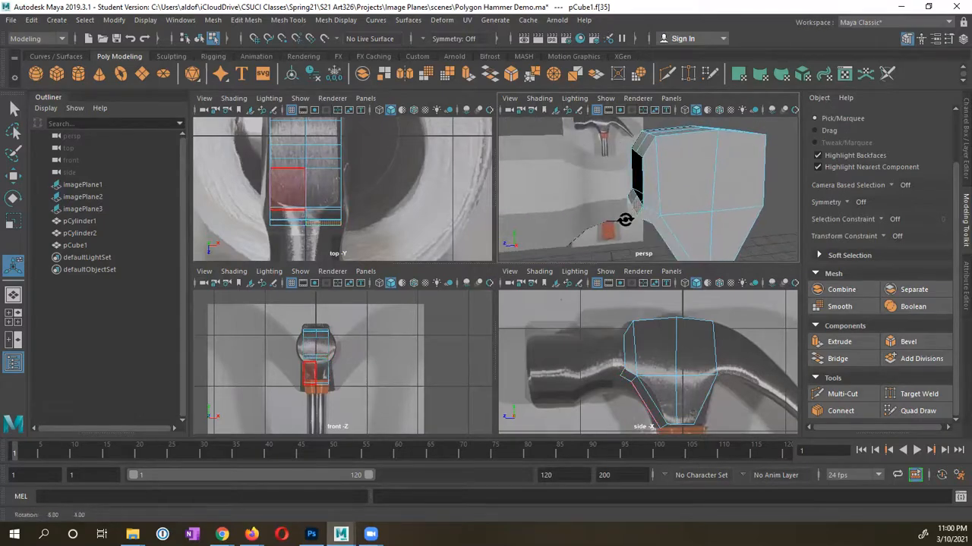
pyautogui.click(632, 198)
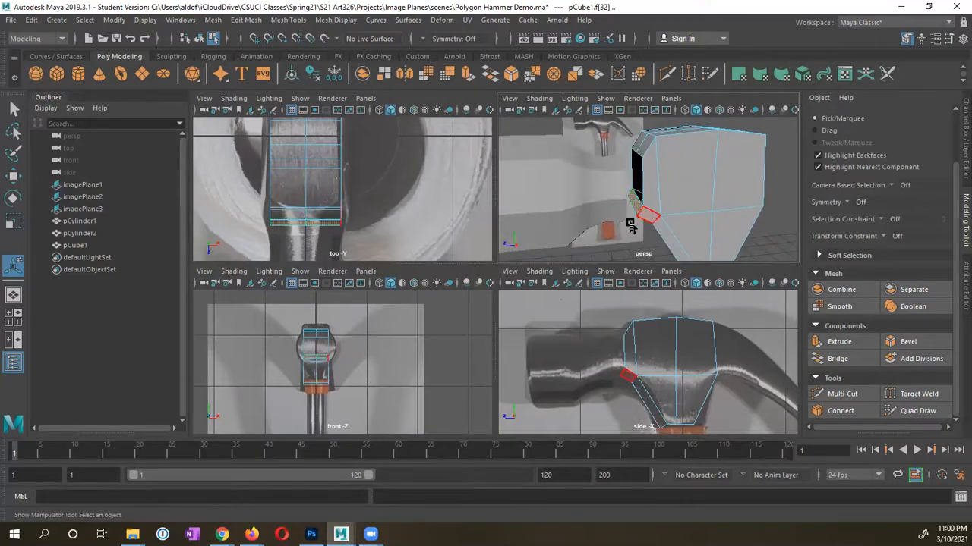
pyautogui.click(632, 222)
pyautogui.keyDown('alt'); pyautogui.moveTo(632, 222); pyautogui.dragTo(675, 226); pyautogui.keyUp('alt')
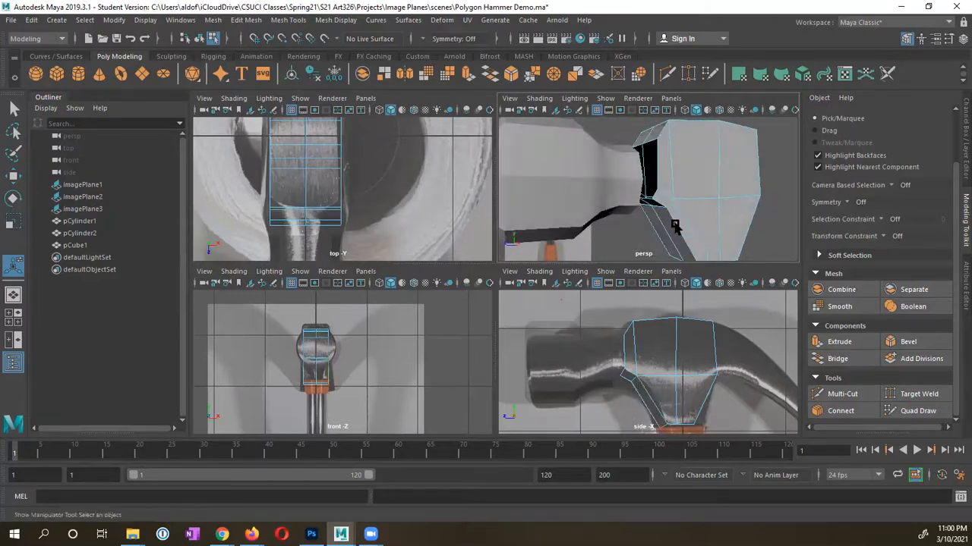
# Switch to vertex mode and pull the centre row of the extruded underside's outer vertices down and slightly inward, away from the block
pyautogui.moveTo(674, 226); pyautogui.dragTo(613, 209, button='right')
pyautogui.moveTo(613, 208)
pyautogui.keyDown('alt'); pyautogui.mouseDown()
pyautogui.moveTo(605, 213)
pyautogui.moveTo(630, 202)
pyautogui.mouseUp(); pyautogui.keyUp('alt')
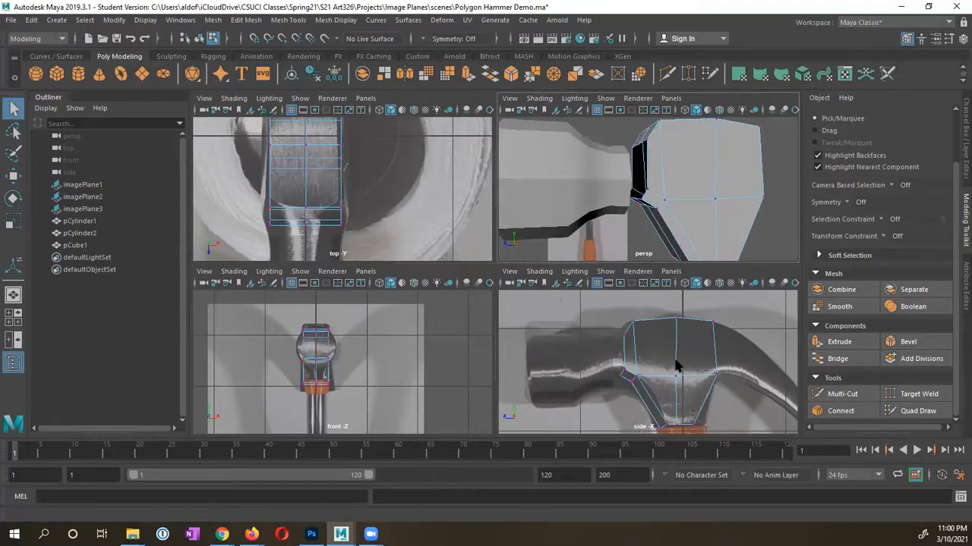
pyautogui.keyDown('alt'); pyautogui.moveTo(666, 362); pyautogui.dragTo(668, 331, button='middle'); pyautogui.keyUp('alt')
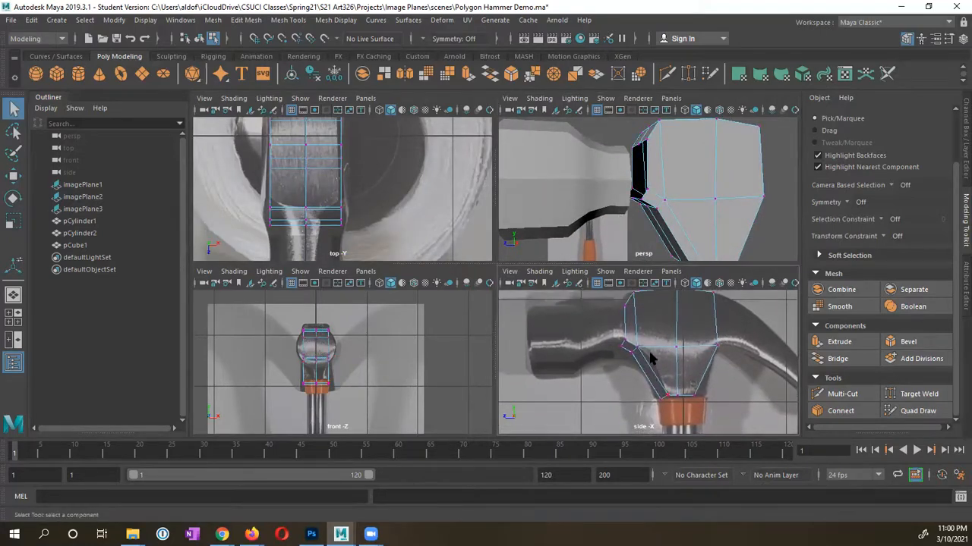
pyautogui.keyDown('alt'); pyautogui.moveTo(658, 228); pyautogui.dragTo(662, 199); pyautogui.keyUp('alt')
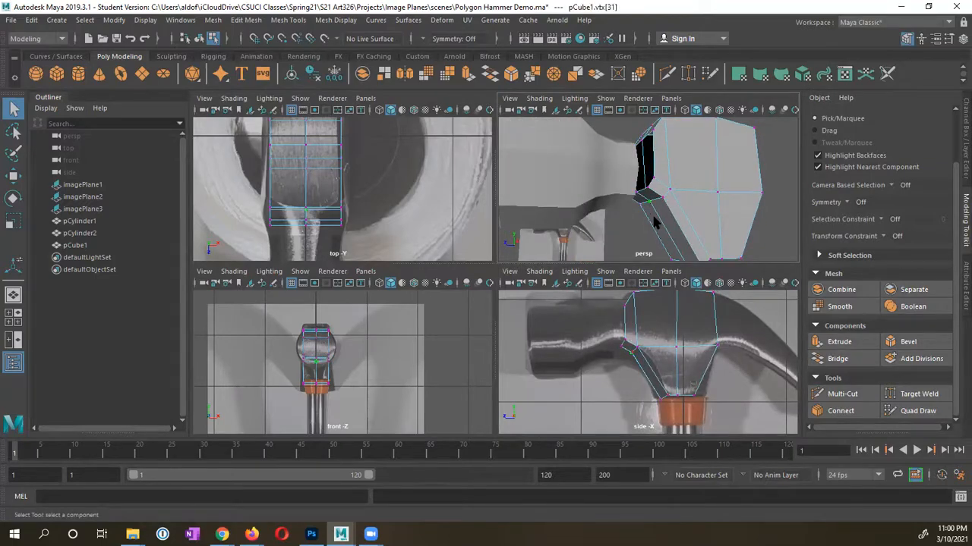
pyautogui.keyDown('alt'); pyautogui.moveTo(649, 215); pyautogui.dragTo(638, 218); pyautogui.keyUp('alt')
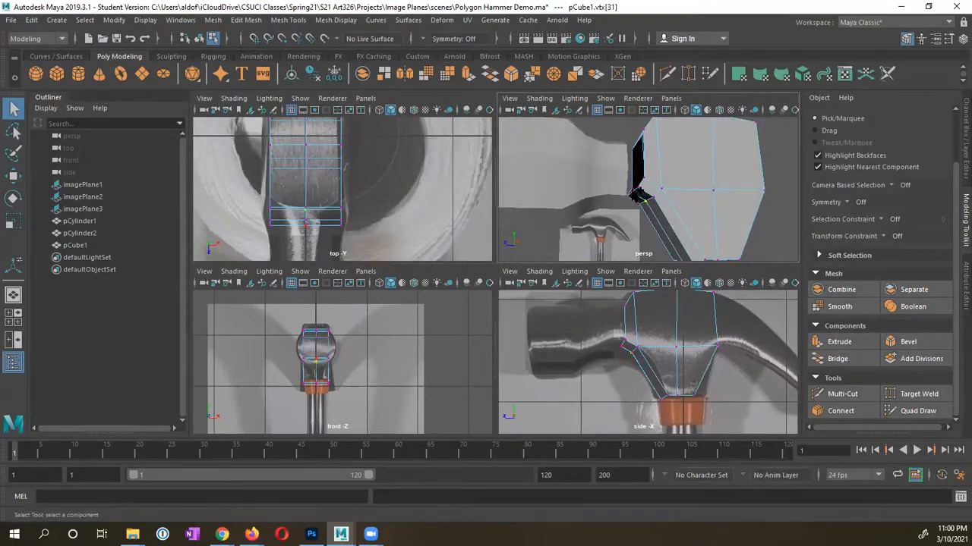
pyautogui.moveTo(664, 241)
pyautogui.keyDown('alt'); pyautogui.mouseDown()
pyautogui.moveTo(678, 206)
pyautogui.moveTo(681, 236)
pyautogui.mouseUp(); pyautogui.keyUp('alt')
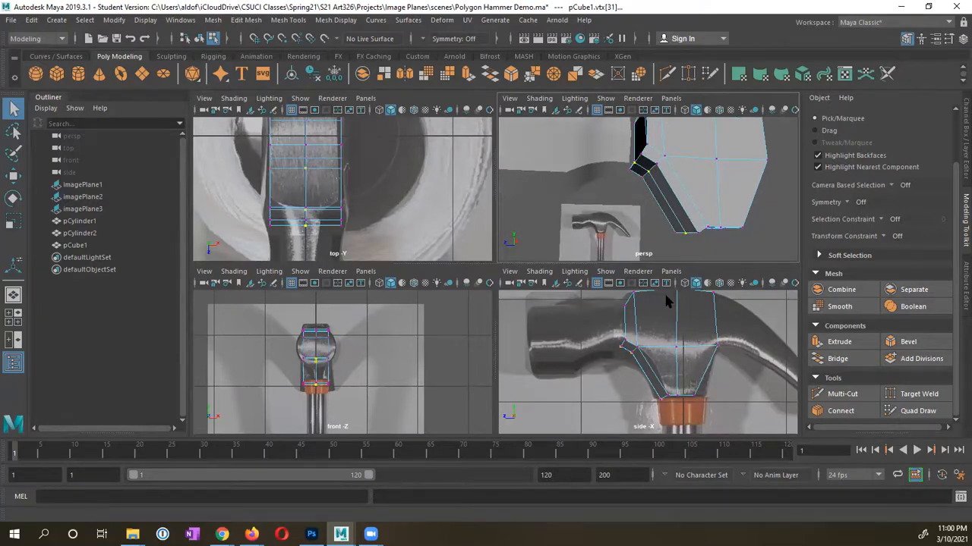
pyautogui.press('w')
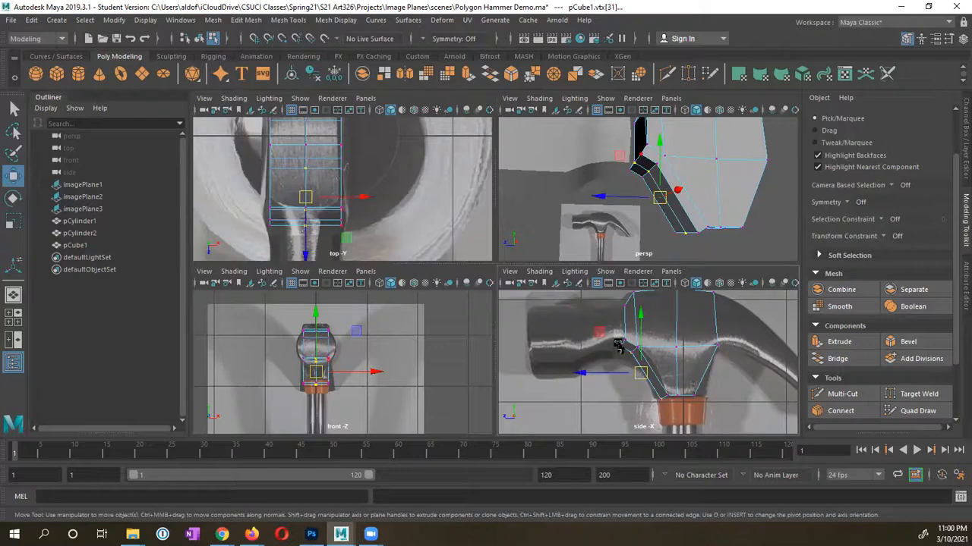
pyautogui.moveTo(599, 332)
pyautogui.mouseDown()
pyautogui.moveTo(590, 340)
pyautogui.moveTo(603, 350)
pyautogui.mouseUp()
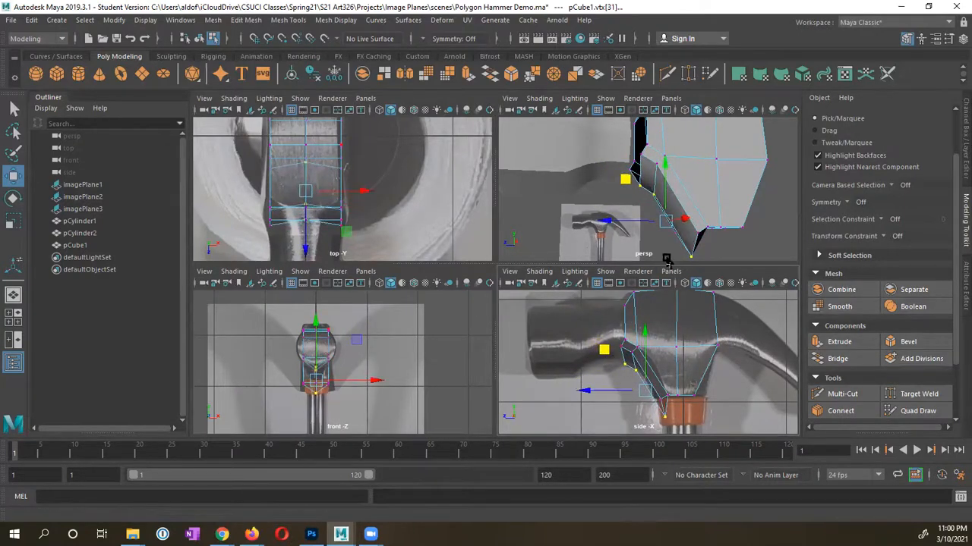
# Adjust the underside's middle and bottom centre vertices individually in the side view, bringing the bottom one up to the orange collar
pyautogui.click(633, 372)
pyautogui.click(630, 383)
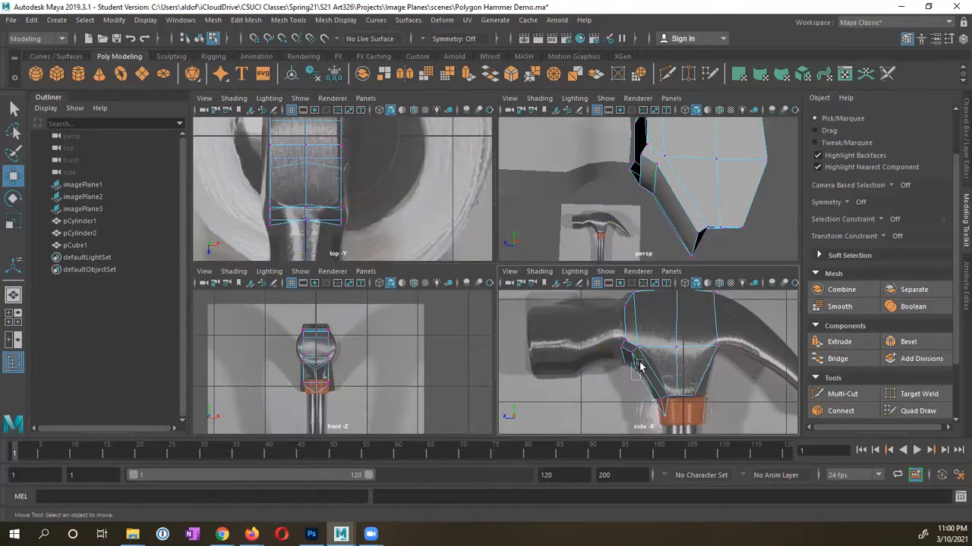
pyautogui.moveTo(639, 365); pyautogui.dragTo(634, 369)
pyautogui.click(649, 418)
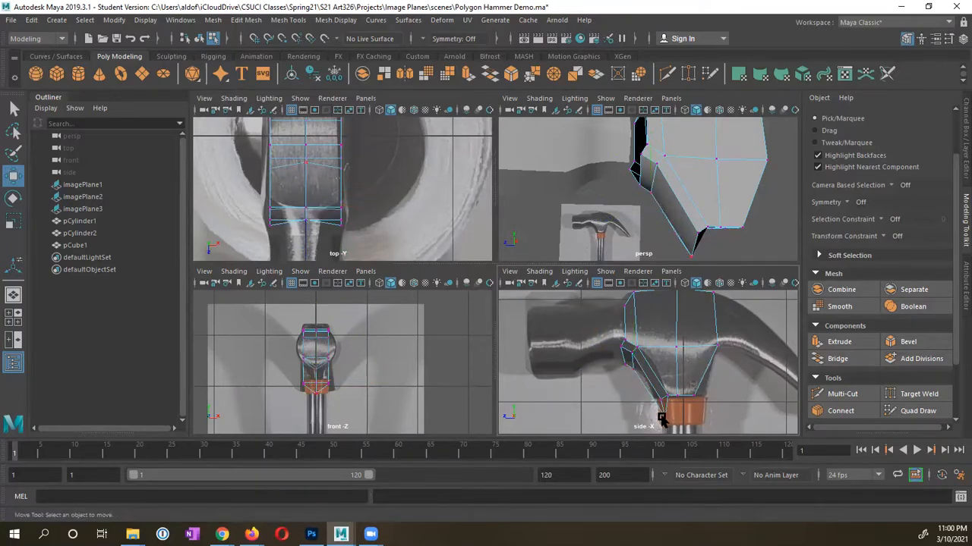
pyautogui.click(662, 418)
pyautogui.moveTo(660, 414); pyautogui.dragTo(654, 401)
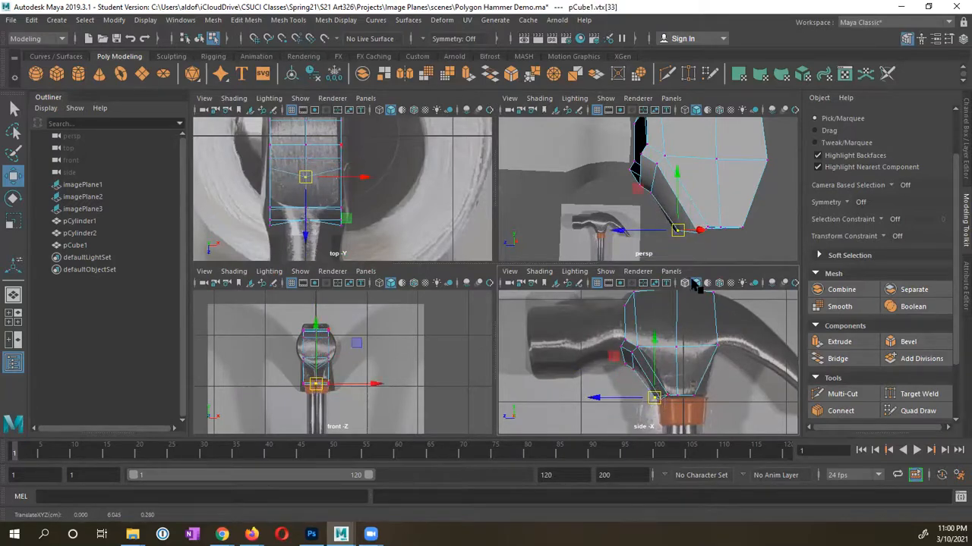
# Move the extruded strip's two bottom corner vertices level with the top edge of the orange collar in the side view
pyautogui.keyDown('alt'); pyautogui.moveTo(702, 235); pyautogui.dragTo(686, 236); pyautogui.keyUp('alt')
pyautogui.keyDown('alt'); pyautogui.moveTo(687, 372); pyautogui.dragTo(687, 343, button='middle'); pyautogui.keyUp('alt')
pyautogui.keyDown('alt'); pyautogui.moveTo(607, 343); pyautogui.dragTo(746, 360, button='right'); pyautogui.keyUp('alt')
pyautogui.click(663, 394)
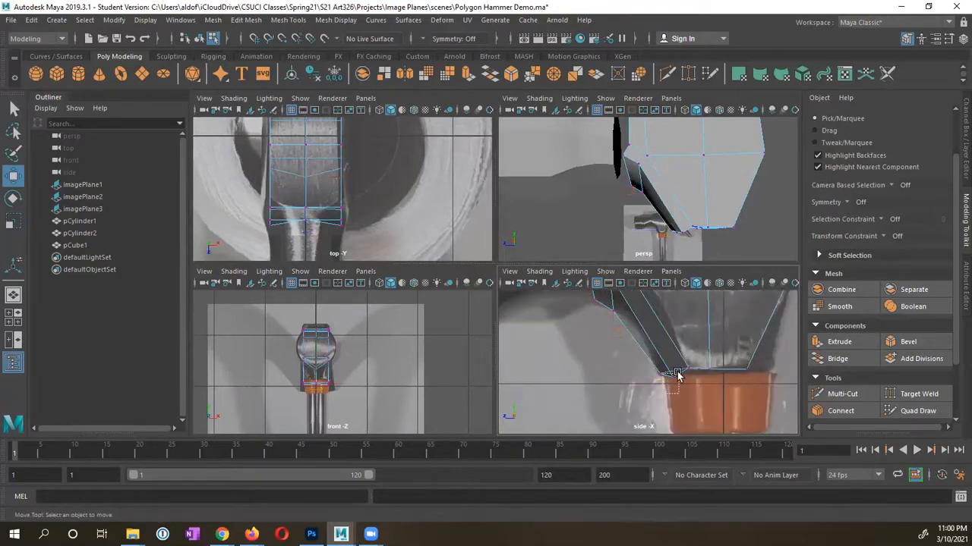
pyautogui.moveTo(677, 375); pyautogui.dragTo(672, 347)
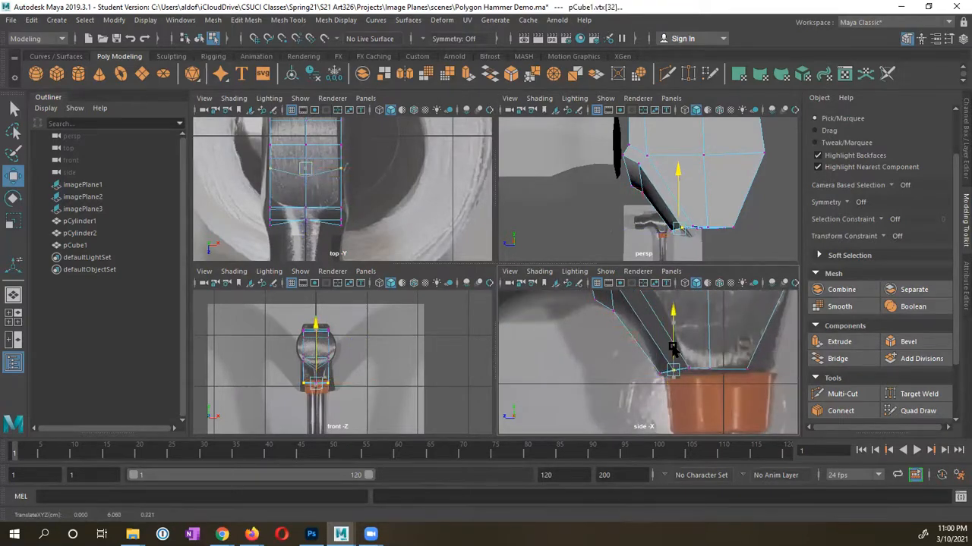
pyautogui.keyDown('alt'); pyautogui.moveTo(732, 243); pyautogui.dragTo(697, 224); pyautogui.keyUp('alt')
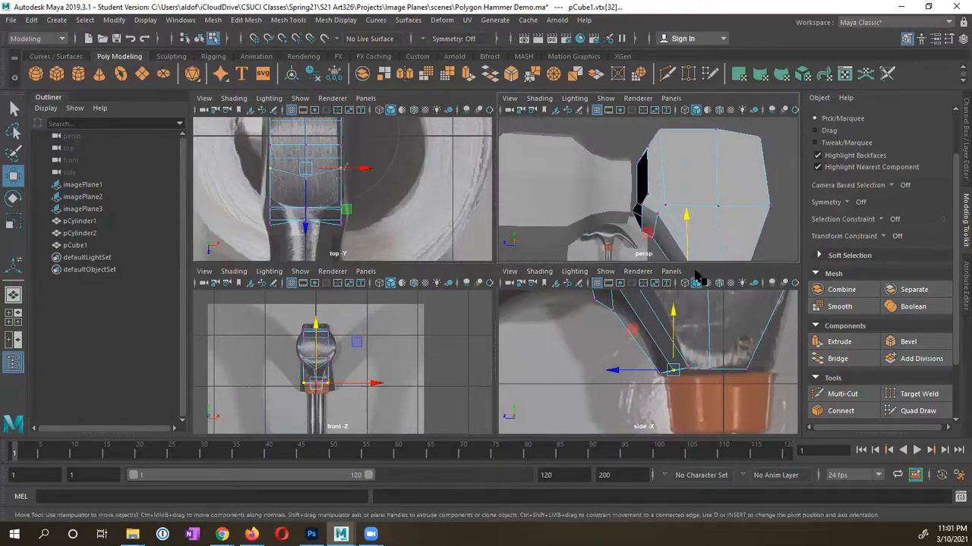
# Lower the pair of outer vertices at the strip's upper bend and scale them closer together across the hammer's width
pyautogui.scroll(5, 683, 334)
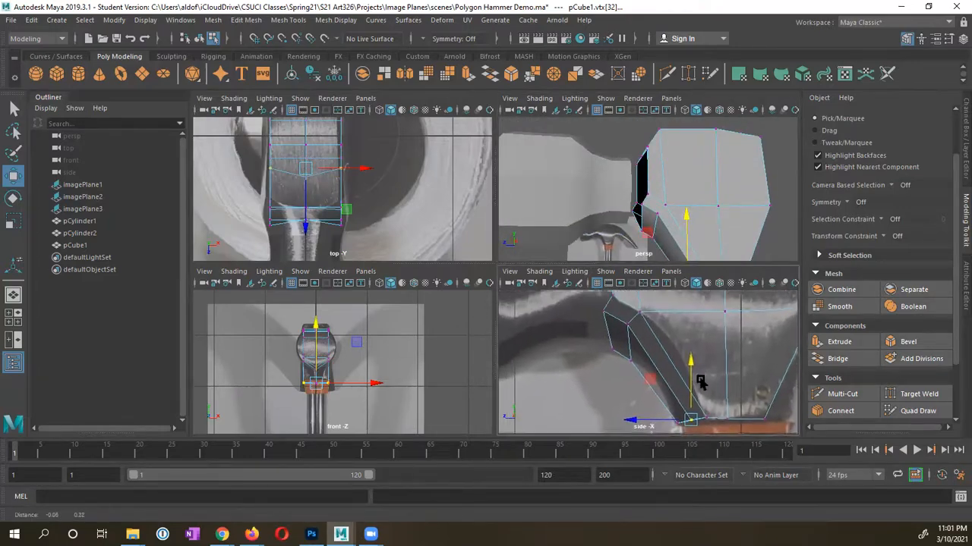
pyautogui.moveTo(628, 356)
pyautogui.mouseDown()
pyautogui.moveTo(642, 337)
pyautogui.moveTo(644, 359)
pyautogui.mouseUp()
pyautogui.keyDown('alt'); pyautogui.moveTo(682, 235); pyautogui.dragTo(765, 196); pyautogui.keyUp('alt')
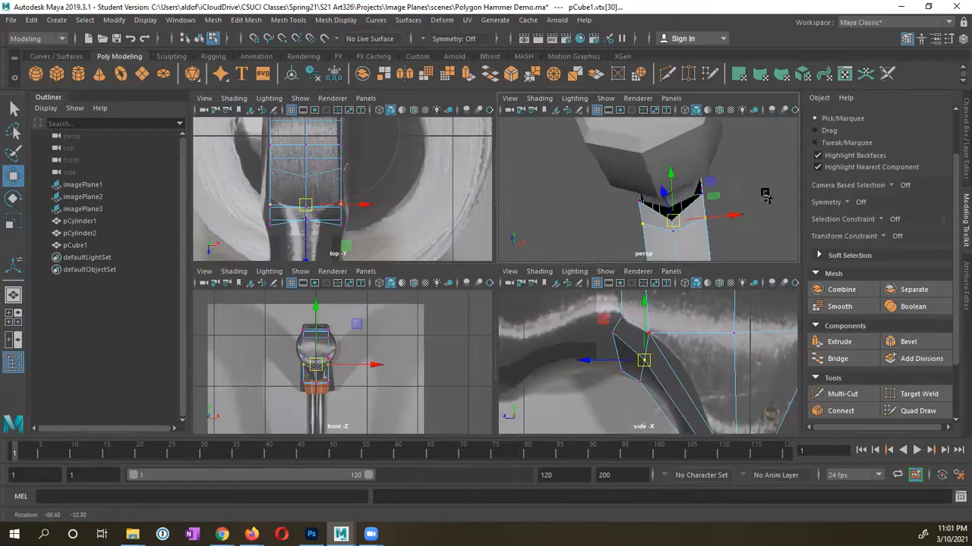
pyautogui.press('space')
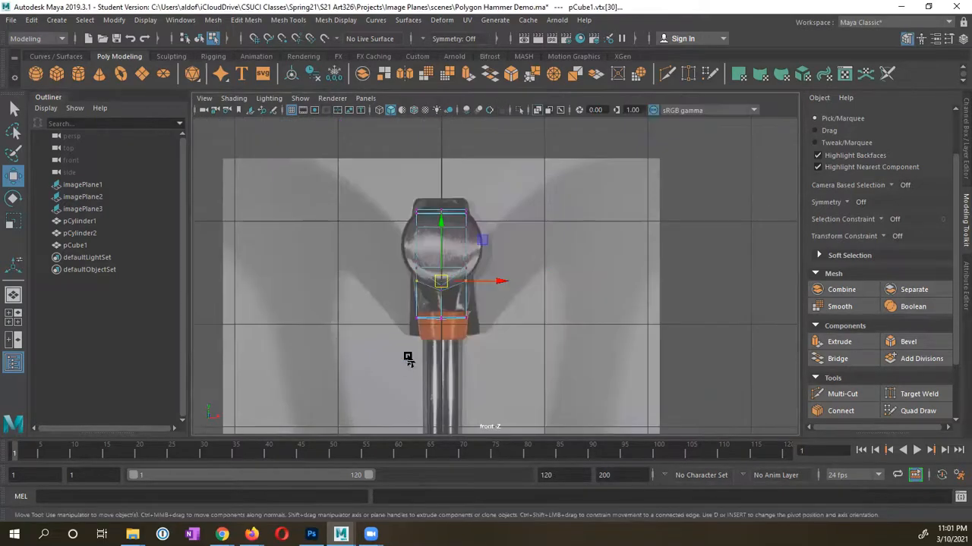
pyautogui.scroll(4, 472, 308)
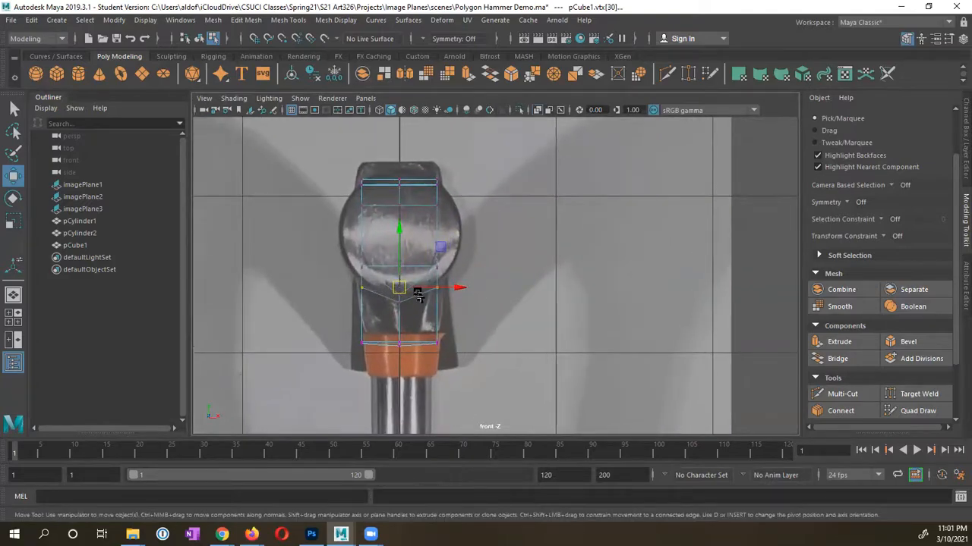
pyautogui.press('r')
pyautogui.moveTo(459, 289); pyautogui.dragTo(444, 297)
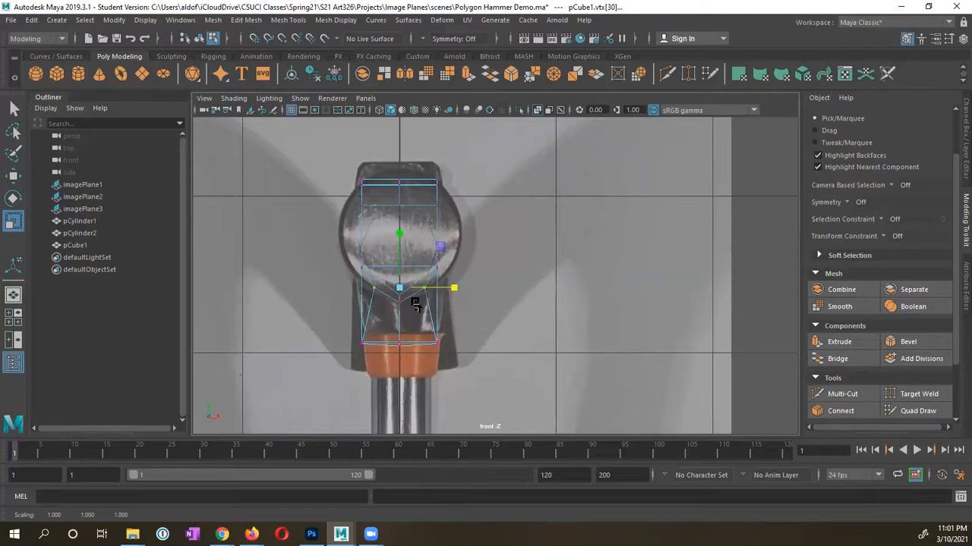
# Scale the extruded strip's two bottom corner vertices closer together across the width to taper the ridge above the collar
pyautogui.press('space')
pyautogui.keyDown('alt'); pyautogui.moveTo(688, 205); pyautogui.dragTo(711, 235); pyautogui.keyUp('alt')
pyautogui.click(687, 213)
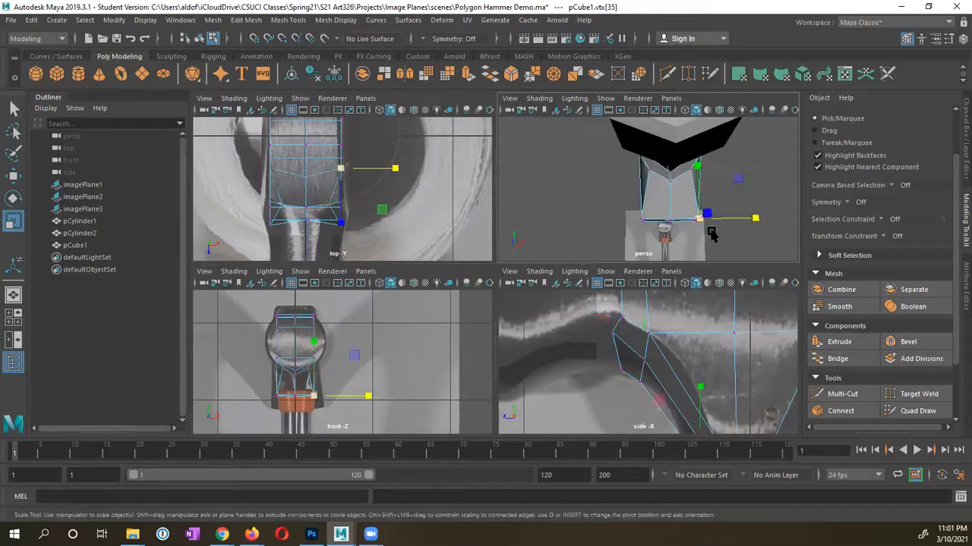
pyautogui.press('w')
pyautogui.press('q')
pyautogui.keyDown('alt'); pyautogui.moveTo(651, 238); pyautogui.dragTo(596, 218); pyautogui.keyUp('alt')
pyautogui.press('r')
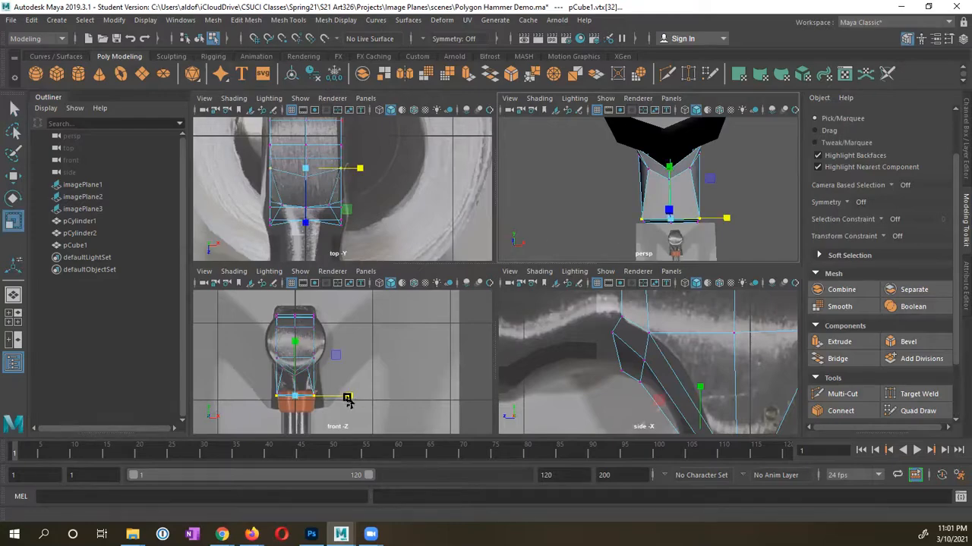
pyautogui.moveTo(347, 399); pyautogui.dragTo(325, 399)
pyautogui.keyDown('alt'); pyautogui.moveTo(680, 236); pyautogui.dragTo(639, 223); pyautogui.keyUp('alt')
pyautogui.keyDown('alt'); pyautogui.moveTo(676, 162); pyautogui.dragTo(650, 220, button='middle'); pyautogui.keyUp('alt')
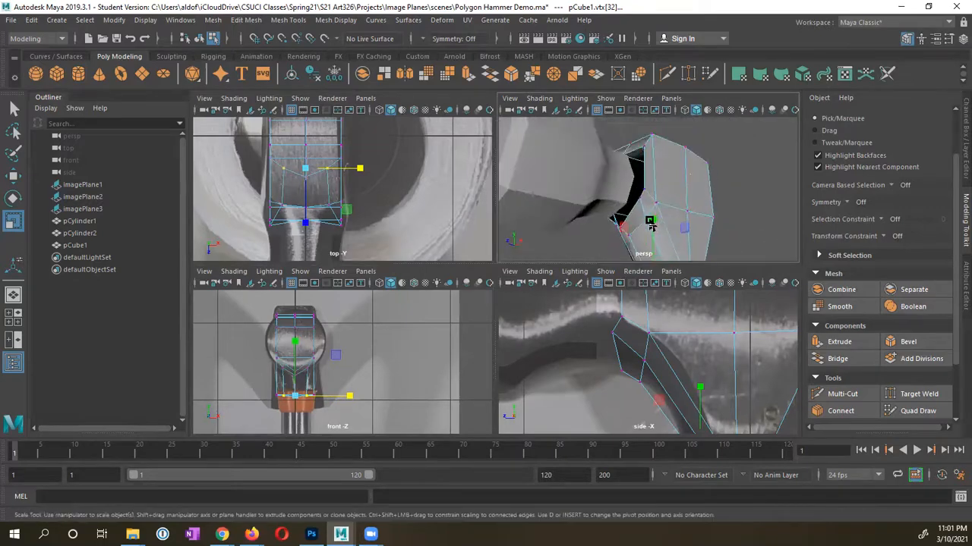
# Move the side vertex pair and the lower centre vertex of the head block's neck-side opening to follow the side-view reference image
pyautogui.keyDown('alt'); pyautogui.moveTo(650, 221); pyautogui.dragTo(606, 239); pyautogui.keyUp('alt')
pyautogui.click(614, 207)
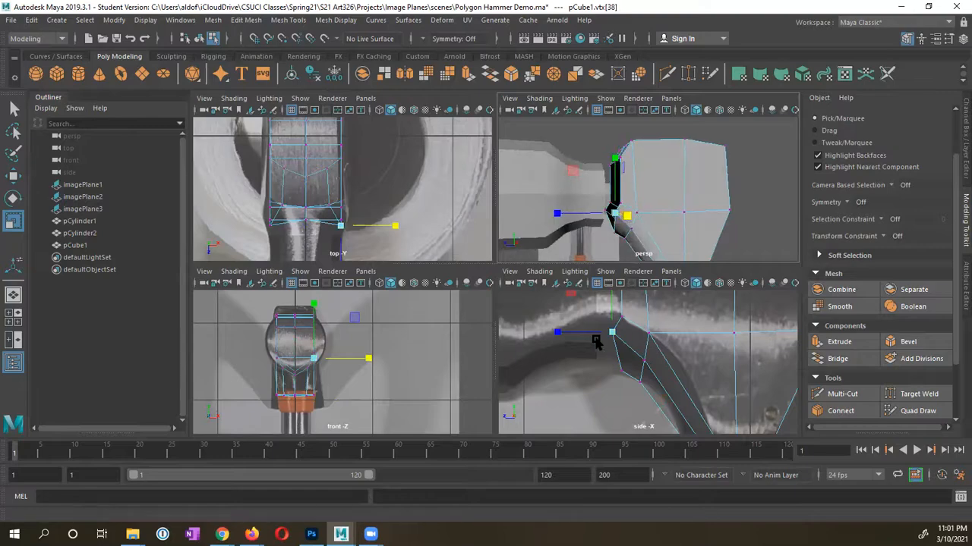
pyautogui.scroll(2, 595, 342)
pyautogui.click(603, 325)
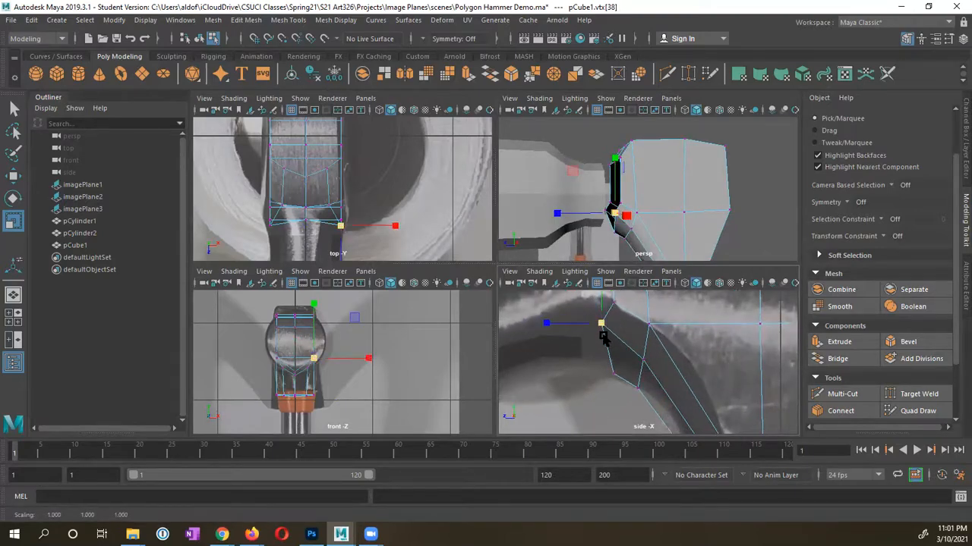
pyautogui.press('w')
pyautogui.moveTo(609, 325); pyautogui.dragTo(639, 340)
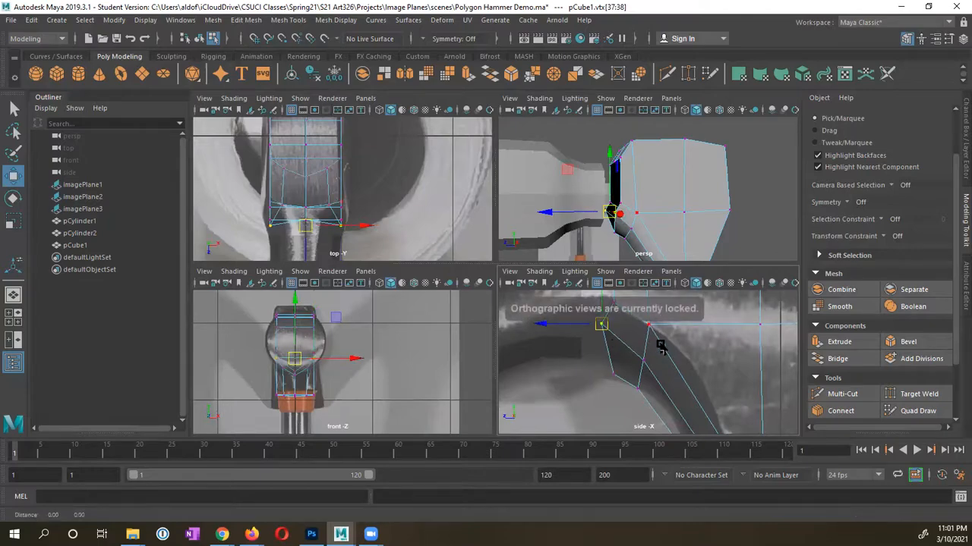
pyautogui.keyDown('alt'); pyautogui.moveTo(640, 339); pyautogui.dragTo(696, 376, button='middle'); pyautogui.keyUp('alt')
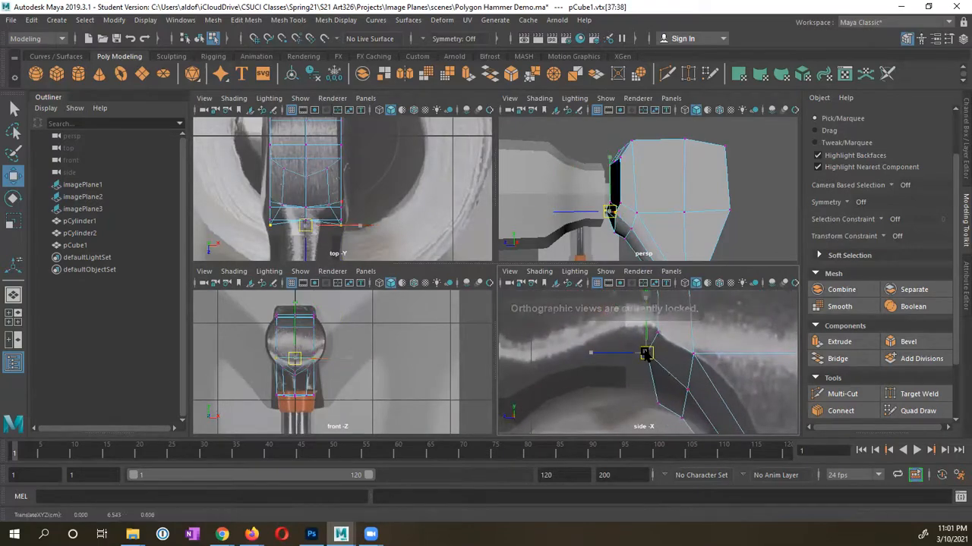
pyautogui.moveTo(645, 351); pyautogui.dragTo(653, 361)
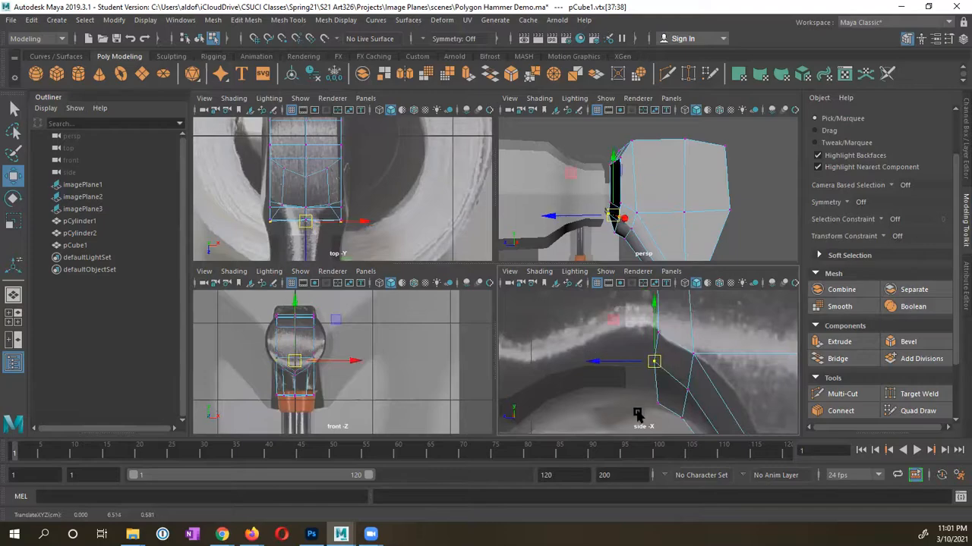
pyautogui.moveTo(638, 418); pyautogui.dragTo(650, 395)
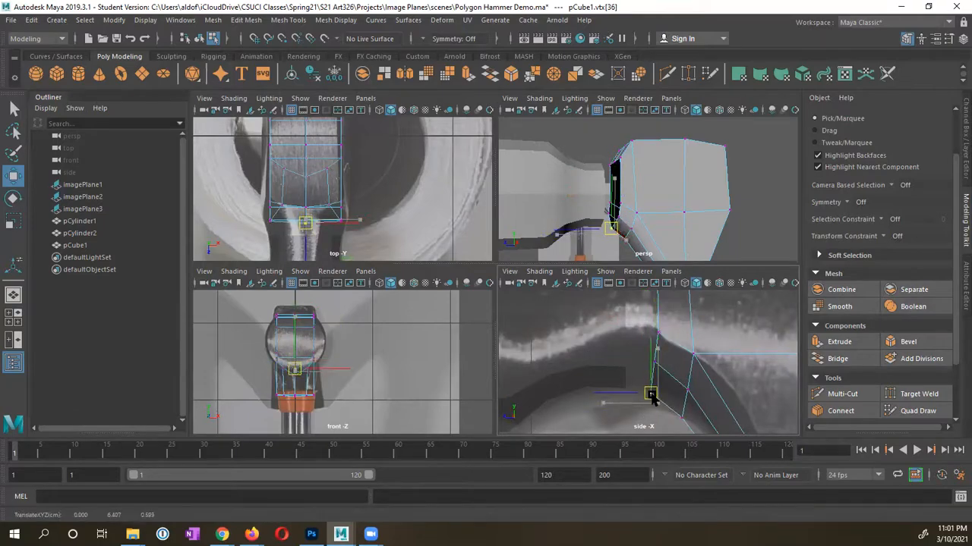
pyautogui.keyDown('alt'); pyautogui.moveTo(635, 210); pyautogui.dragTo(628, 242); pyautogui.keyUp('alt')
# Scale the side vertex pair of the neck-side opening narrower across the width to fit the front-view reference
pyautogui.click(667, 355)
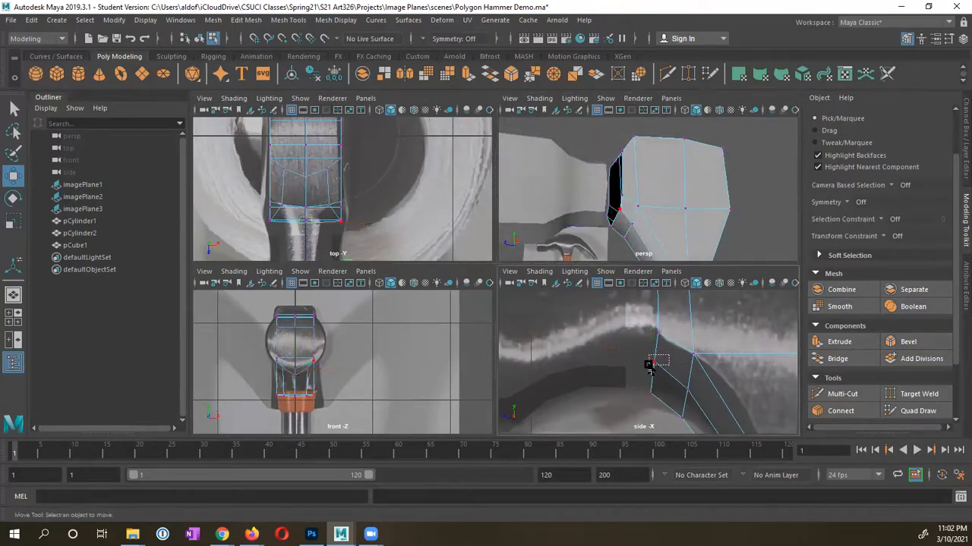
pyautogui.moveTo(651, 365); pyautogui.dragTo(650, 367)
pyautogui.keyDown('alt'); pyautogui.moveTo(643, 228); pyautogui.dragTo(688, 212); pyautogui.keyUp('alt')
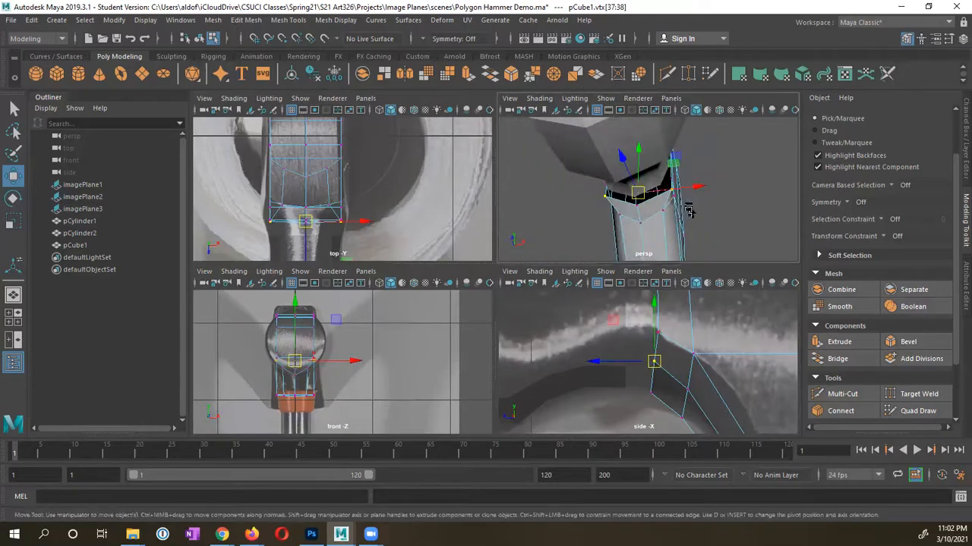
pyautogui.press('r')
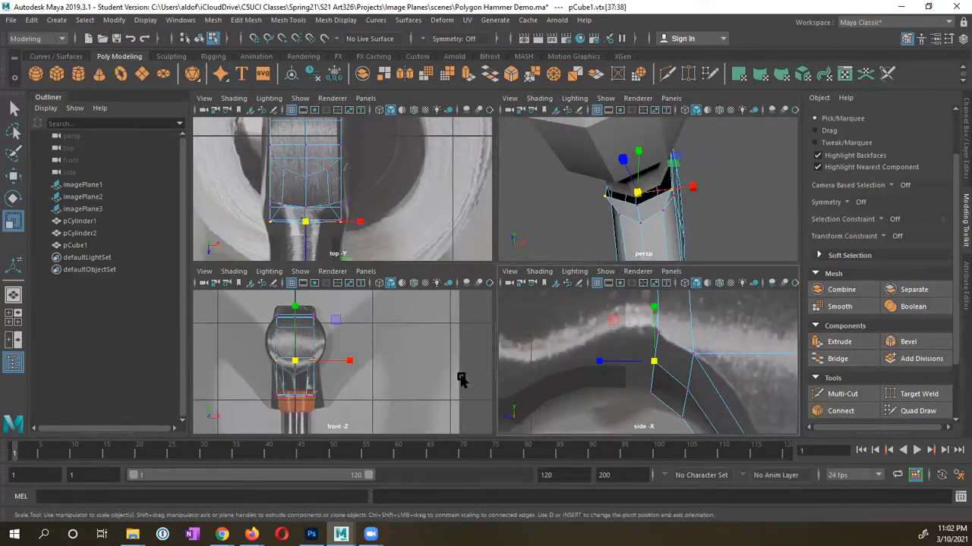
pyautogui.scroll(5, 340, 370)
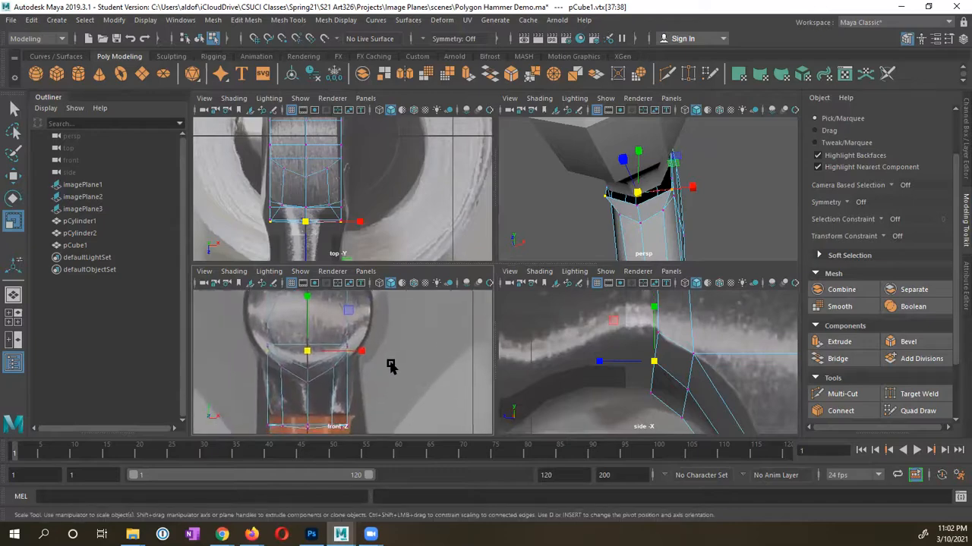
pyautogui.moveTo(361, 352); pyautogui.dragTo(354, 353)
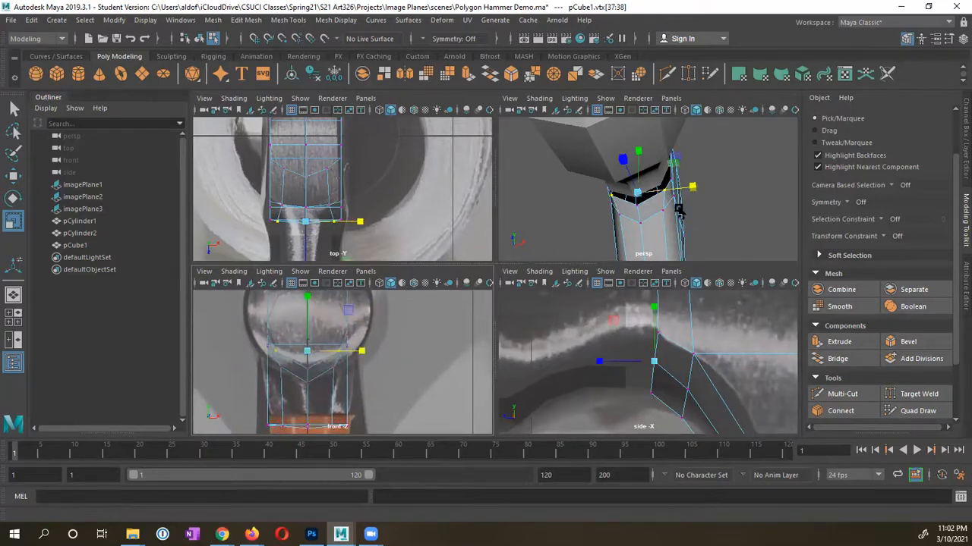
pyautogui.moveTo(607, 221)
pyautogui.keyDown('alt'); pyautogui.mouseDown()
pyautogui.moveTo(577, 213)
pyautogui.moveTo(630, 227)
pyautogui.moveTo(607, 228)
pyautogui.mouseUp(); pyautogui.keyUp('alt')
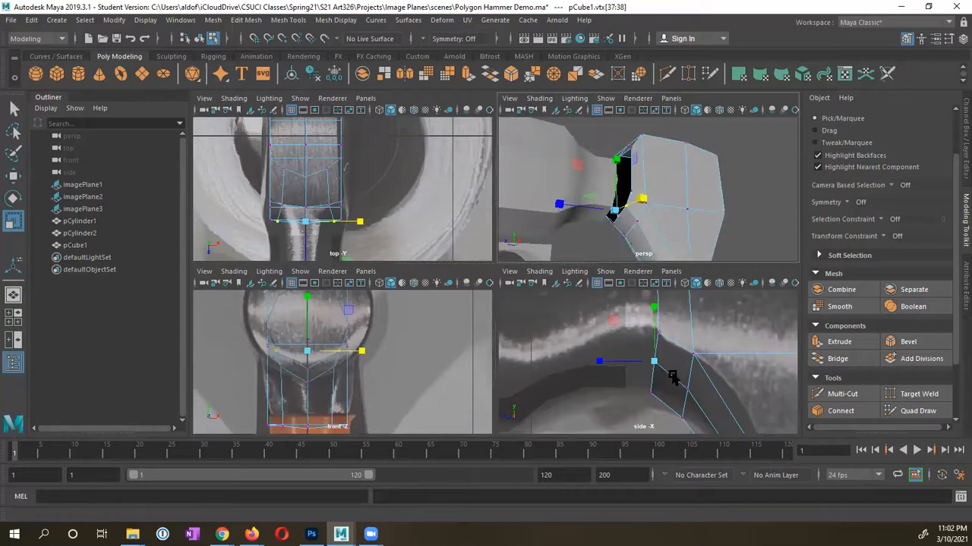
# Move the narrowed vertex pair slightly lower along the opening in the side view
pyautogui.press('w')
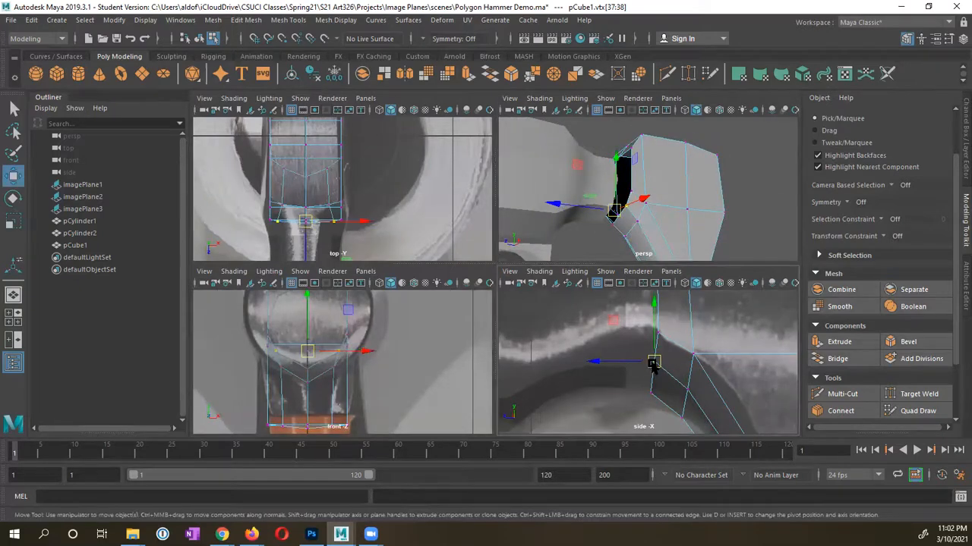
pyautogui.moveTo(653, 361); pyautogui.dragTo(653, 369)
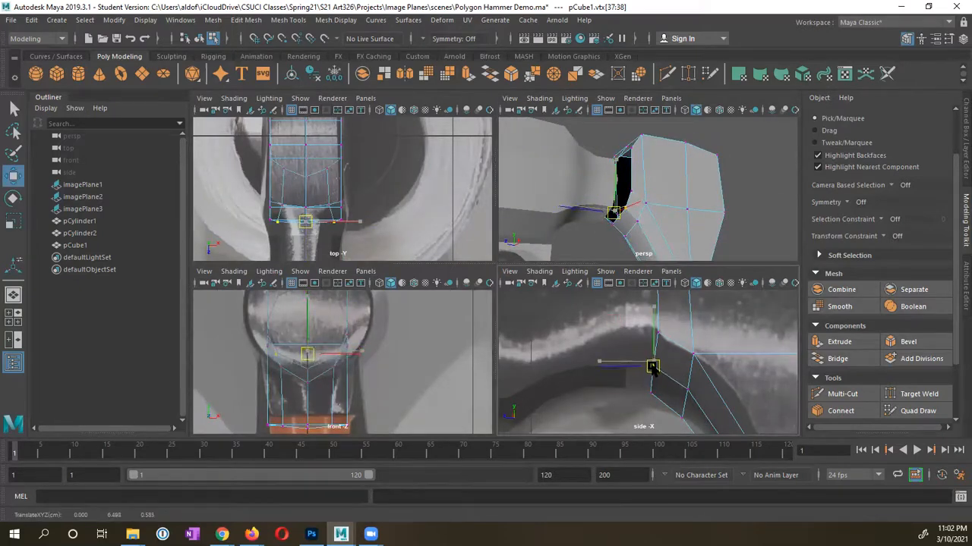
pyautogui.keyDown('alt'); pyautogui.moveTo(670, 217); pyautogui.dragTo(728, 247); pyautogui.keyUp('alt')
# Pull the two upper centre vertices of the head block's neck-side edge outward toward the hammer neck in the side view
pyautogui.keyDown('alt'); pyautogui.moveTo(705, 343); pyautogui.dragTo(703, 455, button='right'); pyautogui.keyUp('alt')
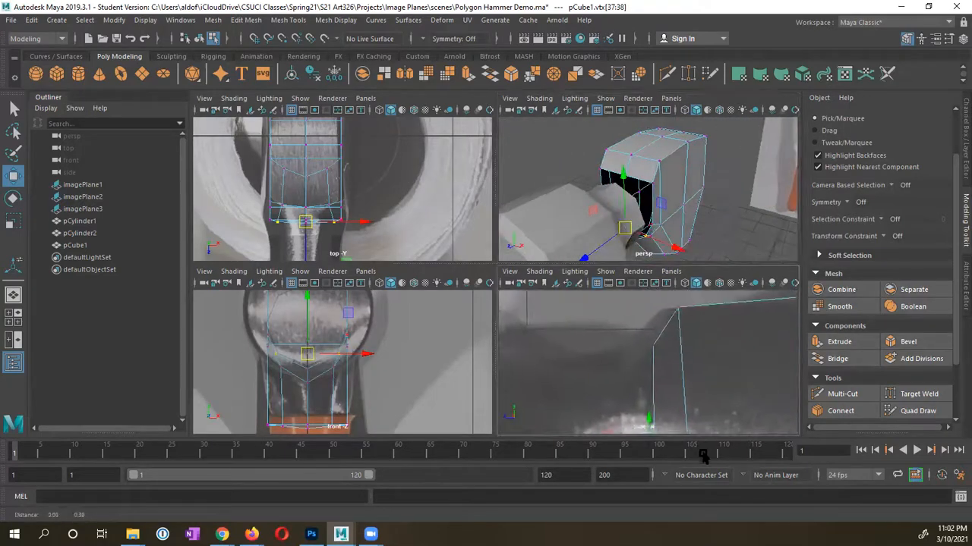
pyautogui.keyDown('alt'); pyautogui.moveTo(702, 455); pyautogui.dragTo(706, 460, button='middle'); pyautogui.keyUp('alt')
pyautogui.keyDown('alt'); pyautogui.moveTo(689, 209); pyautogui.dragTo(654, 185); pyautogui.keyUp('alt')
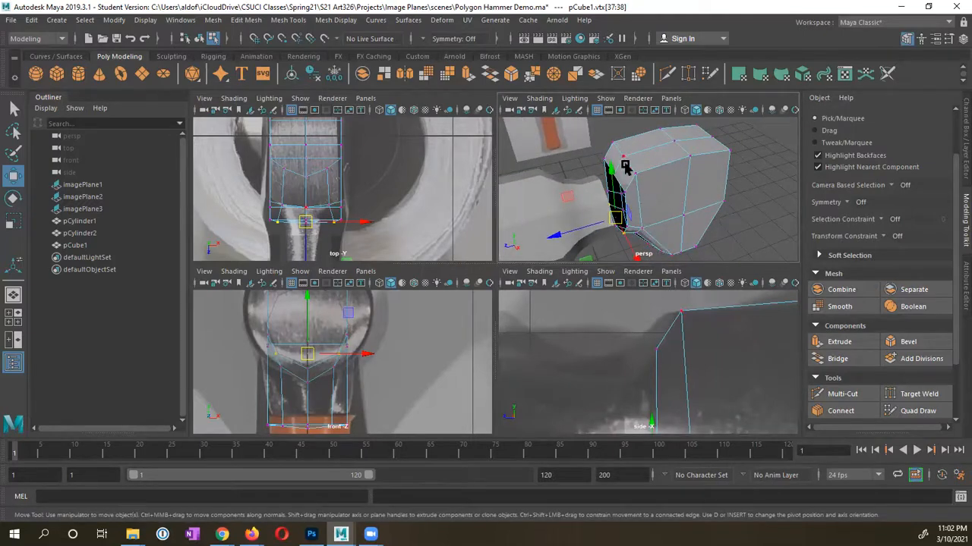
pyautogui.click(621, 160)
pyautogui.moveTo(657, 309); pyautogui.dragTo(644, 338)
pyautogui.click(616, 176)
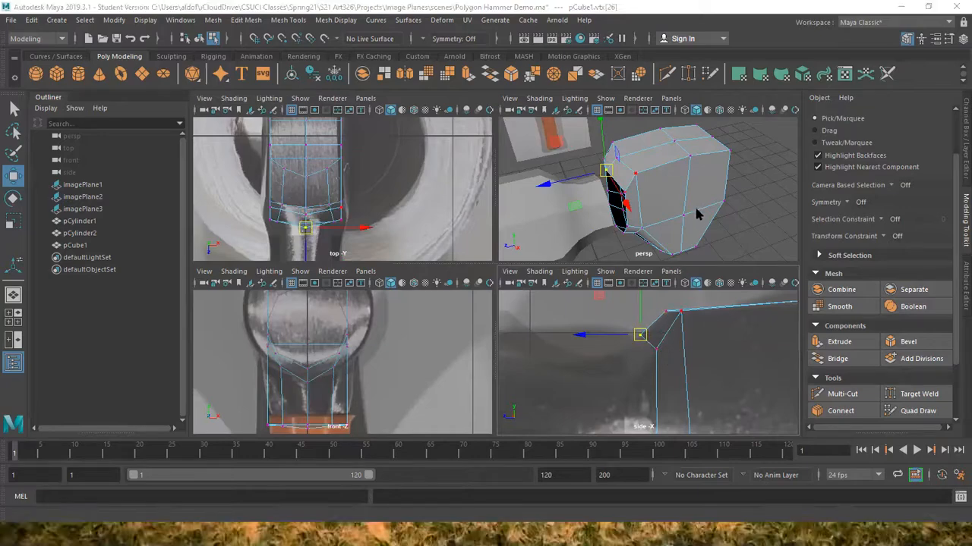
# Select pCylinder2 and pCube1 as whole objects and examine how the neck's end lines up with the block's opening
pyautogui.press('space')
pyautogui.keyDown('alt'); pyautogui.moveTo(661, 235); pyautogui.dragTo(490, 270); pyautogui.keyUp('alt')
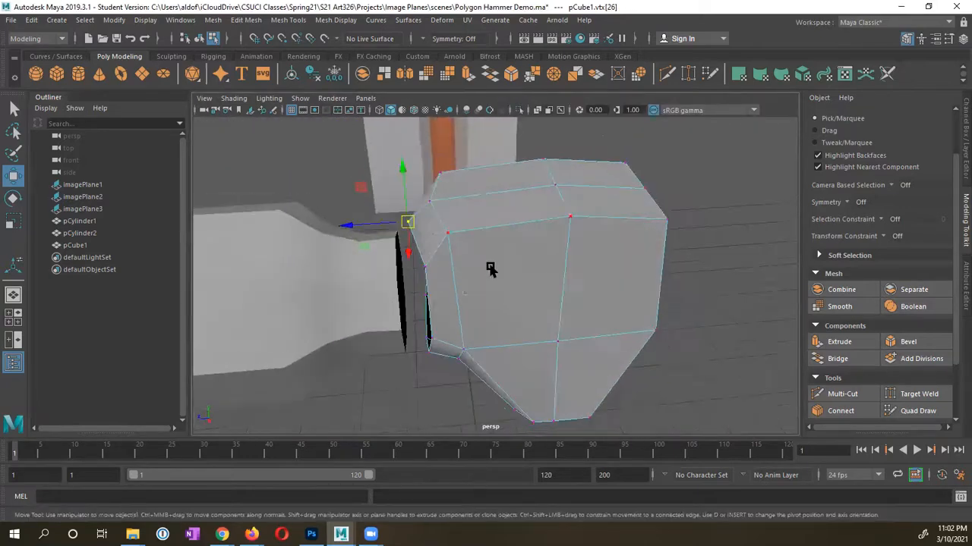
pyautogui.click(391, 277)
pyautogui.keyDown('alt'); pyautogui.moveTo(392, 282); pyautogui.dragTo(404, 274); pyautogui.keyUp('alt')
pyautogui.moveTo(444, 242); pyautogui.dragTo(445, 243)
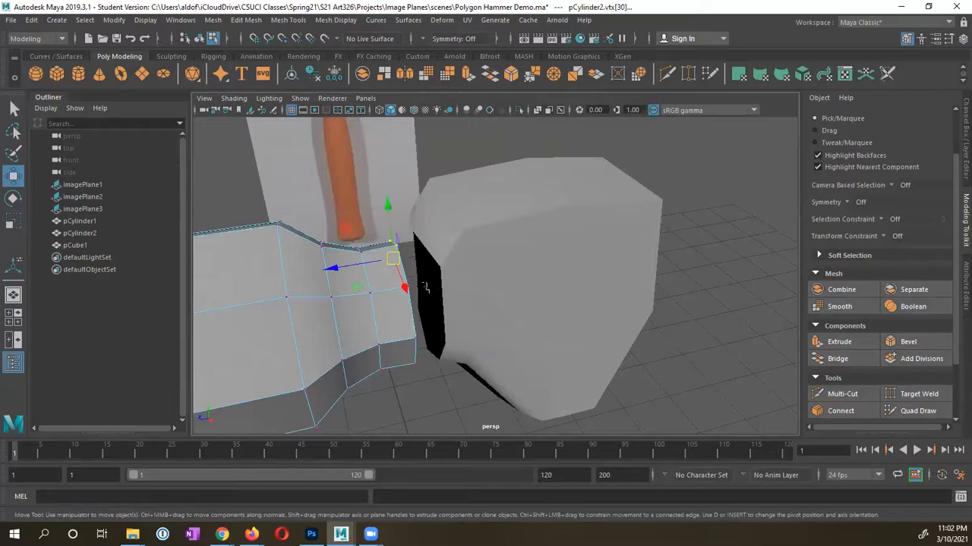
pyautogui.moveTo(438, 232); pyautogui.dragTo(499, 178, button='right')
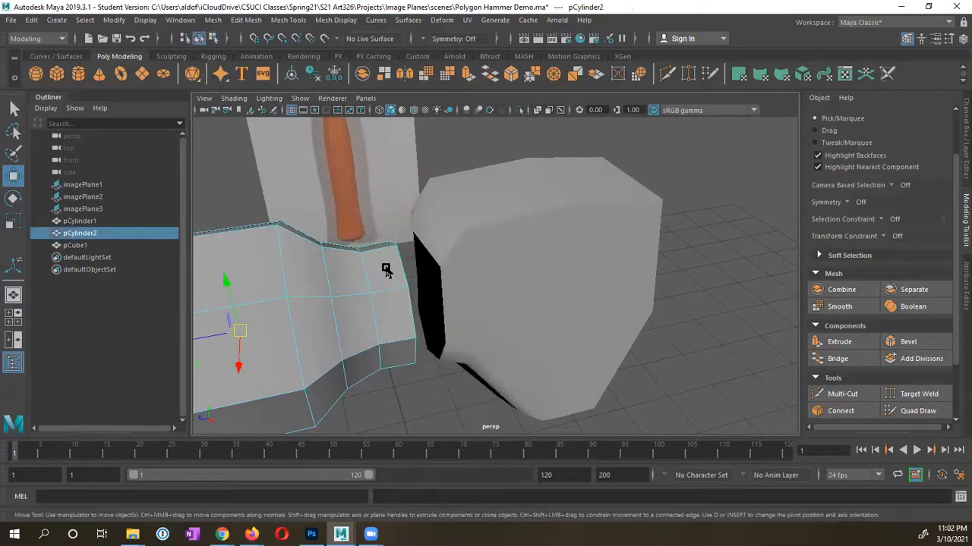
pyautogui.keyDown('shift'); pyautogui.click(448, 262); pyautogui.keyUp('shift')
pyautogui.keyDown('alt'); pyautogui.moveTo(449, 262); pyautogui.dragTo(490, 246); pyautogui.keyUp('alt')
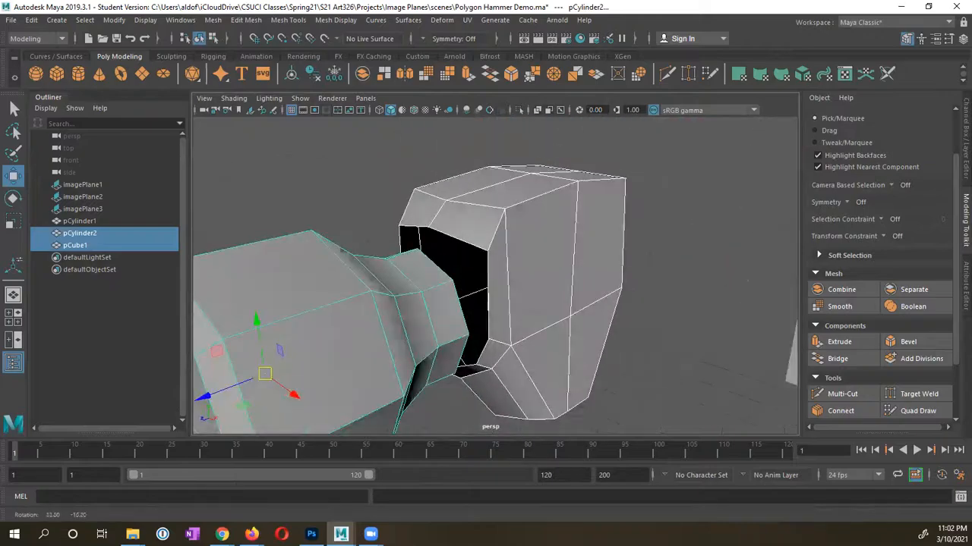
pyautogui.keyDown('alt'); pyautogui.moveTo(460, 311); pyautogui.dragTo(455, 387); pyautogui.keyUp('alt')
pyautogui.press('space')
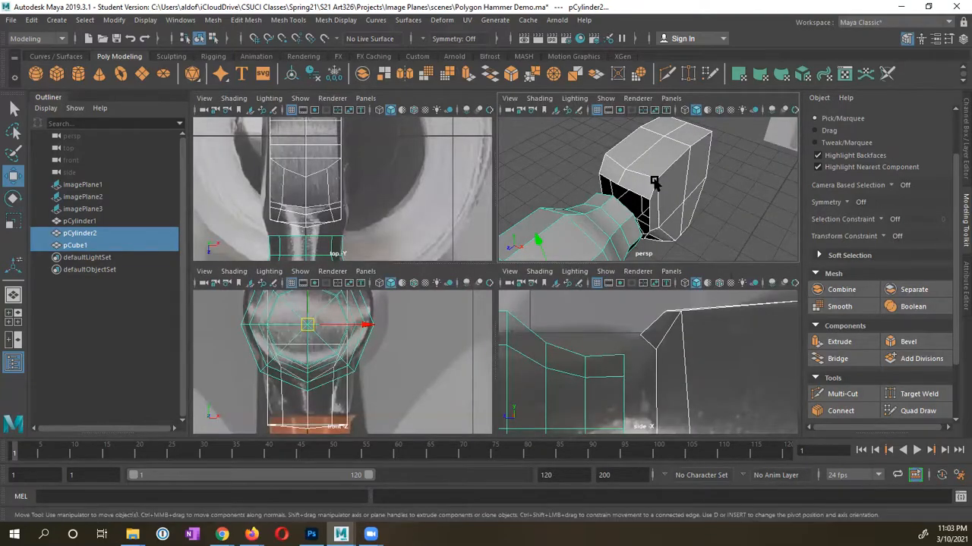
# Scale the two upper neck-side corner vertices of pCube1 to 1.1 across the width, matching the top-view reference
pyautogui.keyDown('alt'); pyautogui.moveTo(373, 197); pyautogui.dragTo(383, 232, button='middle'); pyautogui.keyUp('alt')
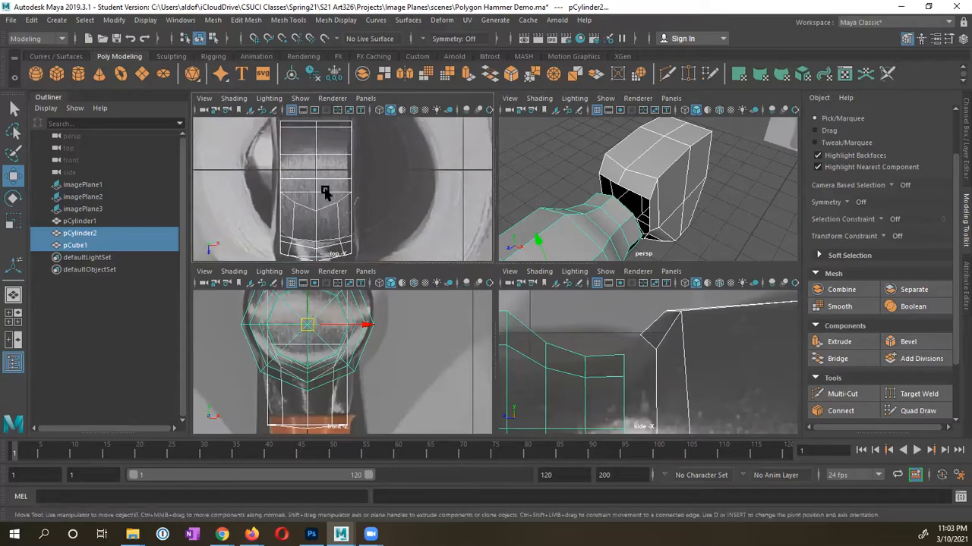
pyautogui.moveTo(324, 193); pyautogui.dragTo(264, 173, button='right')
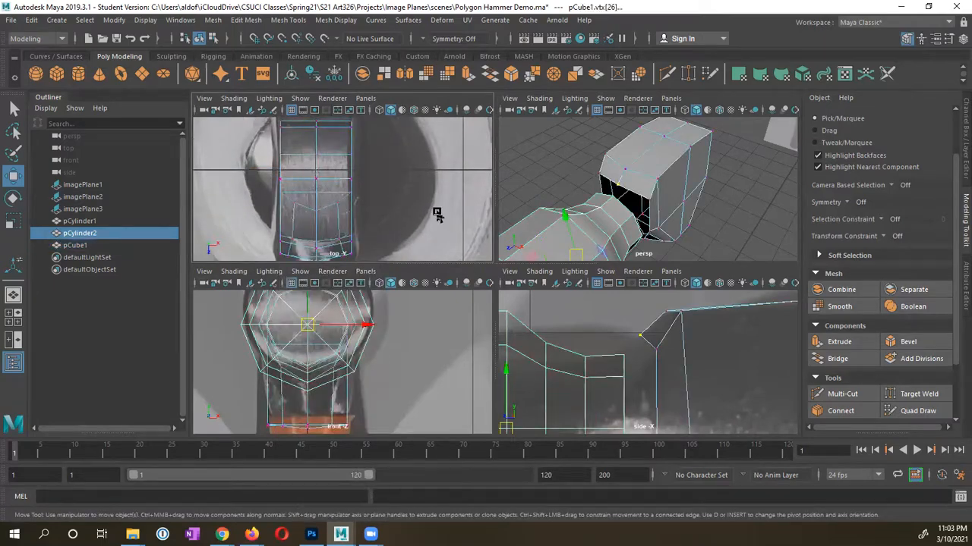
pyautogui.keyDown('alt'); pyautogui.moveTo(652, 197); pyautogui.dragTo(591, 187); pyautogui.keyUp('alt')
pyautogui.click(651, 201)
pyautogui.click(612, 194)
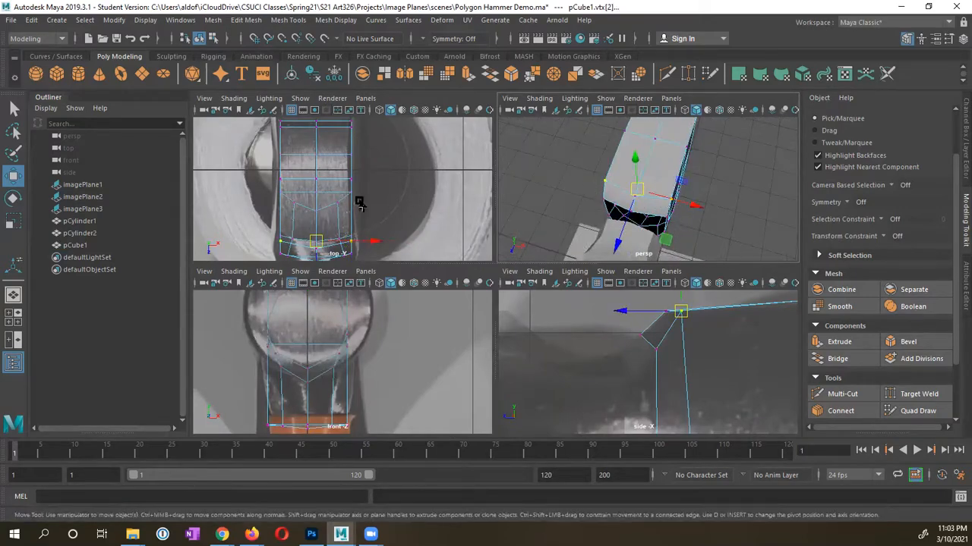
pyautogui.scroll(5, 317, 225)
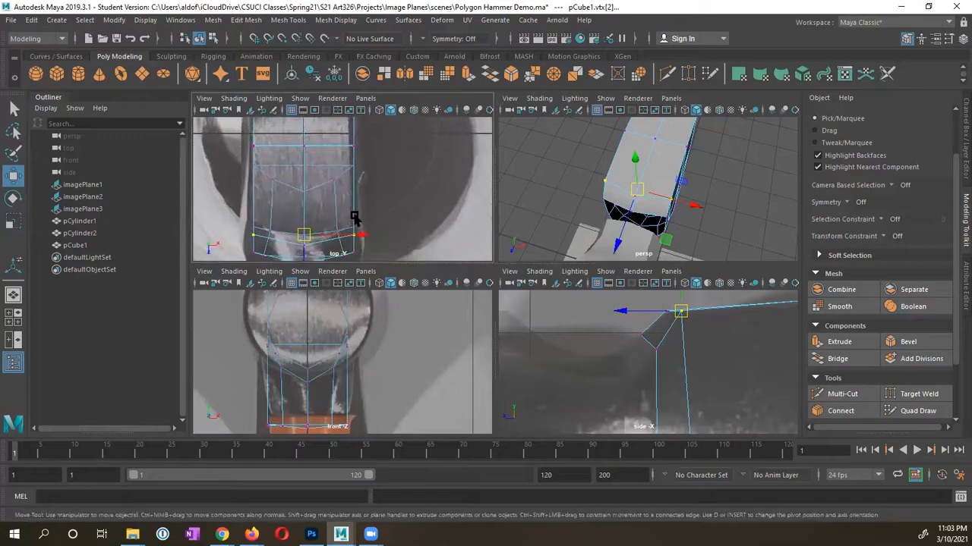
pyautogui.press('r')
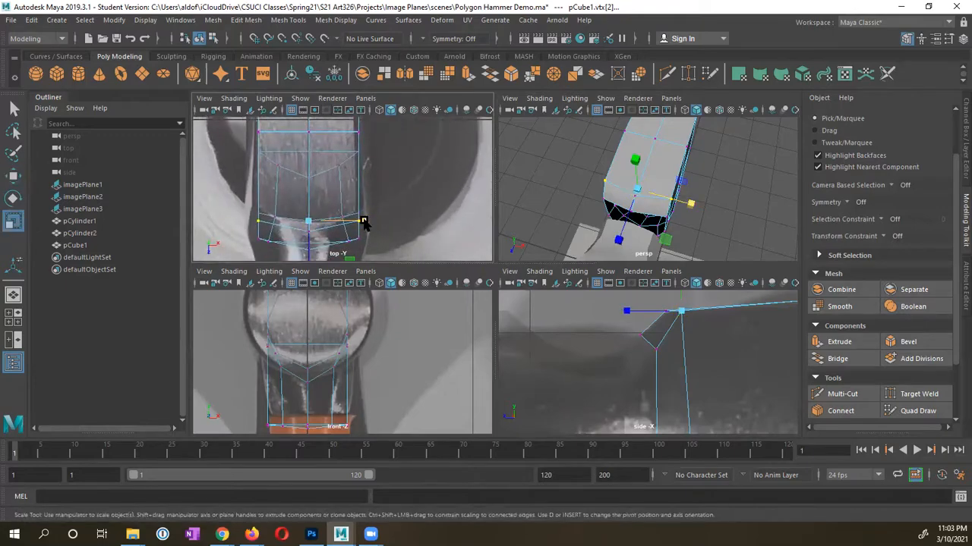
pyautogui.moveTo(363, 221); pyautogui.dragTo(369, 222)
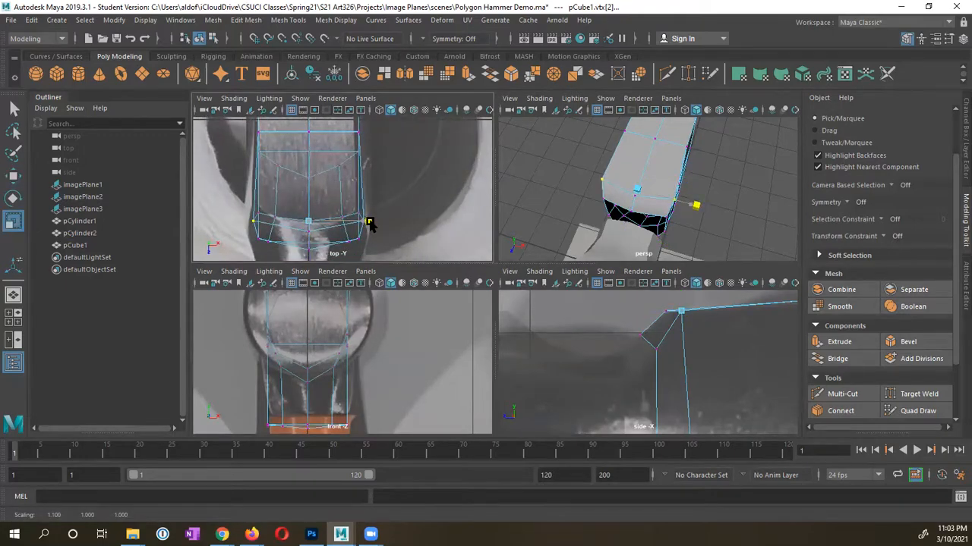
# Scale the middle row of vertices on the block's top face slightly wider across the width in the top view
pyautogui.keyDown('alt'); pyautogui.moveTo(650, 164); pyautogui.dragTo(651, 204, button='middle'); pyautogui.keyUp('alt')
pyautogui.keyDown('alt'); pyautogui.moveTo(353, 171); pyautogui.dragTo(356, 234, button='middle'); pyautogui.keyUp('alt')
pyautogui.keyDown('alt'); pyautogui.moveTo(698, 184); pyautogui.dragTo(608, 188); pyautogui.keyUp('alt')
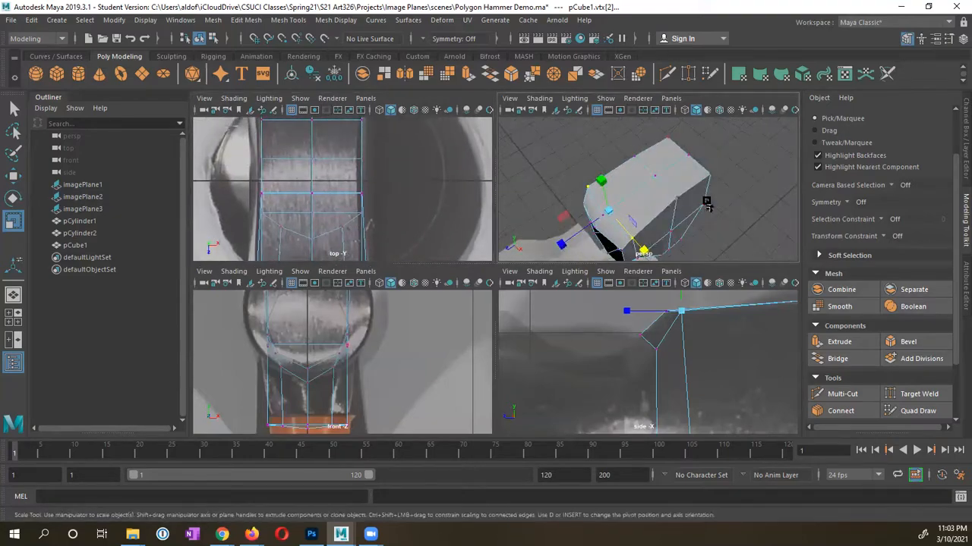
pyautogui.click(675, 198)
pyautogui.click(655, 175)
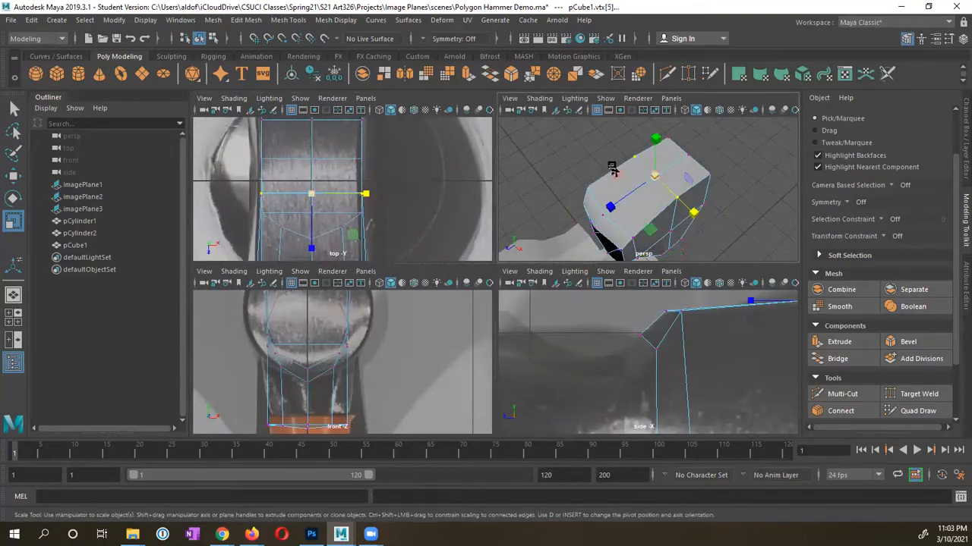
pyautogui.moveTo(365, 196); pyautogui.dragTo(369, 197)
# Scale the vertices along the top face's far edge, opposite the neck, slightly narrower across the width to match the top-view reference
pyautogui.keyDown('alt'); pyautogui.moveTo(630, 179); pyautogui.dragTo(671, 195); pyautogui.keyUp('alt')
pyautogui.keyDown('alt'); pyautogui.moveTo(320, 198); pyautogui.dragTo(321, 272, button='middle'); pyautogui.keyUp('alt')
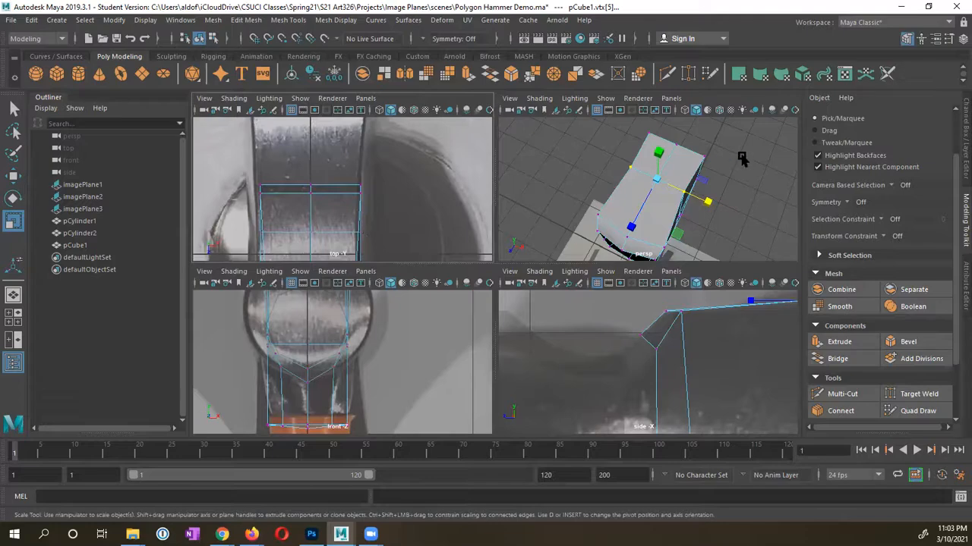
pyautogui.keyDown('alt'); pyautogui.moveTo(716, 160); pyautogui.dragTo(701, 156); pyautogui.keyUp('alt')
pyautogui.click(707, 165)
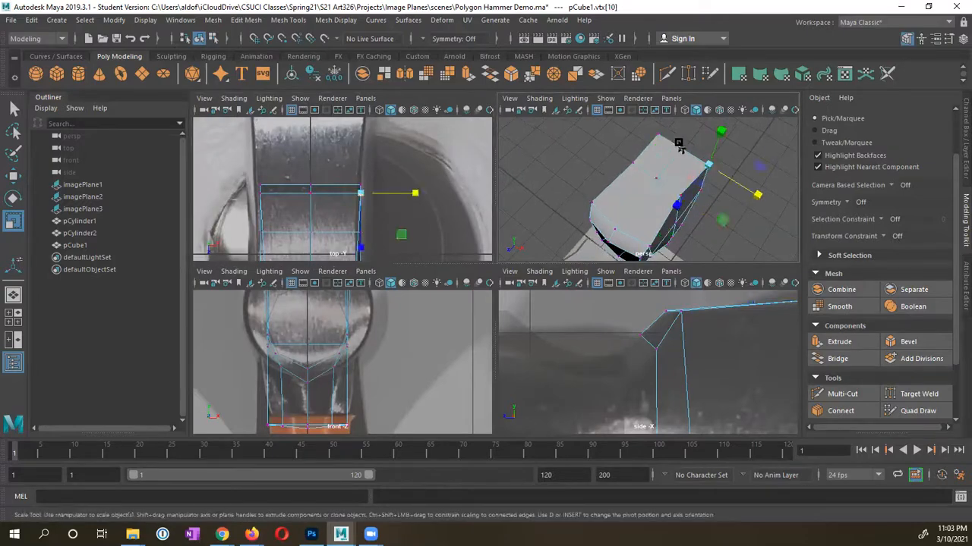
pyautogui.click(682, 147)
pyautogui.moveTo(365, 193); pyautogui.dragTo(353, 194)
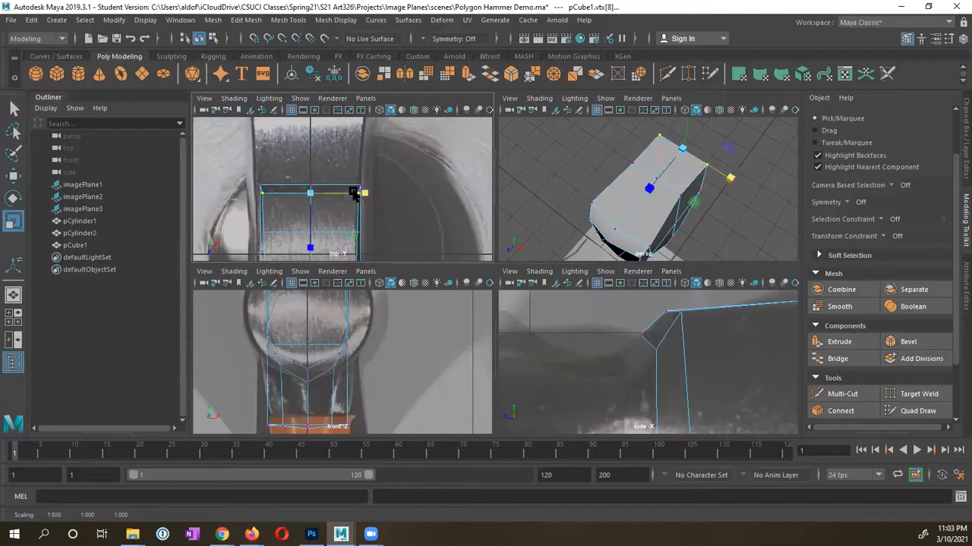
pyautogui.keyDown('alt'); pyautogui.moveTo(683, 183); pyautogui.dragTo(563, 136); pyautogui.keyUp('alt')
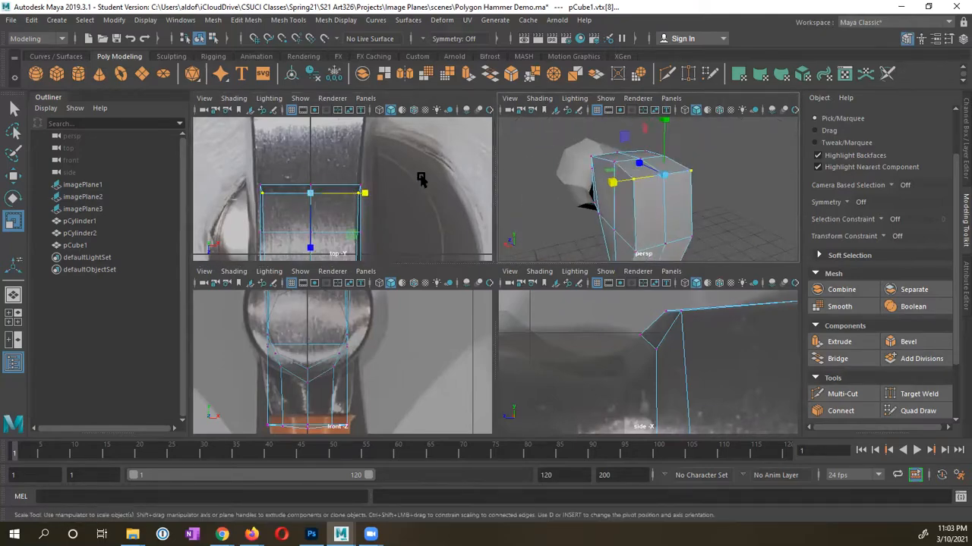
pyautogui.keyDown('alt'); pyautogui.moveTo(421, 180); pyautogui.dragTo(390, 133, button='middle'); pyautogui.keyUp('alt')
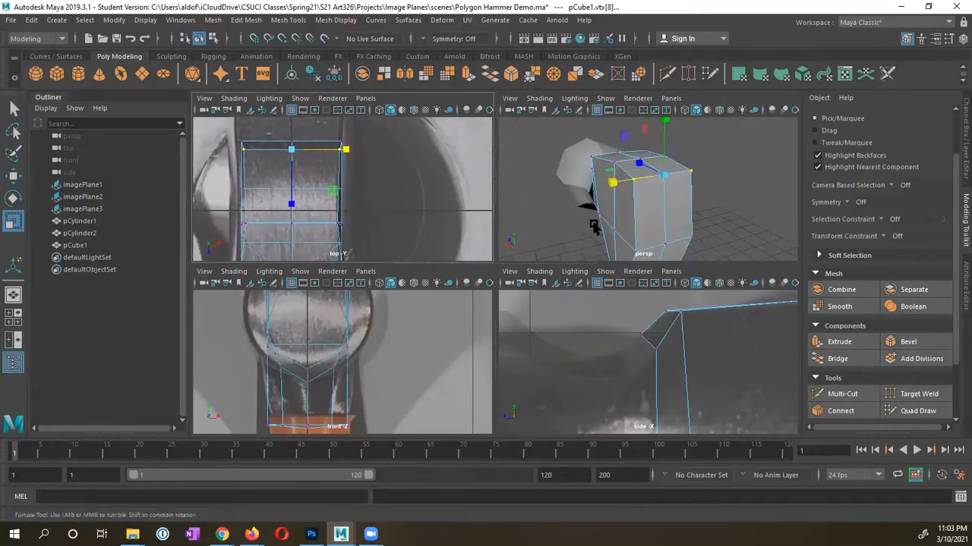
# Scale the row of side vertices where the block begins tapering toward the handle wider across the width, using the top view
pyautogui.keyDown('alt'); pyautogui.moveTo(566, 206); pyautogui.dragTo(494, 210); pyautogui.keyUp('alt')
pyautogui.keyDown('alt'); pyautogui.moveTo(381, 212); pyautogui.dragTo(393, 144, button='middle'); pyautogui.keyUp('alt')
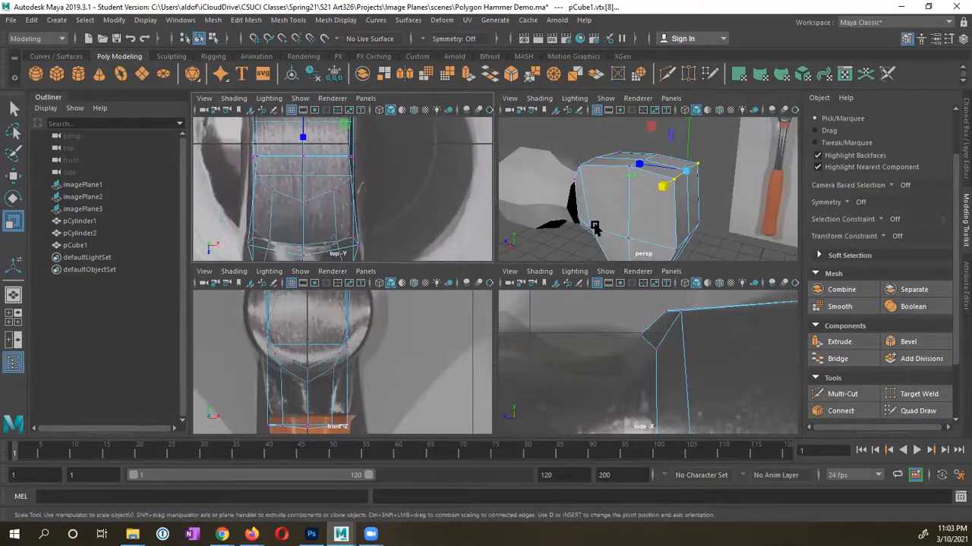
pyautogui.keyDown('alt'); pyautogui.moveTo(595, 229); pyautogui.dragTo(686, 208); pyautogui.keyUp('alt')
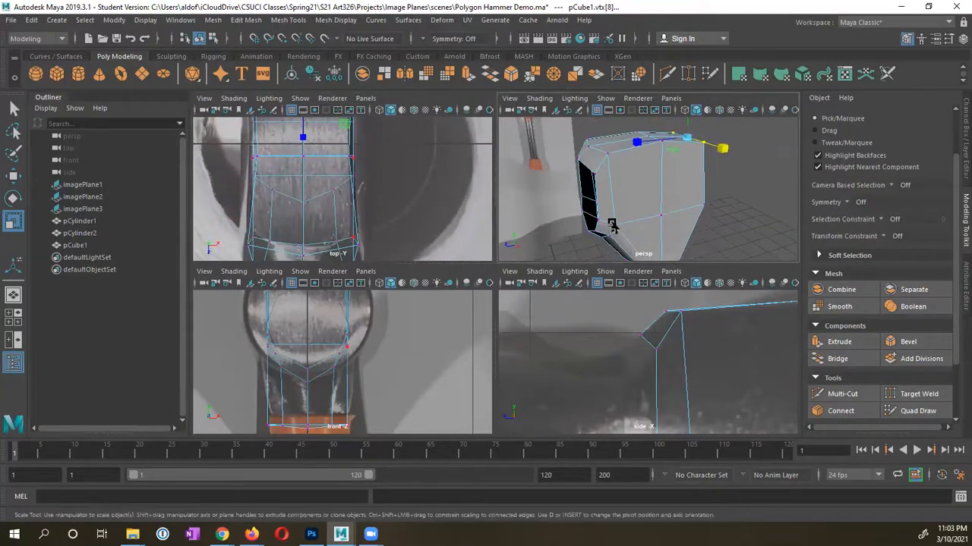
pyautogui.click(636, 222)
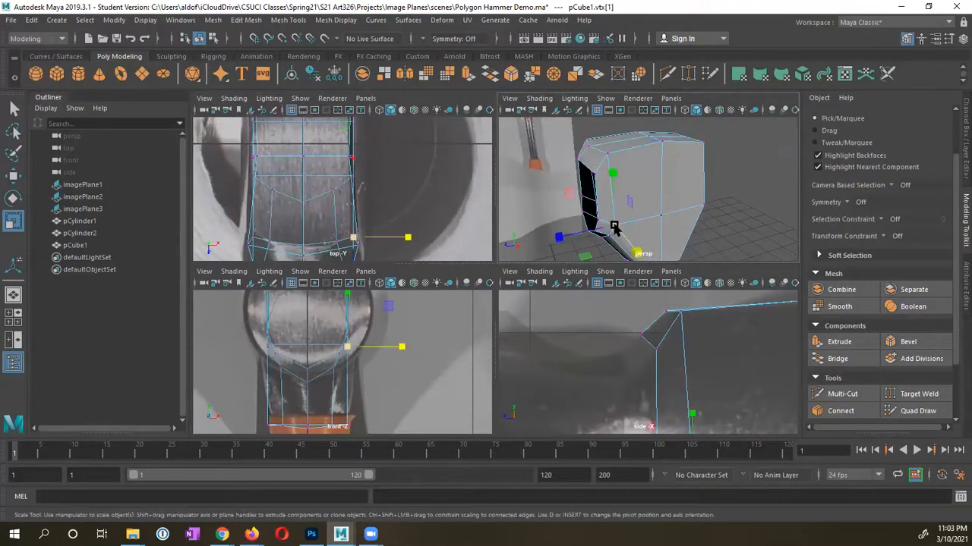
pyautogui.keyDown('shift'); pyautogui.click(704, 206); pyautogui.keyUp('shift')
pyautogui.keyDown('alt'); pyautogui.moveTo(616, 340); pyautogui.dragTo(555, 272, button='middle'); pyautogui.keyUp('alt')
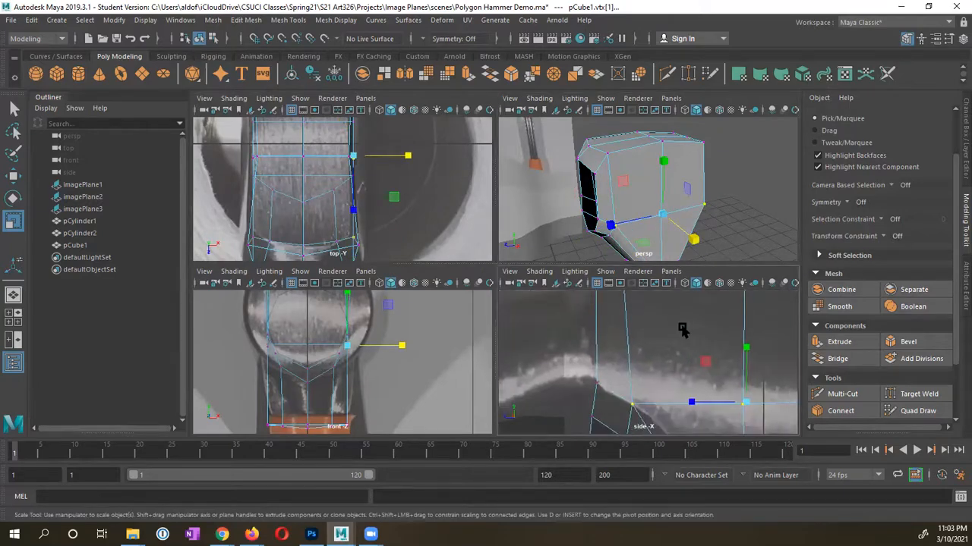
pyautogui.scroll(-6, 682, 327)
pyautogui.click(711, 363)
pyautogui.moveTo(719, 365); pyautogui.dragTo(635, 379)
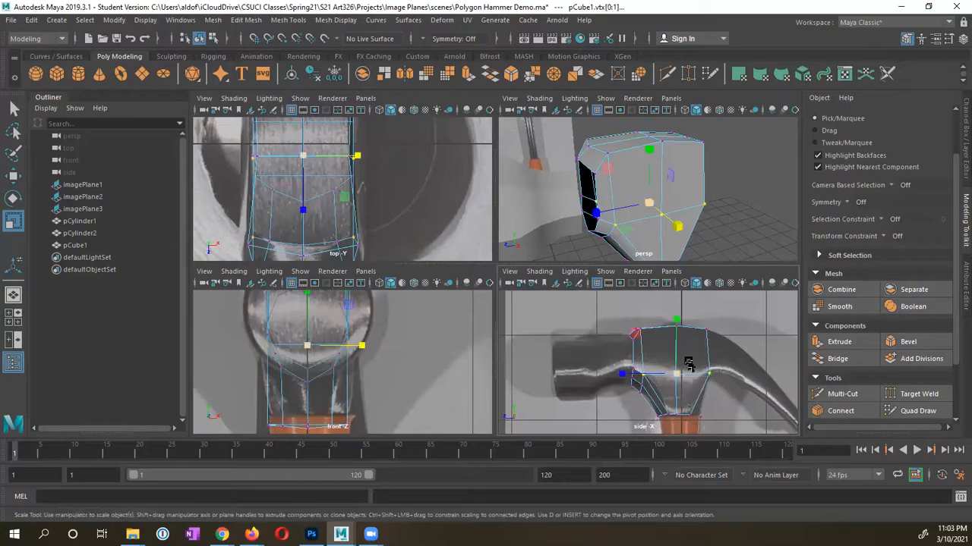
pyautogui.keyDown('alt'); pyautogui.moveTo(662, 227); pyautogui.dragTo(723, 230); pyautogui.keyUp('alt')
pyautogui.keyDown('alt'); pyautogui.moveTo(402, 182); pyautogui.dragTo(401, 212, button='middle'); pyautogui.keyUp('alt')
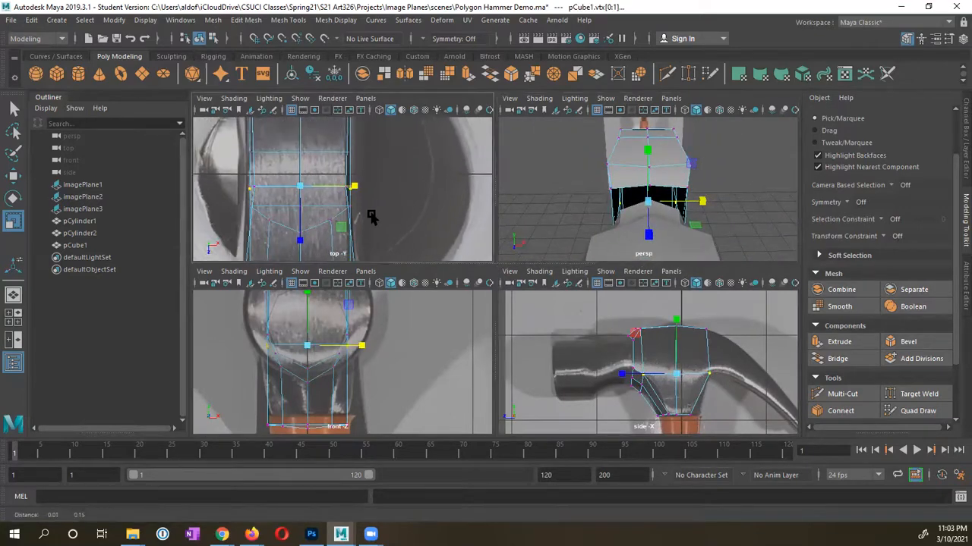
pyautogui.moveTo(353, 186); pyautogui.dragTo(367, 187)
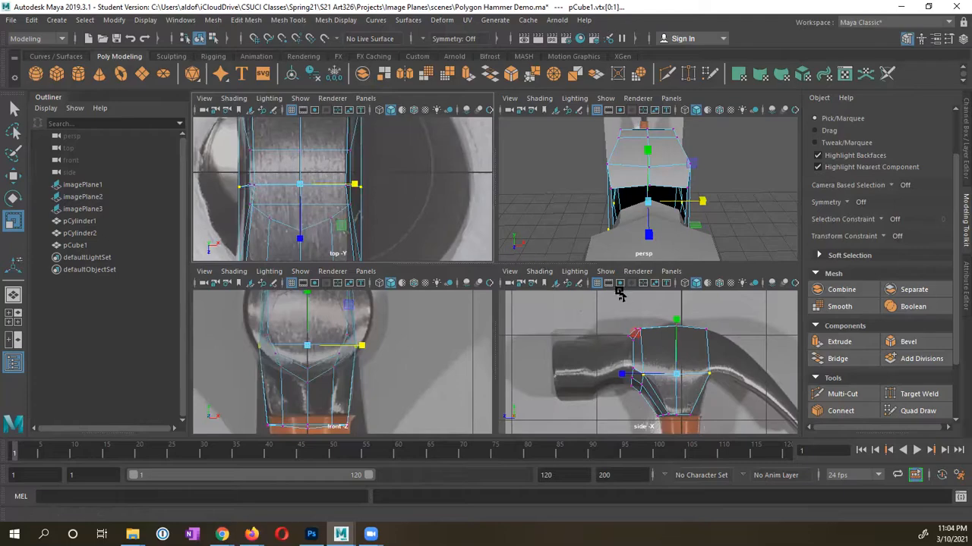
pyautogui.keyDown('alt'); pyautogui.moveTo(660, 215); pyautogui.dragTo(766, 195); pyautogui.keyUp('alt')
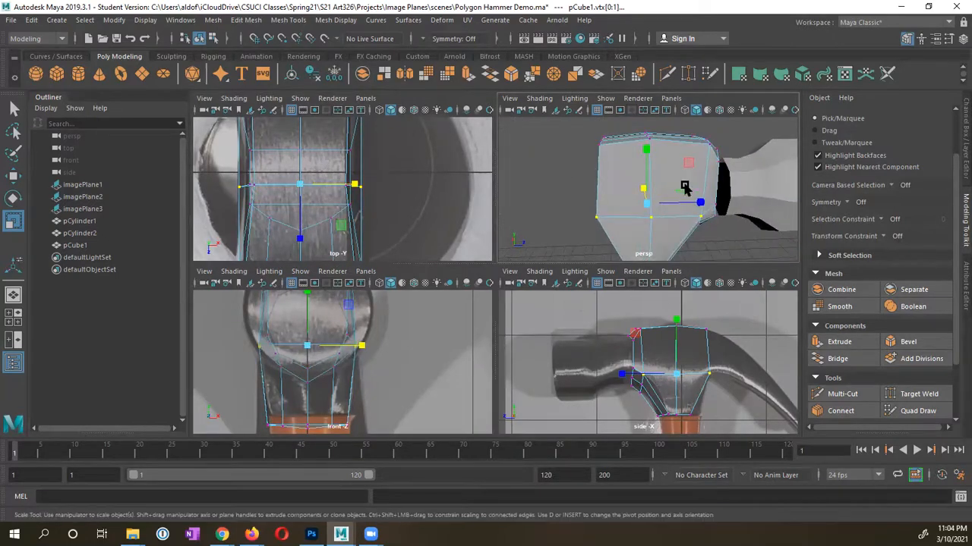
pyautogui.keyDown('alt'); pyautogui.moveTo(595, 155); pyautogui.dragTo(625, 193); pyautogui.keyUp('alt')
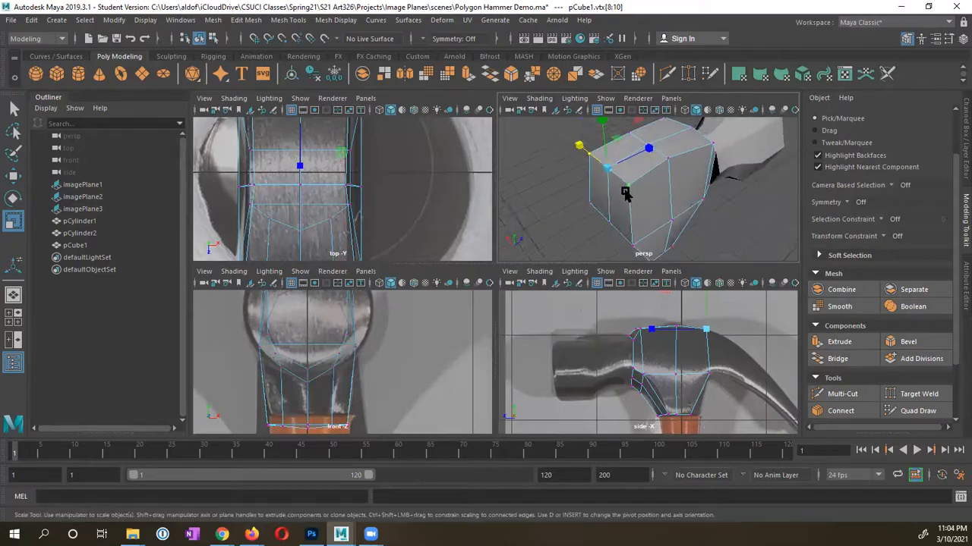
pyautogui.moveTo(559, 174); pyautogui.dragTo(682, 122)
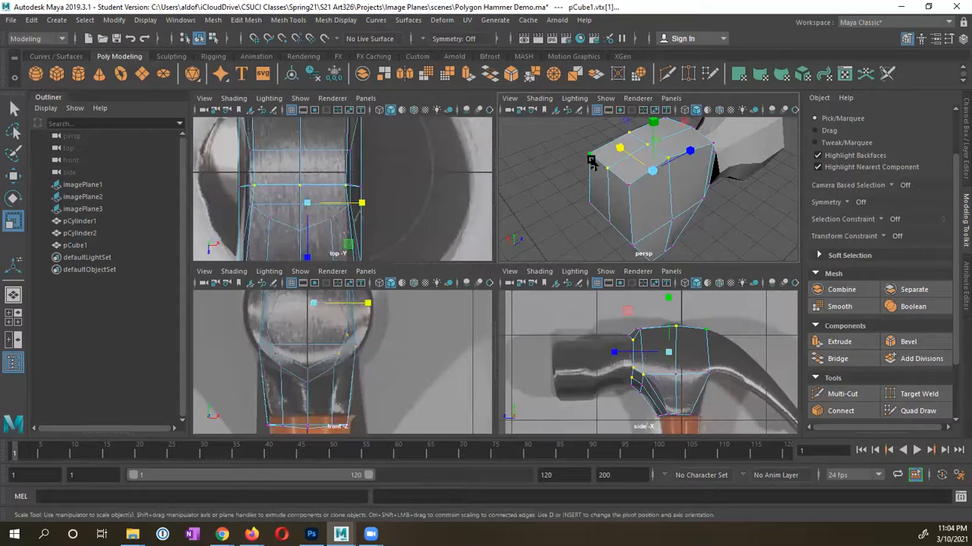
pyautogui.keyDown('alt'); pyautogui.moveTo(598, 168); pyautogui.dragTo(678, 210); pyautogui.keyUp('alt')
# Return to whole-object selection and combine pCylinder2 and pCube1 into a single mesh
pyautogui.click(737, 176)
pyautogui.moveTo(653, 199); pyautogui.dragTo(691, 179, button='right')
pyautogui.keyDown('alt'); pyautogui.moveTo(644, 184); pyautogui.dragTo(674, 171); pyautogui.keyUp('alt')
pyautogui.press('space')
pyautogui.keyDown('alt'); pyautogui.moveTo(531, 273); pyautogui.dragTo(646, 236, button='middle'); pyautogui.keyUp('alt')
pyautogui.keyDown('alt'); pyautogui.moveTo(646, 236); pyautogui.dragTo(477, 259, button='right'); pyautogui.keyUp('alt')
pyautogui.moveTo(478, 337); pyautogui.dragTo(562, 274)
pyautogui.moveTo(540, 285)
pyautogui.keyDown('alt'); pyautogui.mouseDown()
pyautogui.moveTo(468, 282)
pyautogui.moveTo(529, 262)
pyautogui.moveTo(538, 287)
pyautogui.mouseUp(); pyautogui.keyUp('alt')
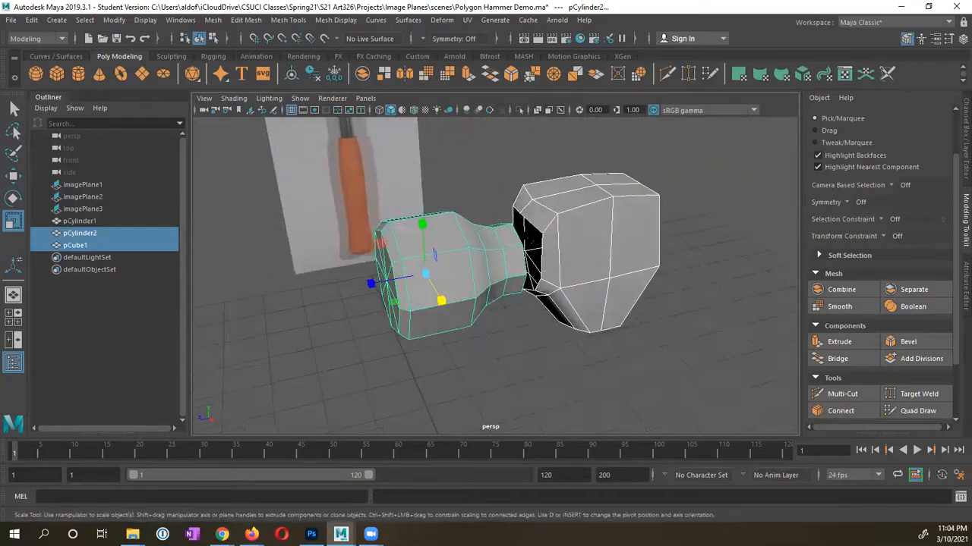
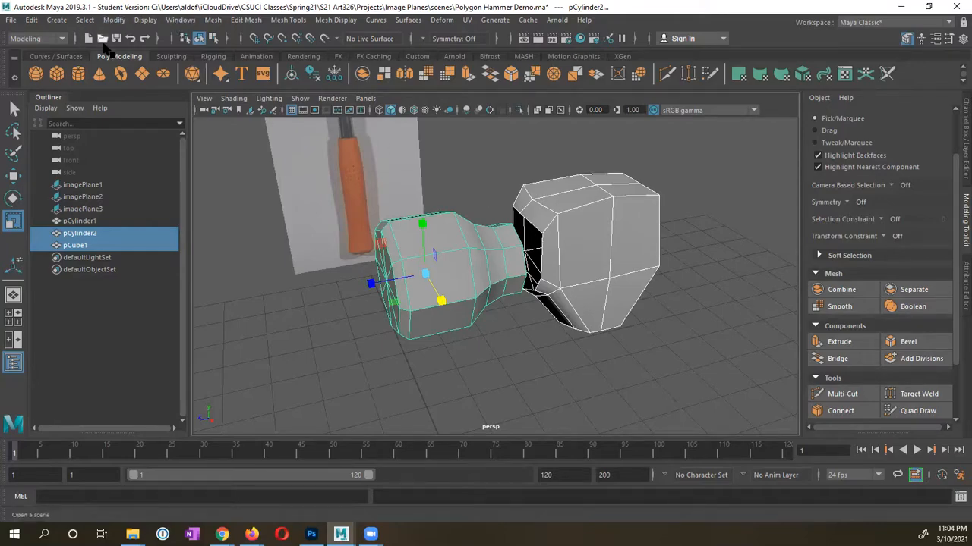
pyautogui.click(213, 21)
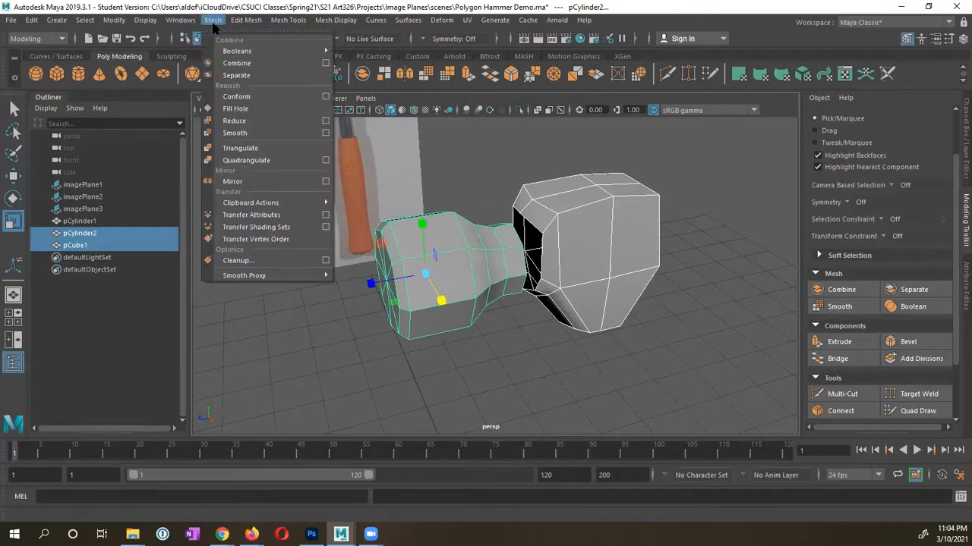
pyautogui.click(235, 63)
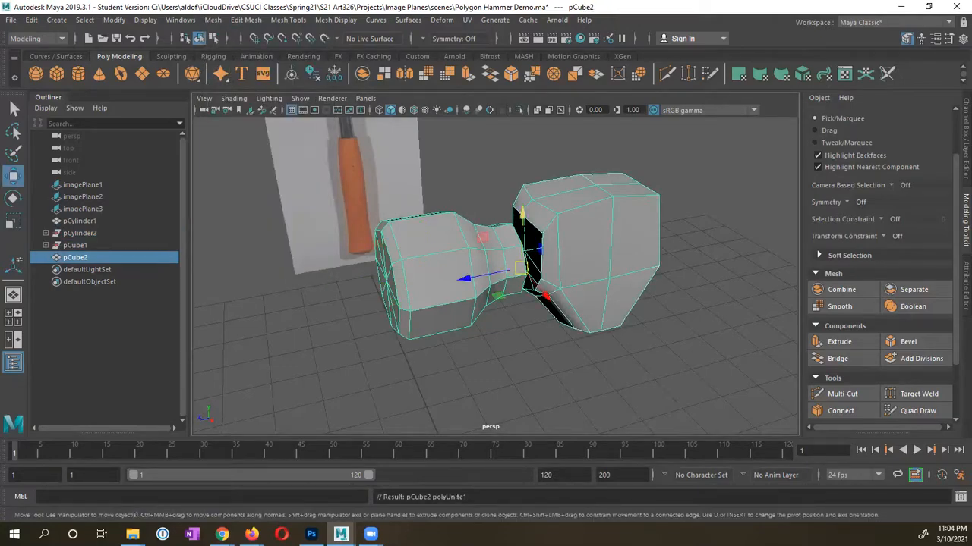
# Examine the combined head as one object, focusing on the gap between the neck's end and the block's opening
pyautogui.moveTo(525, 238)
pyautogui.keyDown('alt'); pyautogui.mouseDown()
pyautogui.moveTo(439, 241)
pyautogui.moveTo(510, 244)
pyautogui.mouseUp(); pyautogui.keyUp('alt')
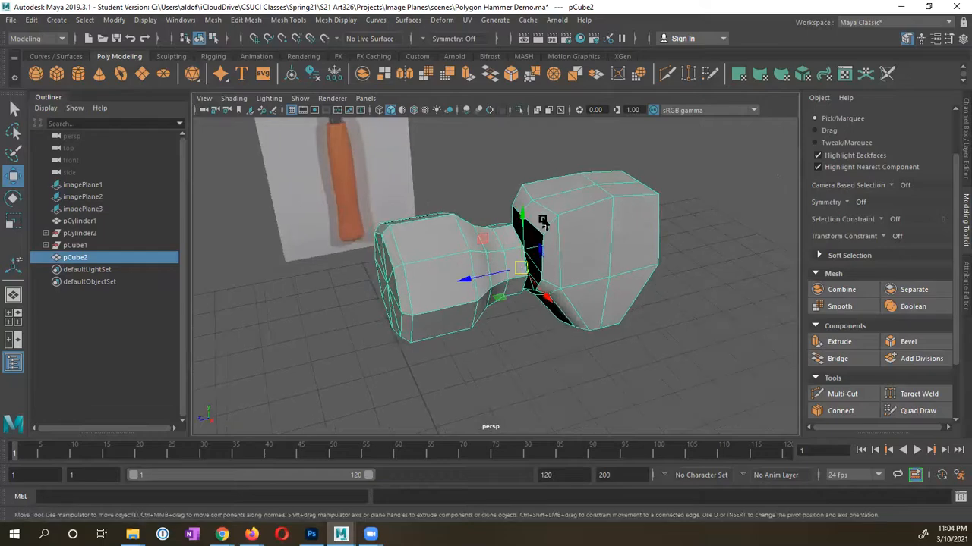
pyautogui.keyDown('alt'); pyautogui.moveTo(454, 247); pyautogui.dragTo(653, 232, button='right'); pyautogui.keyUp('alt')
pyautogui.keyDown('alt'); pyautogui.moveTo(592, 201); pyautogui.dragTo(523, 204); pyautogui.keyUp('alt')
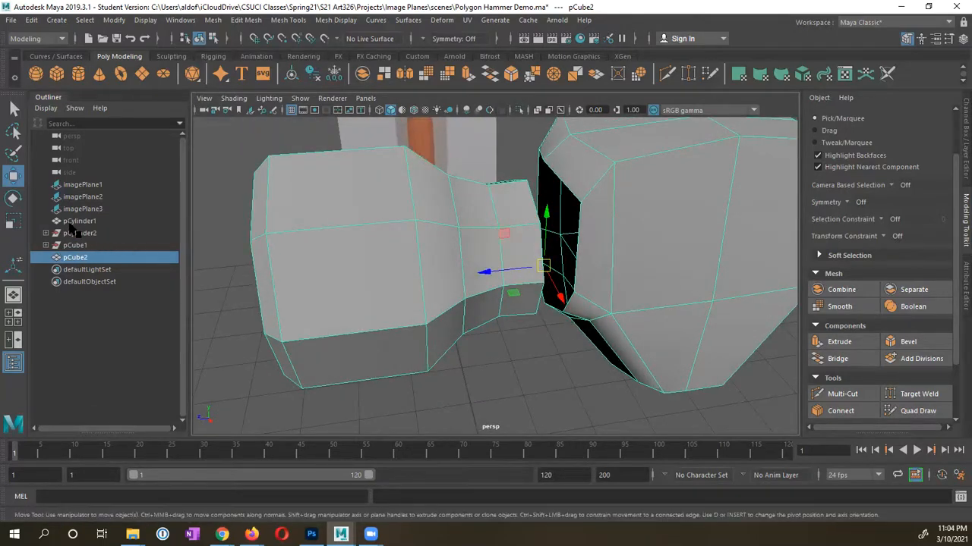
pyautogui.keyDown('alt'); pyautogui.moveTo(537, 248); pyautogui.dragTo(514, 238); pyautogui.keyUp('alt')
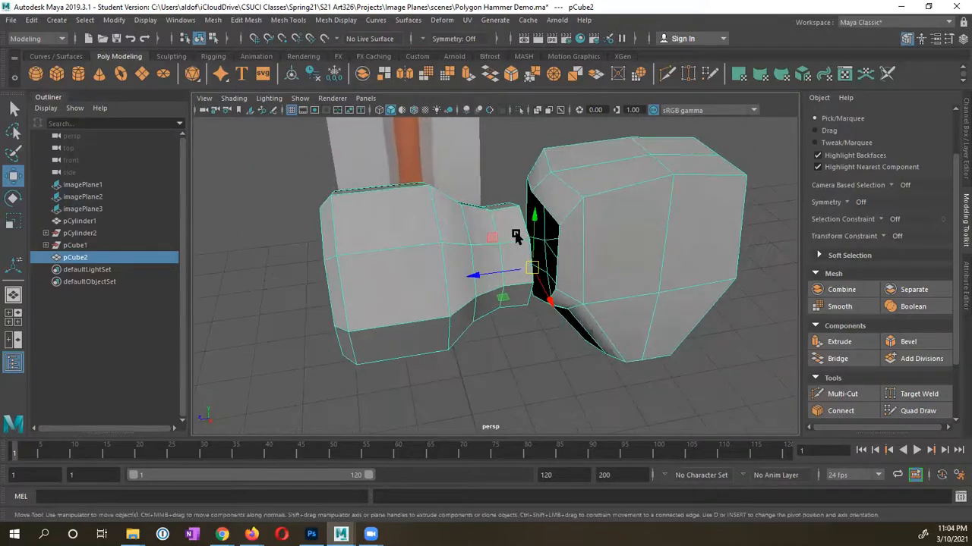
pyautogui.click(233, 258)
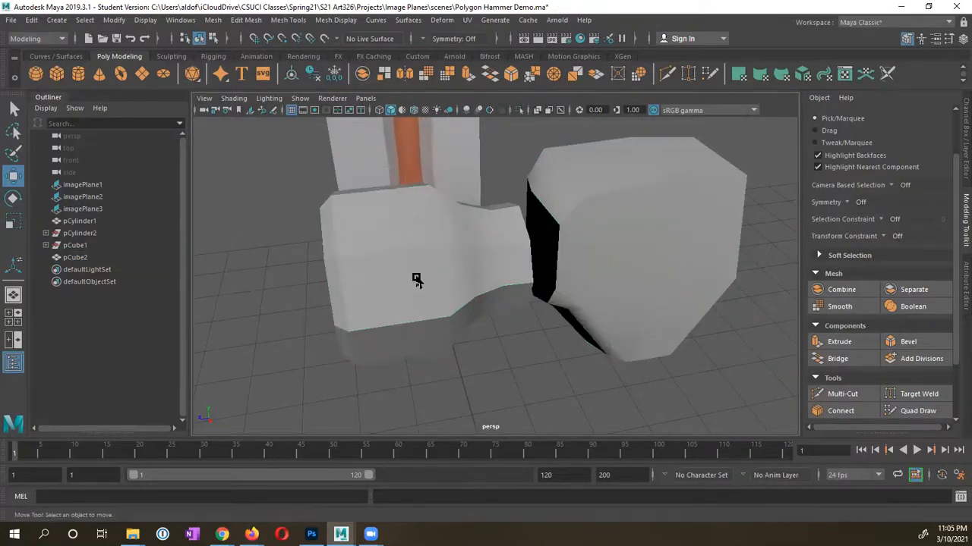
pyautogui.click(416, 279)
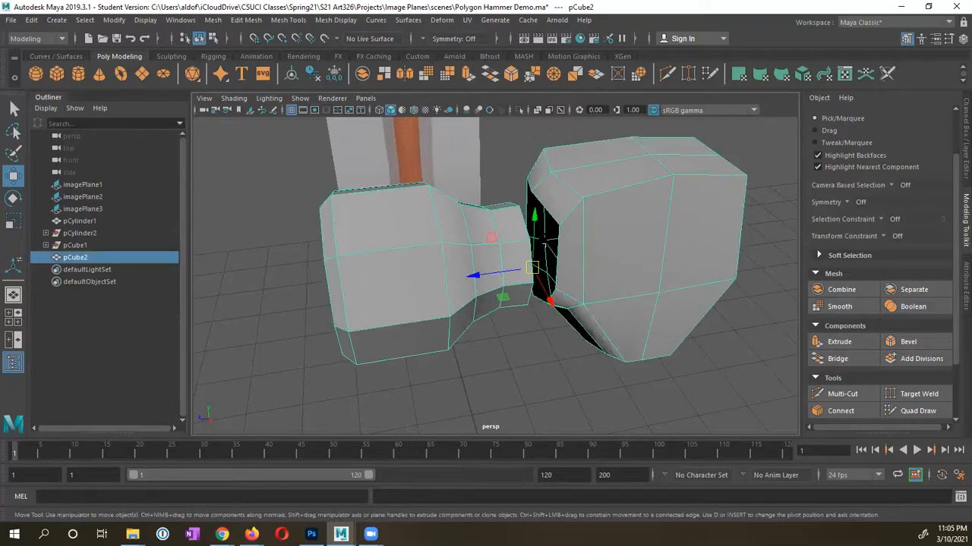
pyautogui.keyDown('alt'); pyautogui.moveTo(516, 308); pyautogui.dragTo(574, 318); pyautogui.keyUp('alt')
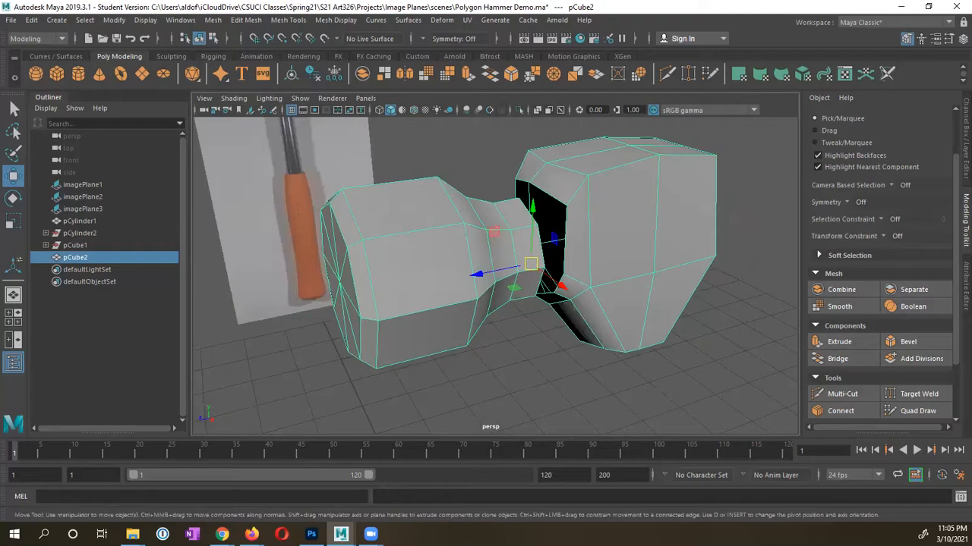
pyautogui.keyDown('alt'); pyautogui.moveTo(493, 228); pyautogui.dragTo(523, 230); pyautogui.keyUp('alt')
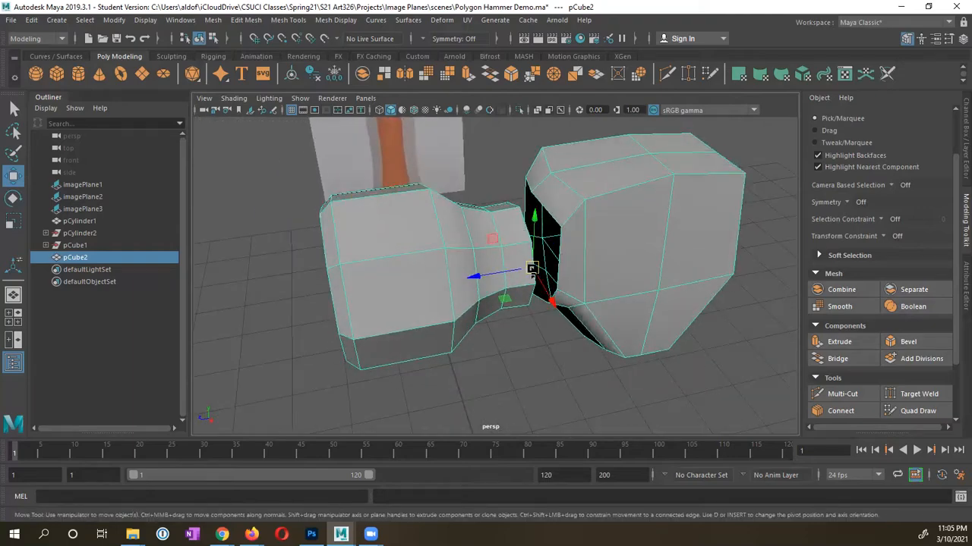
pyautogui.keyDown('alt'); pyautogui.moveTo(532, 268); pyautogui.dragTo(634, 271); pyautogui.keyUp('alt')
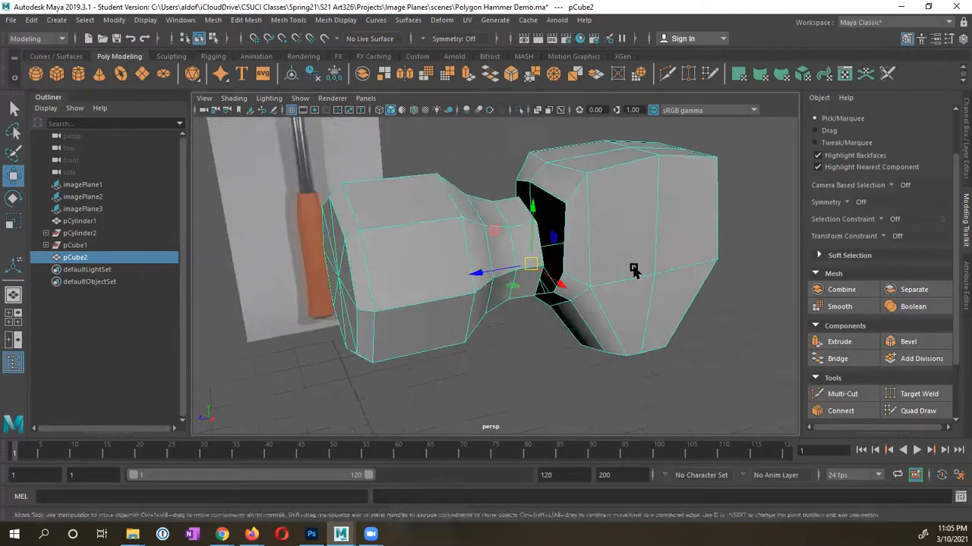
# Bridge the border edges of the neck's end to the matching edges of the block's opening
pyautogui.moveTo(955, 282); pyautogui.dragTo(953, 308)
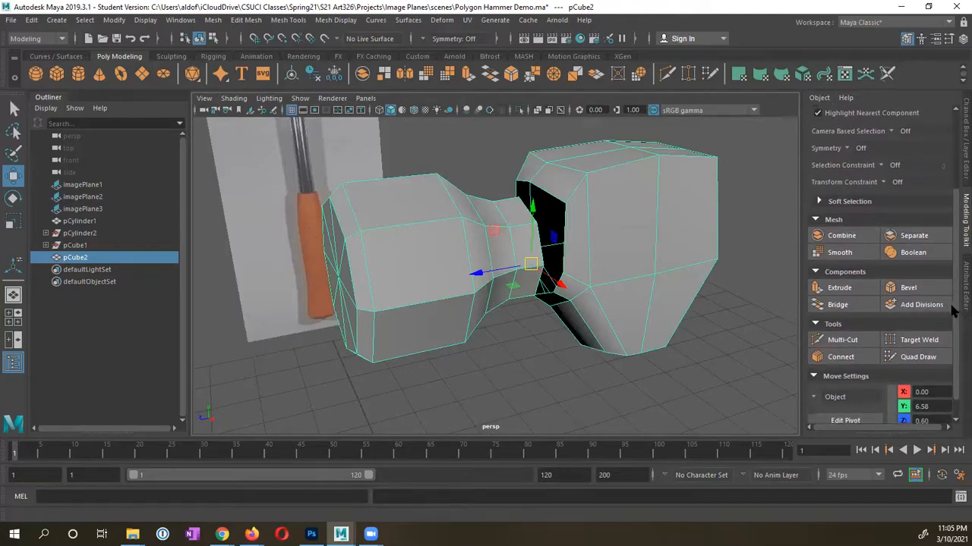
pyautogui.click(838, 305)
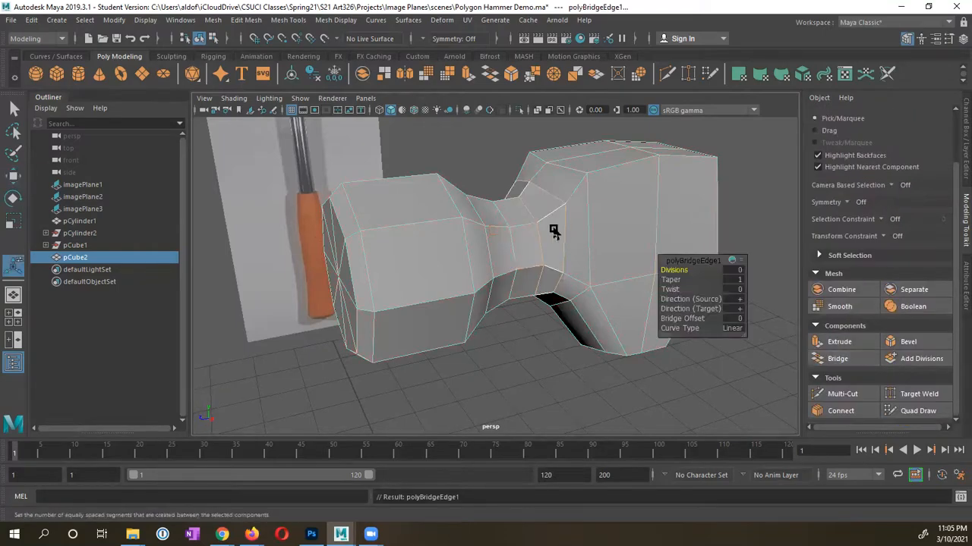
pyautogui.moveTo(526, 240)
pyautogui.keyDown('alt'); pyautogui.mouseDown()
pyautogui.moveTo(559, 180)
pyautogui.moveTo(559, 200)
pyautogui.moveTo(540, 191)
pyautogui.moveTo(490, 269)
pyautogui.moveTo(557, 274)
pyautogui.moveTo(629, 254)
pyautogui.moveTo(531, 219)
pyautogui.moveTo(471, 221)
pyautogui.moveTo(505, 211)
pyautogui.moveTo(497, 208)
pyautogui.moveTo(384, 219)
pyautogui.moveTo(456, 210)
pyautogui.moveTo(535, 222)
pyautogui.mouseUp(); pyautogui.keyUp('alt')
pyautogui.keyDown('alt'); pyautogui.moveTo(556, 260); pyautogui.dragTo(507, 256); pyautogui.keyUp('alt')
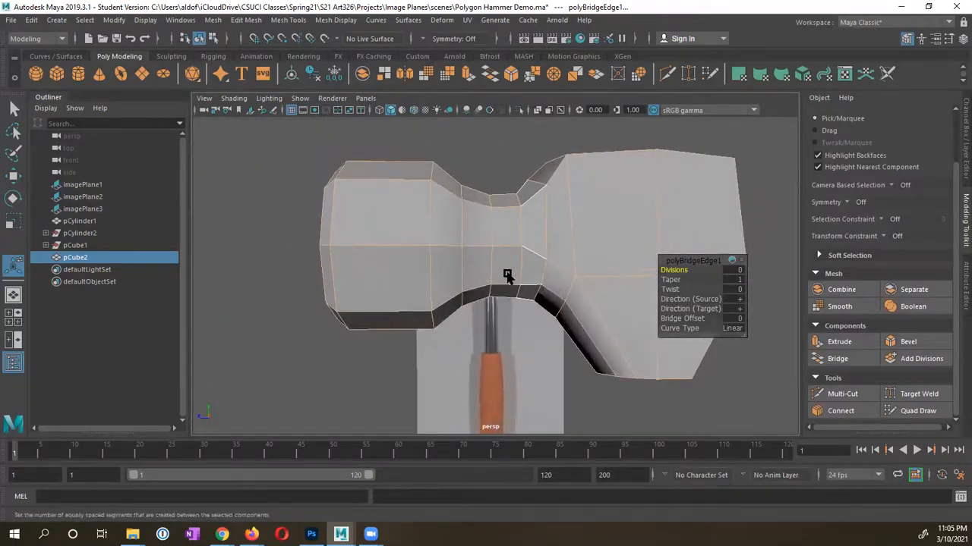
# In the side view, move the mid-height vertex at the neck's bridged end slightly down to a height of about 6.65
pyautogui.press('space')
pyautogui.press('space')
pyautogui.keyDown('alt'); pyautogui.moveTo(480, 343); pyautogui.dragTo(592, 326, button='right'); pyautogui.keyUp('alt')
pyautogui.keyDown('alt'); pyautogui.moveTo(451, 315); pyautogui.dragTo(479, 303, button='middle'); pyautogui.keyUp('alt')
pyautogui.keyDown('alt'); pyautogui.moveTo(480, 303); pyautogui.dragTo(556, 308, button='right'); pyautogui.keyUp('alt')
pyautogui.keyDown('alt'); pyautogui.moveTo(556, 308); pyautogui.dragTo(560, 299, button='middle'); pyautogui.keyUp('alt')
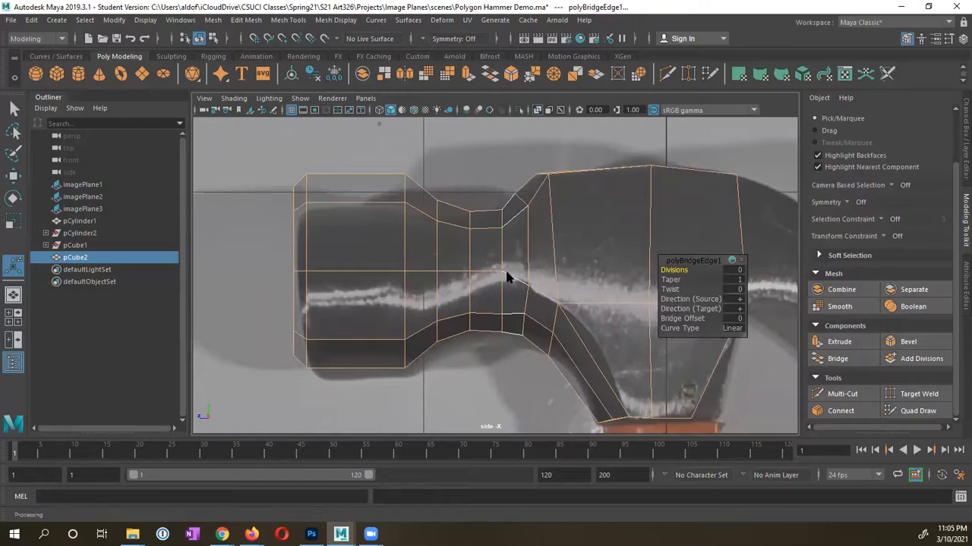
pyautogui.moveTo(506, 262); pyautogui.dragTo(445, 201, button='right')
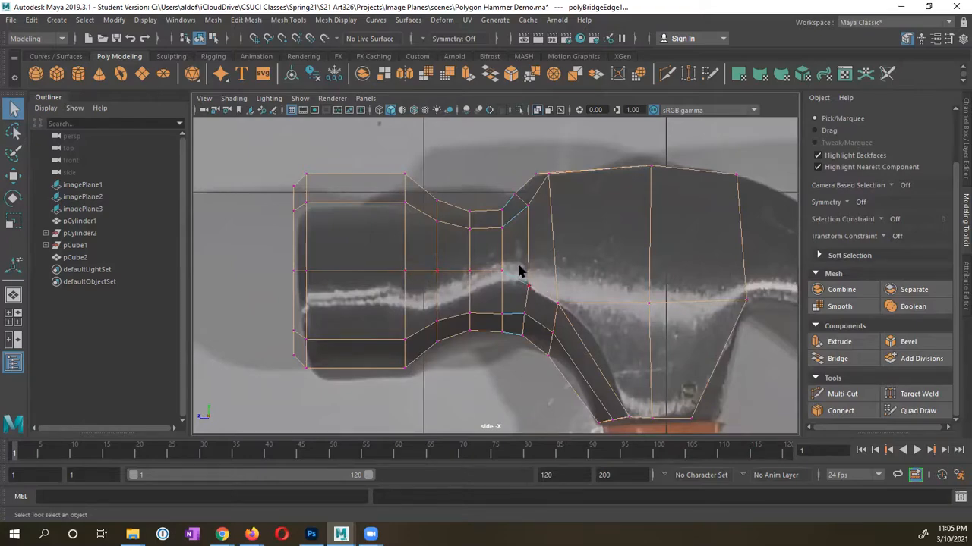
pyautogui.click(501, 271)
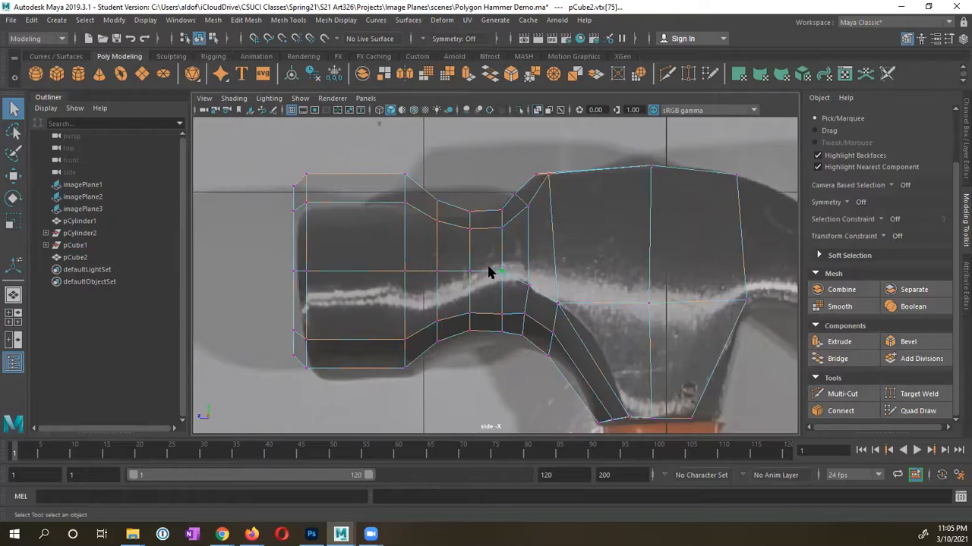
pyautogui.press('w')
pyautogui.moveTo(503, 238); pyautogui.dragTo(505, 247)
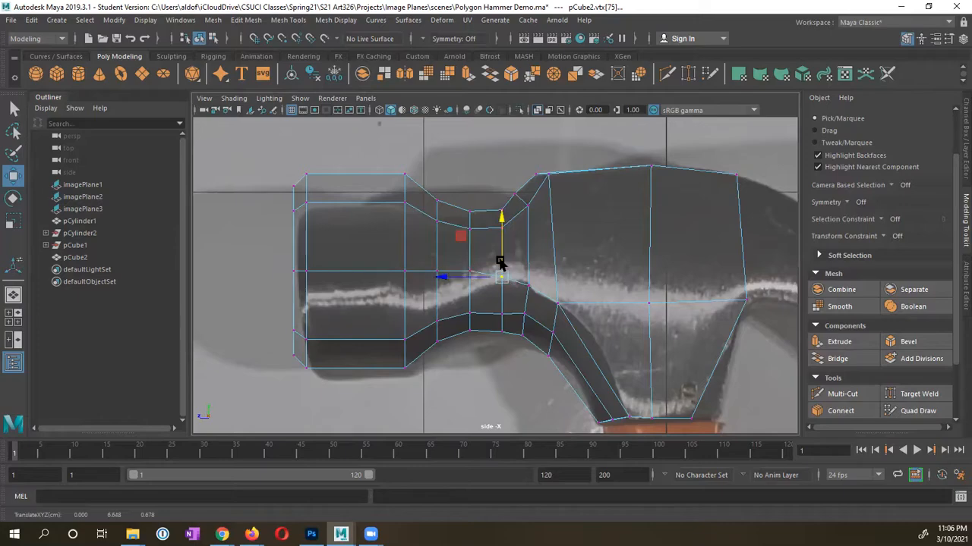
# Nudge the upper vertices on both sides of the bridged seam in the side view to smooth the neck's curve into the block
pyautogui.click(505, 181)
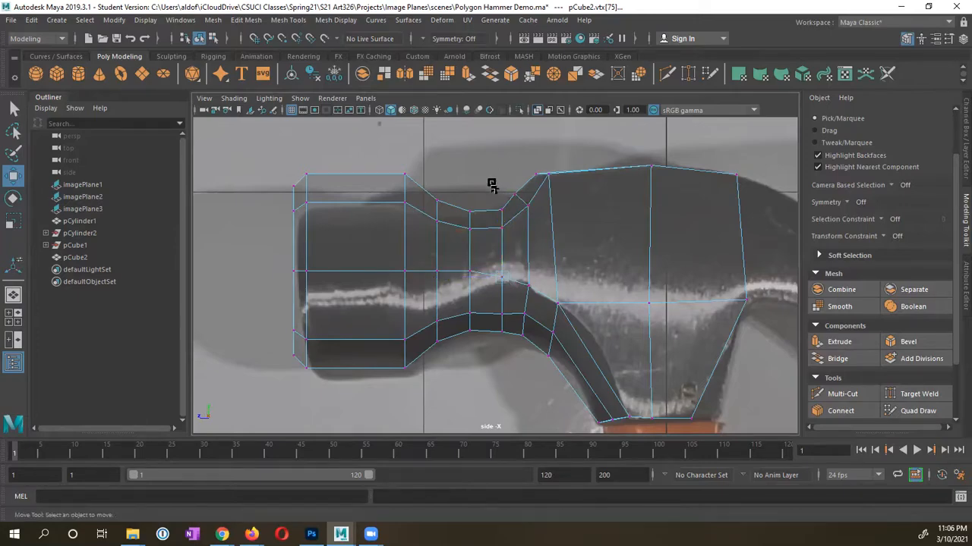
pyautogui.click(531, 207)
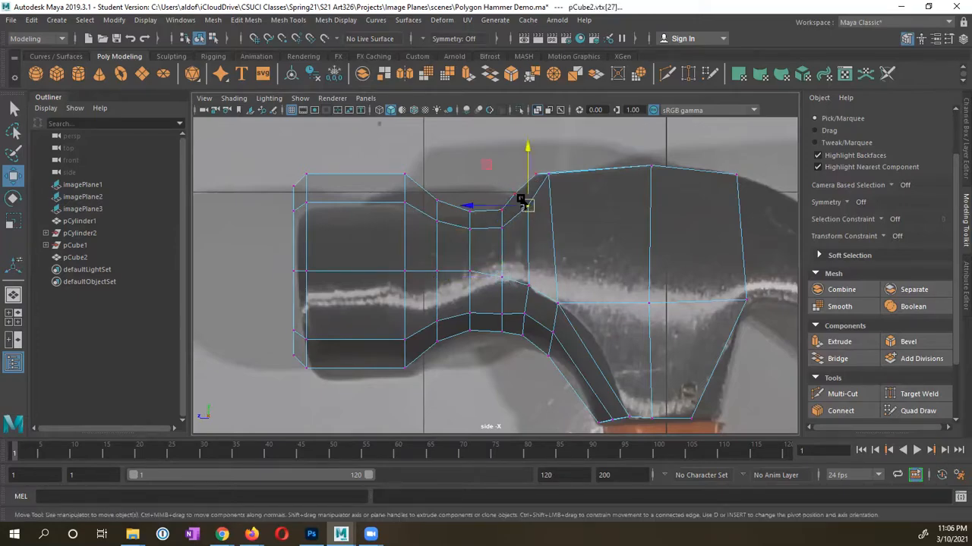
pyautogui.moveTo(528, 205); pyautogui.dragTo(524, 205)
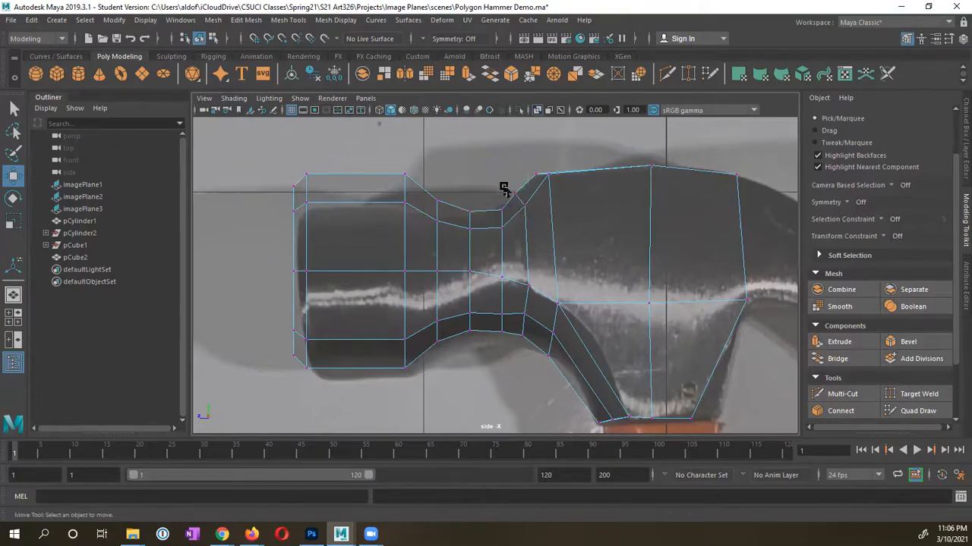
pyautogui.click(517, 195)
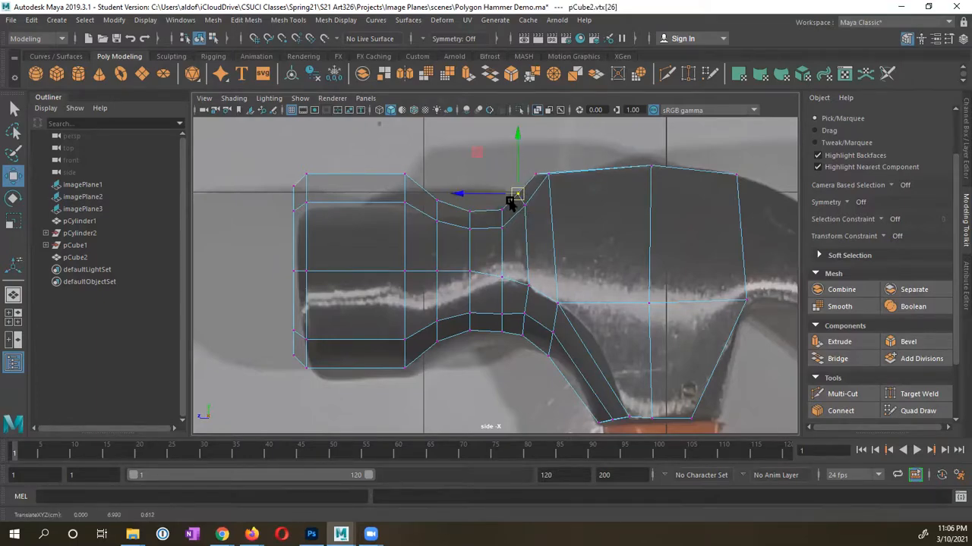
pyautogui.click(499, 206)
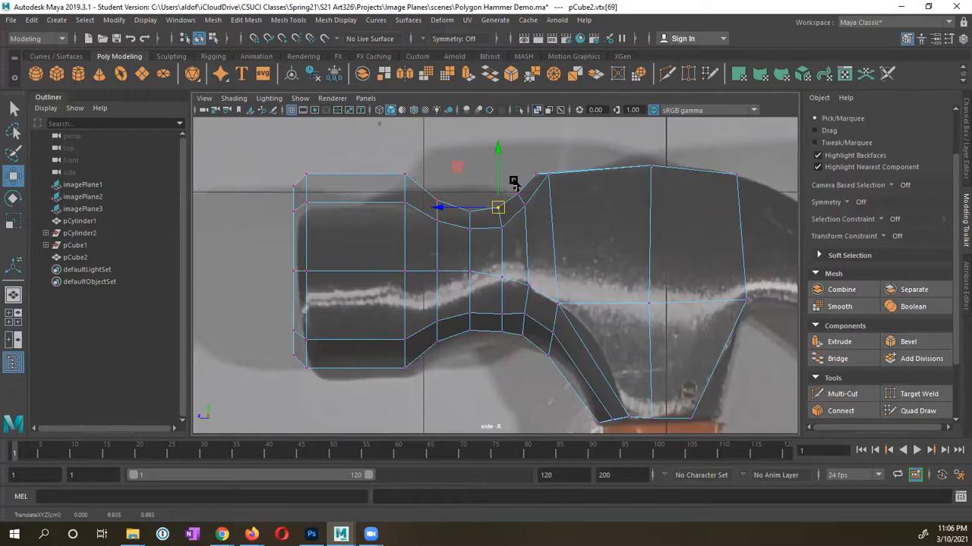
pyautogui.press('space')
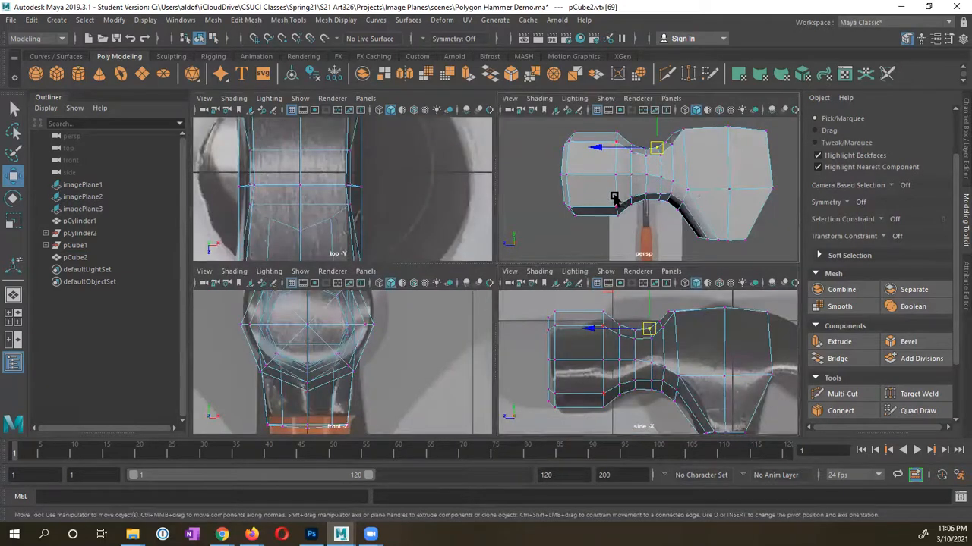
# In the side view, select the row of vertices along the block's lower edge above the orange collar and show the Move tool's snap settings
pyautogui.press('space')
pyautogui.keyDown('alt'); pyautogui.moveTo(489, 285); pyautogui.dragTo(542, 312); pyautogui.keyUp('alt')
pyautogui.press('space')
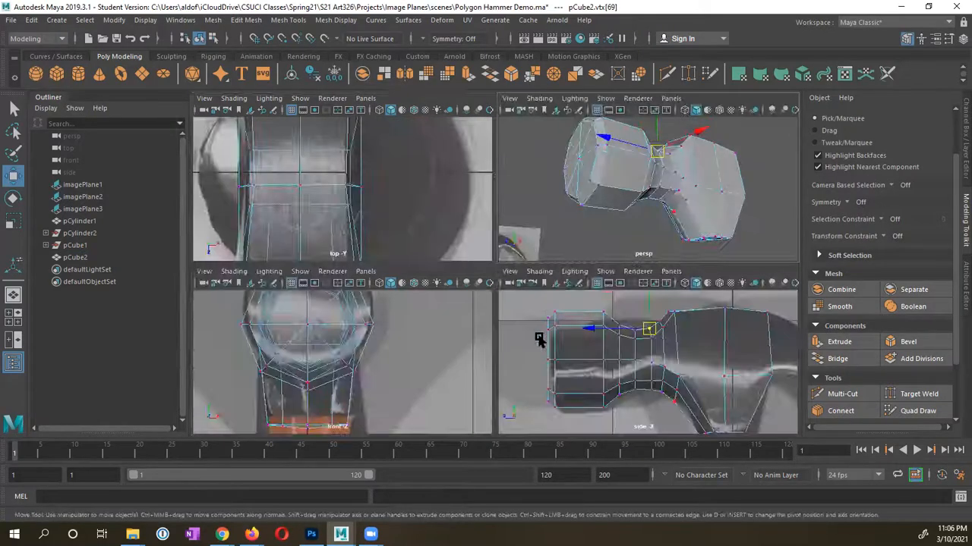
pyautogui.keyDown('alt'); pyautogui.moveTo(691, 385); pyautogui.dragTo(653, 339, button='middle'); pyautogui.keyUp('alt')
pyautogui.press('space')
pyautogui.keyDown('alt'); pyautogui.moveTo(644, 376); pyautogui.dragTo(603, 327, button='middle'); pyautogui.keyUp('alt')
pyautogui.keyDown('alt'); pyautogui.moveTo(469, 325); pyautogui.dragTo(582, 341, button='right'); pyautogui.keyUp('alt')
pyautogui.keyDown('alt'); pyautogui.moveTo(581, 341); pyautogui.dragTo(538, 328, button='middle'); pyautogui.keyUp('alt')
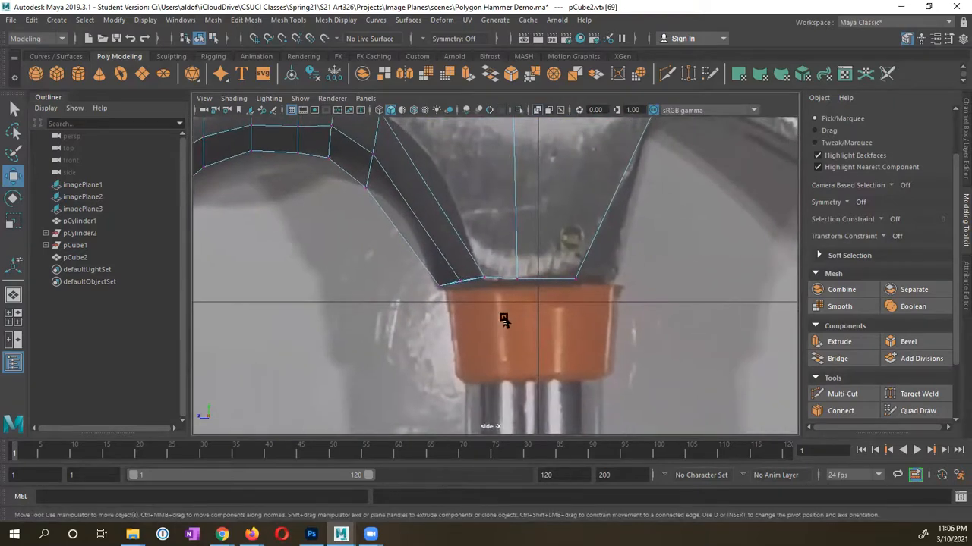
pyautogui.moveTo(402, 308); pyautogui.dragTo(655, 264)
pyautogui.doubleClick(13, 177)
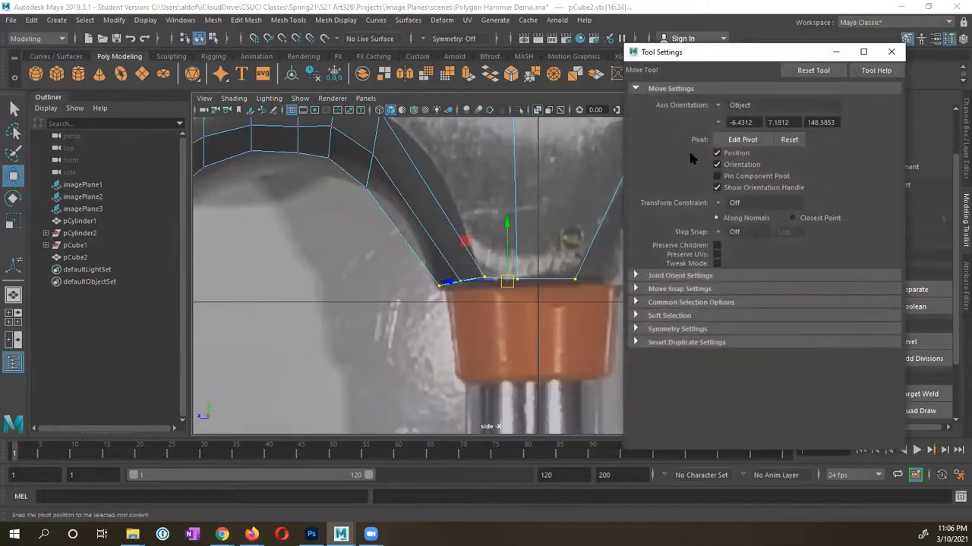
pyautogui.click(636, 289)
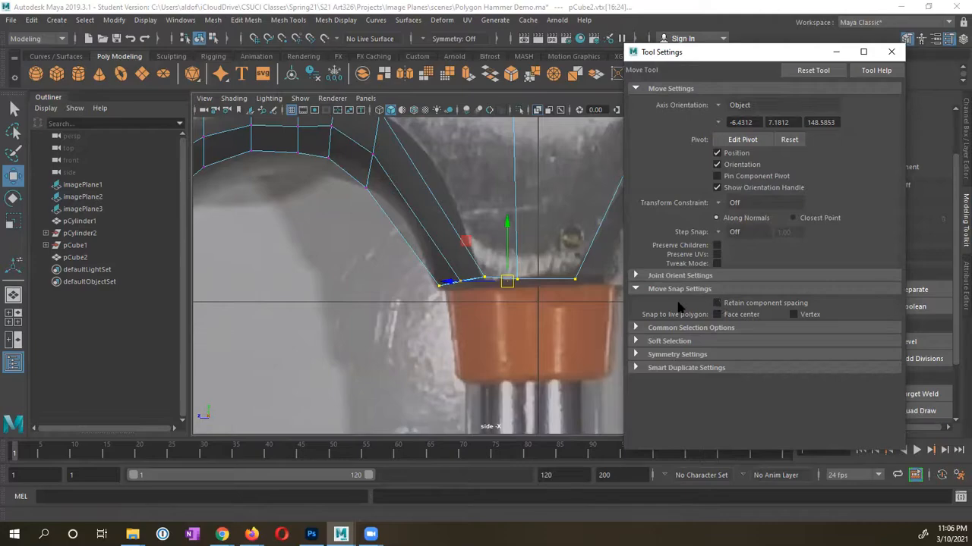
pyautogui.keyDown('alt'); pyautogui.moveTo(555, 267); pyautogui.dragTo(464, 269, button='middle'); pyautogui.keyUp('alt')
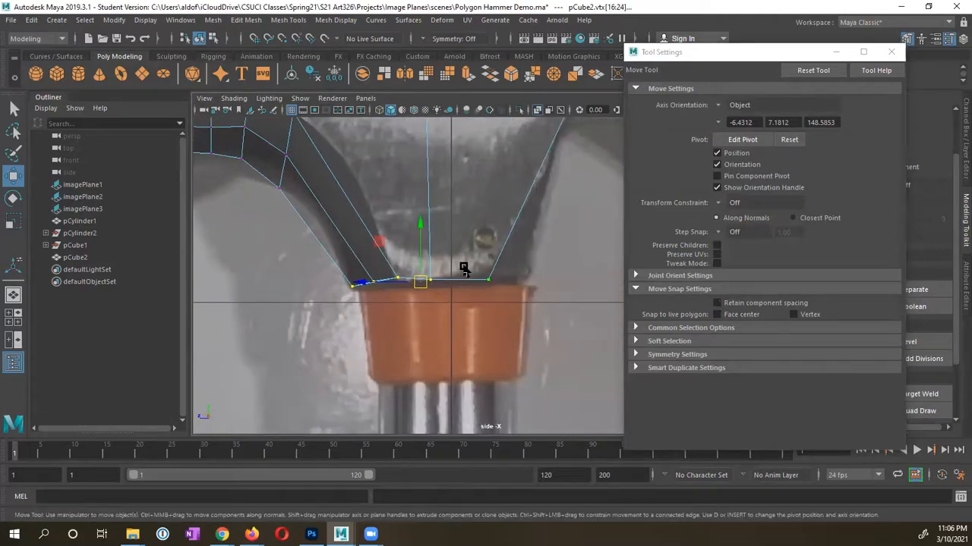
# Try to grid-snap the selected lower vertices vertically, switching on Retain component spacing between attempts
pyautogui.press('x')
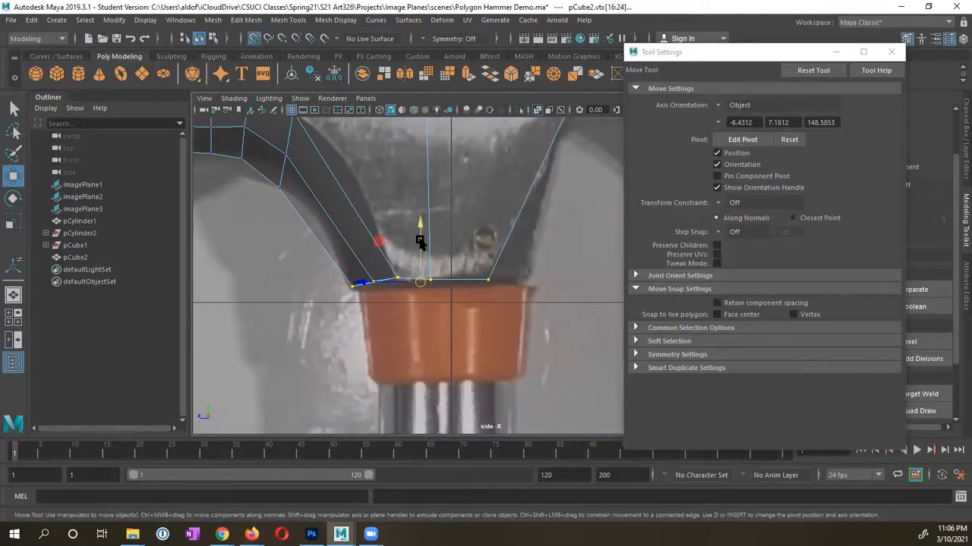
pyautogui.moveTo(419, 237); pyautogui.dragTo(421, 225)
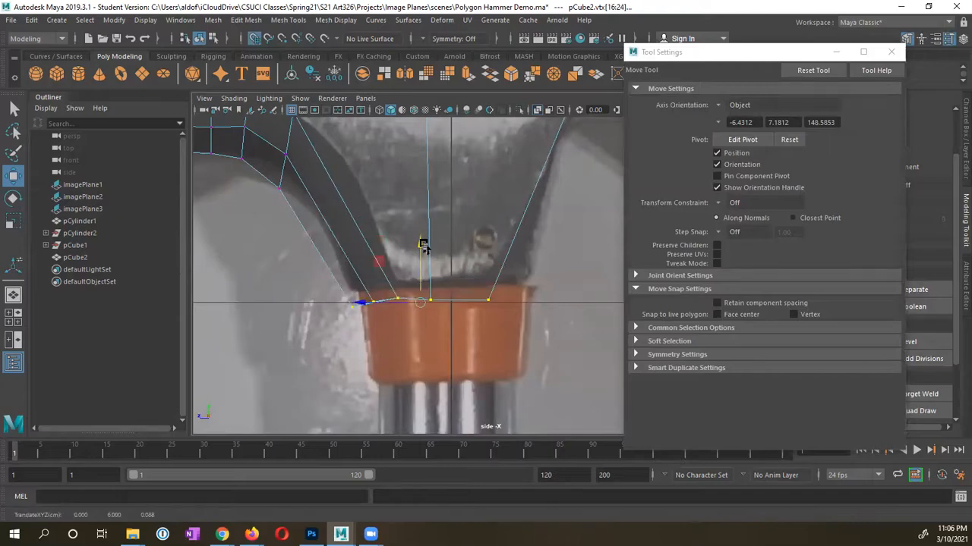
pyautogui.click(716, 302)
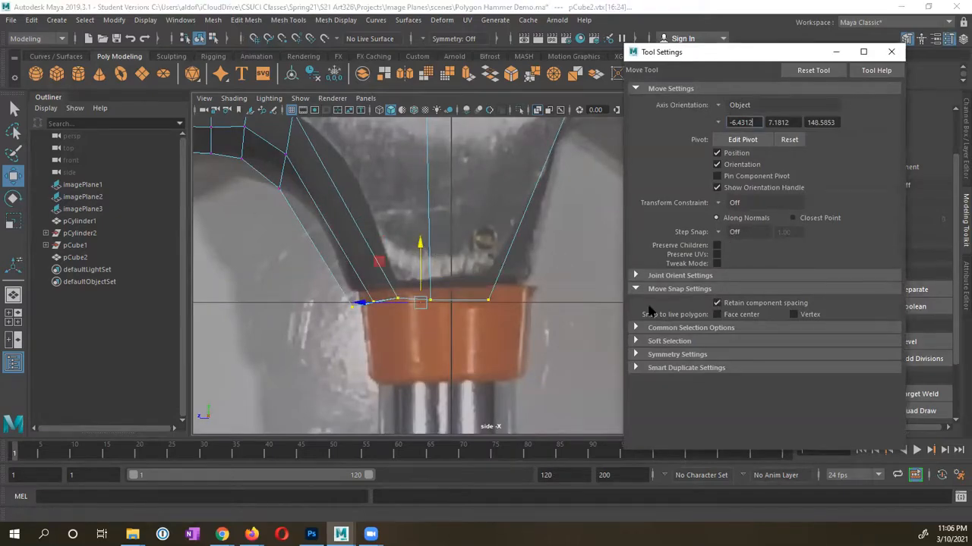
pyautogui.moveTo(423, 255)
pyautogui.mouseDown()
pyautogui.moveTo(423, 228)
pyautogui.moveTo(423, 263)
pyautogui.mouseUp()
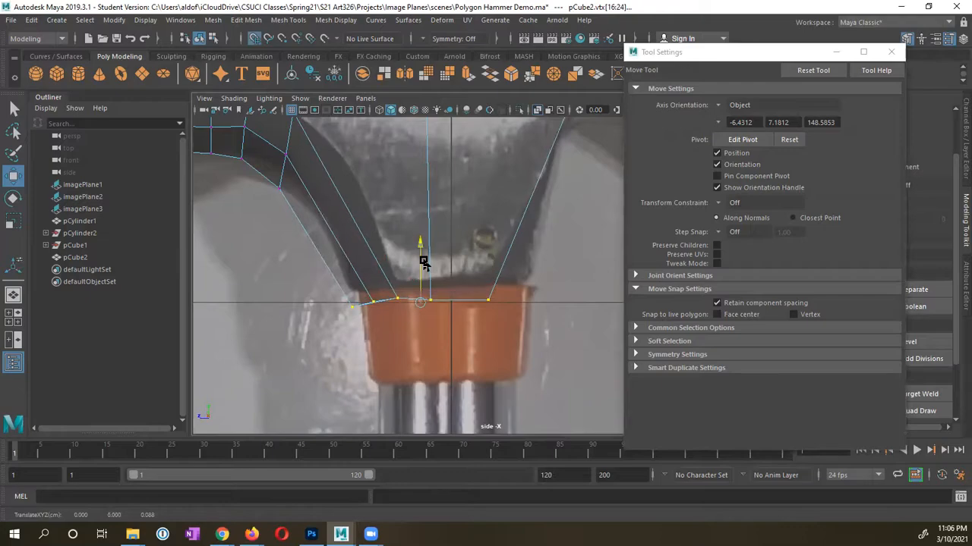
# Reset the Move tool to its defaults and flatten the lower vertices onto the grid line at height 6
pyautogui.click(816, 70)
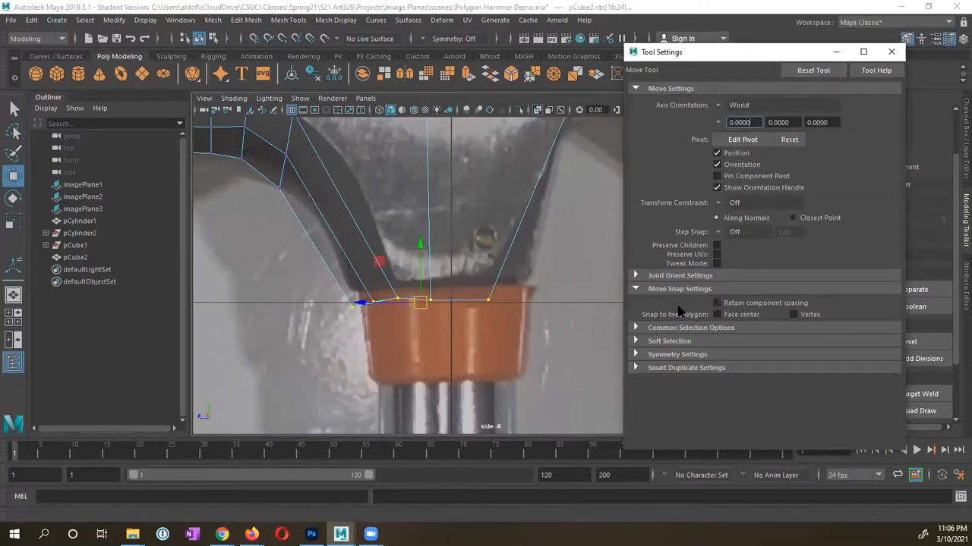
pyautogui.click(419, 247)
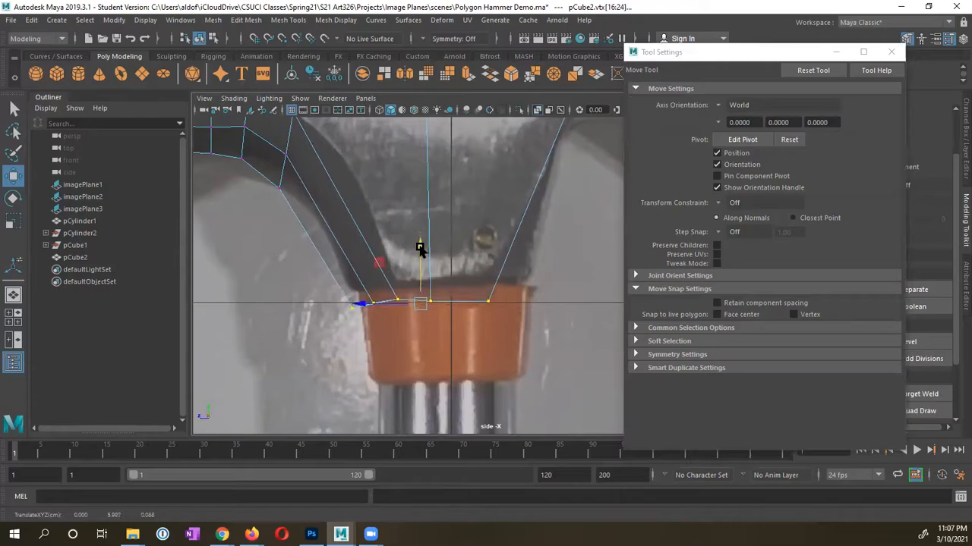
pyautogui.press('x')
pyautogui.moveTo(420, 247); pyautogui.dragTo(421, 278)
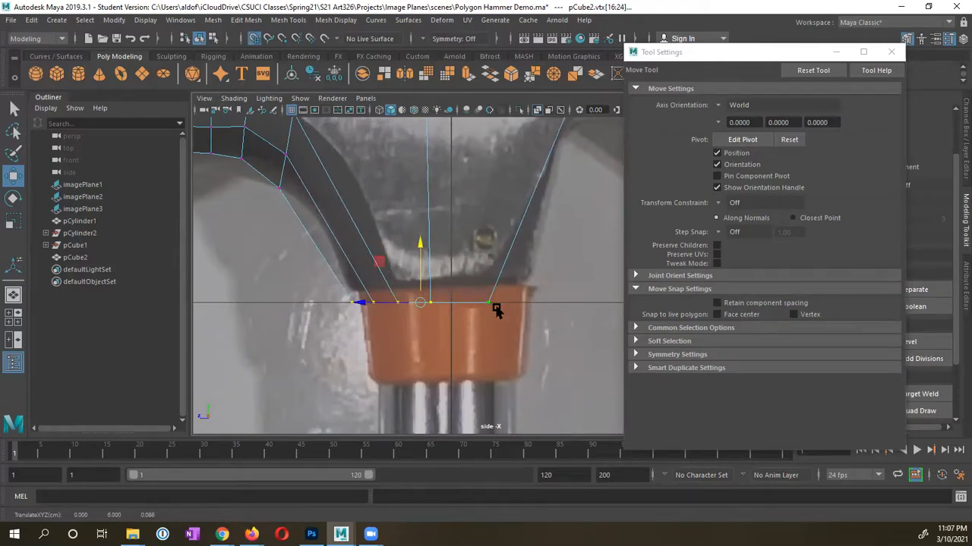
# Raise the flattened vertex row to a height of about 6.05, at the collar's upper edge, and close the tool settings
pyautogui.moveTo(421, 246); pyautogui.dragTo(425, 229)
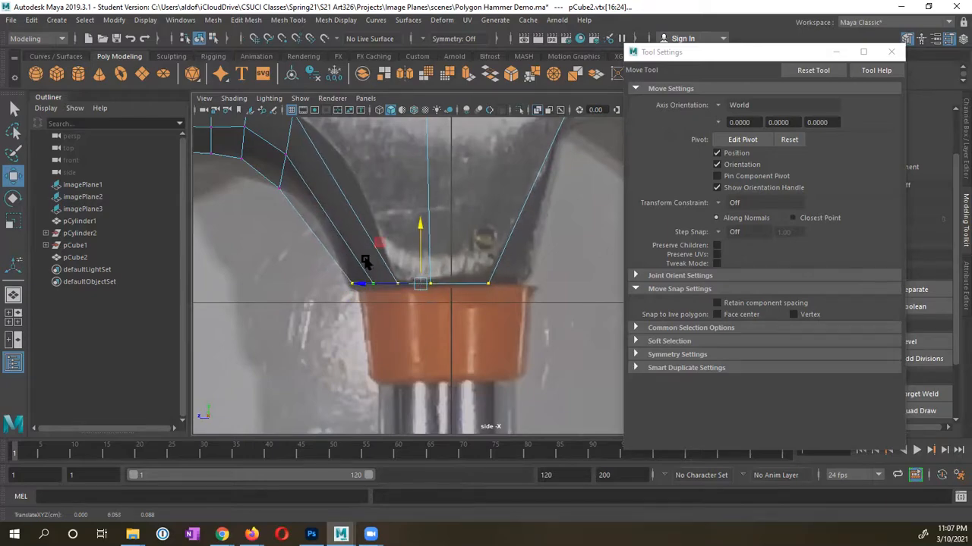
pyautogui.keyDown('alt'); pyautogui.moveTo(419, 222); pyautogui.dragTo(448, 314, button='middle'); pyautogui.keyUp('alt')
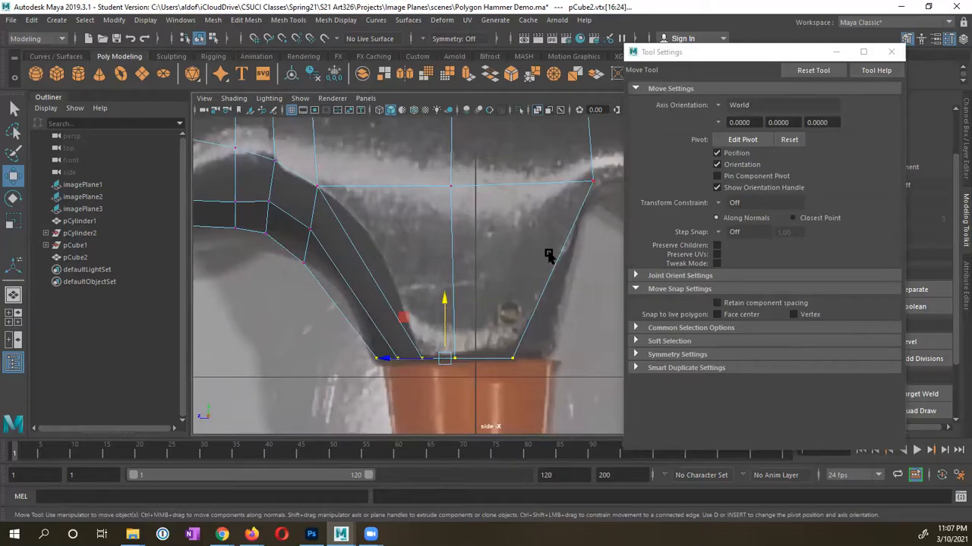
pyautogui.press('space')
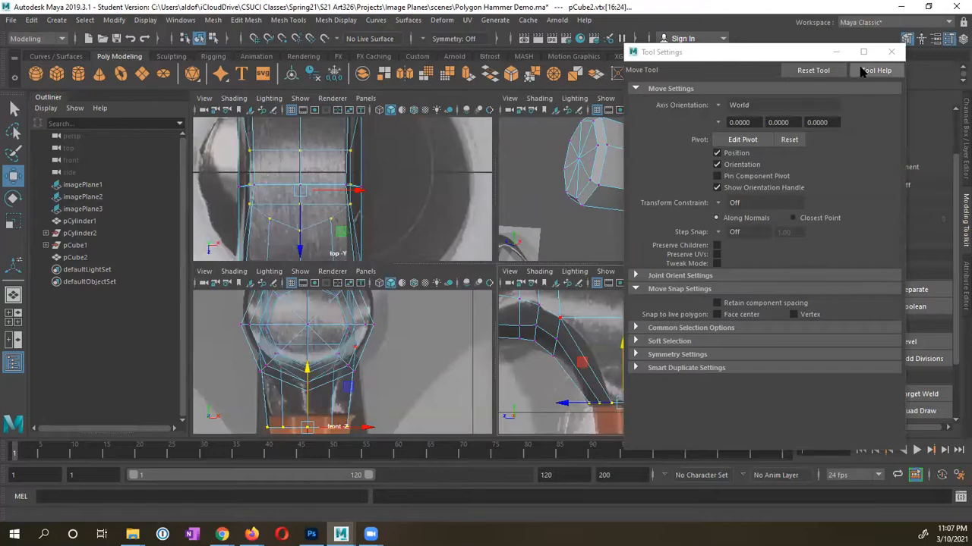
pyautogui.click(891, 52)
# Move the middle vertex of the block's lower claw-side edge outward along Z toward the collar's outer edge
pyautogui.keyDown('alt'); pyautogui.moveTo(685, 209); pyautogui.dragTo(650, 223); pyautogui.keyUp('alt')
pyautogui.click(665, 223)
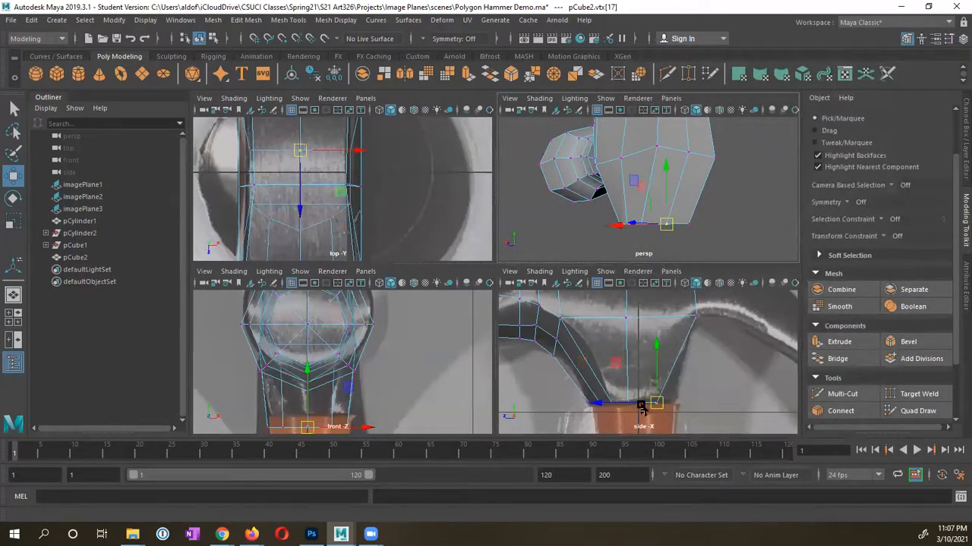
pyautogui.moveTo(595, 400); pyautogui.dragTo(684, 343)
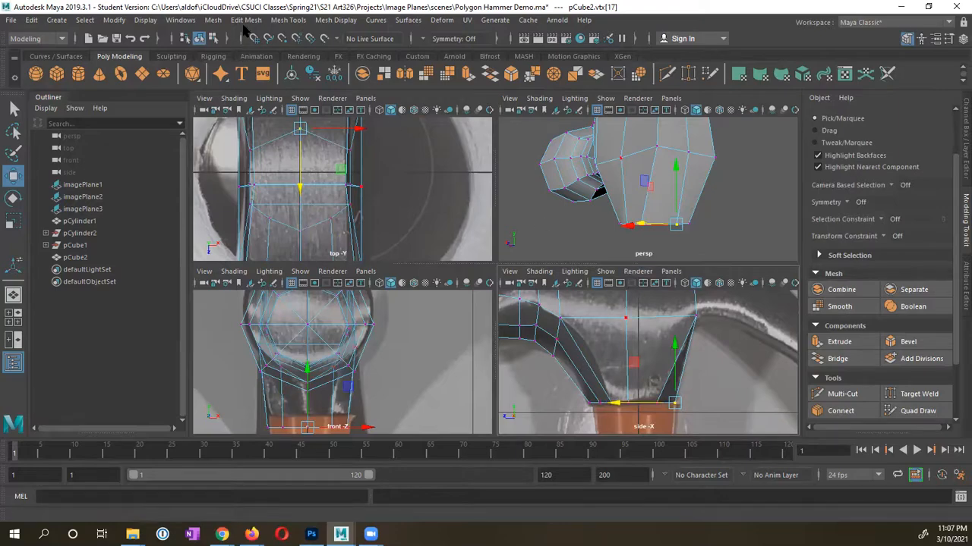
# Insert two horizontal edge loops around the block's tapered lower section using the Insert Edge Loop tool
pyautogui.click(290, 20)
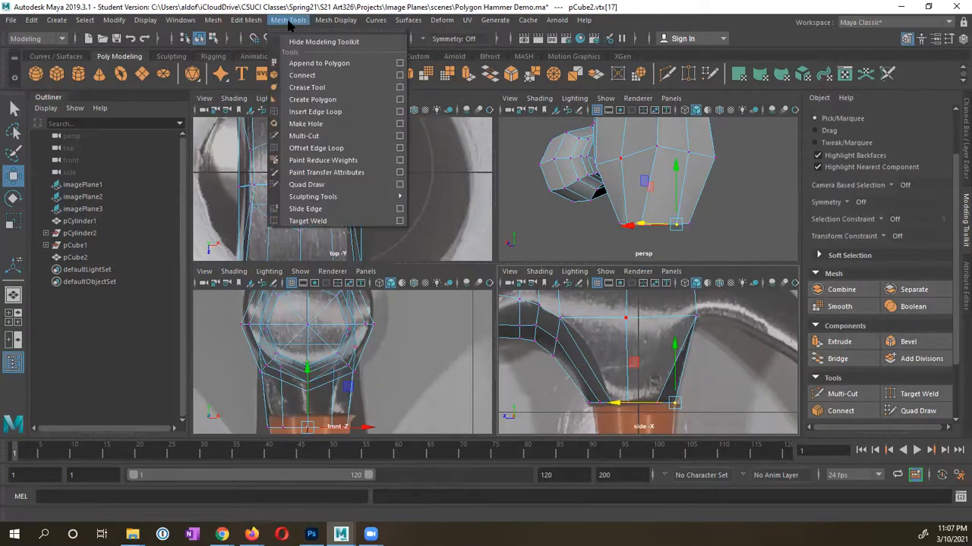
pyautogui.click(315, 111)
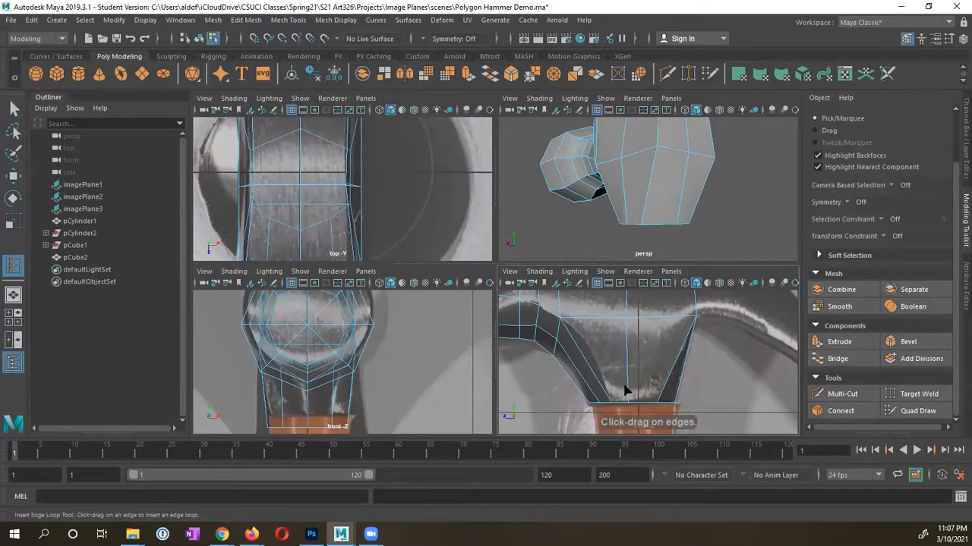
pyautogui.moveTo(624, 390); pyautogui.dragTo(636, 340)
pyautogui.moveTo(629, 378); pyautogui.dragTo(627, 378)
pyautogui.keyDown('alt'); pyautogui.moveTo(658, 228); pyautogui.dragTo(702, 209); pyautogui.keyUp('alt')
pyautogui.keyDown('alt'); pyautogui.moveTo(600, 347); pyautogui.dragTo(605, 341, button='middle'); pyautogui.keyUp('alt')
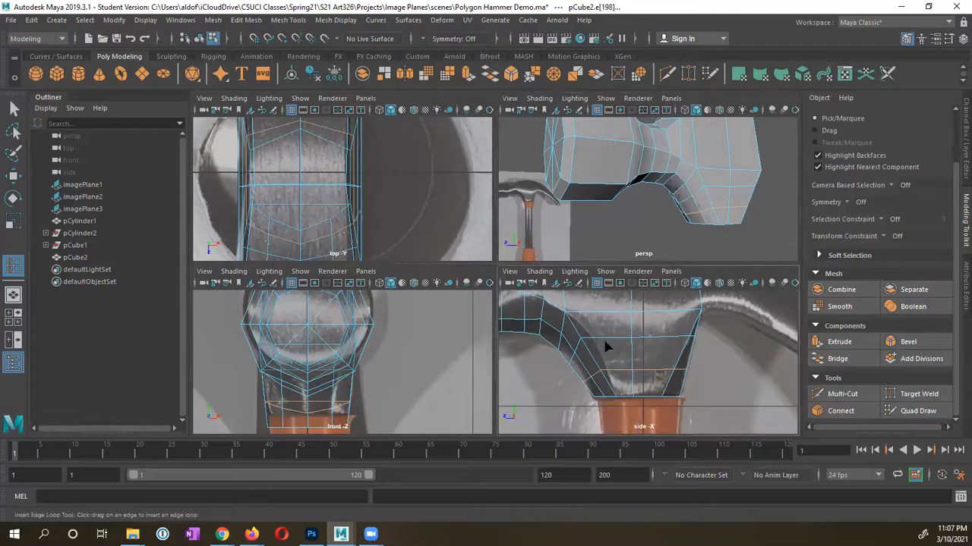
# In the side view, move the two new-loop vertices on the block's front corner edge inward to follow the dark curve in the reference
pyautogui.press('q')
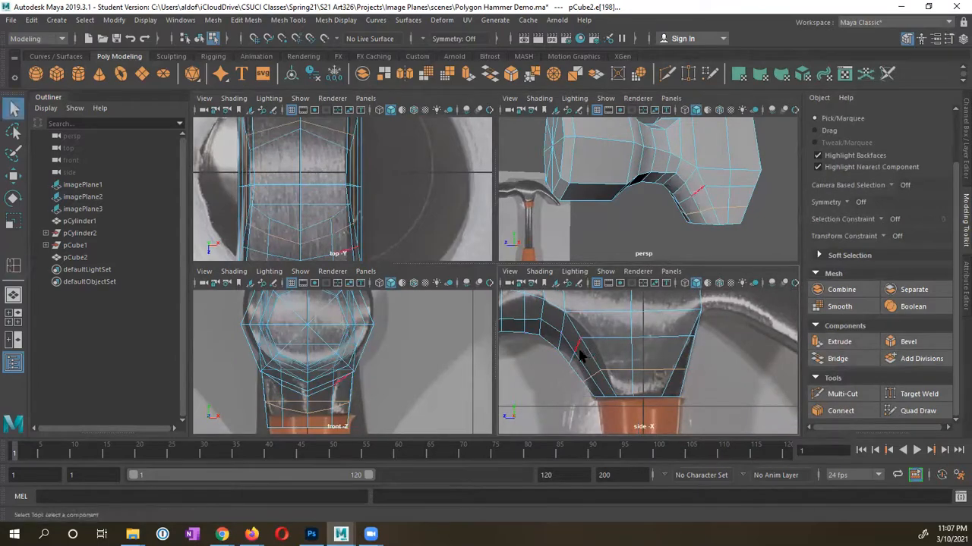
pyautogui.moveTo(592, 358); pyautogui.dragTo(532, 202, button='right')
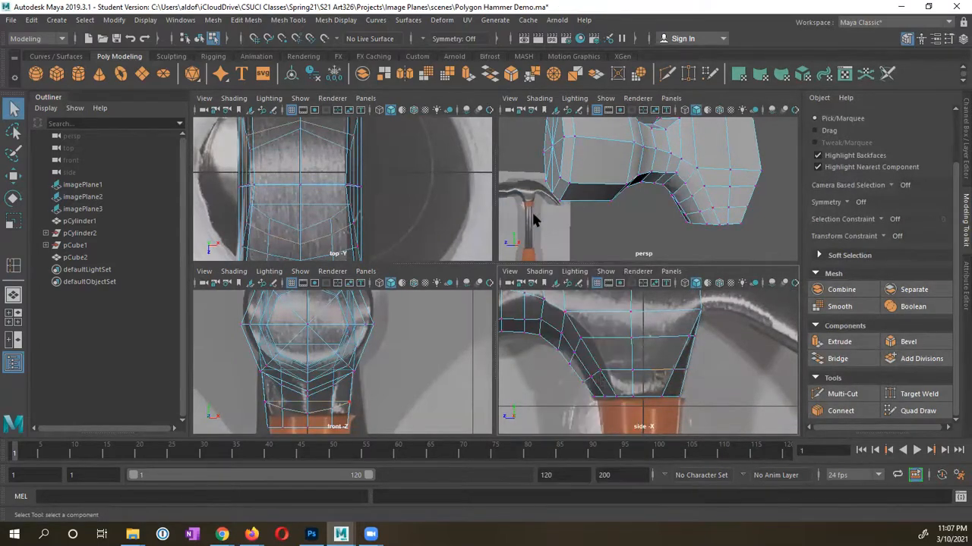
pyautogui.press('space')
pyautogui.scroll(2, 532, 330)
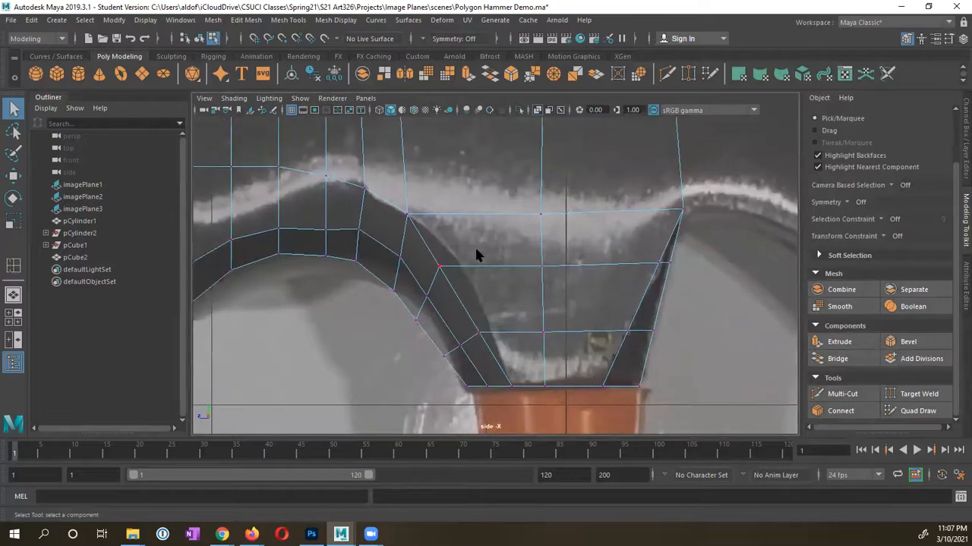
pyautogui.click(437, 272)
pyautogui.press('w')
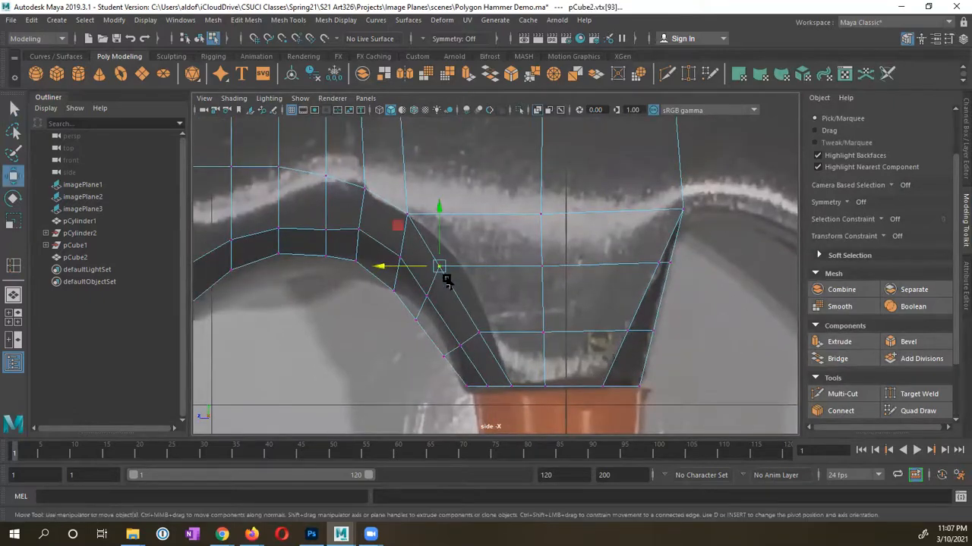
pyautogui.moveTo(440, 266); pyautogui.dragTo(460, 267)
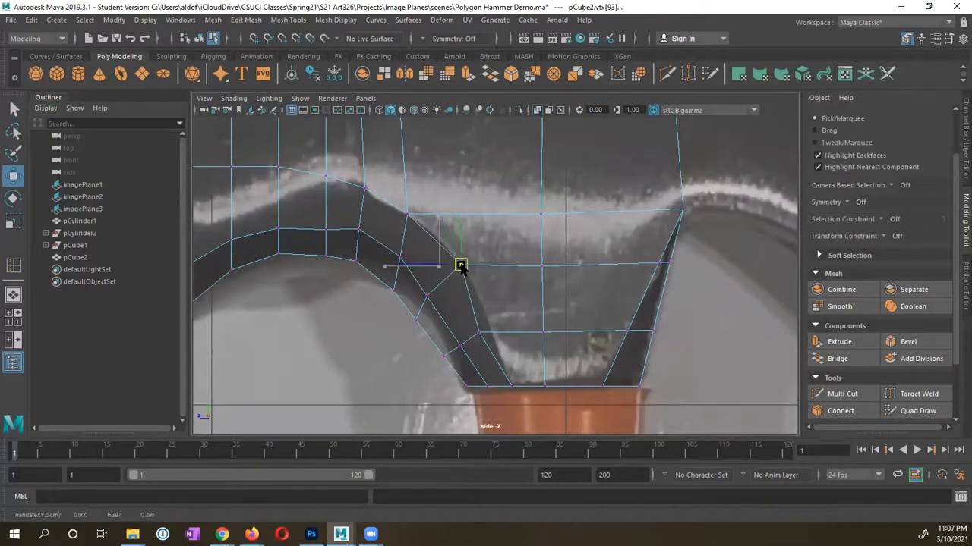
pyautogui.click(481, 333)
pyautogui.moveTo(482, 333); pyautogui.dragTo(492, 331)
# Shift the two new-loop vertices in the middle row of the curved underside up and inward to even out the spacing
pyautogui.click(396, 344)
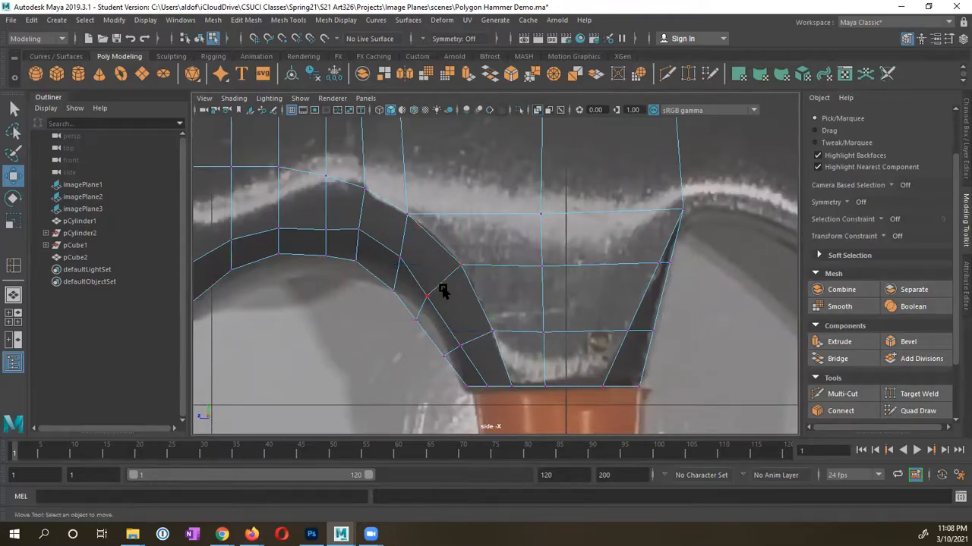
pyautogui.moveTo(426, 297); pyautogui.dragTo(440, 288)
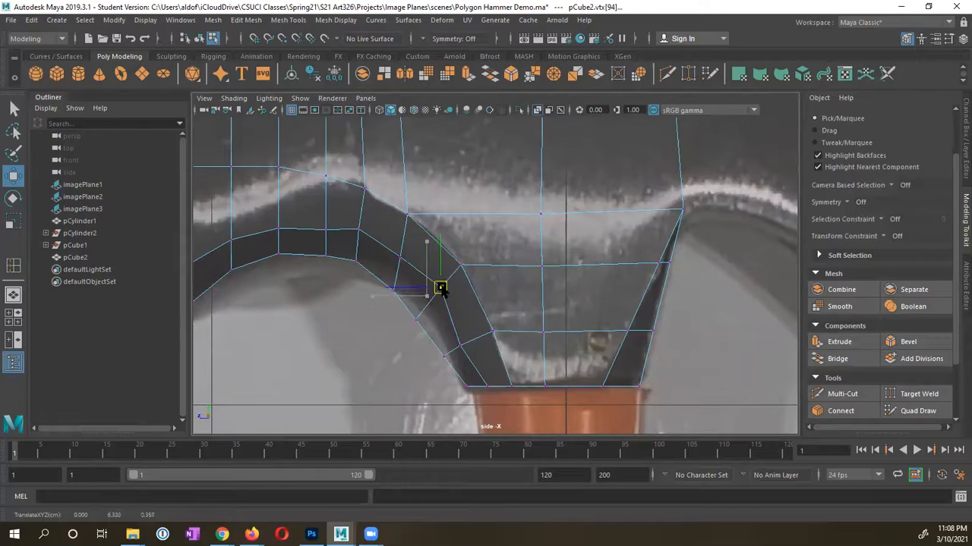
pyautogui.moveTo(464, 343); pyautogui.dragTo(472, 336)
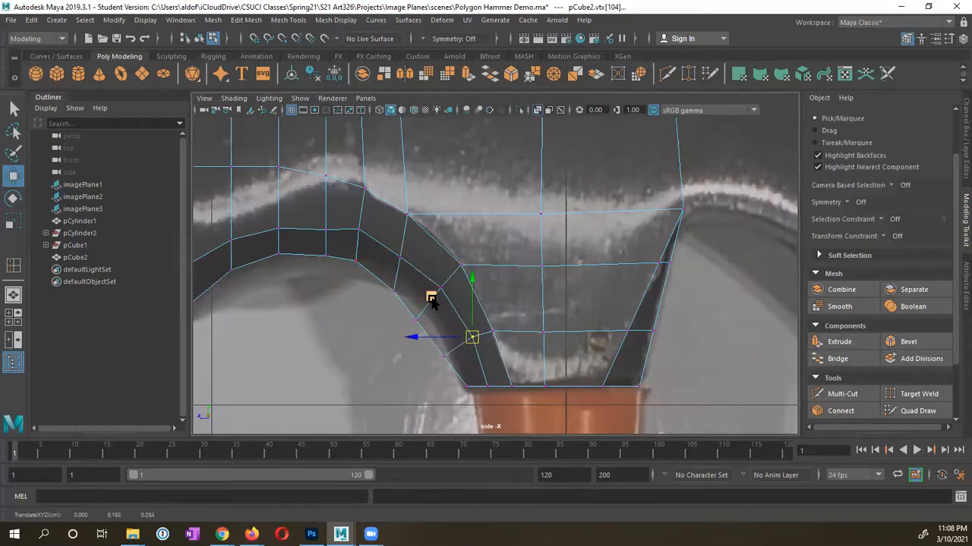
# Raise the two vertices on the neck's underside just before the downward curve to match the reference outline
pyautogui.click(358, 260)
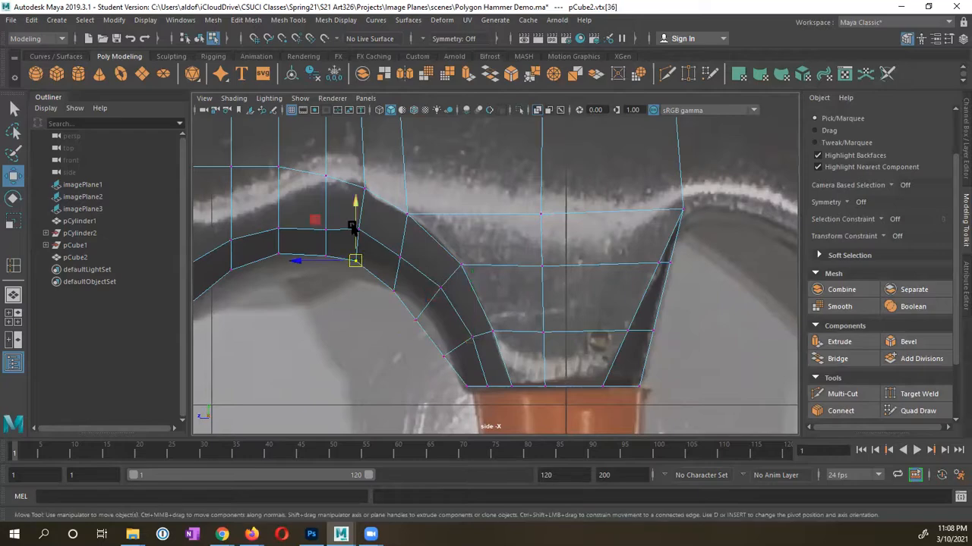
pyautogui.moveTo(357, 264); pyautogui.dragTo(361, 261)
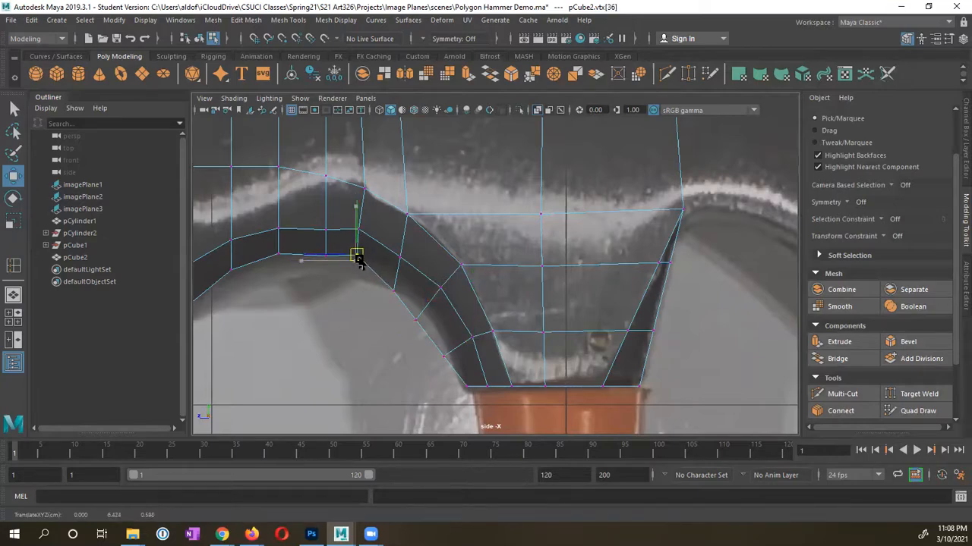
pyautogui.click(325, 256)
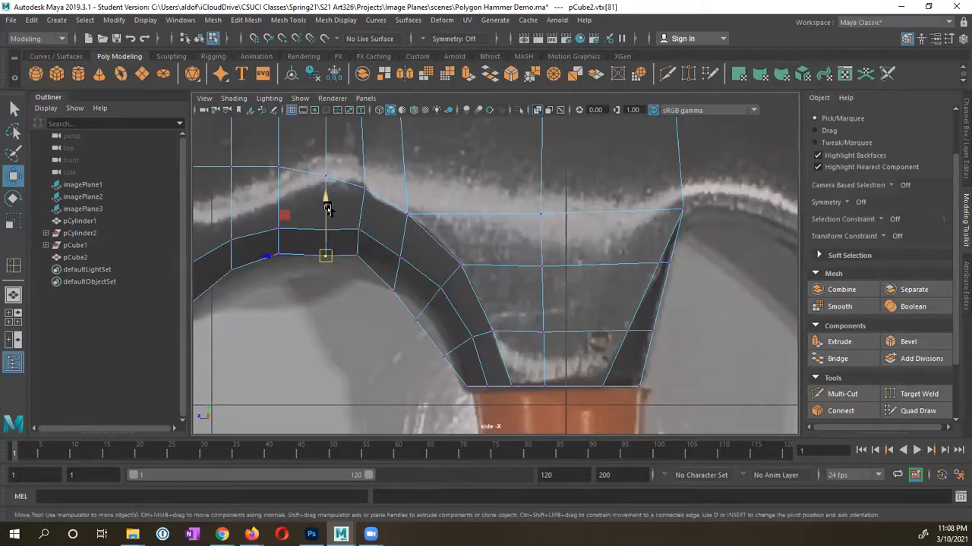
pyautogui.moveTo(327, 209); pyautogui.dragTo(328, 207)
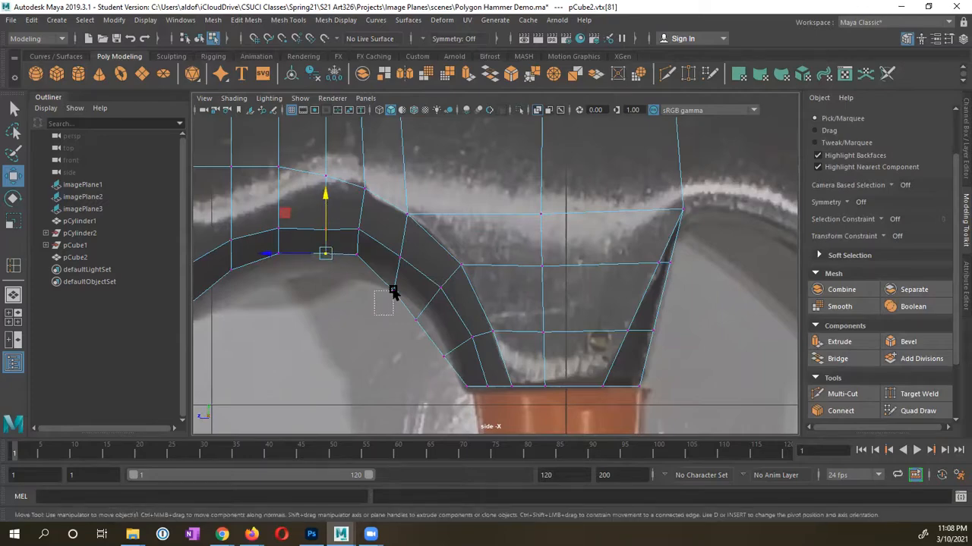
# Move the three outermost vertices down the underside curve inward so they follow the reference silhouette to the collar
pyautogui.moveTo(394, 290)
pyautogui.mouseDown()
pyautogui.moveTo(402, 273)
pyautogui.moveTo(395, 290)
pyautogui.moveTo(398, 280)
pyautogui.mouseUp()
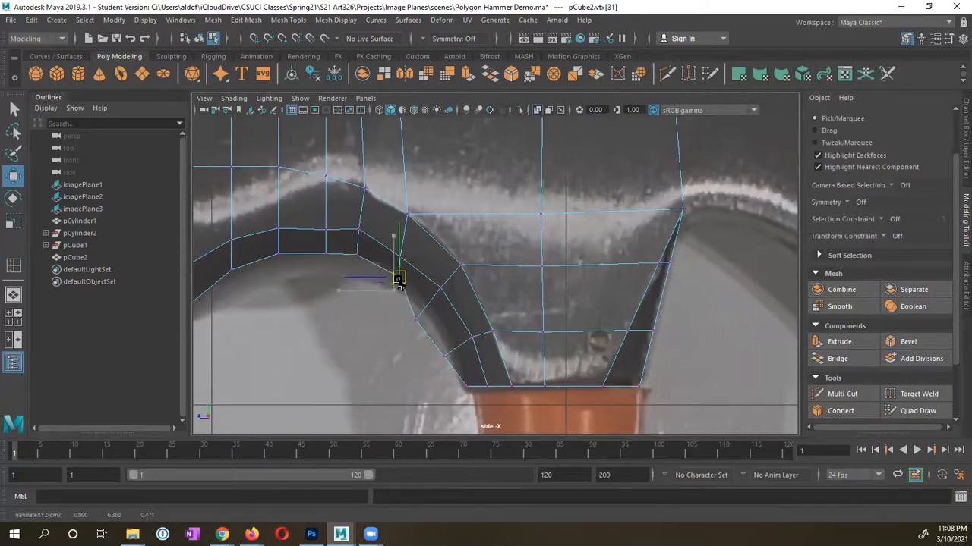
pyautogui.click(405, 321)
pyautogui.moveTo(405, 321); pyautogui.dragTo(426, 309)
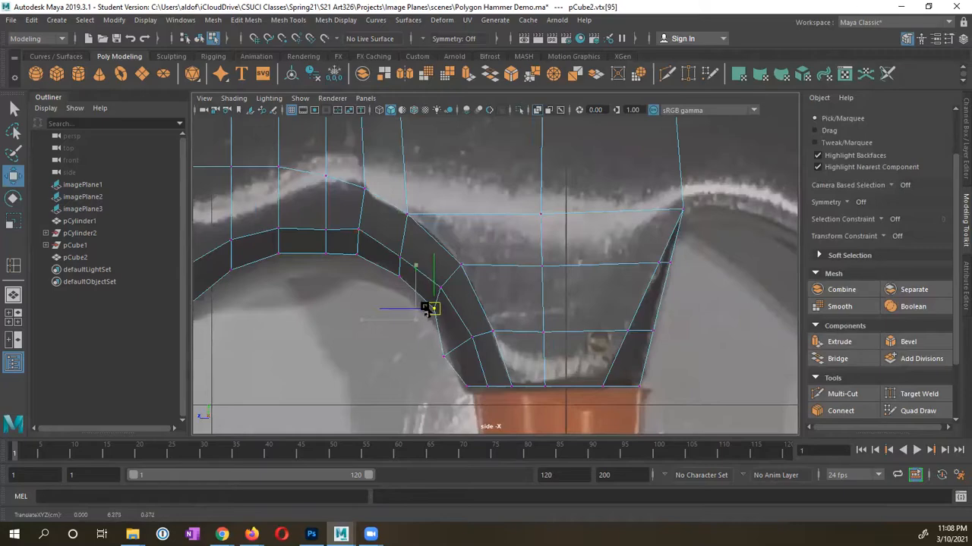
pyautogui.click(444, 356)
pyautogui.moveTo(447, 353); pyautogui.dragTo(457, 351)
# Inspect the reshaped underside curve of the hammer head in perspective and save the scene
pyautogui.click(400, 255)
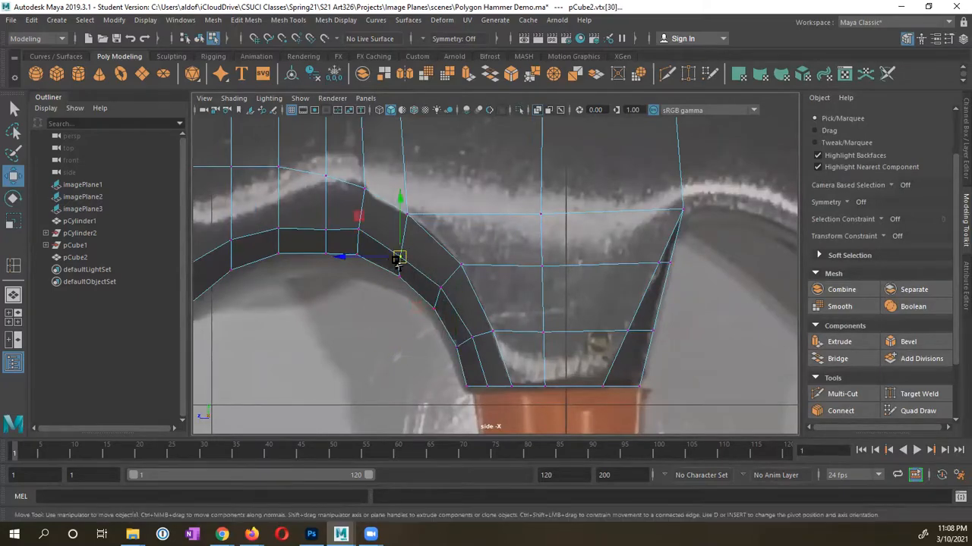
pyautogui.press('space')
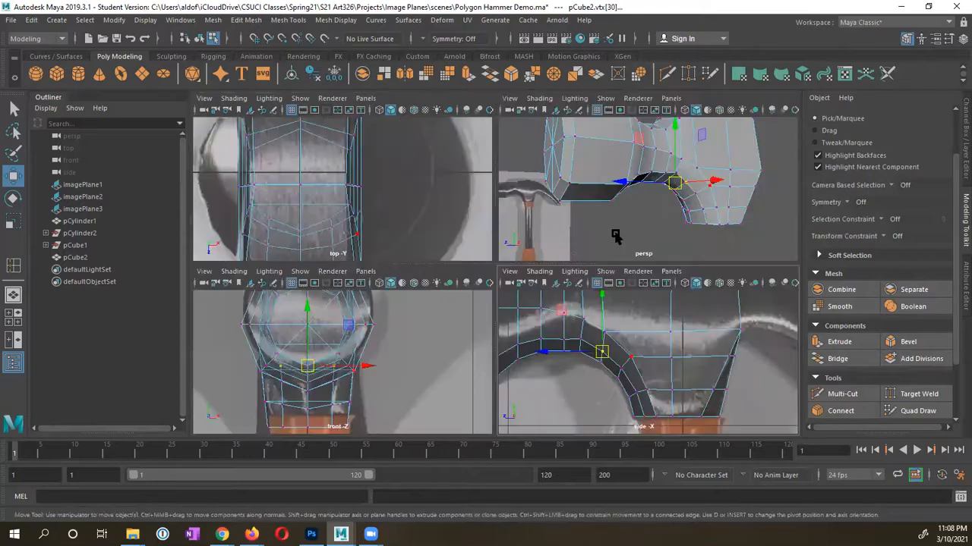
pyautogui.moveTo(622, 205)
pyautogui.keyDown('alt'); pyautogui.mouseDown()
pyautogui.moveTo(755, 191)
pyautogui.moveTo(628, 200)
pyautogui.mouseUp(); pyautogui.keyUp('alt')
pyautogui.press('space')
pyautogui.keyDown('alt'); pyautogui.moveTo(514, 284); pyautogui.dragTo(538, 305); pyautogui.keyUp('alt')
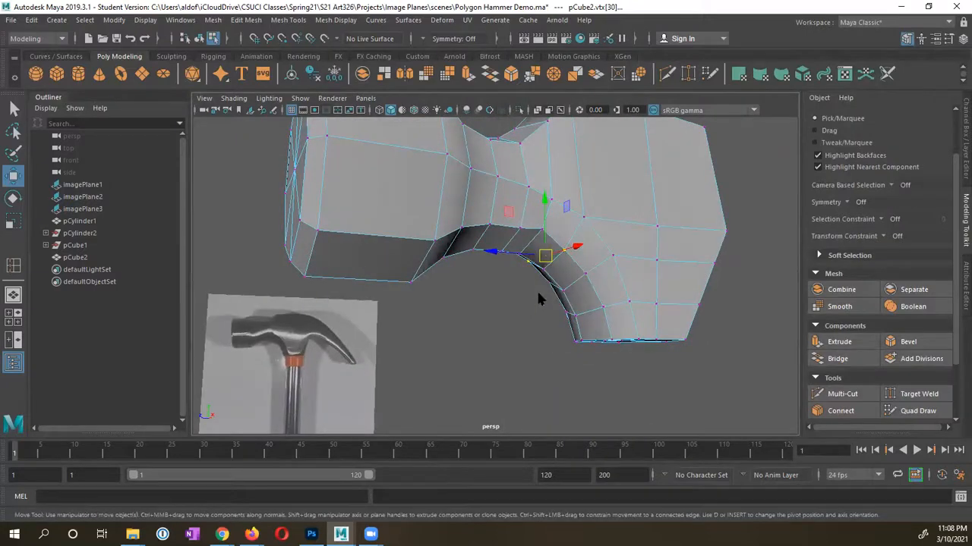
pyautogui.press('q')
pyautogui.hotkey('ctrl', 's')
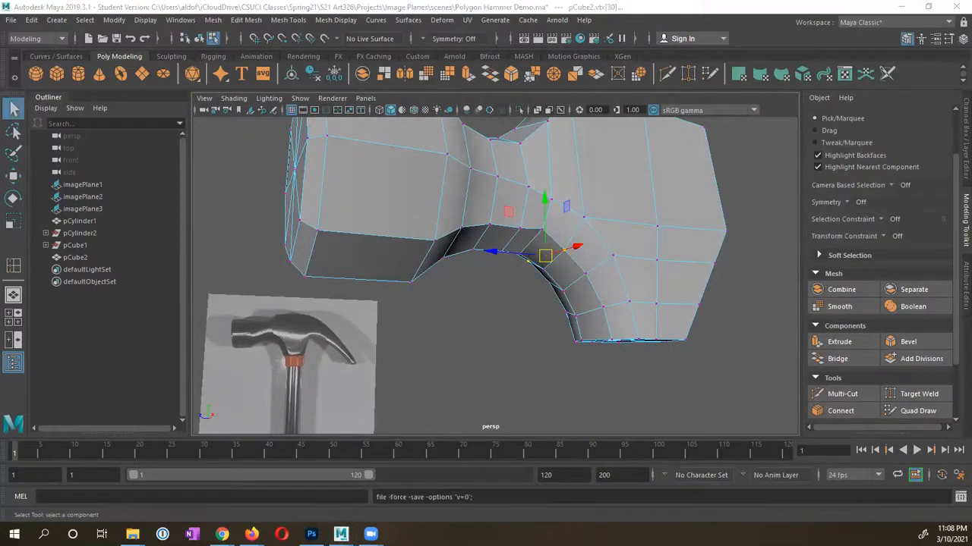
pyautogui.press('w')
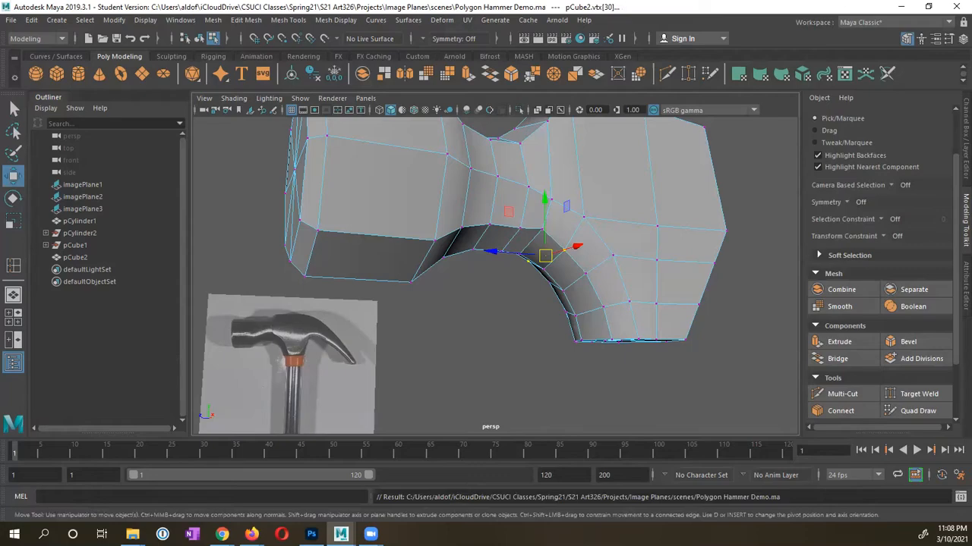
# In the side view, move the middle vertices on the neck's rear edge slightly inward to follow the reference outline
pyautogui.keyDown('alt'); pyautogui.moveTo(597, 357); pyautogui.dragTo(544, 341); pyautogui.keyUp('alt')
pyautogui.press('space')
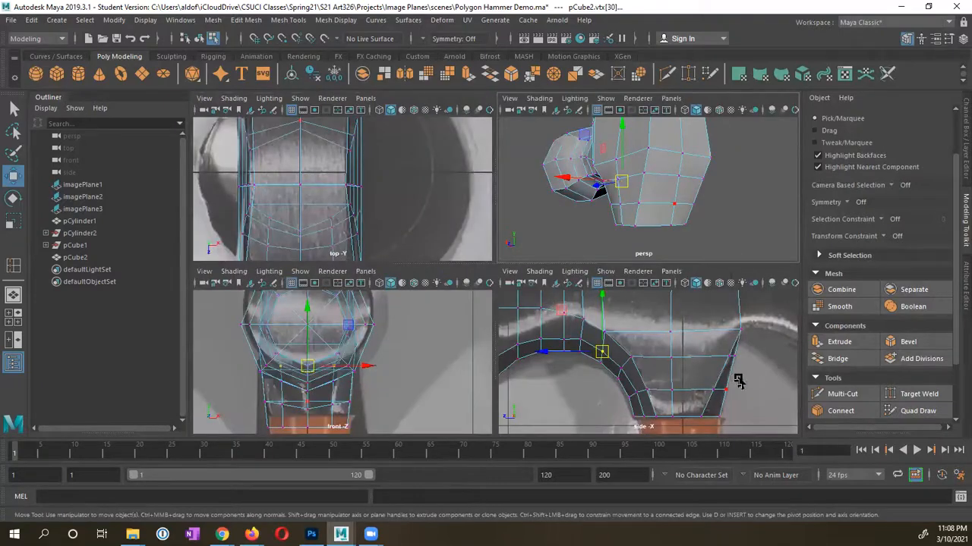
pyautogui.keyDown('alt'); pyautogui.moveTo(728, 376); pyautogui.dragTo(644, 362, button='middle'); pyautogui.keyUp('alt')
pyautogui.keyDown('alt'); pyautogui.moveTo(645, 362); pyautogui.dragTo(765, 369, button='right'); pyautogui.keyUp('alt')
pyautogui.keyDown('alt'); pyautogui.moveTo(709, 371); pyautogui.dragTo(662, 371, button='middle'); pyautogui.keyUp('alt')
pyautogui.scroll(-6, 672, 358)
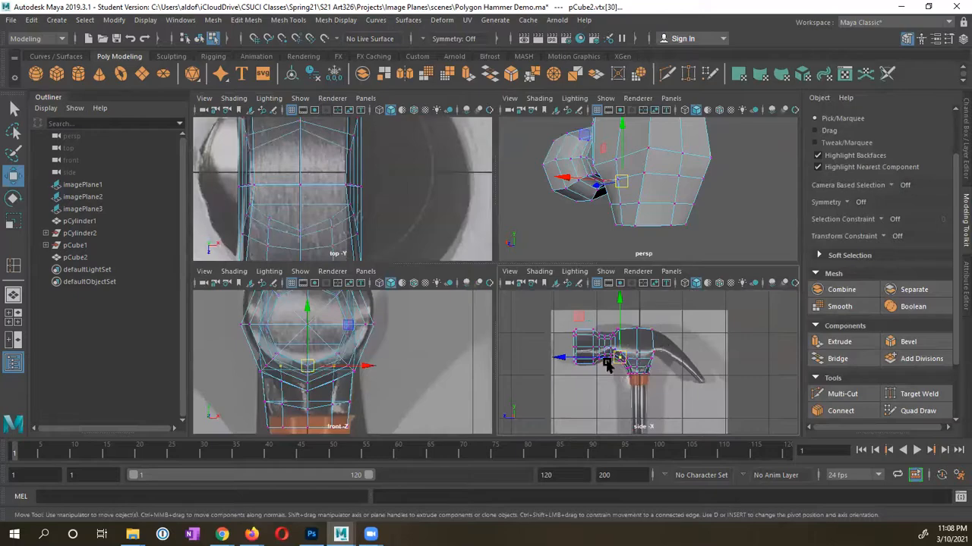
pyautogui.keyDown('alt'); pyautogui.moveTo(608, 364); pyautogui.dragTo(680, 373, button='right'); pyautogui.keyUp('alt')
pyautogui.press('space')
pyautogui.keyDown('alt'); pyautogui.moveTo(486, 309); pyautogui.dragTo(521, 302, button='right'); pyautogui.keyUp('alt')
pyautogui.moveTo(509, 253); pyautogui.dragTo(523, 262)
pyautogui.click(536, 247)
pyautogui.click(524, 250)
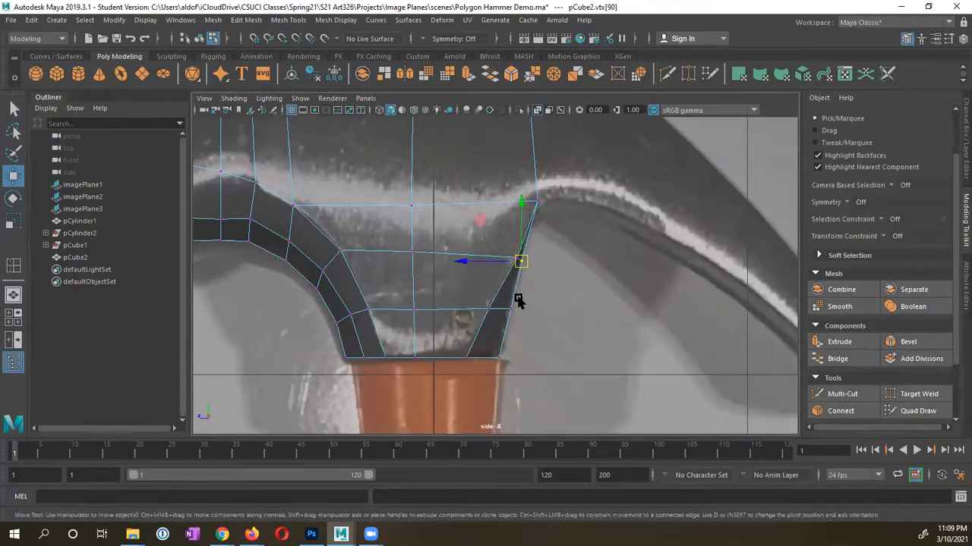
# Lower the vertices at the rear corner above the neck to where the claw's underside begins in the reference
pyautogui.click(466, 337)
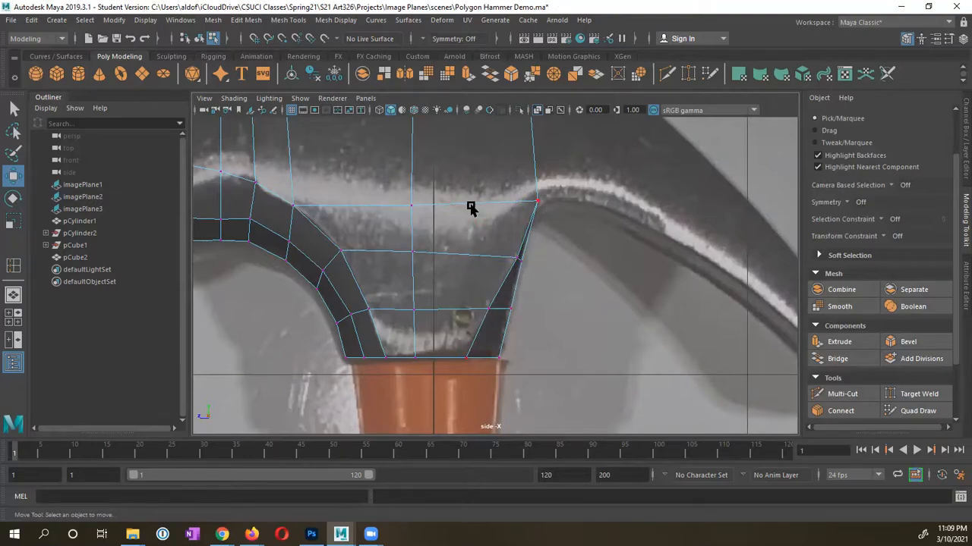
pyautogui.keyDown('alt'); pyautogui.moveTo(456, 217); pyautogui.dragTo(462, 226, button='middle'); pyautogui.keyUp('alt')
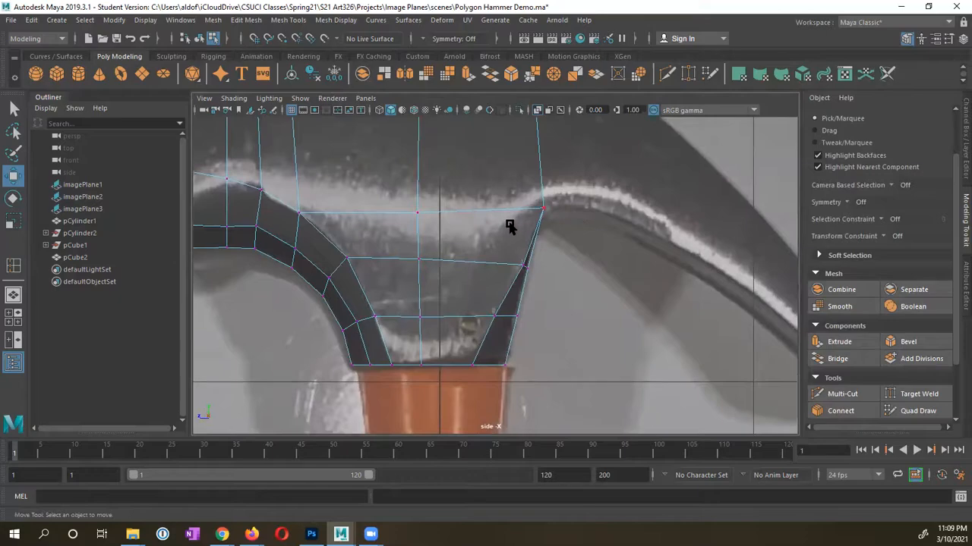
pyautogui.moveTo(560, 206); pyautogui.dragTo(545, 220)
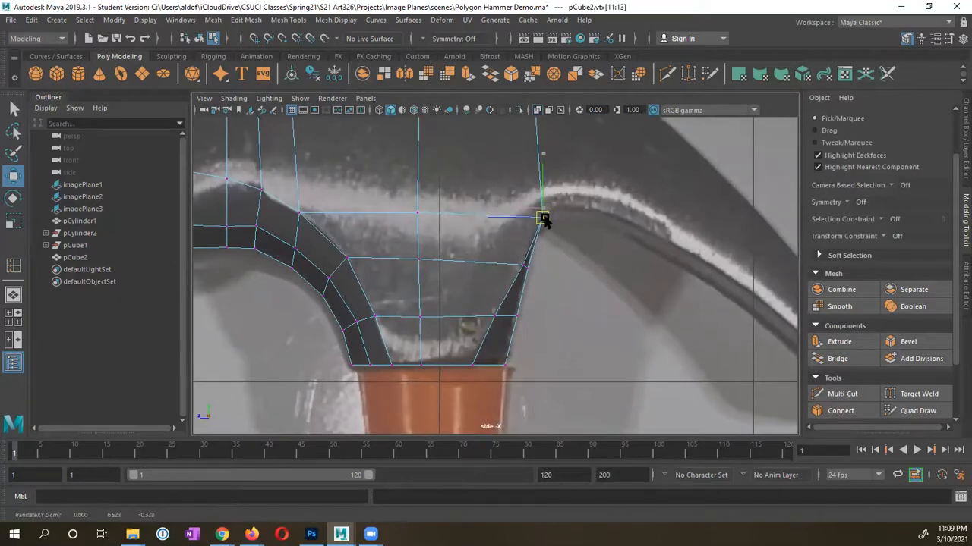
pyautogui.keyDown('alt'); pyautogui.moveTo(559, 265); pyautogui.dragTo(555, 329, button='middle'); pyautogui.keyUp('alt')
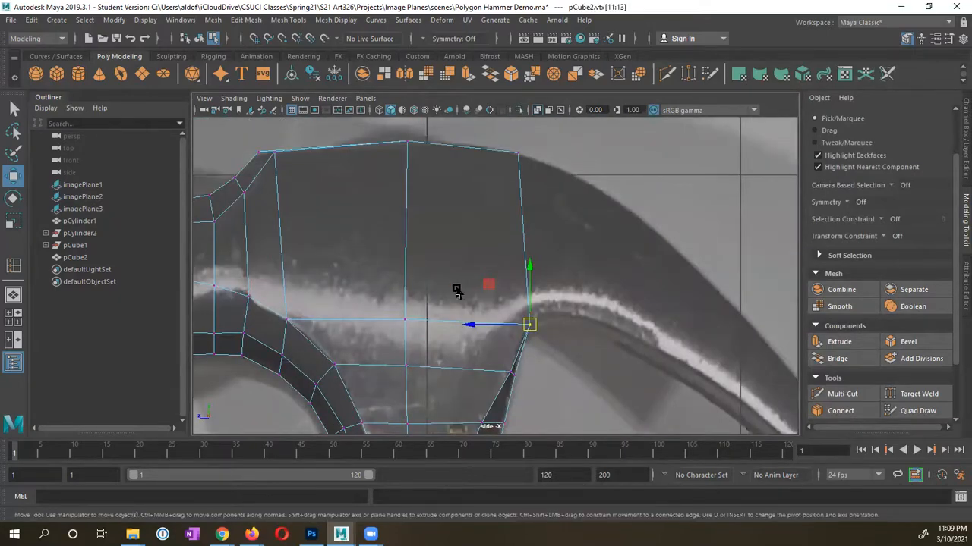
pyautogui.keyDown('alt'); pyautogui.moveTo(455, 288); pyautogui.dragTo(583, 267, button='middle'); pyautogui.keyUp('alt')
# In face mode, select the two large upper faces on the rear of the hammer head, where the claw starts
pyautogui.press('space')
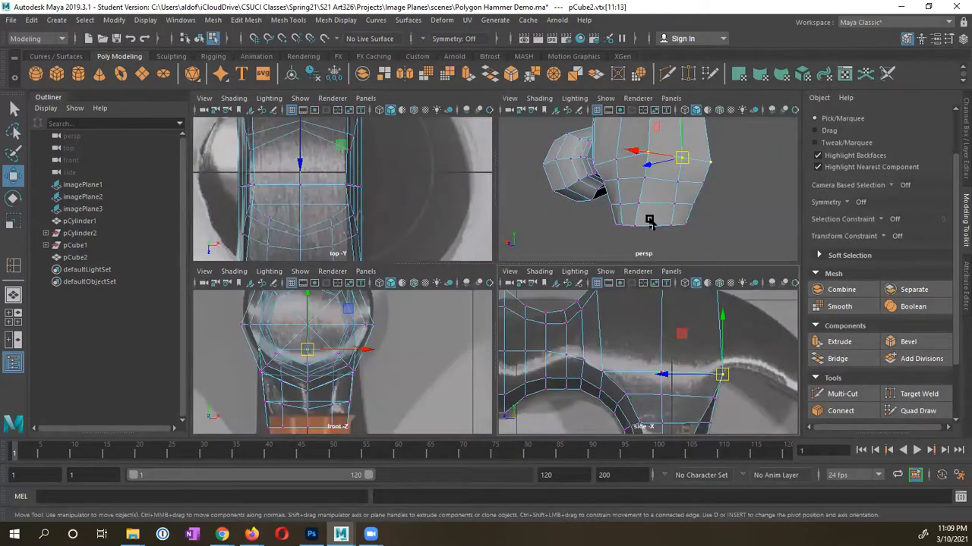
pyautogui.press('space')
pyautogui.keyDown('alt'); pyautogui.moveTo(633, 239); pyautogui.dragTo(425, 256, button='right'); pyautogui.keyUp('alt')
pyautogui.keyDown('alt'); pyautogui.moveTo(425, 256); pyautogui.dragTo(604, 285); pyautogui.keyUp('alt')
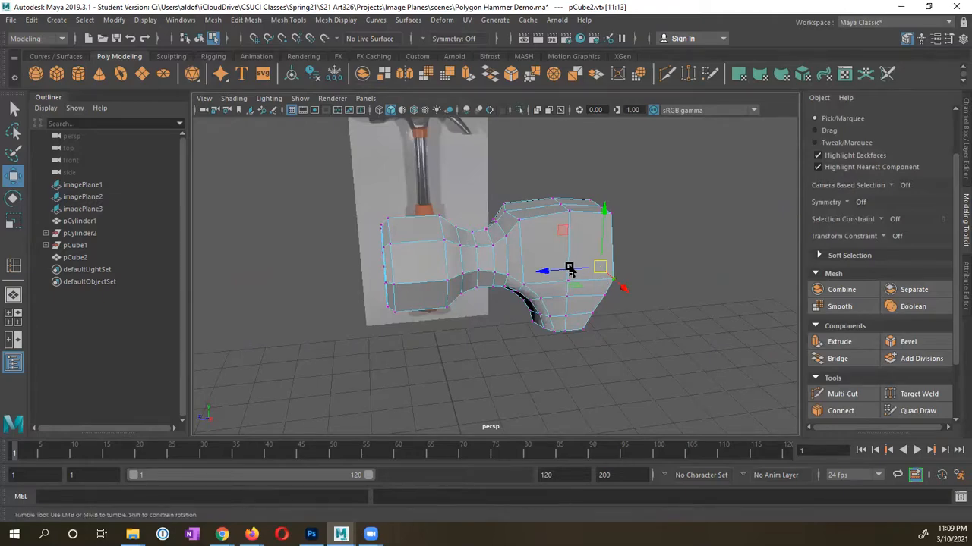
pyautogui.keyDown('alt'); pyautogui.moveTo(571, 267); pyautogui.dragTo(524, 273); pyautogui.keyUp('alt')
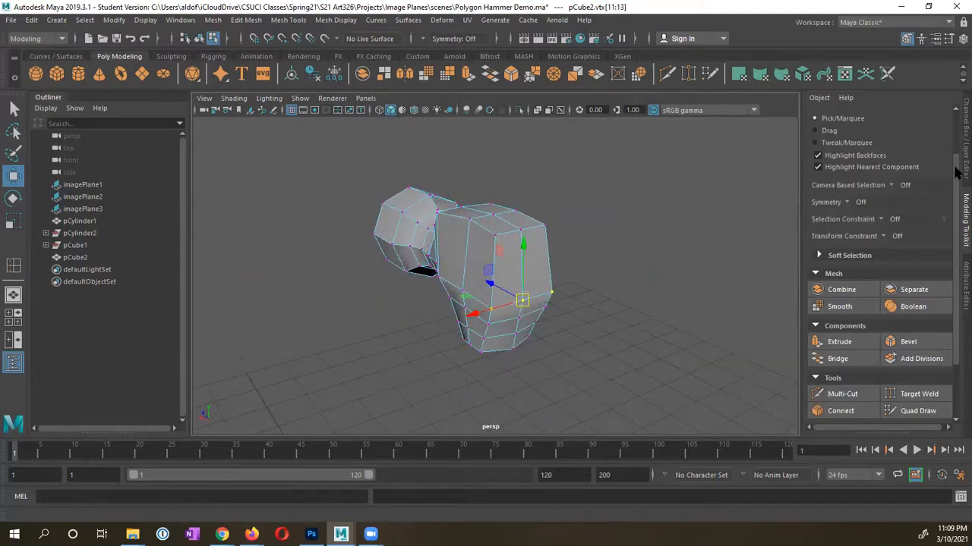
pyautogui.scroll(3, 957, 173)
pyautogui.click(907, 141)
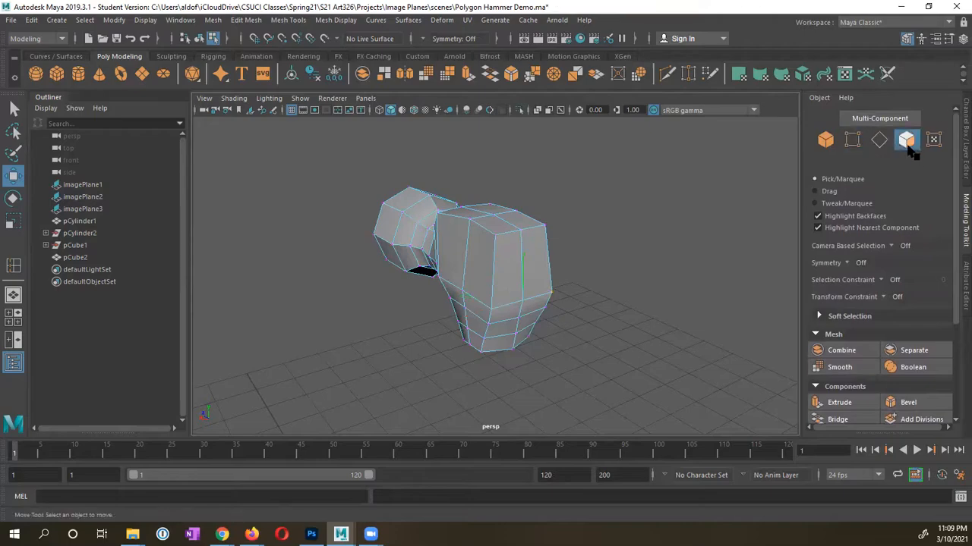
pyautogui.click(514, 288)
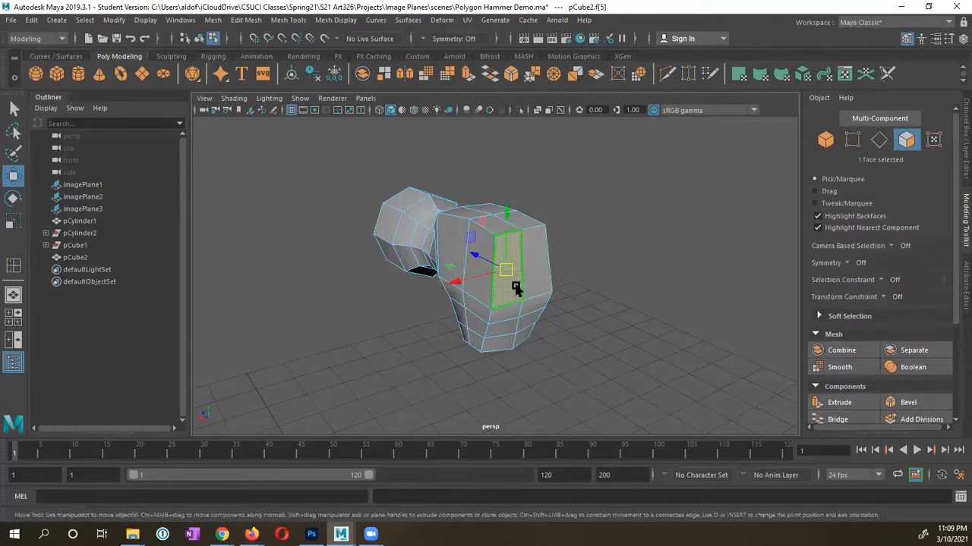
pyautogui.keyDown('shift'); pyautogui.click(542, 269); pyautogui.keyUp('shift')
# Extrude the two selected rear faces outward by about 0.245 in local Z to start the claw
pyautogui.keyDown('alt'); pyautogui.moveTo(523, 288); pyautogui.dragTo(586, 299); pyautogui.keyUp('alt')
pyautogui.press('space')
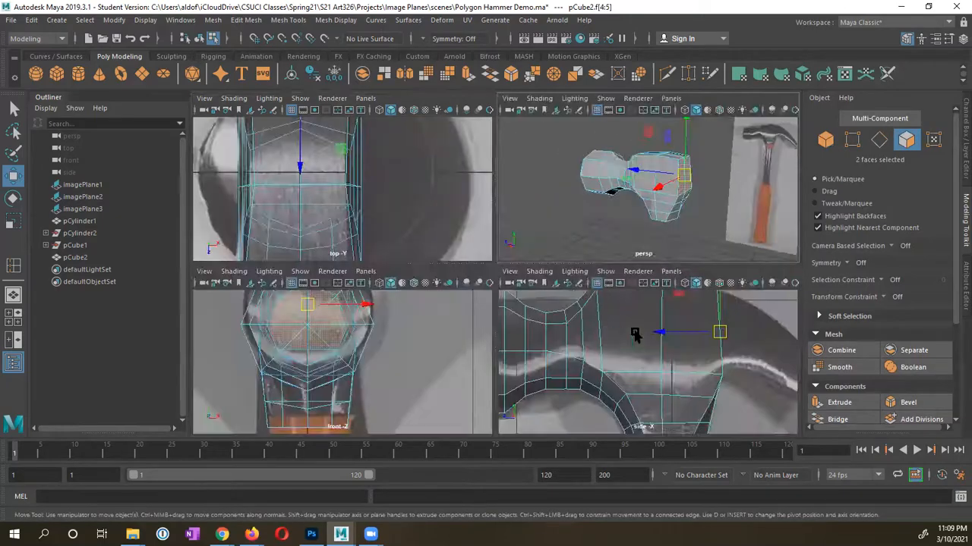
pyautogui.scroll(-6, 635, 335)
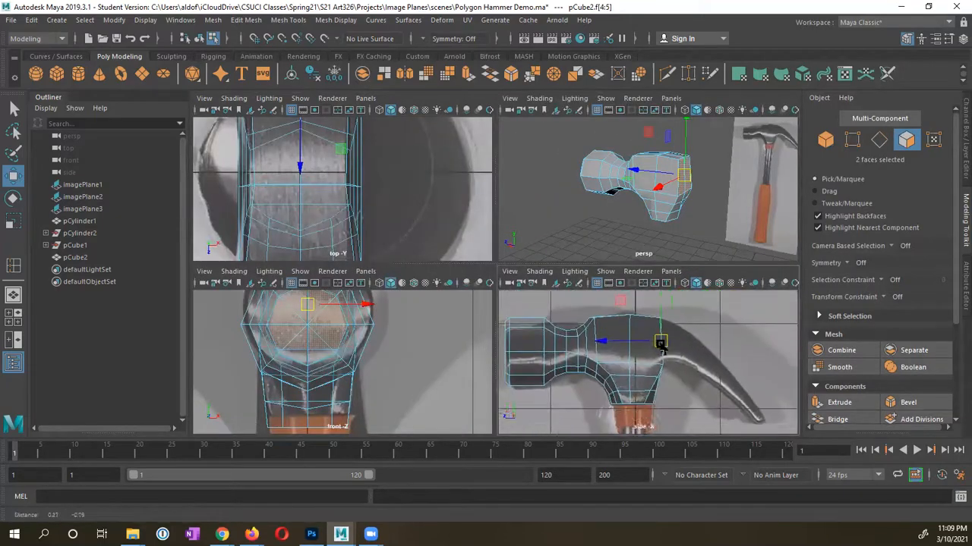
pyautogui.keyDown('alt'); pyautogui.moveTo(660, 343); pyautogui.dragTo(638, 334, button='middle'); pyautogui.keyUp('alt')
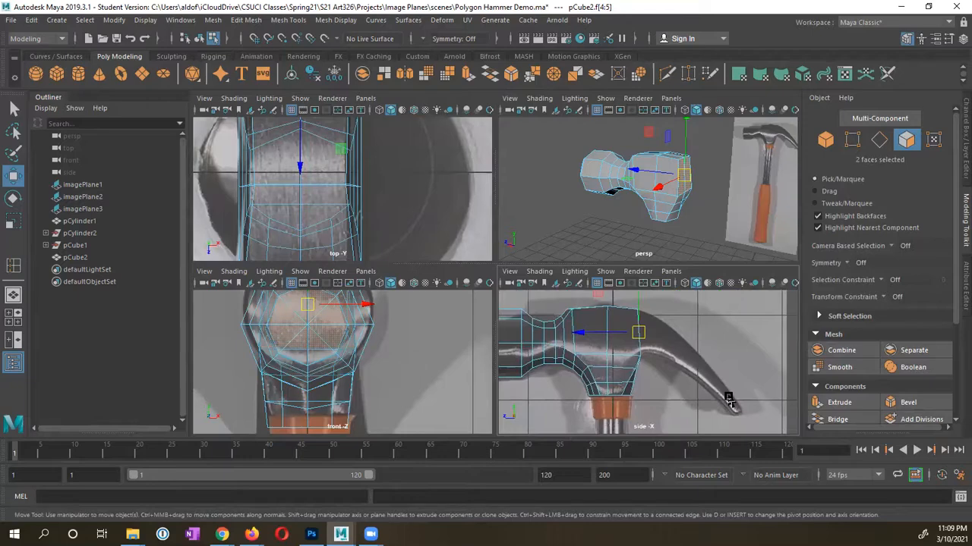
pyautogui.click(851, 401)
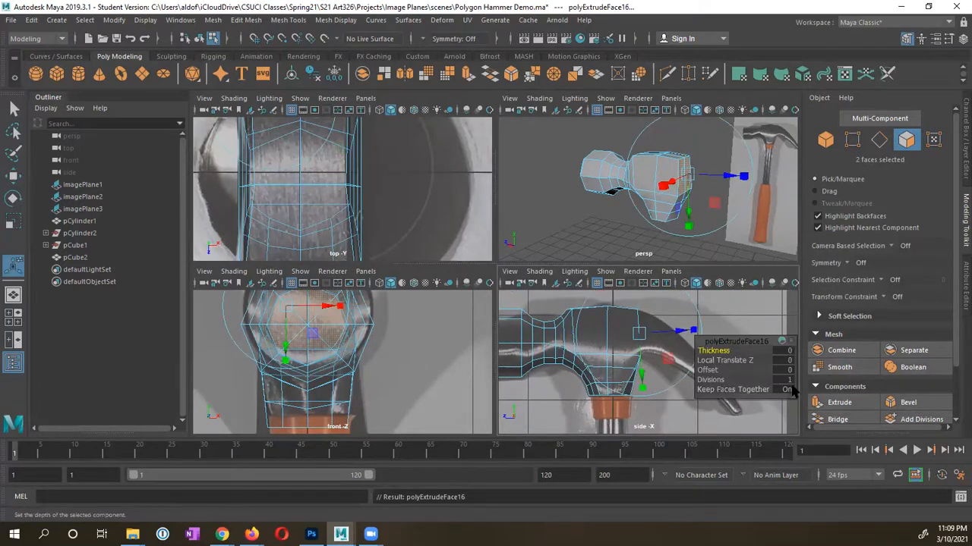
pyautogui.moveTo(729, 181); pyautogui.dragTo(731, 181, button='middle')
pyautogui.hotkey('ctrl', 'z')
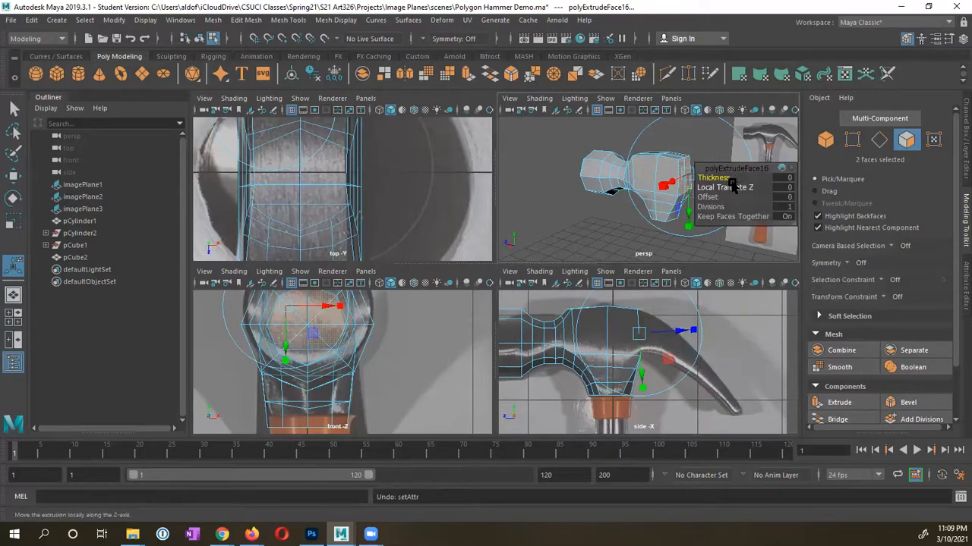
pyautogui.keyDown('alt'); pyautogui.moveTo(650, 213); pyautogui.dragTo(627, 212, button='middle'); pyautogui.keyUp('alt')
pyautogui.keyDown('alt'); pyautogui.moveTo(628, 213); pyautogui.dragTo(665, 178); pyautogui.keyUp('alt')
pyautogui.keyDown('alt'); pyautogui.moveTo(697, 304); pyautogui.dragTo(636, 323, button='middle'); pyautogui.keyUp('alt')
pyautogui.click(646, 312)
pyautogui.moveTo(628, 306); pyautogui.dragTo(641, 317)
# Lower the extruded claw faces in the side view and scale their height to fit the reference silhouette
pyautogui.press('w')
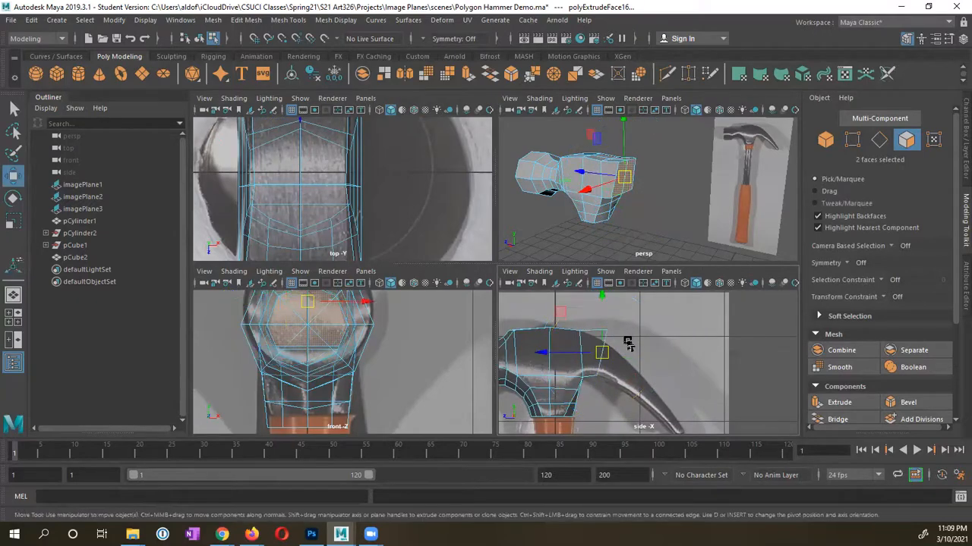
pyautogui.moveTo(605, 347); pyautogui.dragTo(602, 358)
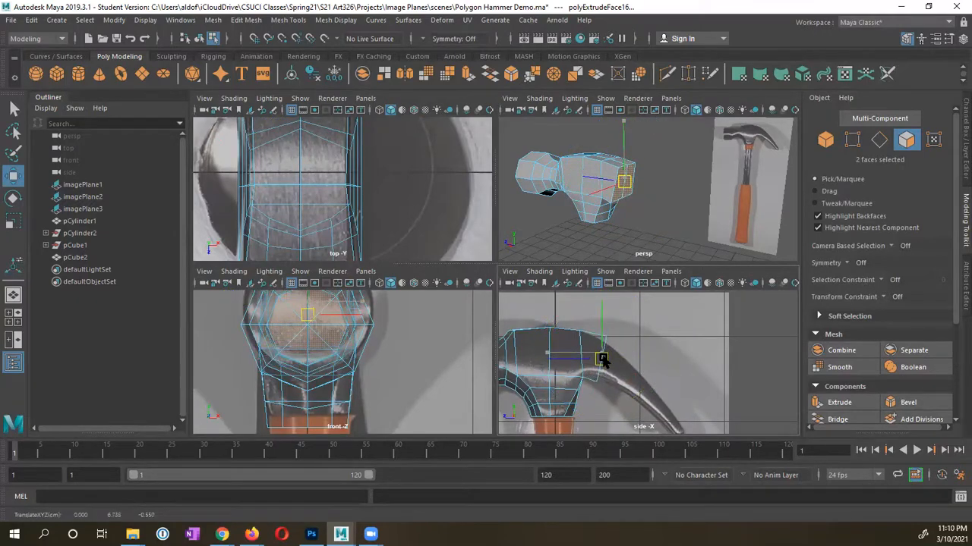
pyautogui.press('r')
pyautogui.click(599, 308)
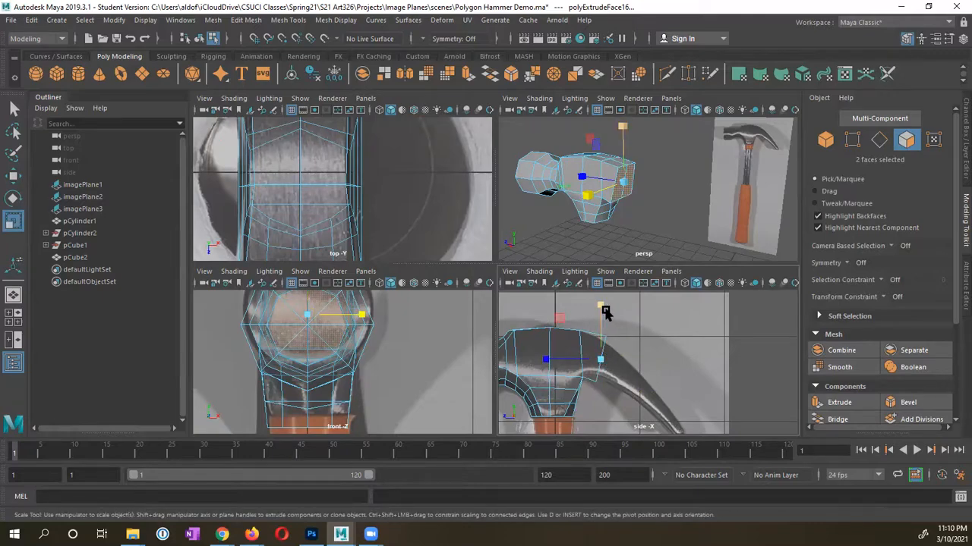
pyautogui.click(600, 357)
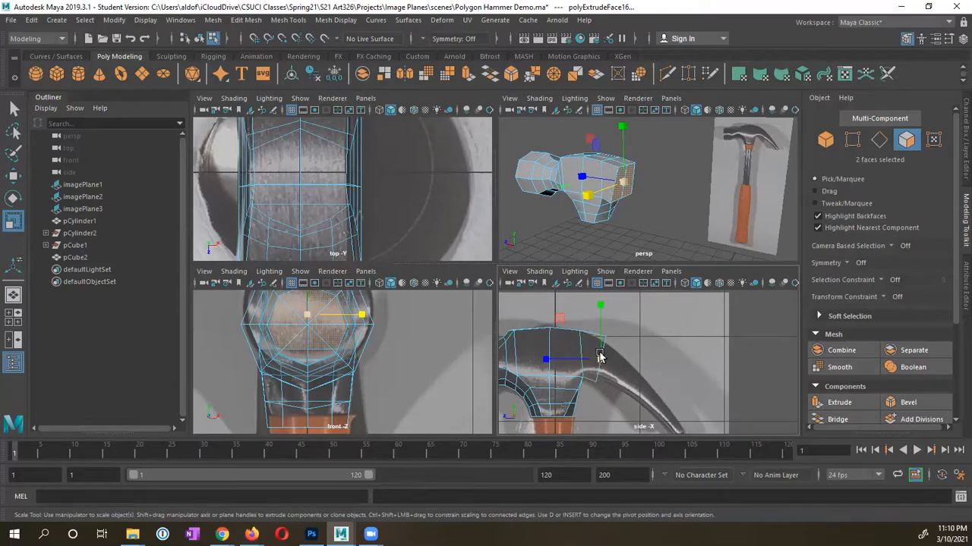
pyautogui.hotkey('ctrl', 'e')
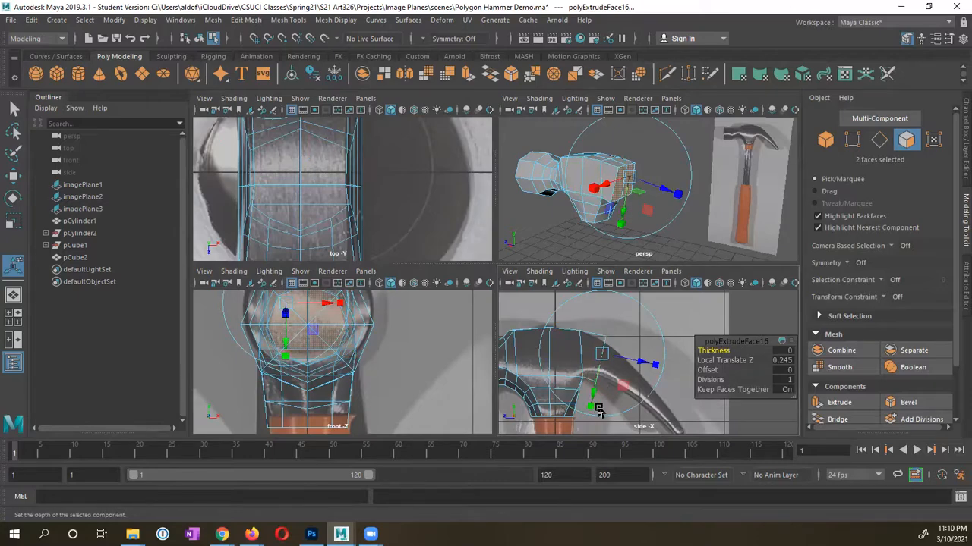
pyautogui.moveTo(591, 410); pyautogui.dragTo(598, 390)
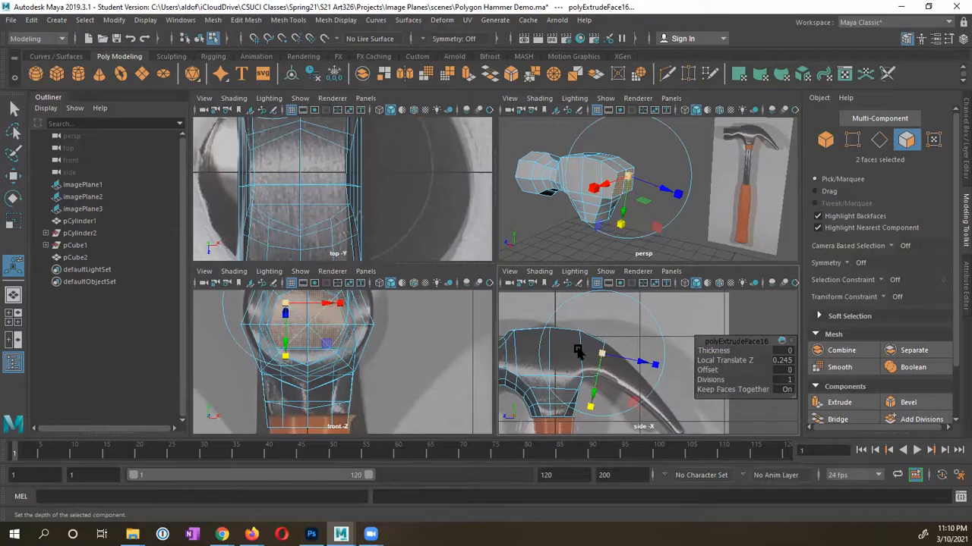
# Scale the extruded claw faces slightly wider, judging their width against the reference in the top view
pyautogui.press('space')
pyautogui.keyDown('alt'); pyautogui.moveTo(401, 218); pyautogui.dragTo(392, 368, button='middle'); pyautogui.keyUp('alt')
pyautogui.moveTo(402, 283)
pyautogui.keyDown('alt'); pyautogui.mouseDown(button='middle')
pyautogui.moveTo(401, 316)
pyautogui.moveTo(402, 284)
pyautogui.moveTo(404, 300)
pyautogui.mouseUp(button='middle'); pyautogui.keyUp('alt')
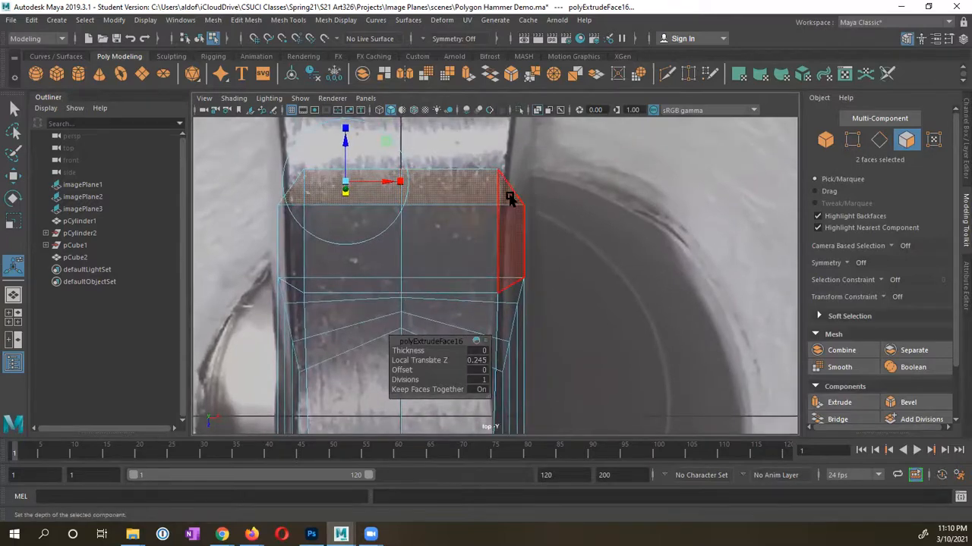
pyautogui.press('space')
pyautogui.keyDown('alt'); pyautogui.moveTo(647, 220); pyautogui.dragTo(592, 209); pyautogui.keyUp('alt')
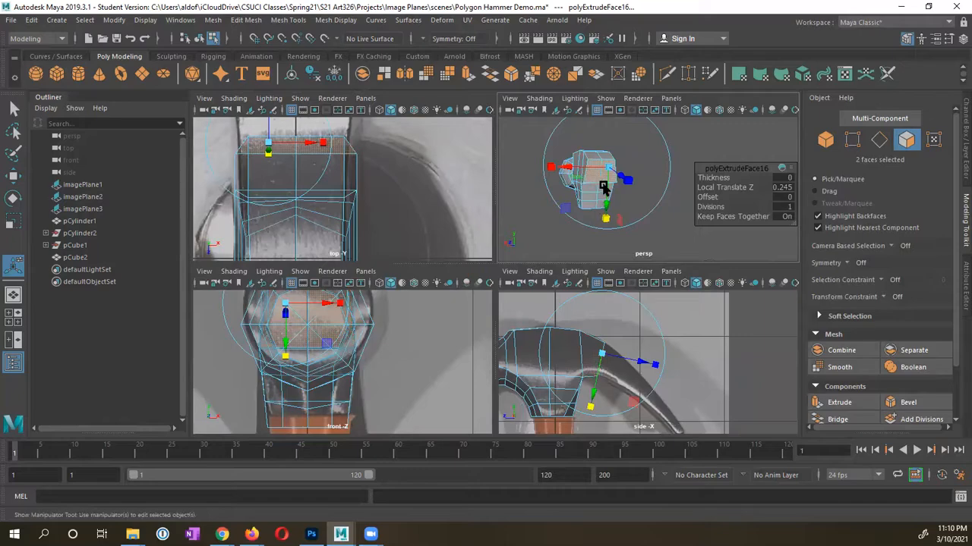
pyautogui.keyDown('alt'); pyautogui.moveTo(390, 168); pyautogui.dragTo(394, 207, button='middle'); pyautogui.keyUp('alt')
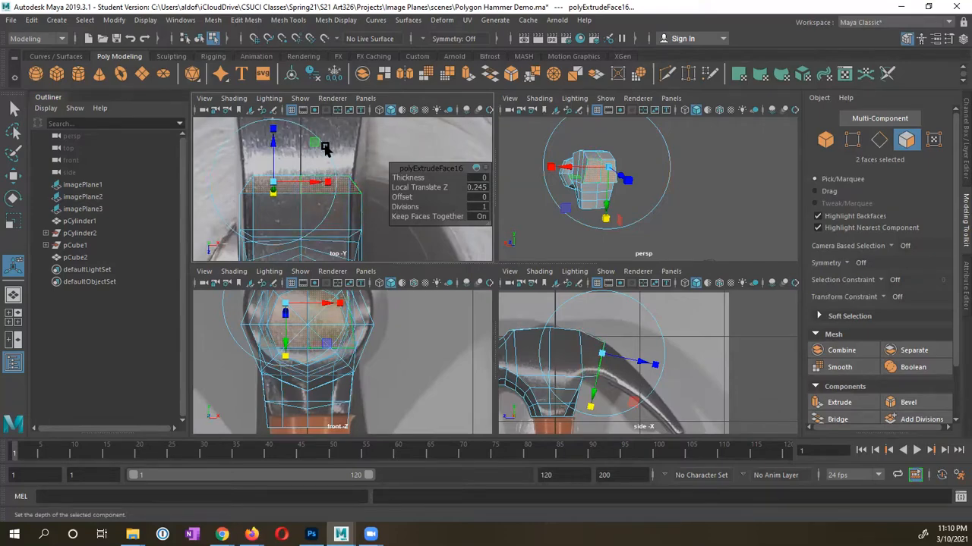
pyautogui.moveTo(327, 183); pyautogui.dragTo(332, 184)
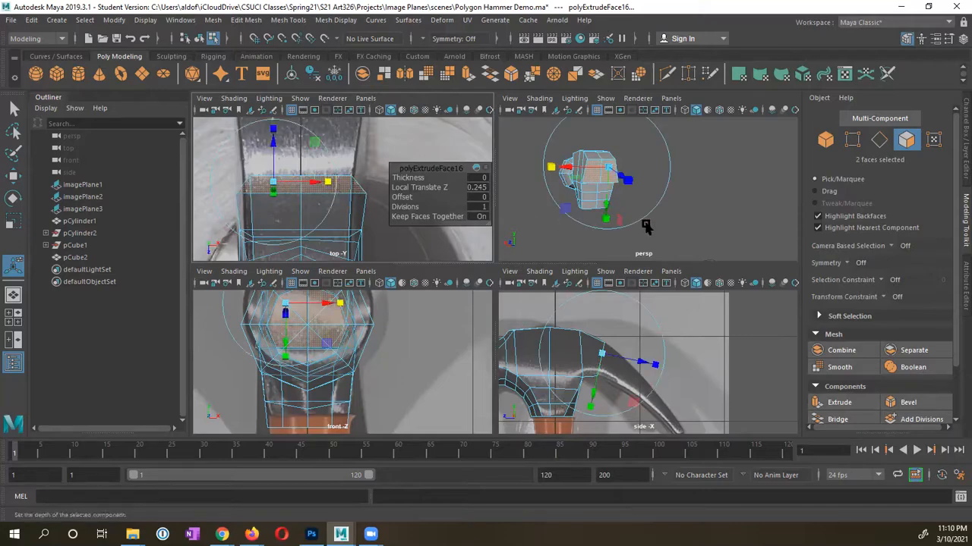
# Select the three lower vertices of the claw extrusion and scale them slightly narrower in width in the top view
pyautogui.keyDown('alt'); pyautogui.moveTo(659, 219); pyautogui.dragTo(655, 187, button='middle'); pyautogui.keyUp('alt')
pyautogui.keyDown('alt'); pyautogui.moveTo(622, 302); pyautogui.dragTo(608, 273, button='middle'); pyautogui.keyUp('alt')
pyautogui.moveTo(581, 334); pyautogui.dragTo(550, 220, button='right')
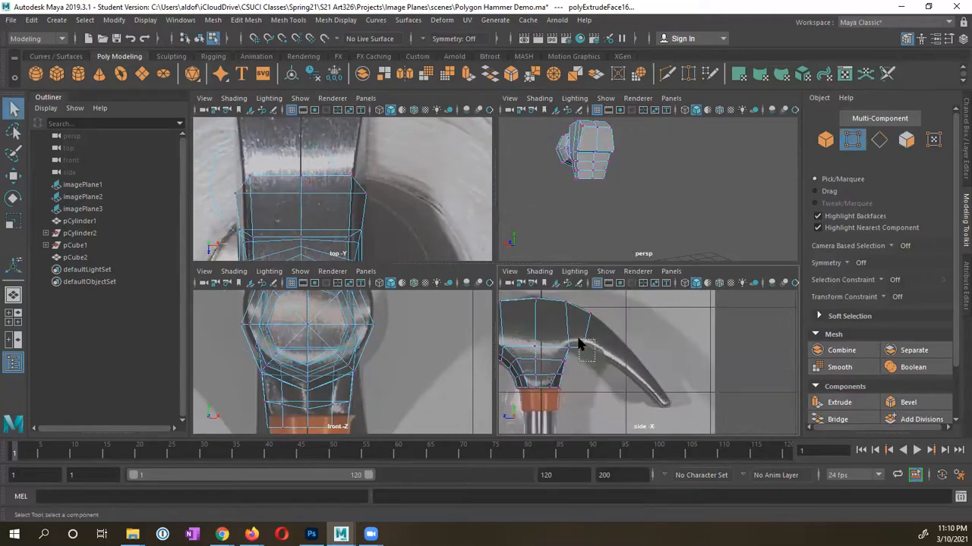
pyautogui.moveTo(578, 339); pyautogui.dragTo(575, 333)
pyautogui.keyDown('alt'); pyautogui.moveTo(347, 207); pyautogui.dragTo(353, 225, button='middle'); pyautogui.keyUp('alt')
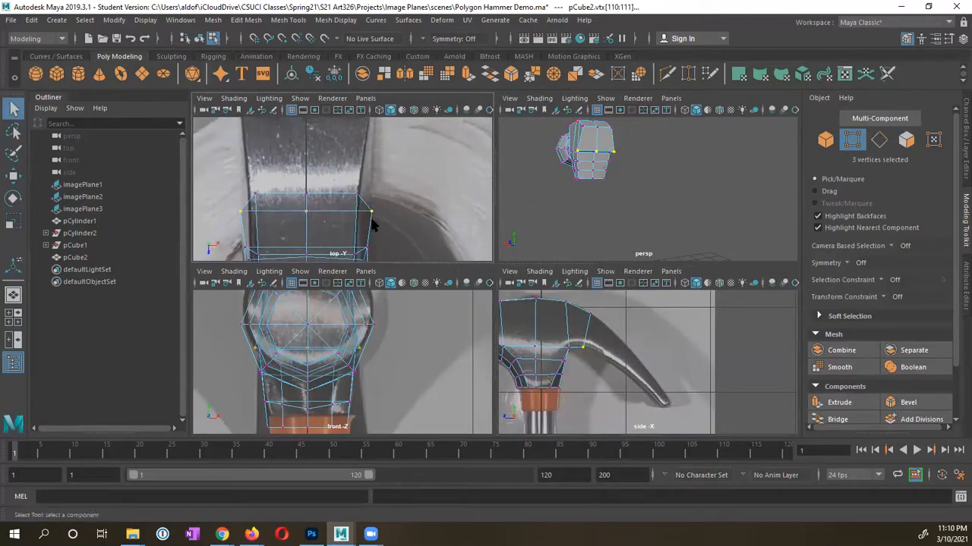
pyautogui.press('r')
pyautogui.moveTo(366, 221); pyautogui.dragTo(357, 215)
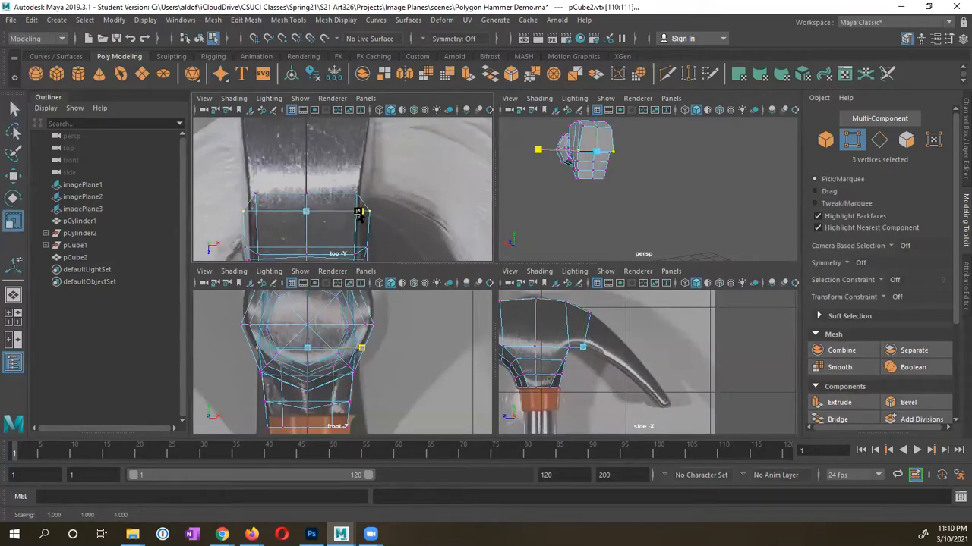
# Reselect the two end faces of the claw and extrude them outward by about 0.27 in local Z
pyautogui.keyDown('alt'); pyautogui.moveTo(575, 183); pyautogui.dragTo(618, 180); pyautogui.keyUp('alt')
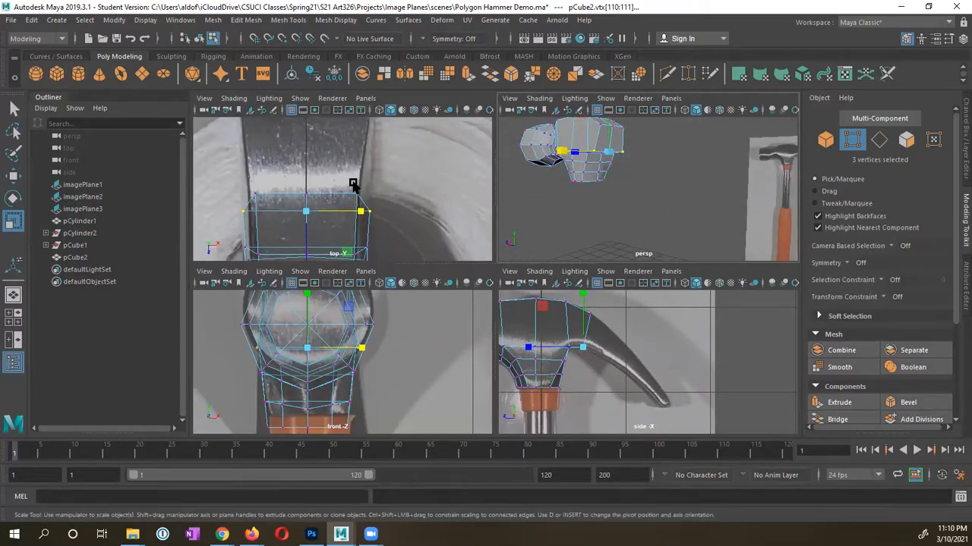
pyautogui.keyDown('alt'); pyautogui.moveTo(353, 184); pyautogui.dragTo(342, 256, button='middle'); pyautogui.keyUp('alt')
pyautogui.keyDown('alt'); pyautogui.moveTo(354, 206); pyautogui.dragTo(388, 171, button='middle'); pyautogui.keyUp('alt')
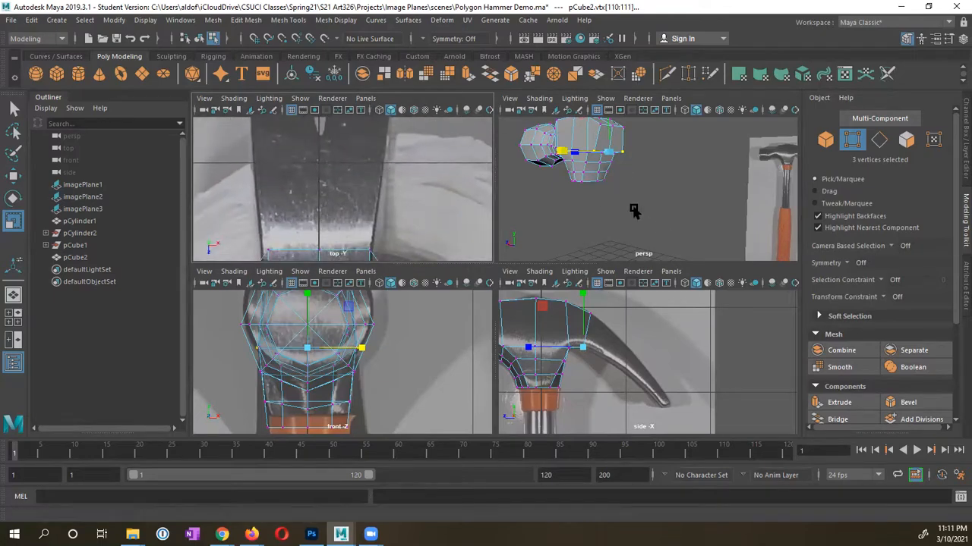
pyautogui.keyDown('alt'); pyautogui.moveTo(633, 208); pyautogui.dragTo(595, 189); pyautogui.keyUp('alt')
pyautogui.keyDown('alt'); pyautogui.moveTo(594, 189); pyautogui.dragTo(594, 221, button='middle'); pyautogui.keyUp('alt')
pyautogui.click(910, 143)
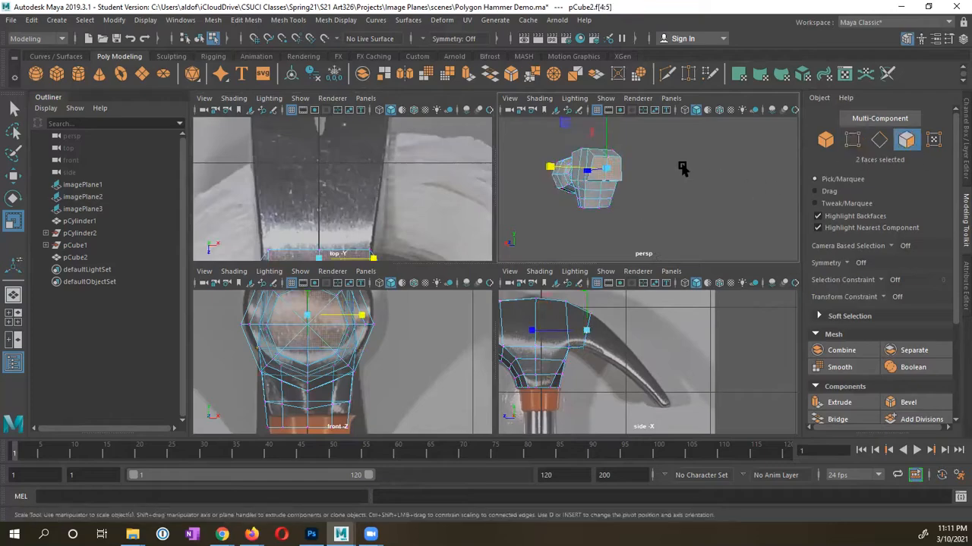
pyautogui.keyDown('alt'); pyautogui.moveTo(679, 169); pyautogui.dragTo(661, 195); pyautogui.keyUp('alt')
pyautogui.press('r')
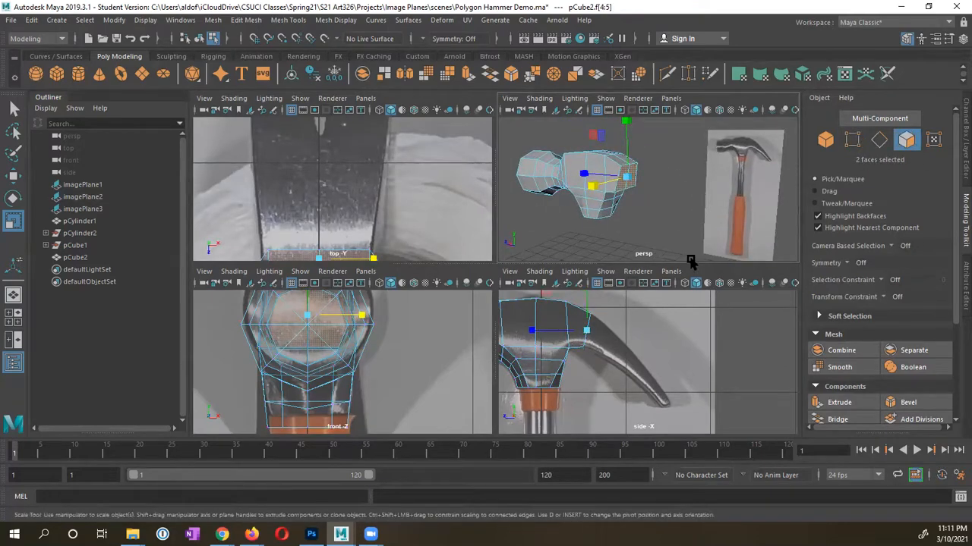
pyautogui.keyDown('alt'); pyautogui.moveTo(360, 322); pyautogui.dragTo(350, 410, button='middle'); pyautogui.keyUp('alt')
pyautogui.keyDown('alt'); pyautogui.moveTo(418, 194); pyautogui.dragTo(430, 134, button='middle'); pyautogui.keyUp('alt')
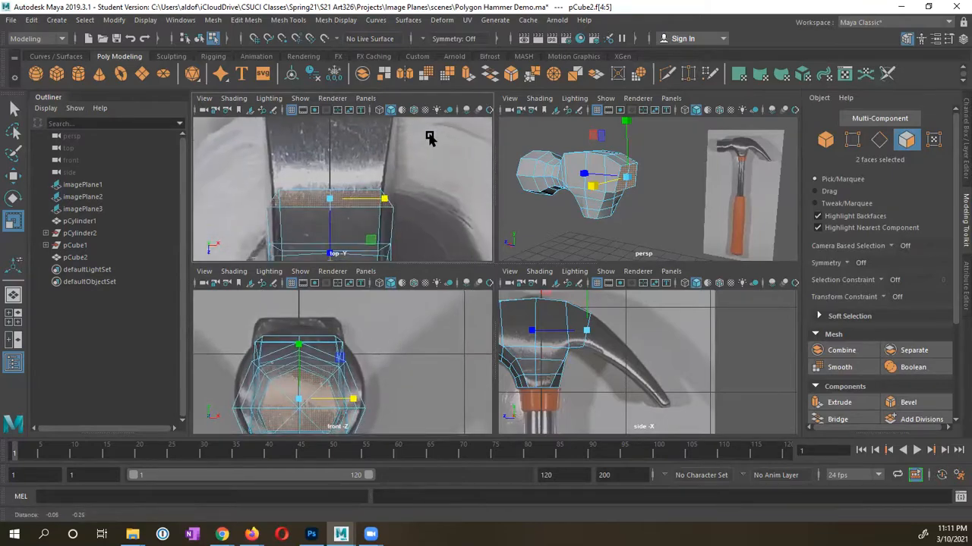
pyautogui.click(840, 403)
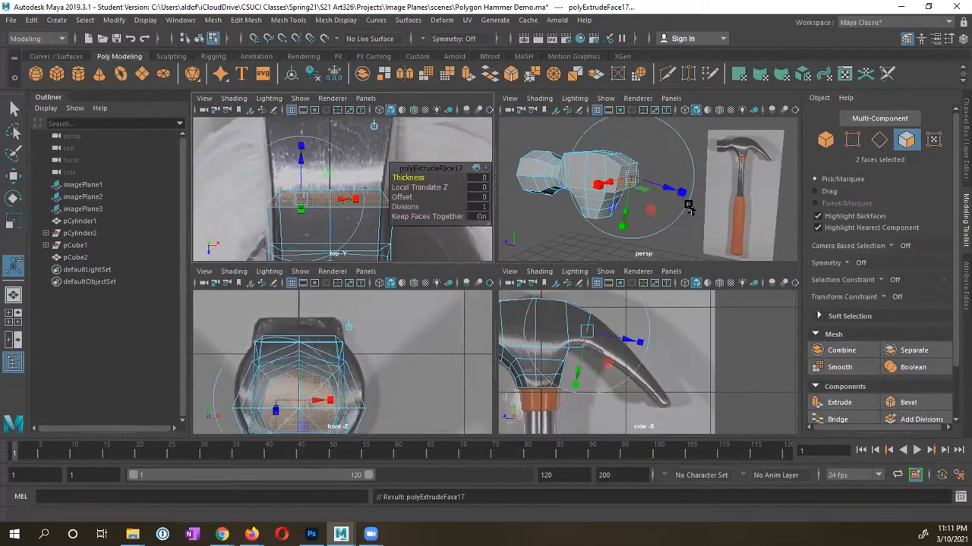
pyautogui.moveTo(624, 343); pyautogui.dragTo(601, 382)
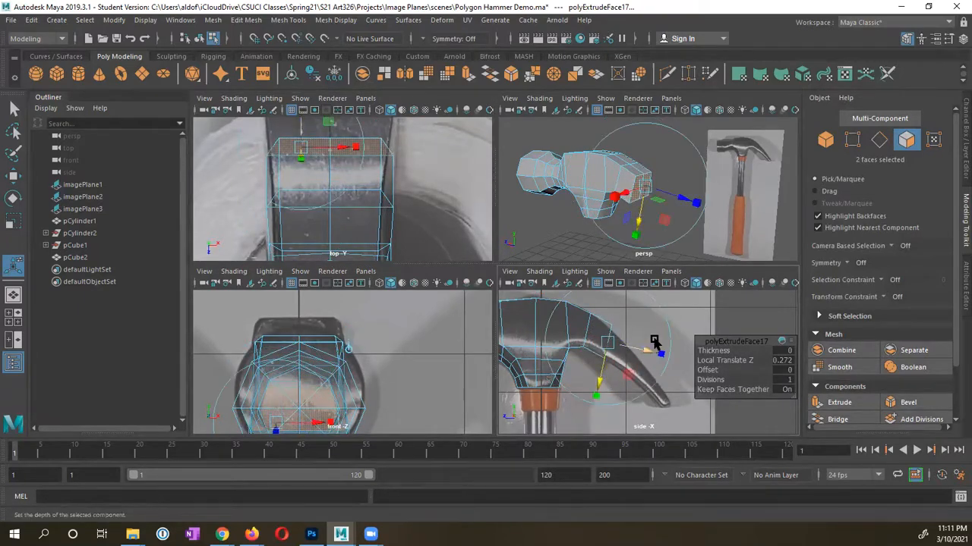
# Rotate the extruded end faces and adjust their height to follow the claw's curve in the side view
pyautogui.press('e')
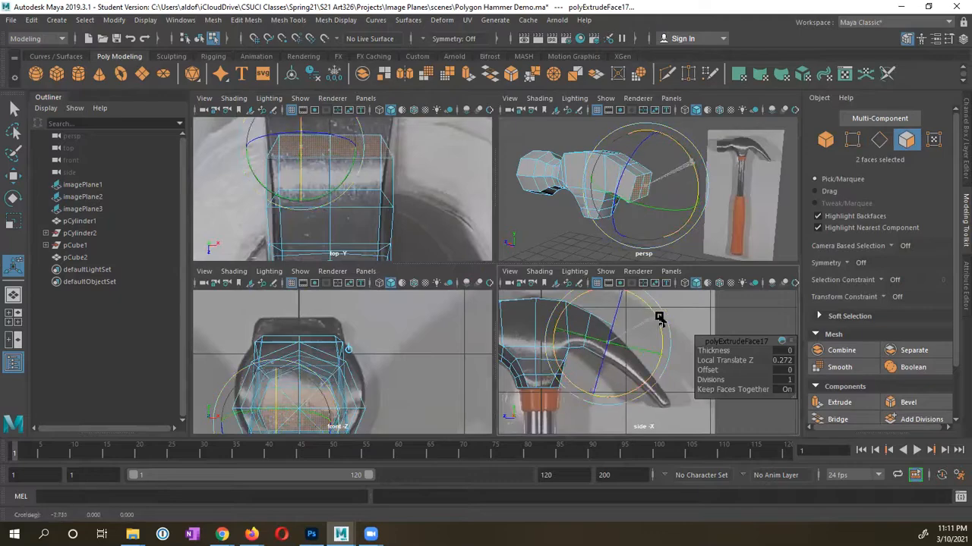
pyautogui.press('w')
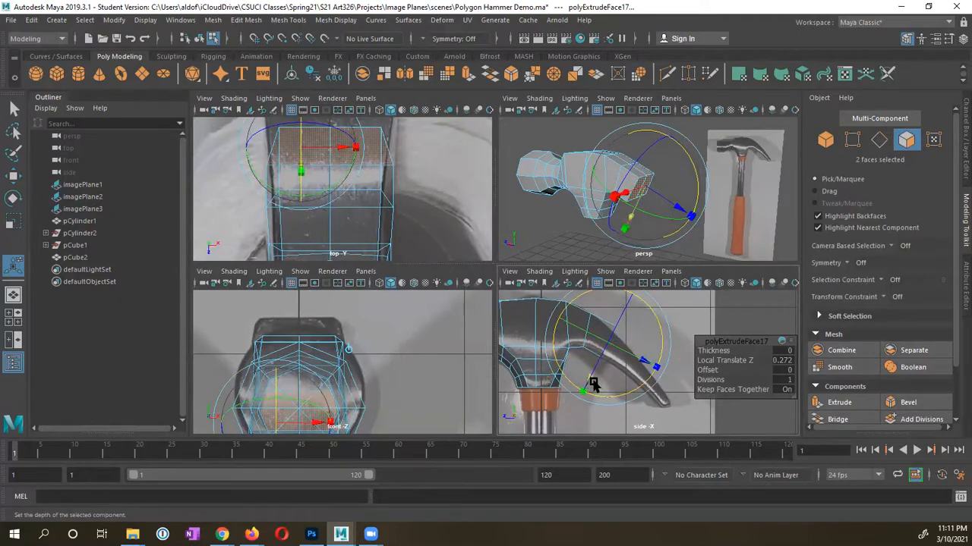
pyautogui.moveTo(591, 380)
pyautogui.mouseDown()
pyautogui.moveTo(590, 390)
pyautogui.moveTo(597, 380)
pyautogui.mouseUp()
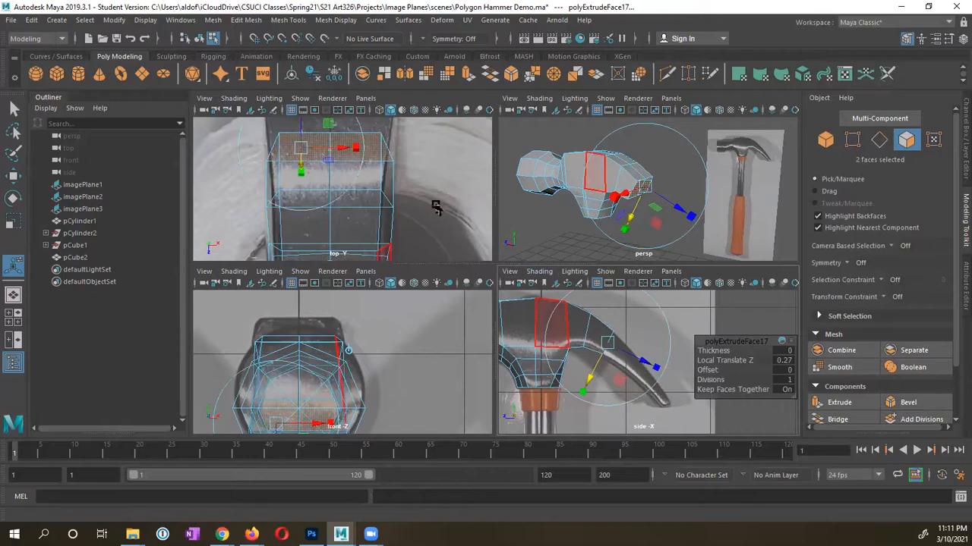
# Scale the extruded end faces slightly wider to match the claw reference in the top view
pyautogui.keyDown('alt'); pyautogui.moveTo(400, 173); pyautogui.dragTo(393, 226, button='middle'); pyautogui.keyUp('alt')
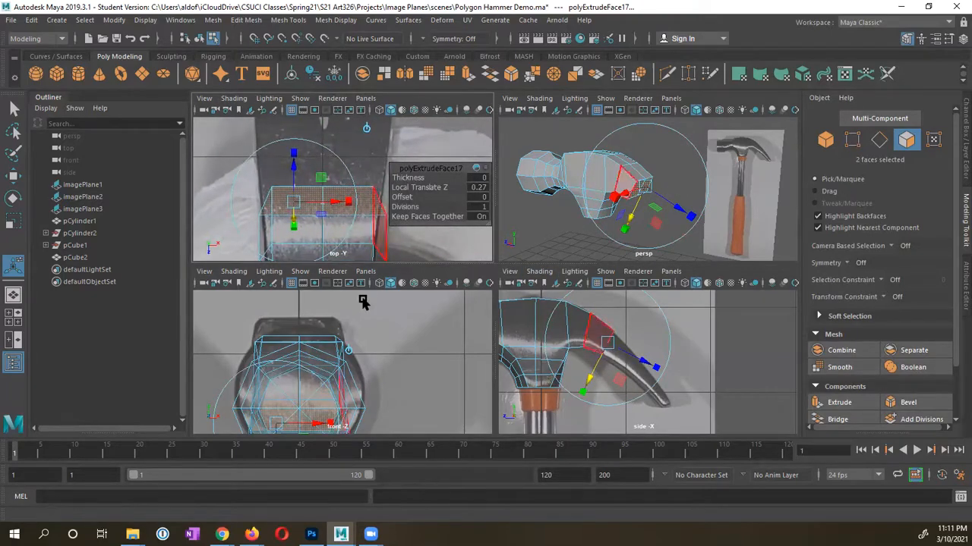
pyautogui.keyDown('alt'); pyautogui.moveTo(394, 202); pyautogui.dragTo(346, 247, button='middle'); pyautogui.keyUp('alt')
pyautogui.keyDown('alt'); pyautogui.moveTo(349, 226); pyautogui.dragTo(330, 214, button='right'); pyautogui.keyUp('alt')
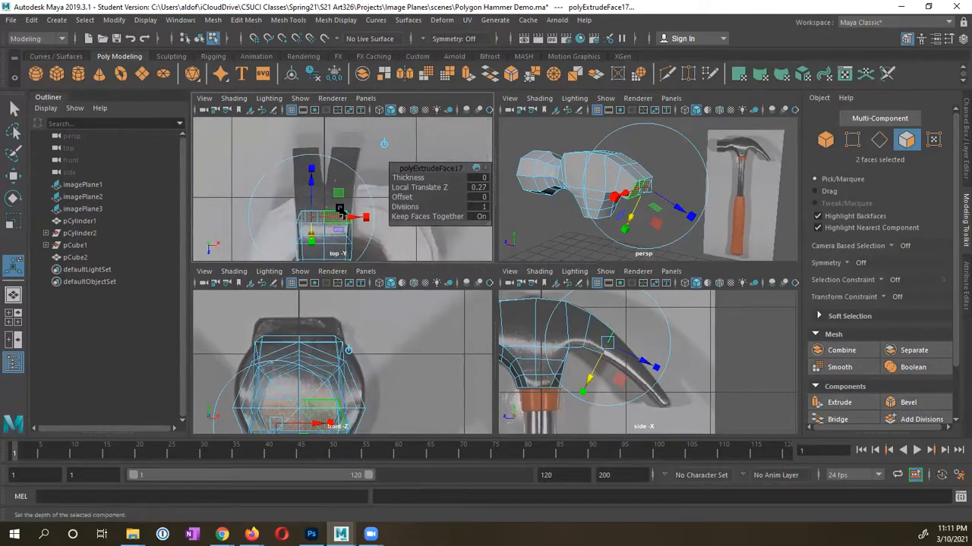
pyautogui.keyDown('alt'); pyautogui.moveTo(340, 214); pyautogui.dragTo(330, 179, button='middle'); pyautogui.keyUp('alt')
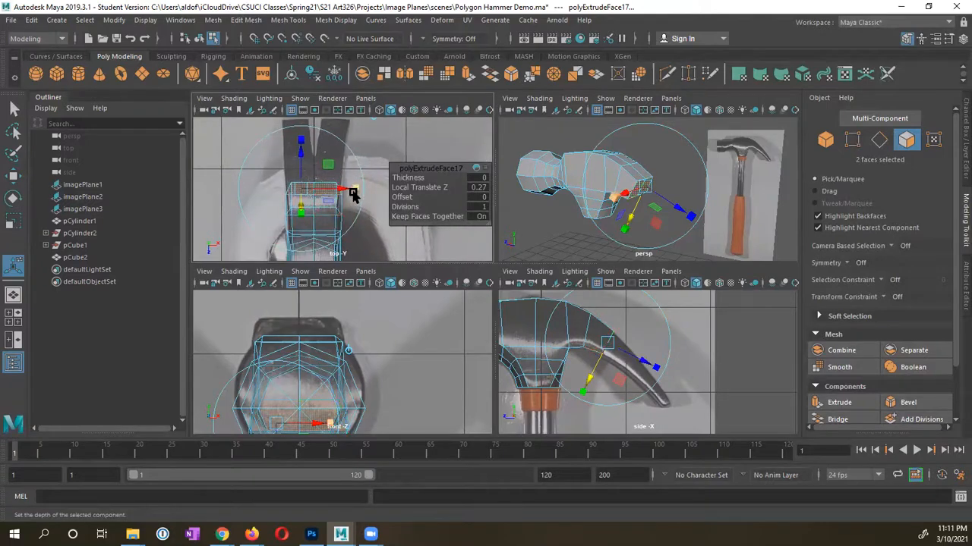
pyautogui.moveTo(353, 194); pyautogui.dragTo(370, 194)
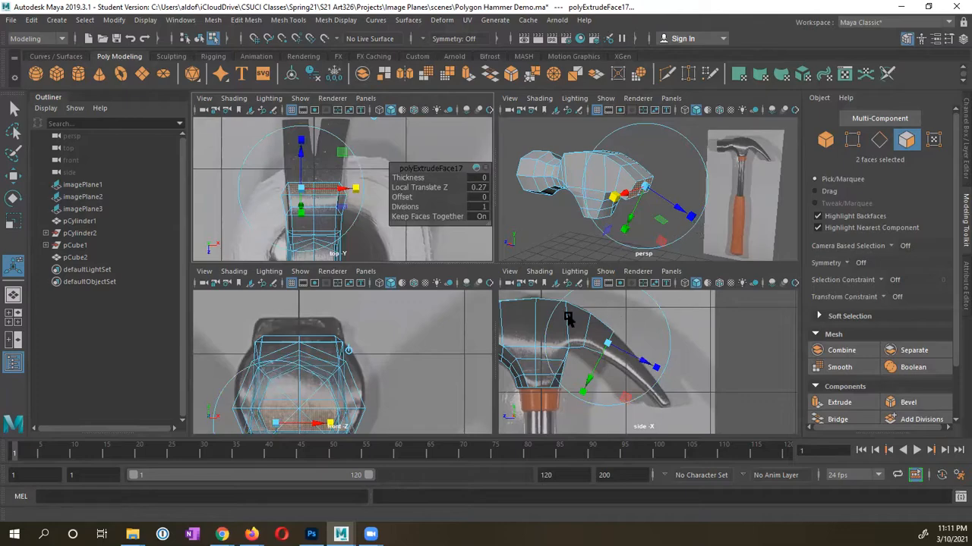
# Select the three lower vertices at the claw's end and scale them narrower in width in the top view
pyautogui.moveTo(569, 200); pyautogui.dragTo(563, 234, button='right')
pyautogui.moveTo(603, 363); pyautogui.dragTo(596, 347)
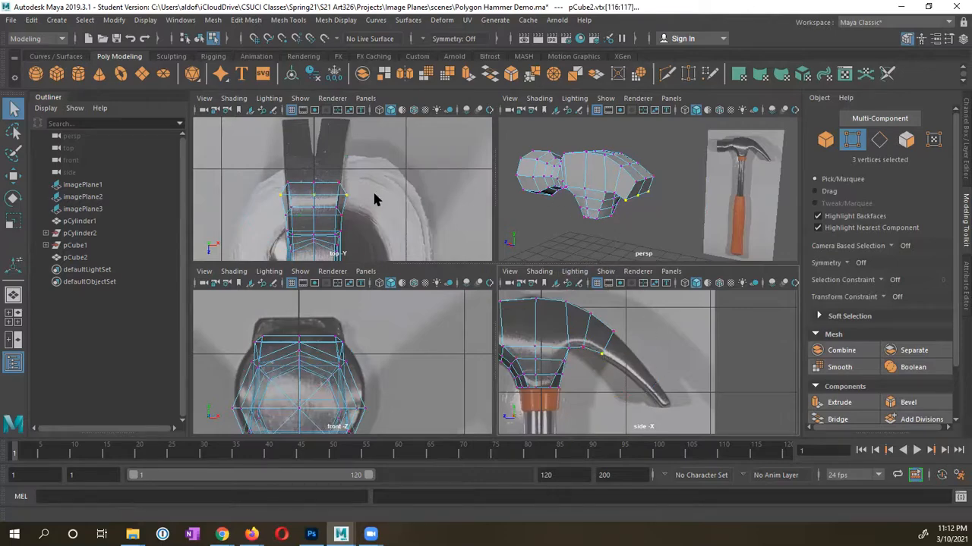
pyautogui.keyDown('alt'); pyautogui.moveTo(321, 210); pyautogui.dragTo(456, 222, button='right'); pyautogui.keyUp('alt')
pyautogui.keyDown('alt'); pyautogui.moveTo(361, 190); pyautogui.dragTo(379, 197, button='middle'); pyautogui.keyUp('alt')
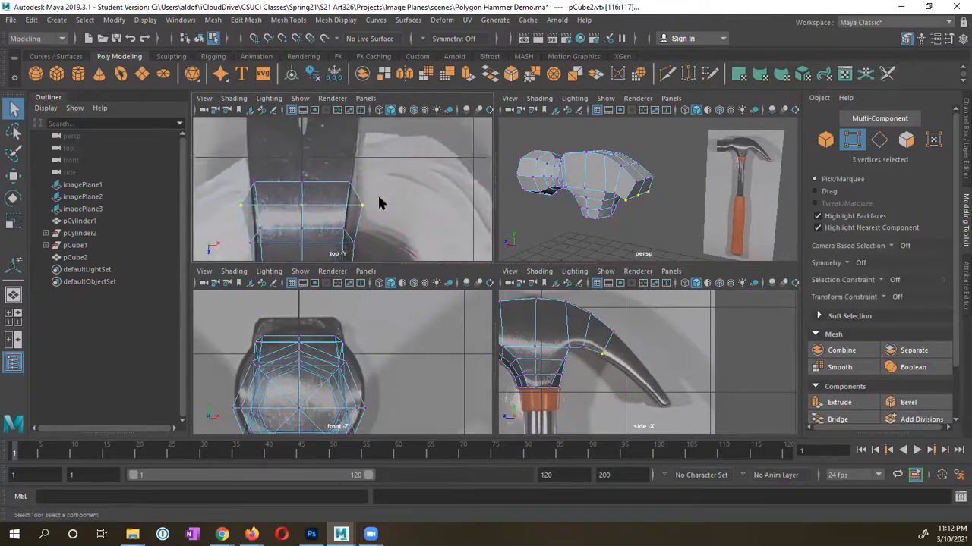
pyautogui.press('r')
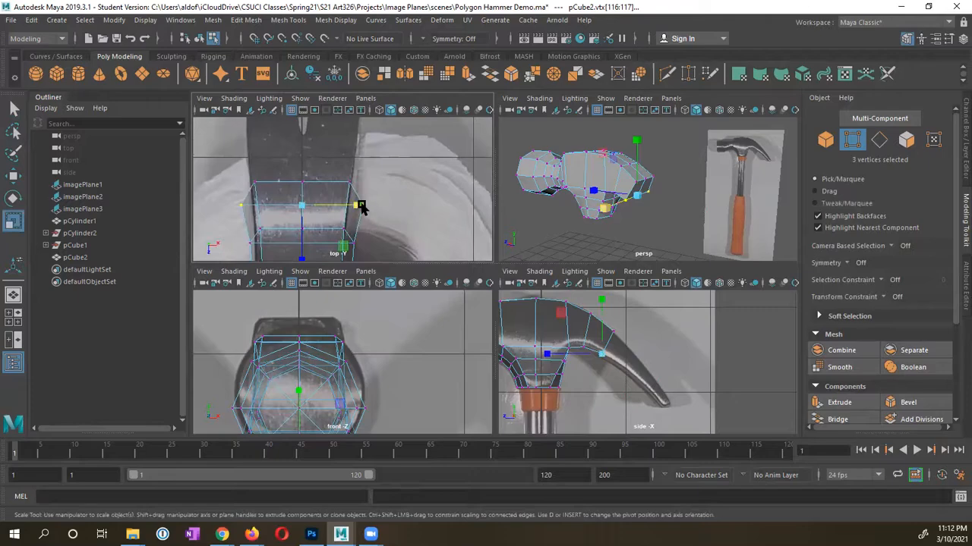
pyautogui.moveTo(362, 205); pyautogui.dragTo(348, 210)
# Extrude the two claw end faces by about 0.312 in local Z with Keep Faces Together off
pyautogui.keyDown('alt'); pyautogui.moveTo(643, 214); pyautogui.dragTo(597, 217); pyautogui.keyUp('alt')
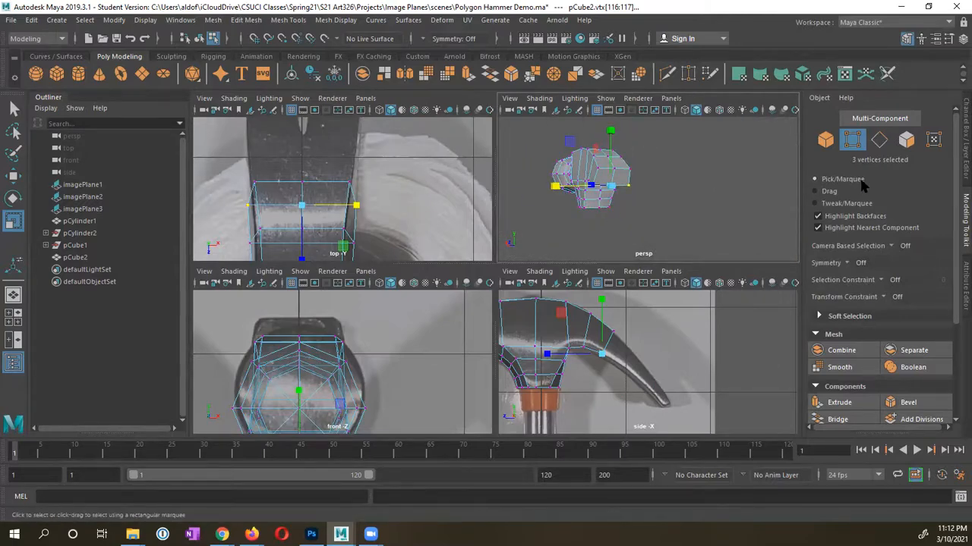
pyautogui.click(906, 139)
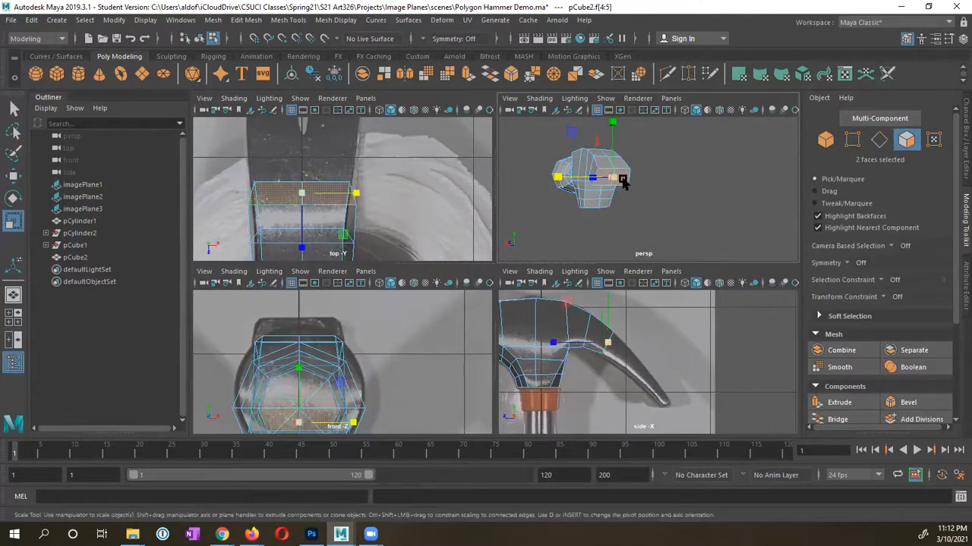
pyautogui.click(849, 403)
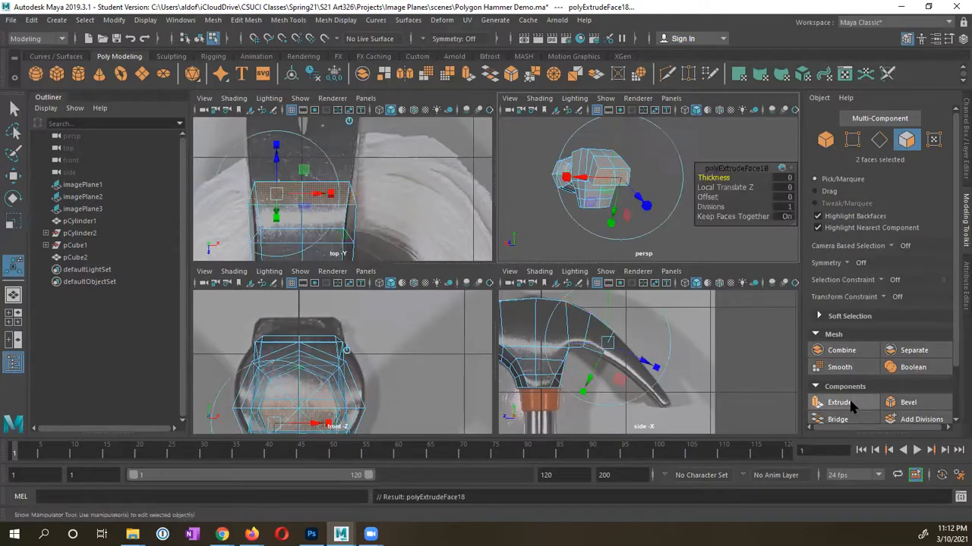
pyautogui.click(786, 217)
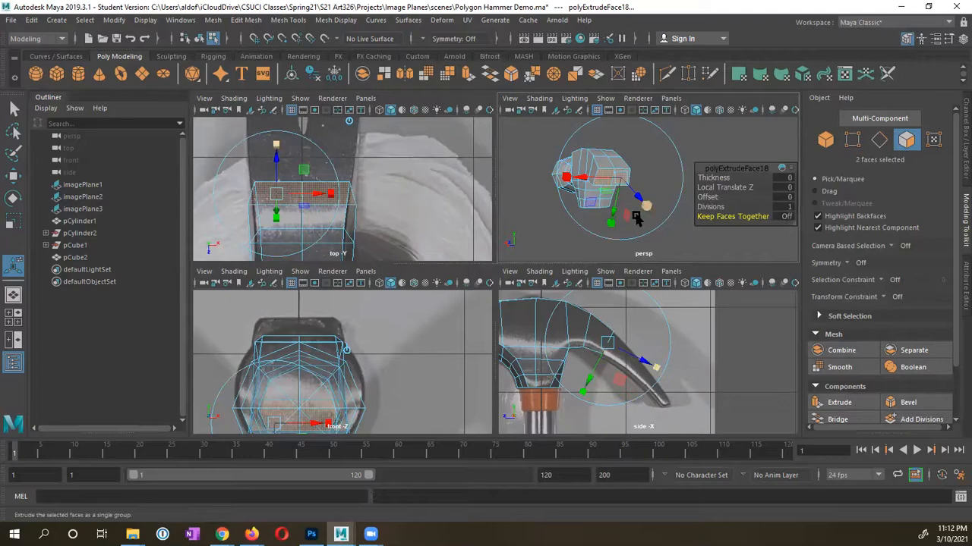
pyautogui.moveTo(639, 202)
pyautogui.mouseDown()
pyautogui.moveTo(651, 209)
pyautogui.moveTo(653, 199)
pyautogui.mouseUp()
# Rotate the separately extruded faces and adjust their height to fit the claw silhouette in the side view
pyautogui.press('e')
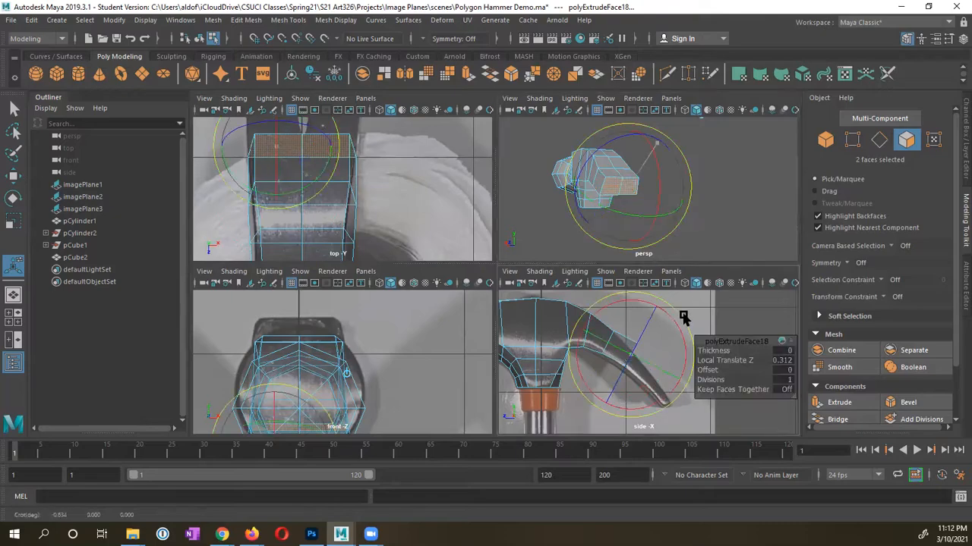
pyautogui.moveTo(687, 323); pyautogui.dragTo(687, 325)
pyautogui.moveTo(607, 388)
pyautogui.mouseDown()
pyautogui.moveTo(602, 401)
pyautogui.moveTo(605, 391)
pyautogui.mouseUp()
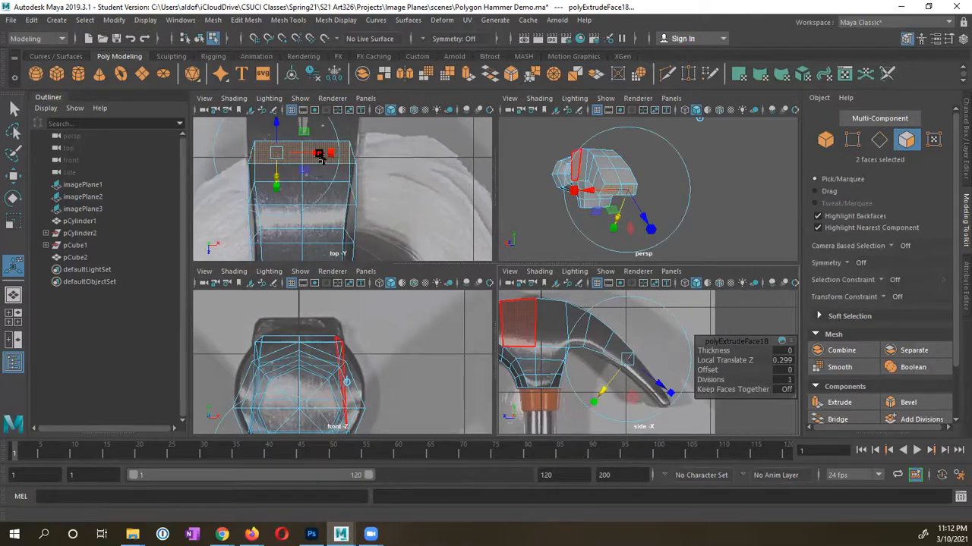
# Scale the two extruded end faces down individually to open a V-shaped split between the claw prongs
pyautogui.moveTo(320, 155); pyautogui.dragTo(312, 163)
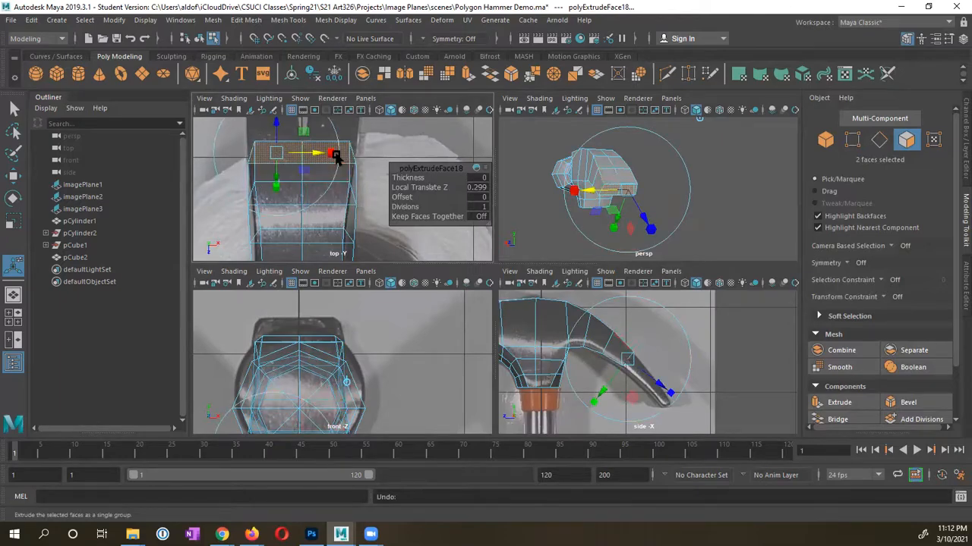
pyautogui.click(331, 154)
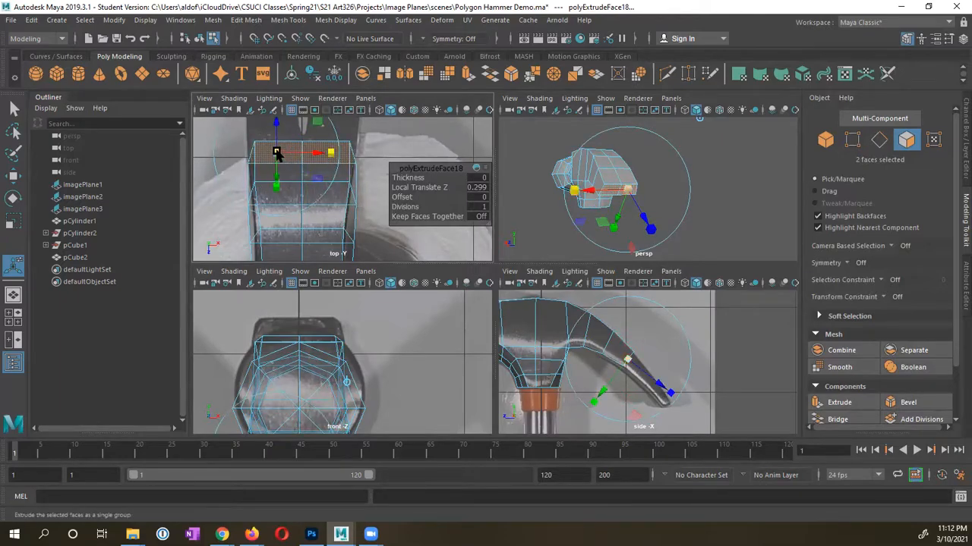
pyautogui.moveTo(276, 152); pyautogui.dragTo(303, 156)
pyautogui.hotkey('ctrl', 'z')
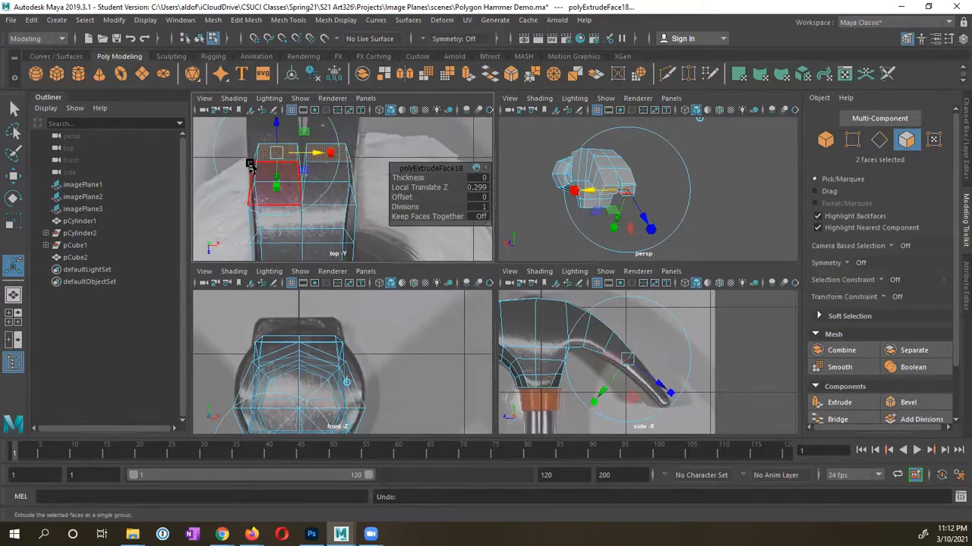
# Set the Move Tool's symmetry to Object X and close its tool settings
pyautogui.press('w')
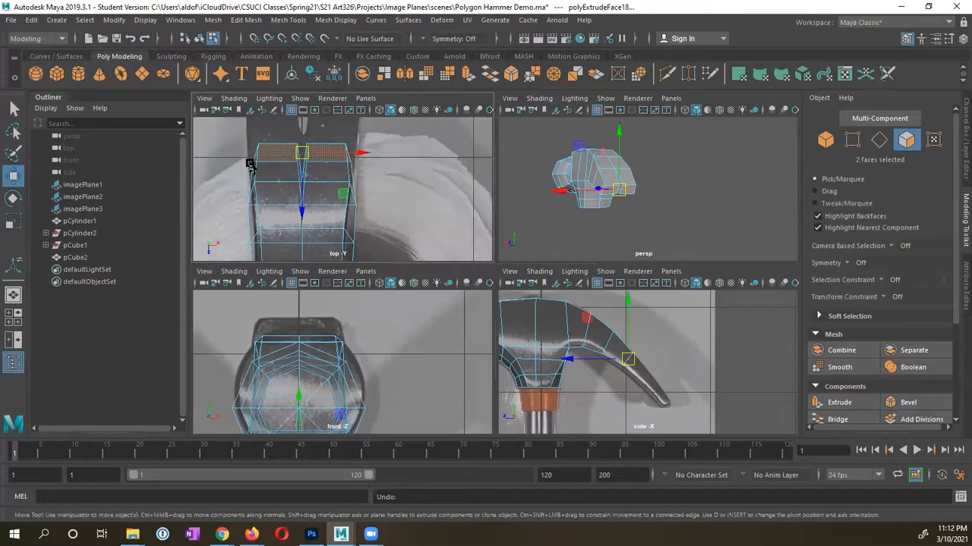
pyautogui.doubleClick(14, 176)
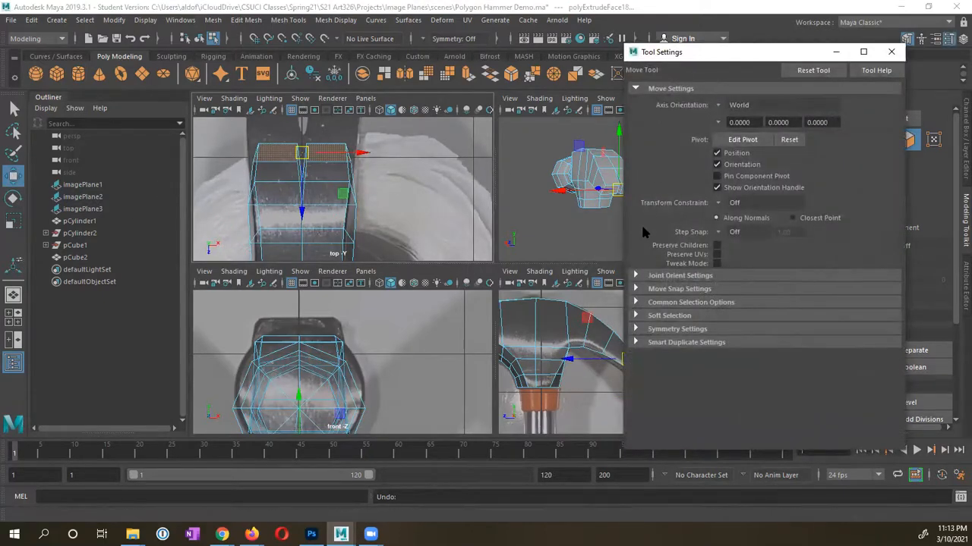
pyautogui.click(636, 329)
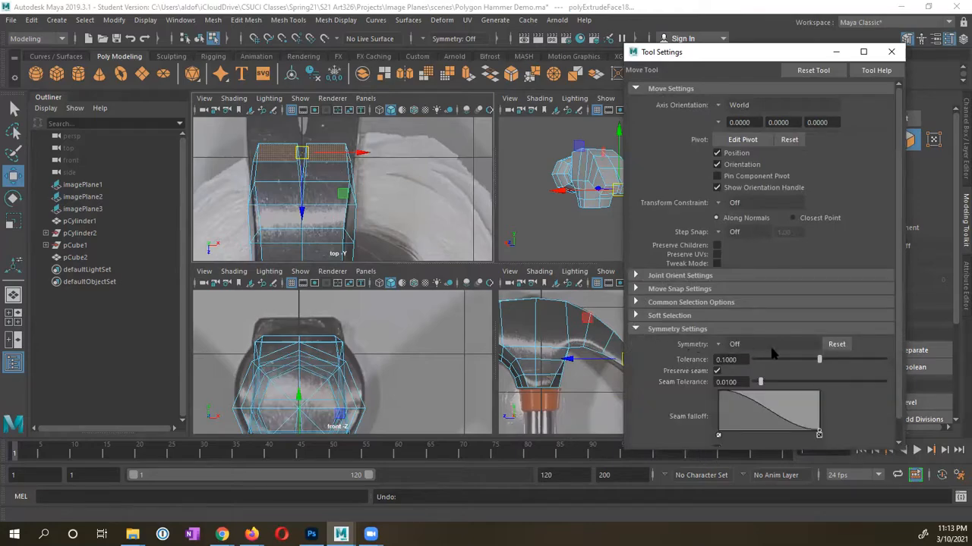
pyautogui.click(720, 345)
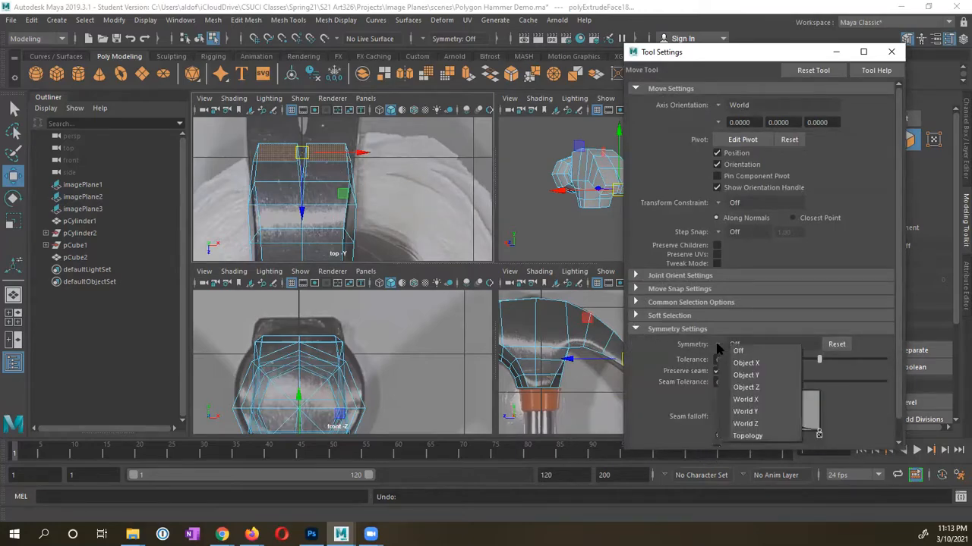
pyautogui.click(766, 364)
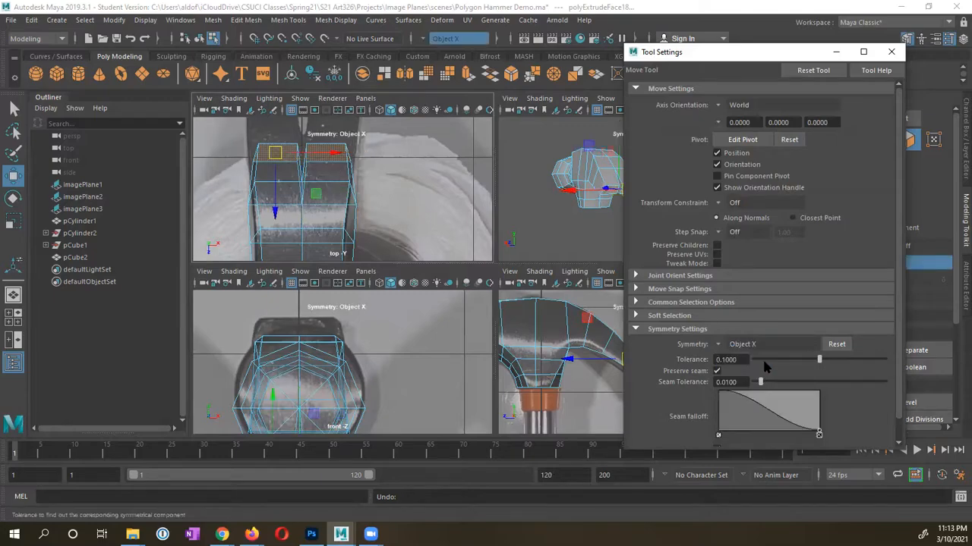
pyautogui.click(897, 55)
# Move the prong end faces symmetrically outward and scale them wider to fit the split claw in the top view
pyautogui.moveTo(334, 152)
pyautogui.mouseDown()
pyautogui.moveTo(317, 156)
pyautogui.moveTo(325, 158)
pyautogui.mouseUp()
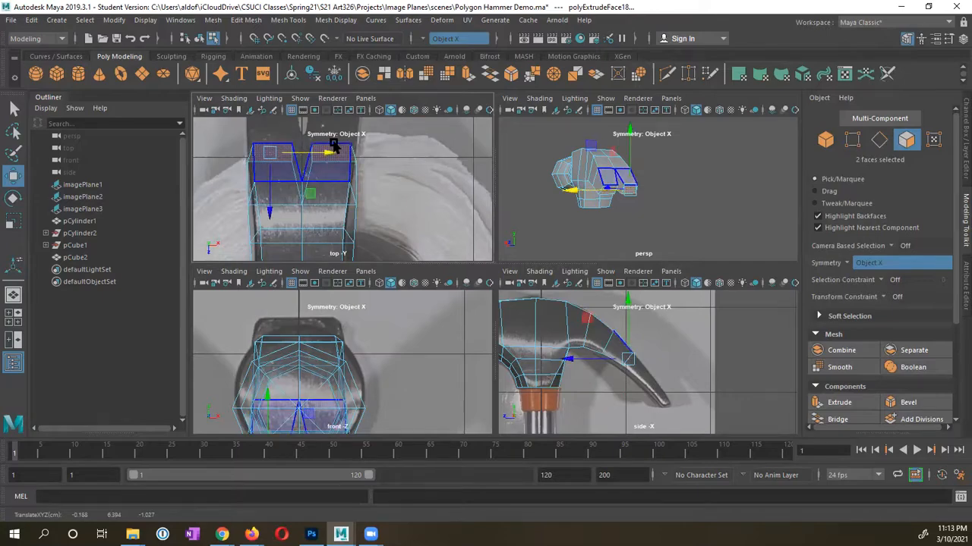
pyautogui.press('r')
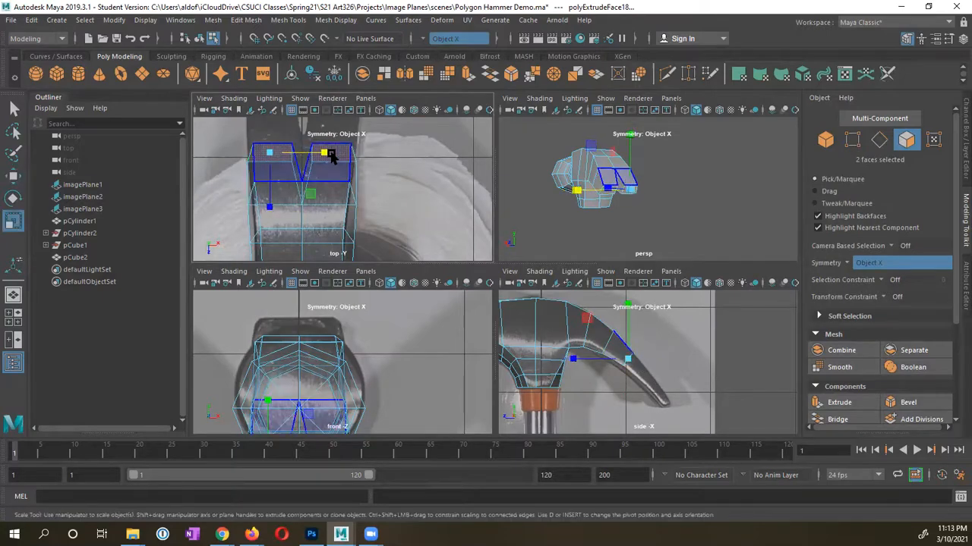
pyautogui.moveTo(332, 152); pyautogui.dragTo(341, 157)
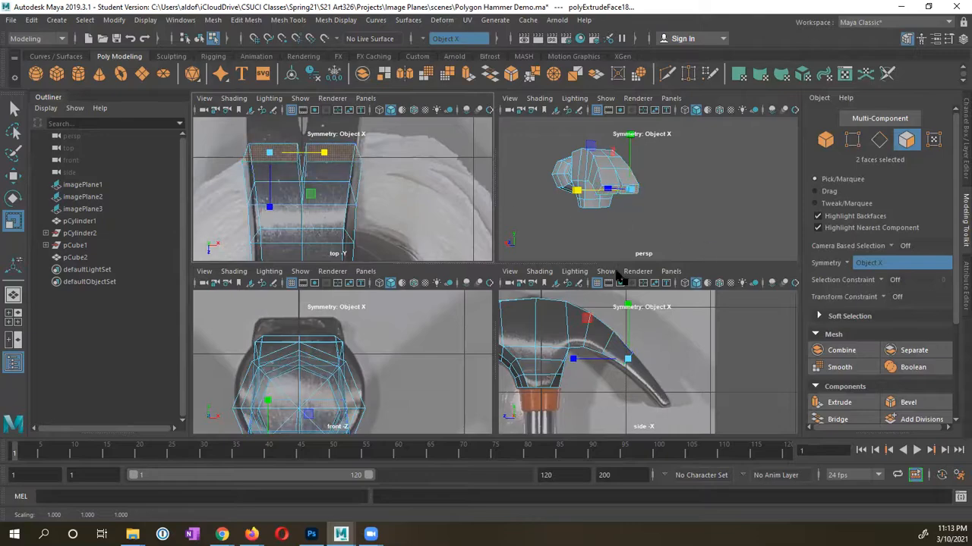
# Select the lower vertices of both prong ends and scale them narrower to match the claw's width in the top view
pyautogui.moveTo(596, 331); pyautogui.dragTo(536, 202, button='right')
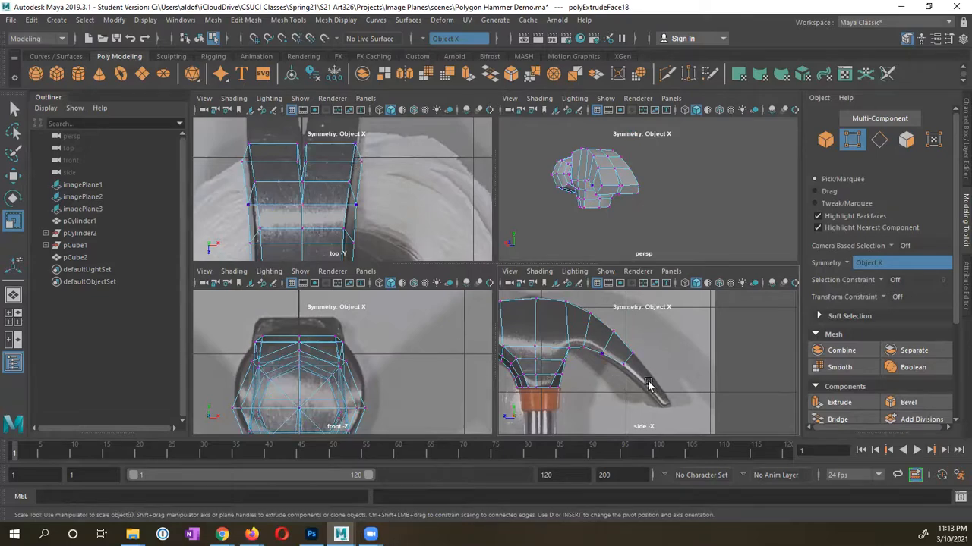
pyautogui.moveTo(616, 364); pyautogui.dragTo(618, 373)
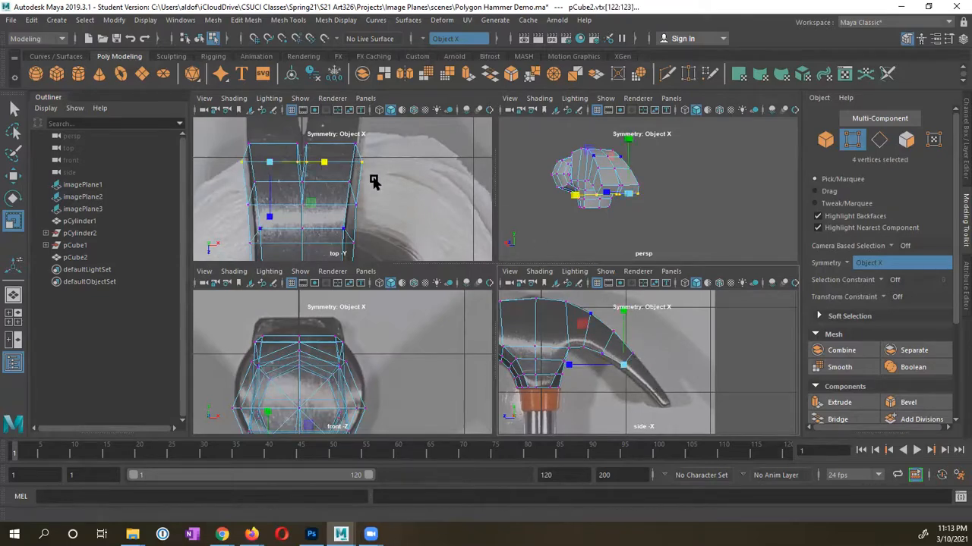
pyautogui.moveTo(325, 167); pyautogui.dragTo(319, 170)
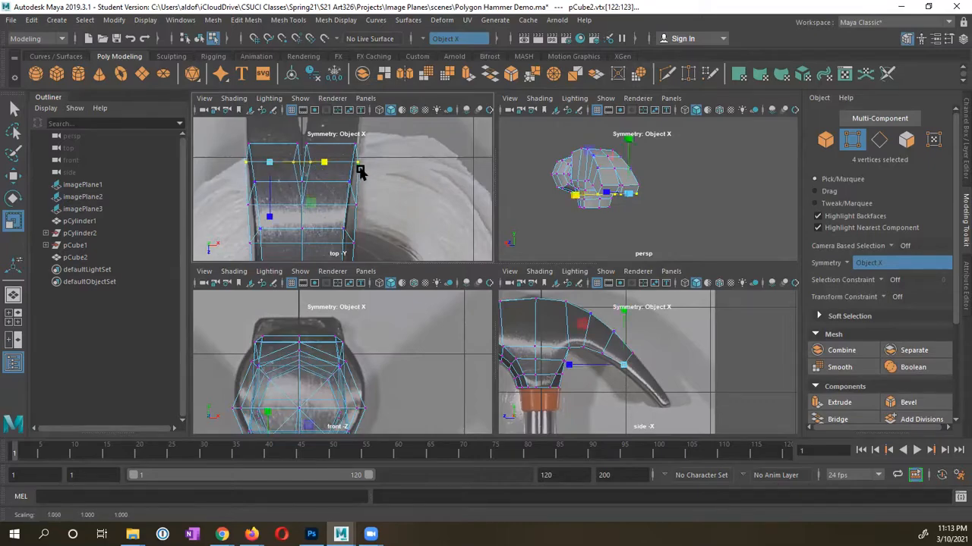
# Extrude the two prong end faces along the claw with a Local Translate Z of 0.295
pyautogui.keyDown('alt'); pyautogui.moveTo(627, 220); pyautogui.dragTo(584, 228); pyautogui.keyUp('alt')
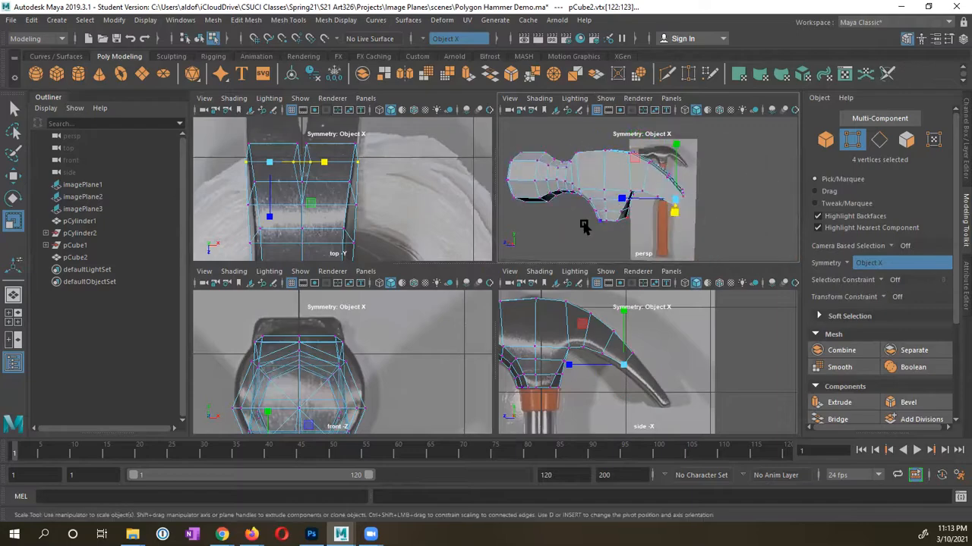
pyautogui.keyDown('alt'); pyautogui.moveTo(674, 201); pyautogui.dragTo(623, 190); pyautogui.keyUp('alt')
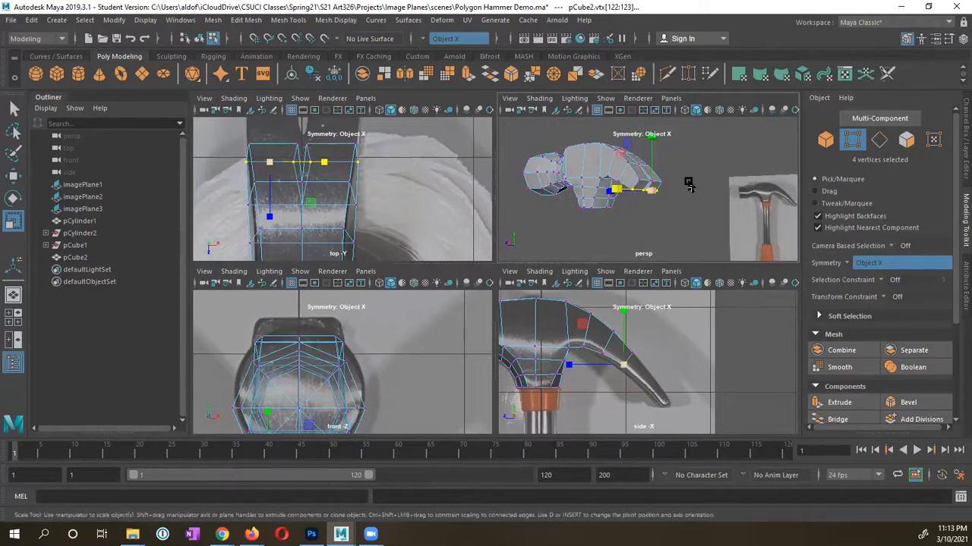
pyautogui.click(906, 140)
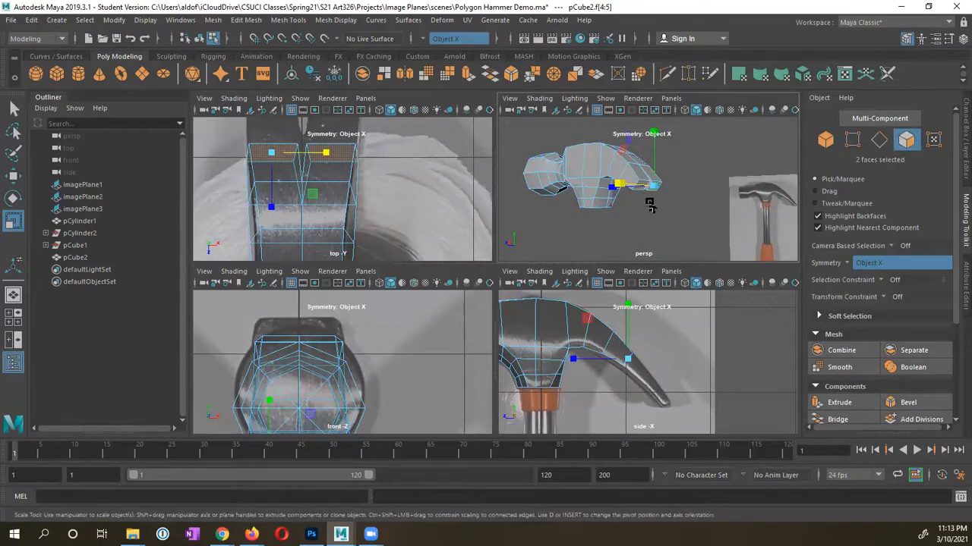
pyautogui.keyDown('alt'); pyautogui.moveTo(650, 204); pyautogui.dragTo(633, 191); pyautogui.keyUp('alt')
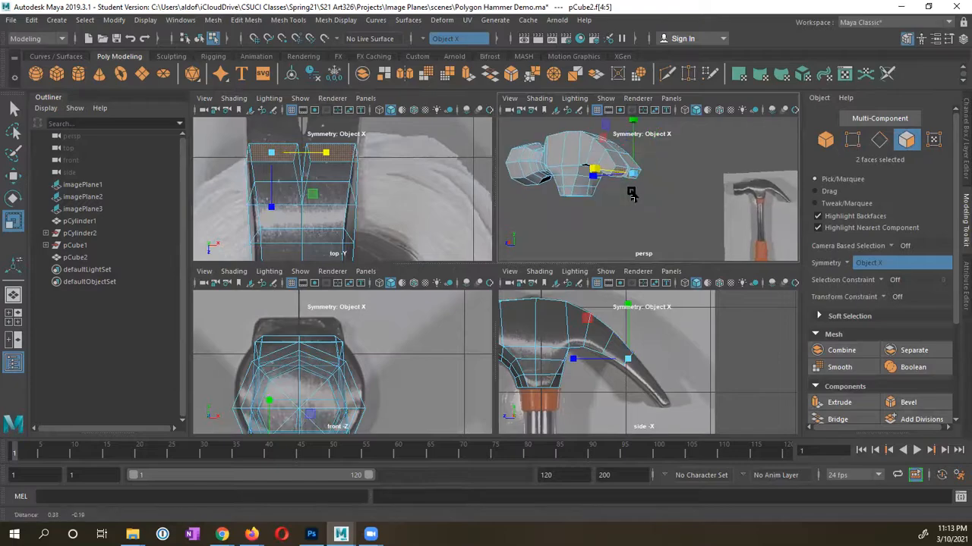
pyautogui.click(844, 407)
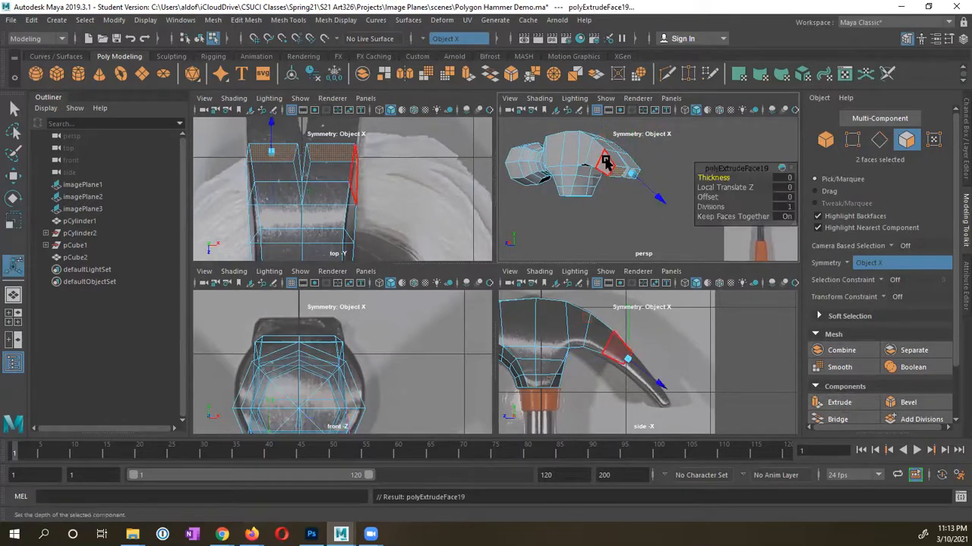
pyautogui.moveTo(658, 198); pyautogui.dragTo(669, 212)
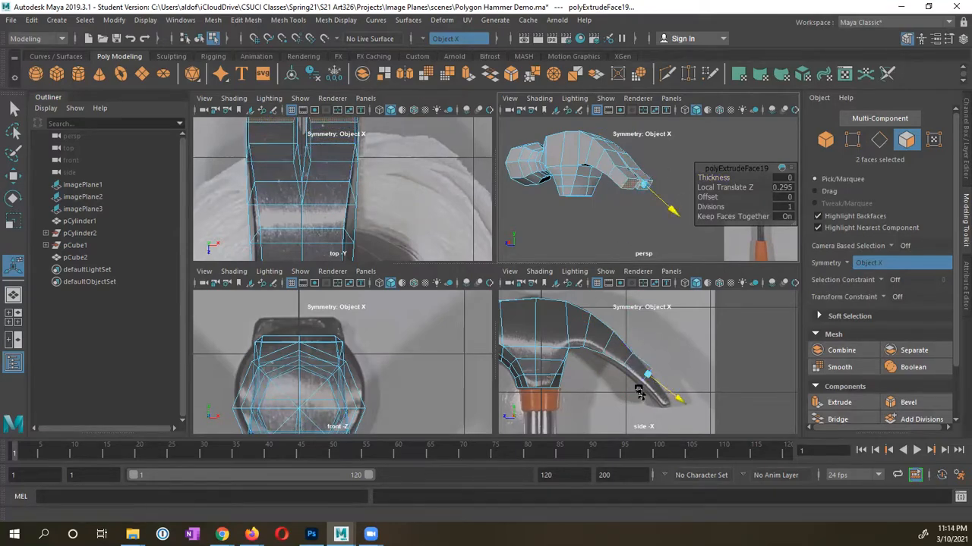
# Move and rotate the extruded prong end faces to follow the claw's curve in the side view
pyautogui.keyDown('alt'); pyautogui.moveTo(653, 388); pyautogui.dragTo(645, 355, button='middle'); pyautogui.keyUp('alt')
pyautogui.keyDown('alt'); pyautogui.moveTo(597, 358); pyautogui.dragTo(733, 364, button='right'); pyautogui.keyUp('alt')
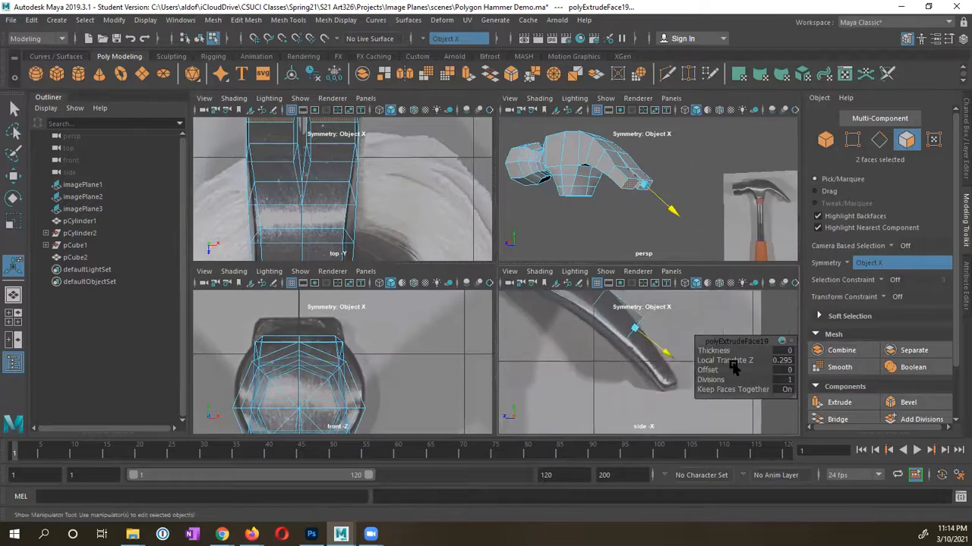
pyautogui.keyDown('alt'); pyautogui.moveTo(658, 349); pyautogui.dragTo(646, 388, button='middle'); pyautogui.keyUp('alt')
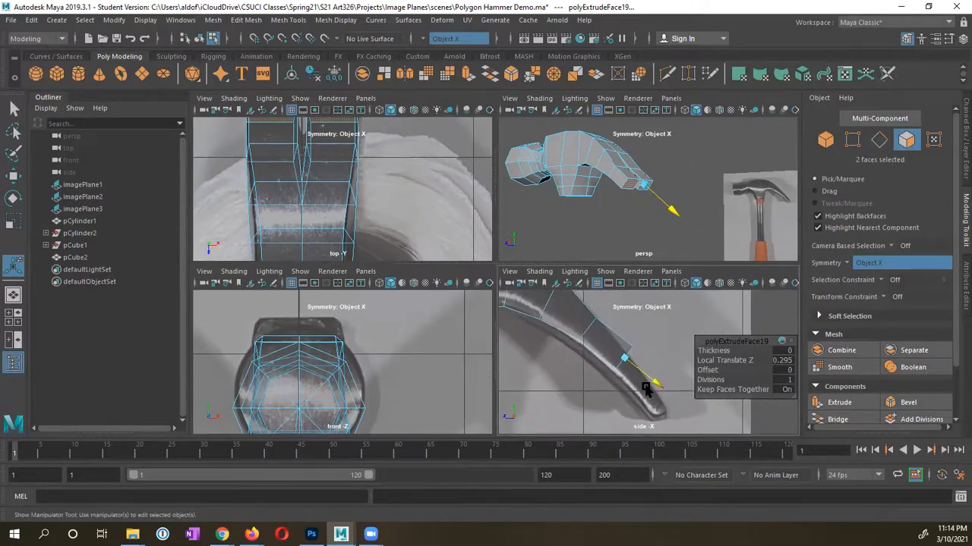
pyautogui.press('w')
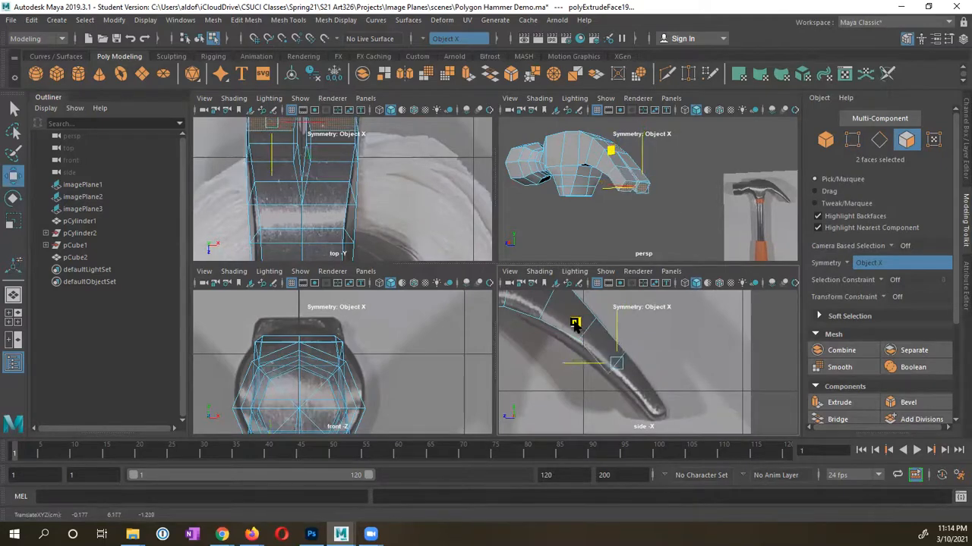
pyautogui.moveTo(574, 324); pyautogui.dragTo(580, 326, button='middle')
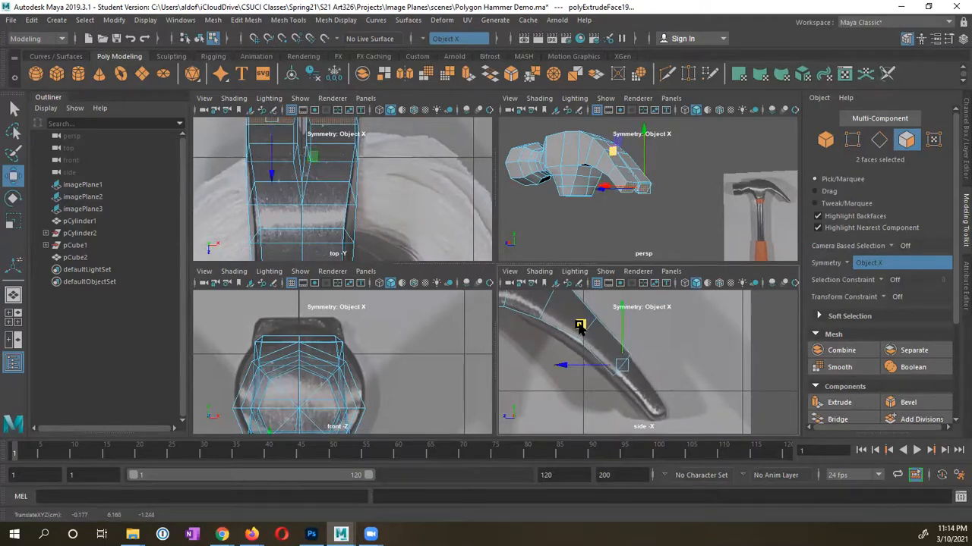
pyautogui.press('e')
pyautogui.moveTo(671, 341); pyautogui.dragTo(661, 342)
# Set the Scale Tool's axis orientation to Component and scale the prong end faces' thickness in the side view
pyautogui.press('r')
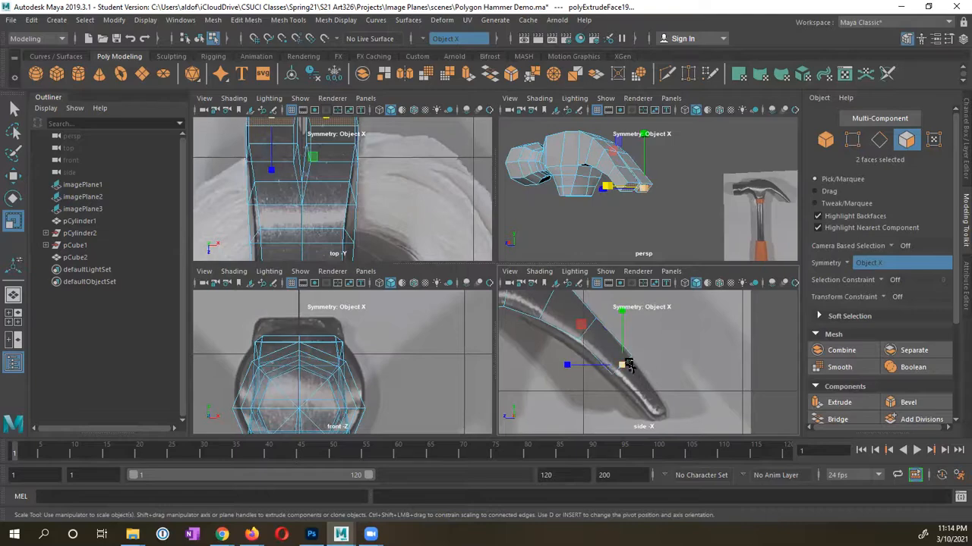
pyautogui.doubleClick(13, 223)
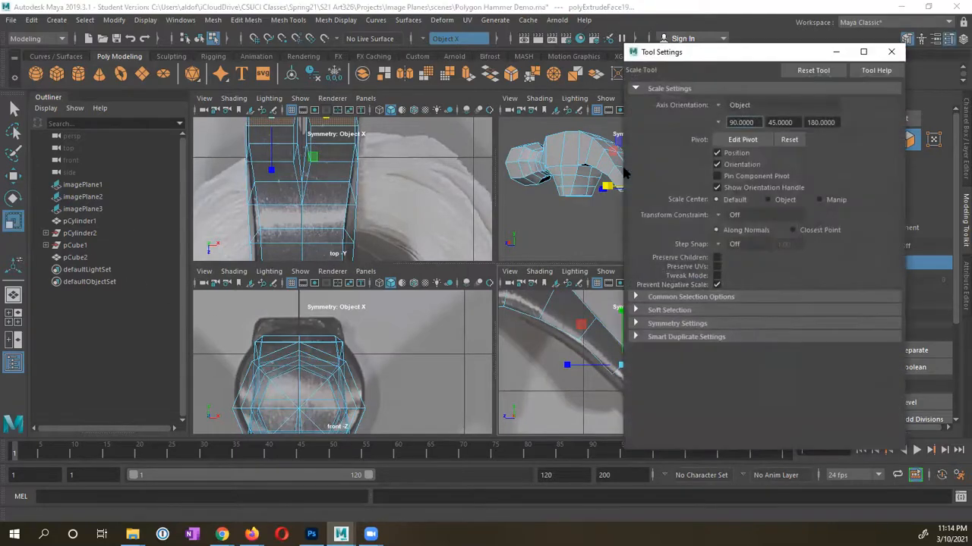
pyautogui.click(719, 107)
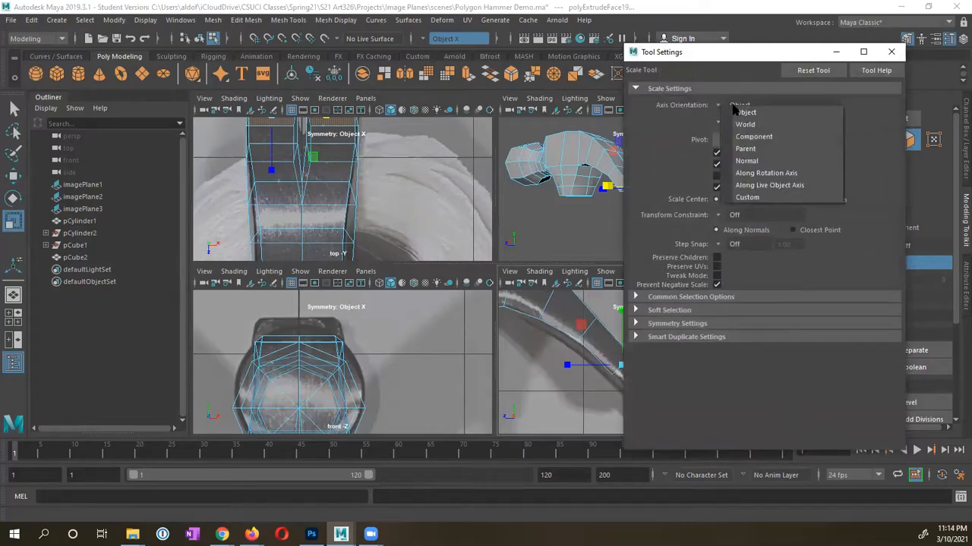
pyautogui.click(754, 138)
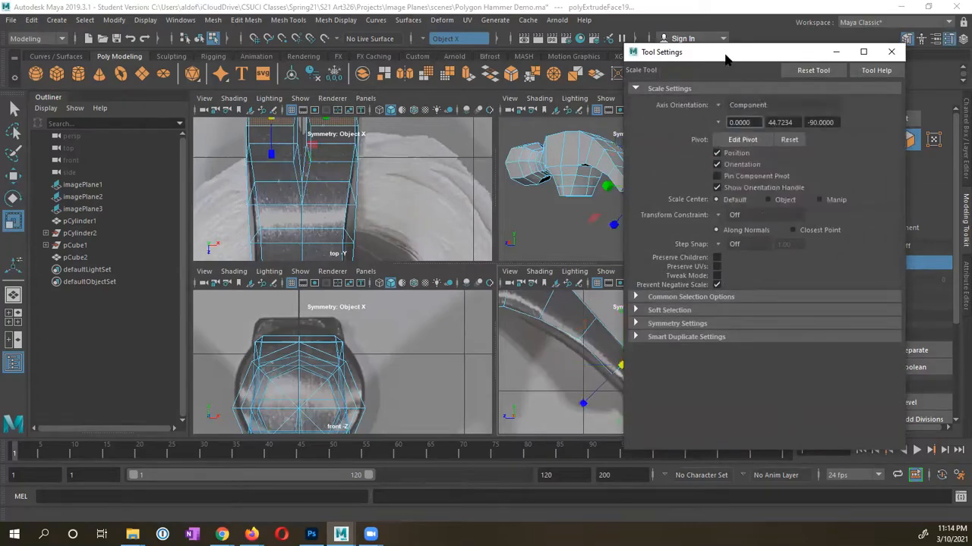
pyautogui.moveTo(726, 59); pyautogui.dragTo(763, 59)
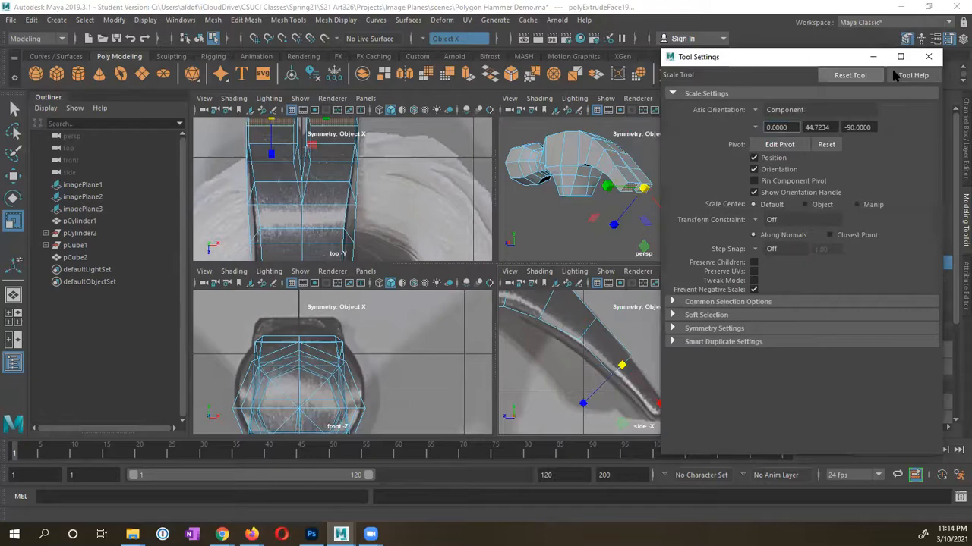
pyautogui.click(927, 53)
pyautogui.click(581, 402)
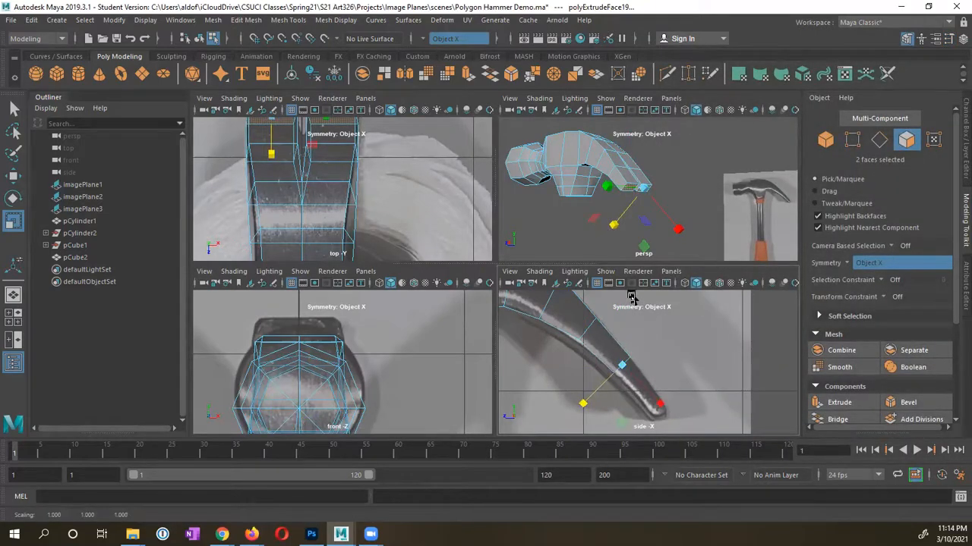
# Move the prong end faces symmetrically outward to follow the splitting claw in the top view
pyautogui.keyDown('alt'); pyautogui.moveTo(389, 188); pyautogui.dragTo(390, 234, button='middle'); pyautogui.keyUp('alt')
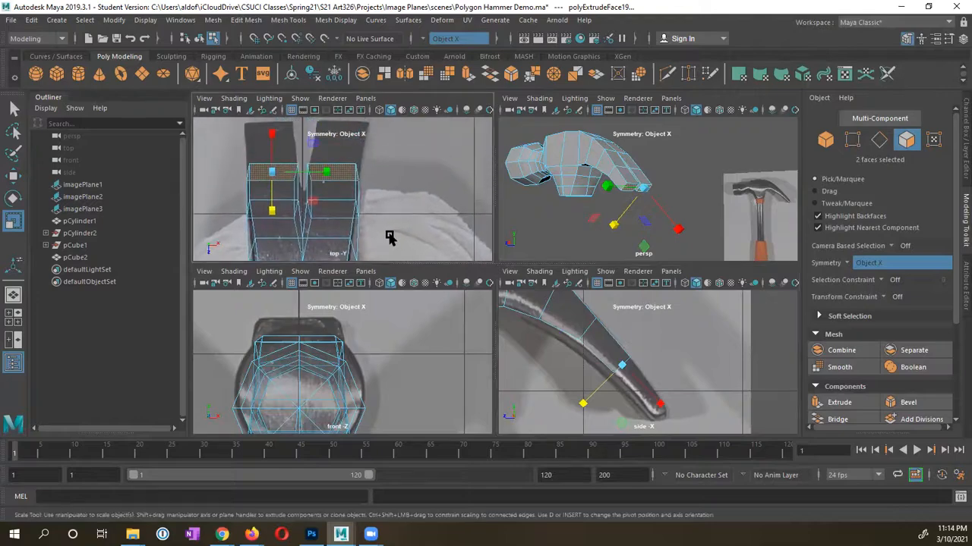
pyautogui.press('w')
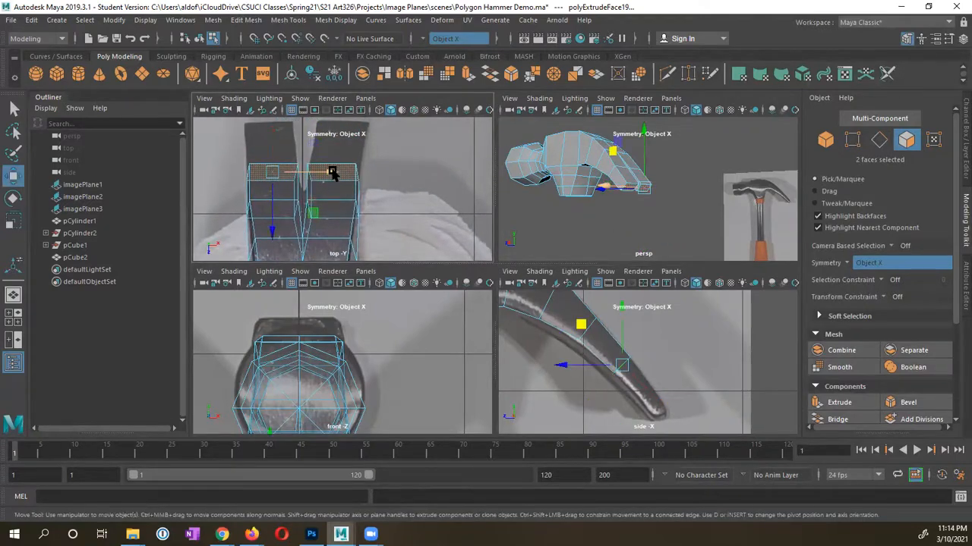
pyautogui.moveTo(331, 169); pyautogui.dragTo(328, 174)
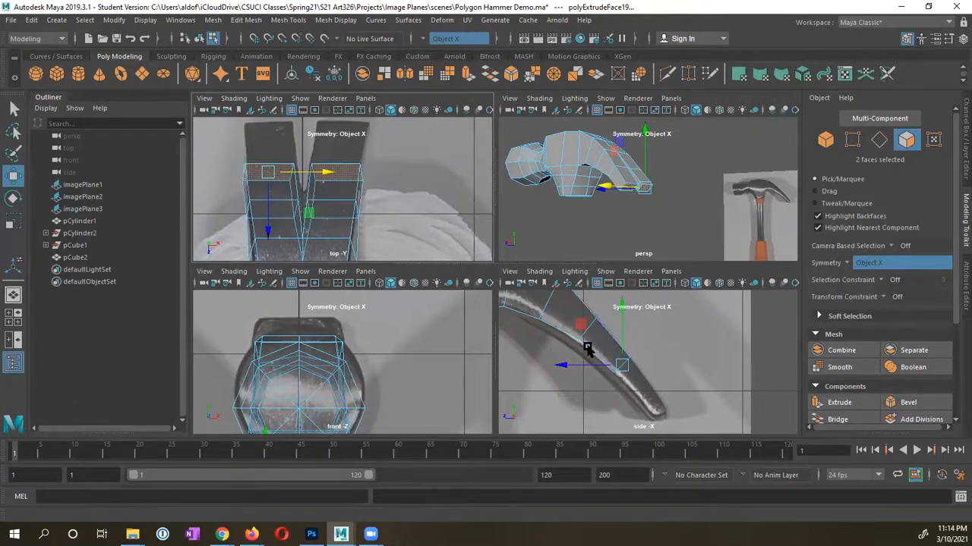
# Set the Scale Tool's axis orientation to Object and scale the prong ends' lower vertices slightly narrower in the top view
pyautogui.moveTo(589, 199); pyautogui.dragTo(536, 205, button='right')
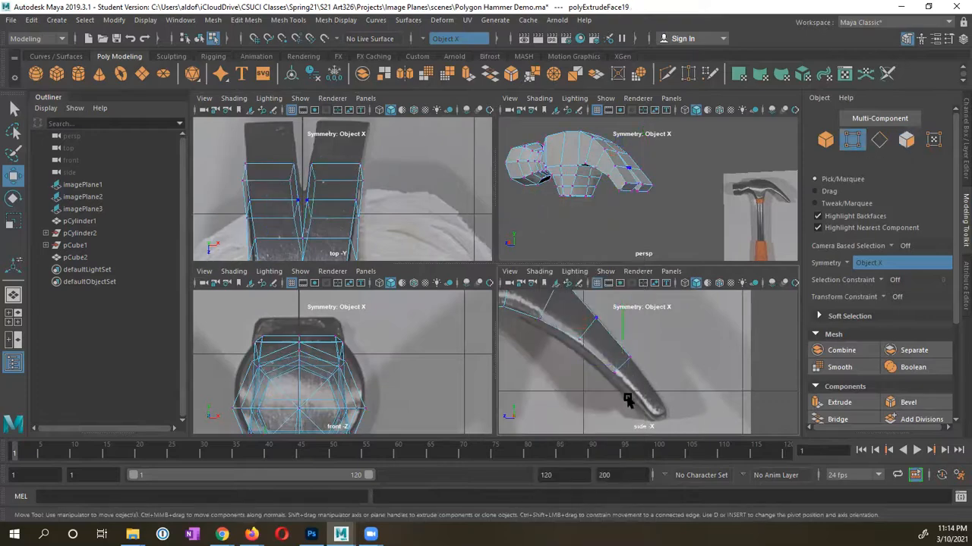
pyautogui.moveTo(621, 395); pyautogui.dragTo(604, 369)
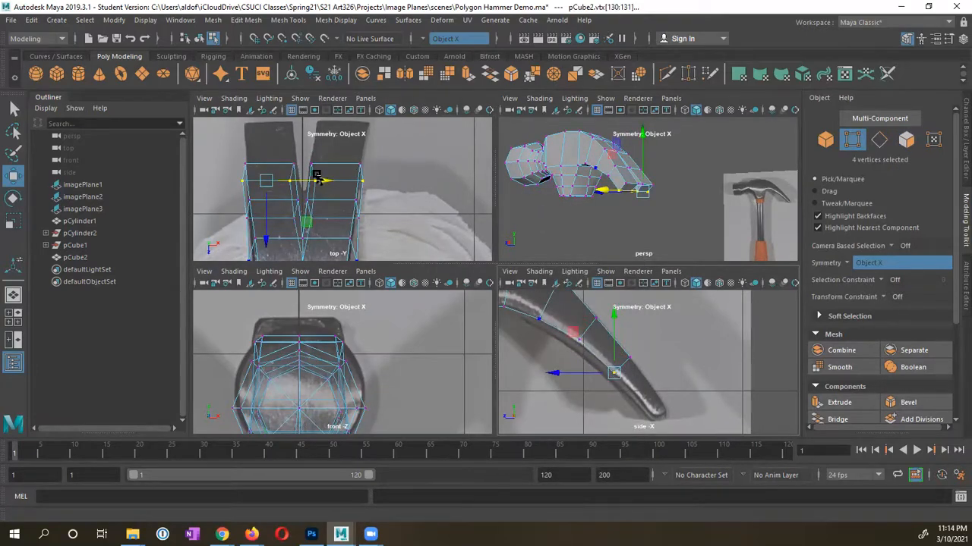
pyautogui.press('r')
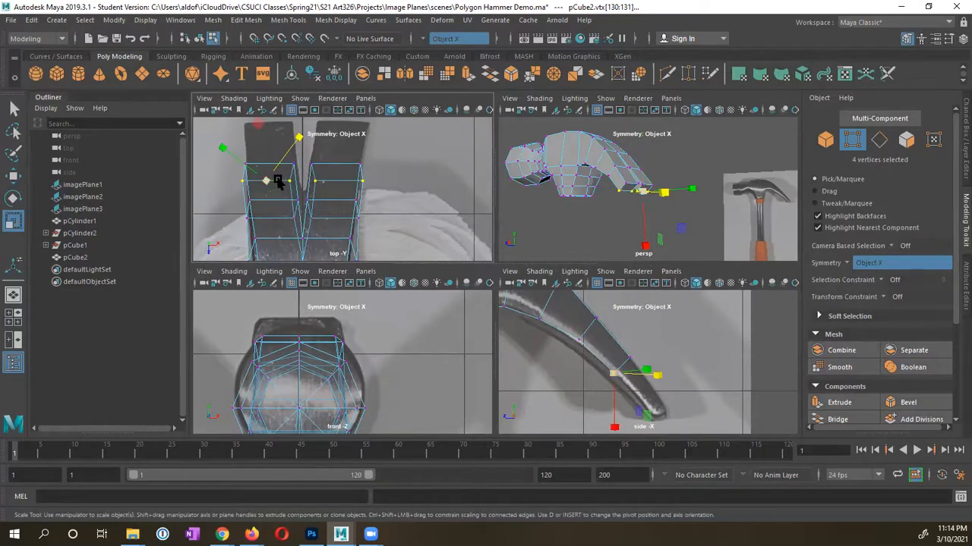
pyautogui.doubleClick(13, 220)
pyautogui.click(756, 111)
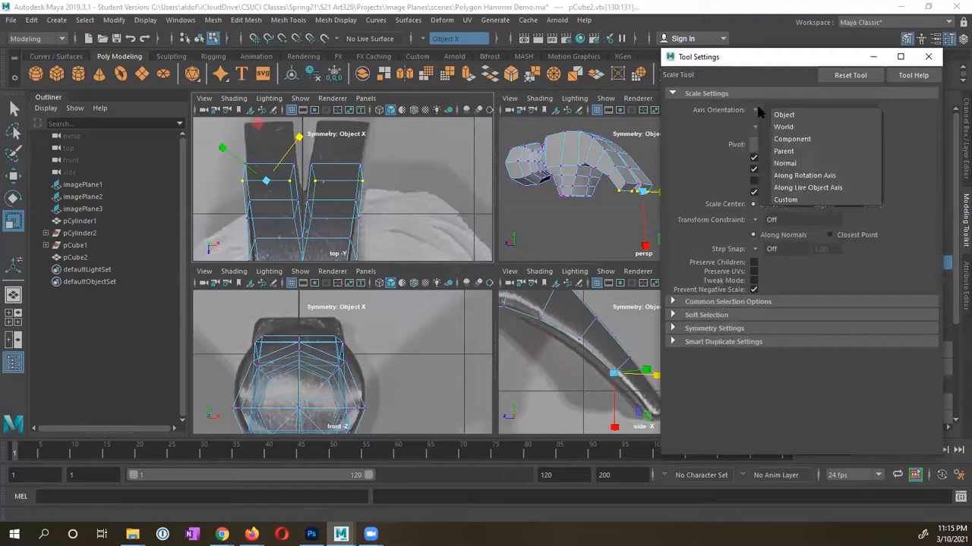
pyautogui.click(785, 116)
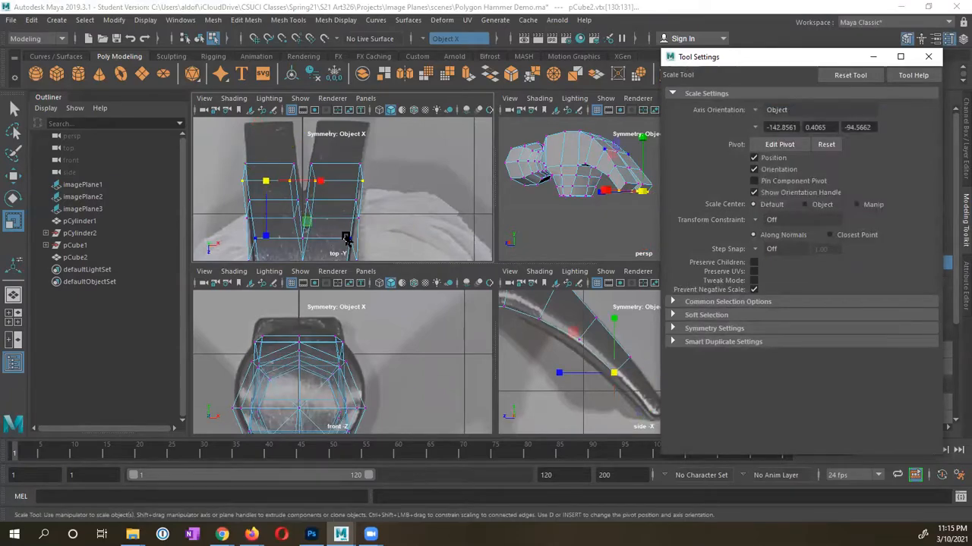
pyautogui.moveTo(320, 185); pyautogui.dragTo(318, 184)
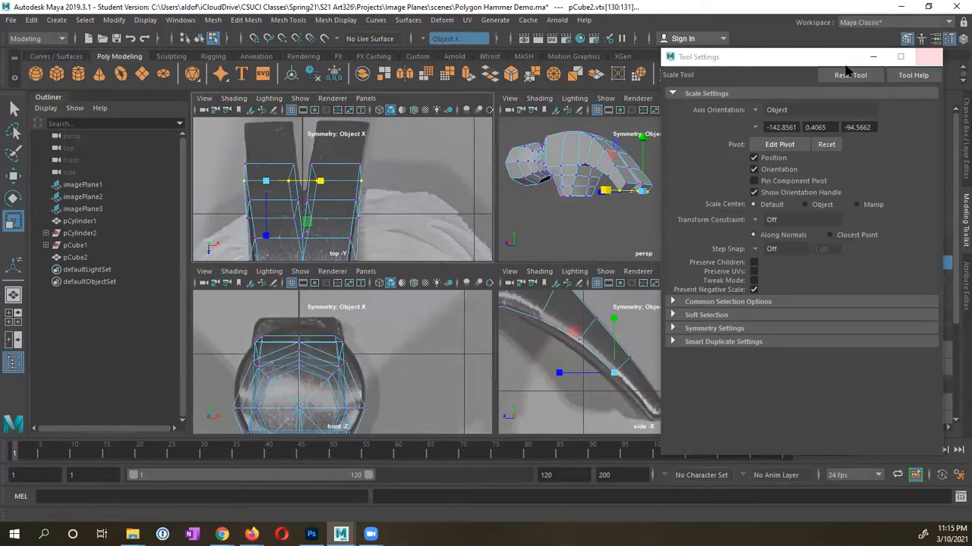
pyautogui.click(928, 61)
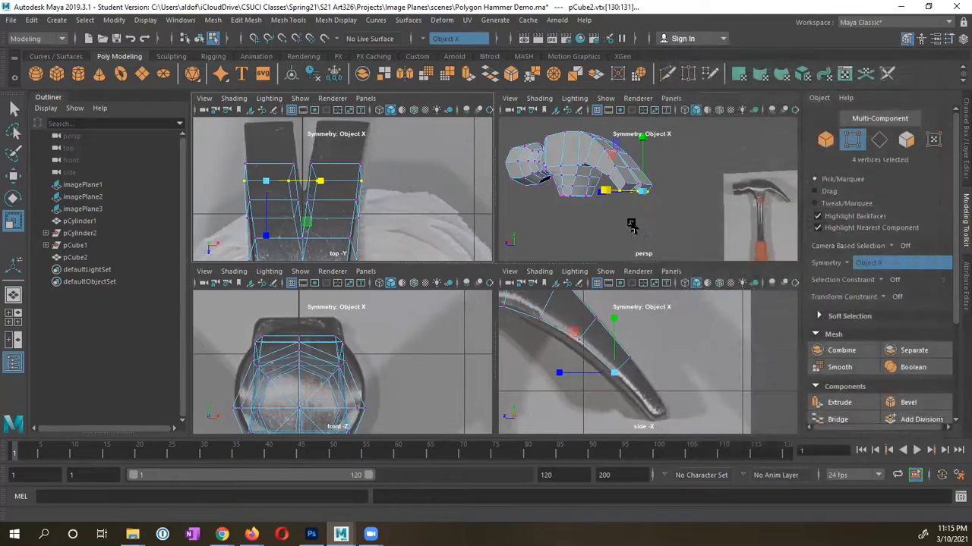
# Extrude the two prong end faces to the claw's tip with a Local Translate Z of 0.381
pyautogui.keyDown('alt'); pyautogui.moveTo(635, 223); pyautogui.dragTo(642, 212); pyautogui.keyUp('alt')
pyautogui.click(907, 139)
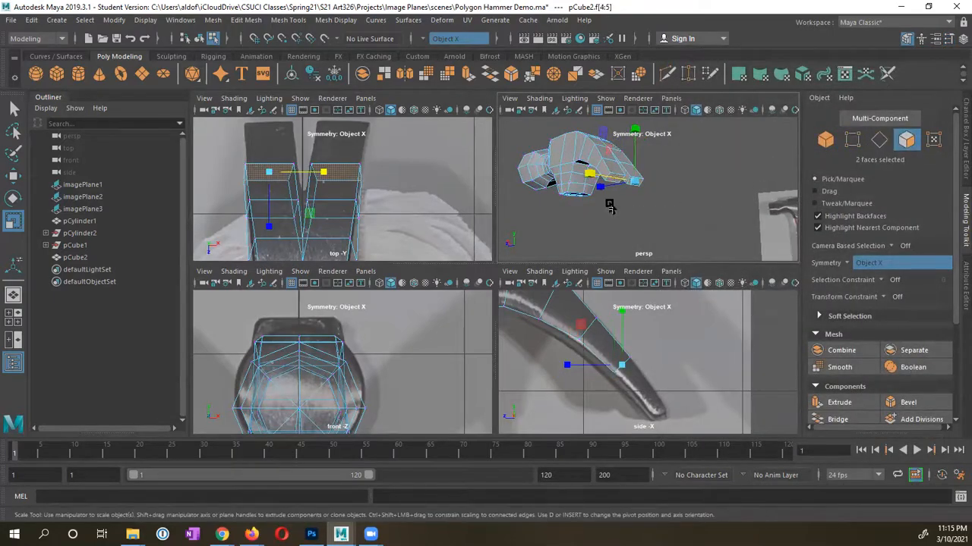
pyautogui.keyDown('alt'); pyautogui.moveTo(650, 381); pyautogui.dragTo(621, 347, button='middle'); pyautogui.keyUp('alt')
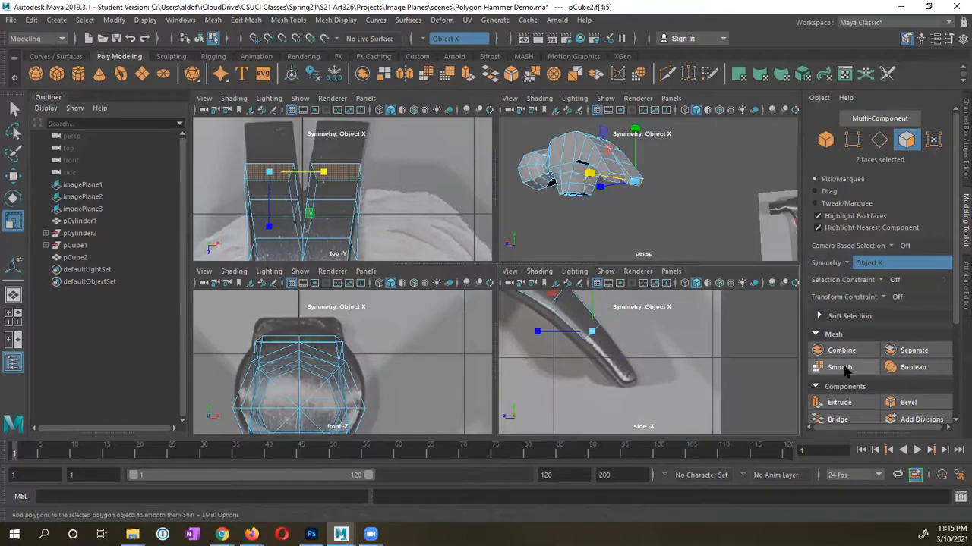
pyautogui.click(835, 403)
pyautogui.moveTo(616, 360); pyautogui.dragTo(645, 409)
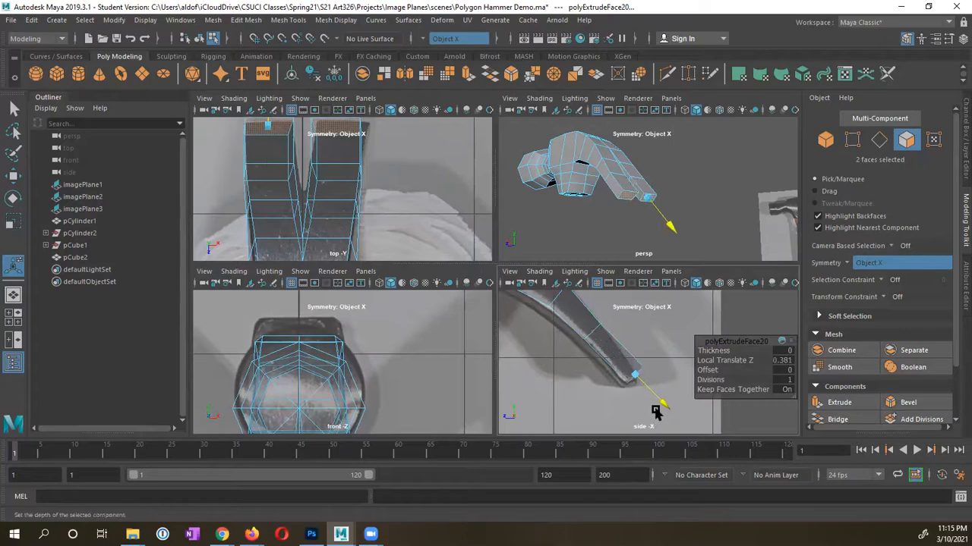
# Move and rotate the two prong end faces to line up with the claw's tip in the side view
pyautogui.press('w')
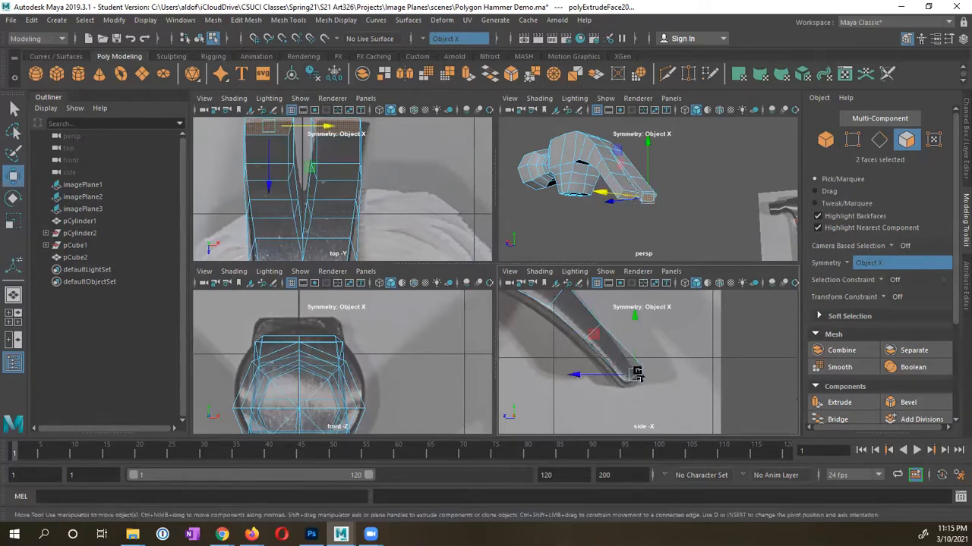
pyautogui.moveTo(595, 336); pyautogui.dragTo(591, 342)
pyautogui.press('r')
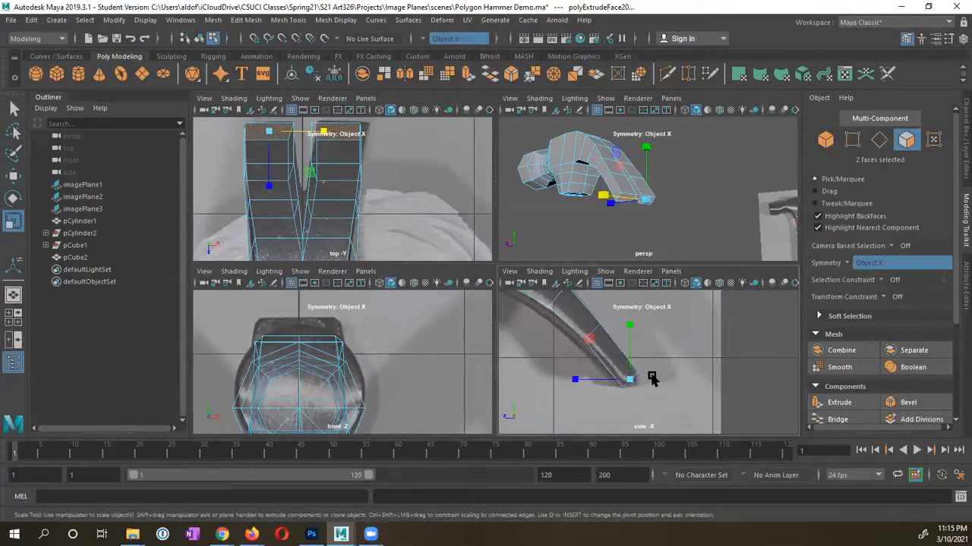
pyautogui.press('e')
pyautogui.moveTo(681, 354); pyautogui.dragTo(685, 402)
pyautogui.press('w')
pyautogui.moveTo(631, 381); pyautogui.dragTo(583, 337)
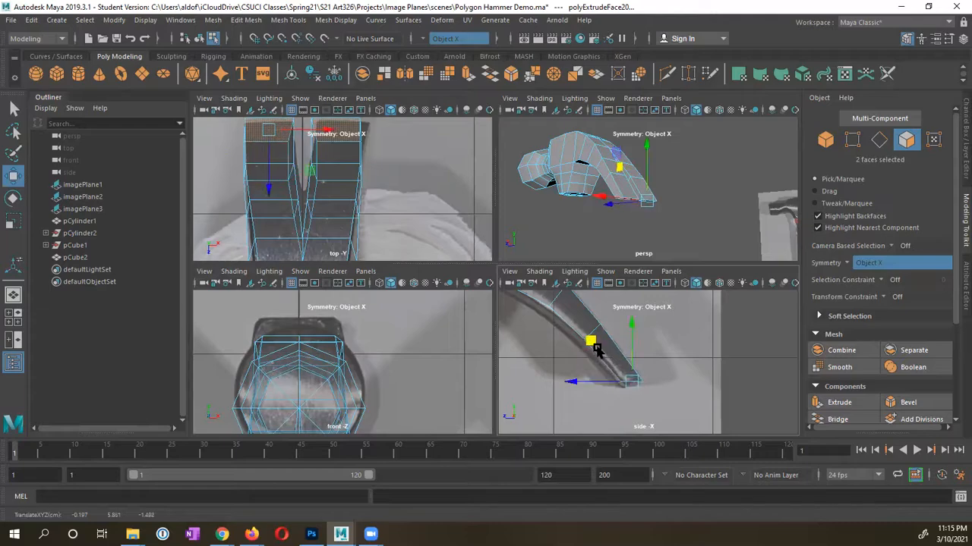
pyautogui.press('e')
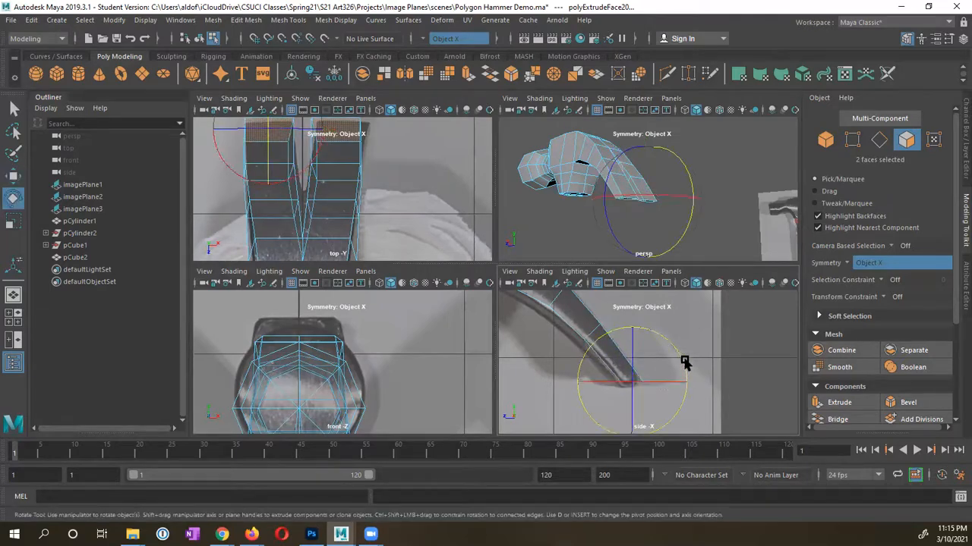
pyautogui.moveTo(685, 362); pyautogui.dragTo(673, 349)
# Set the Scale Tool's axis orientation to Component and scale the prong tip faces' thickness to match the side reference
pyautogui.press('r')
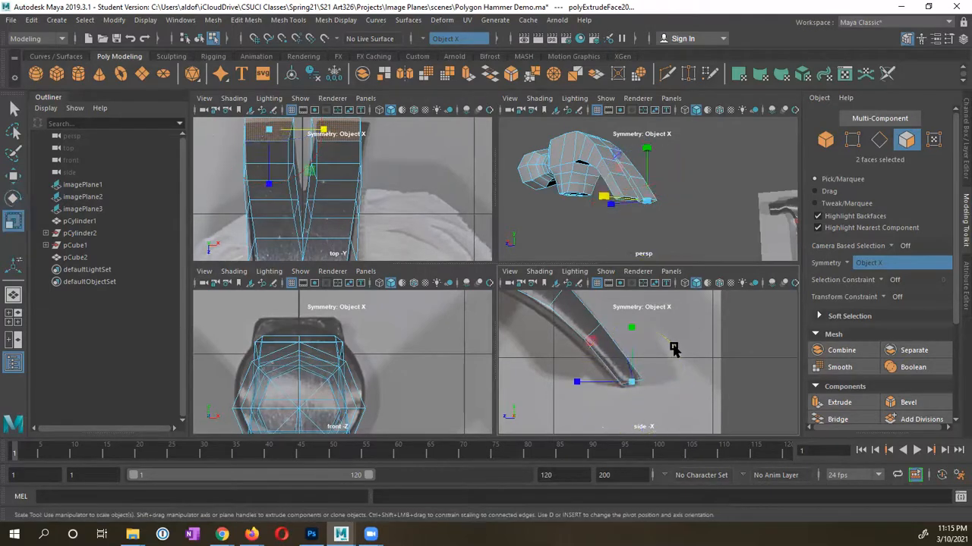
pyautogui.doubleClick(12, 221)
pyautogui.click(755, 110)
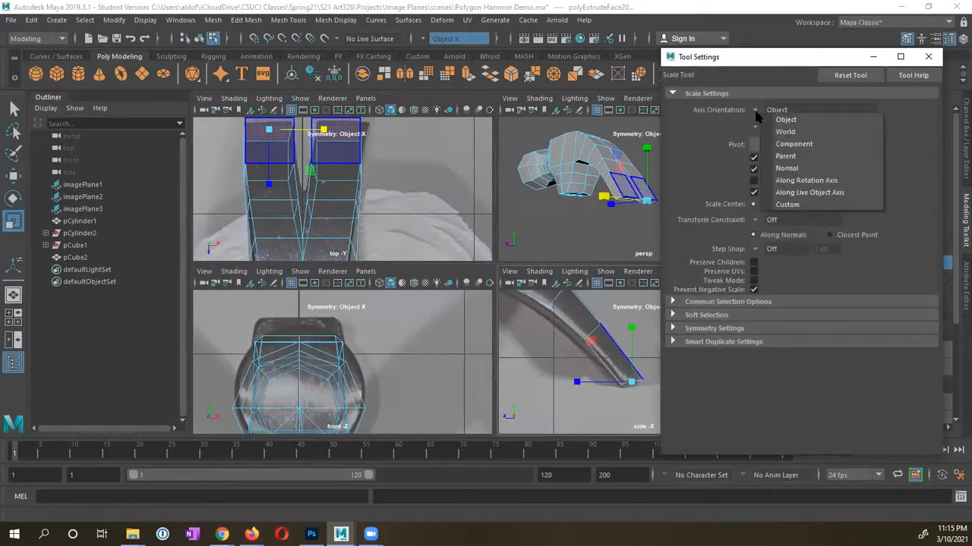
pyautogui.click(793, 144)
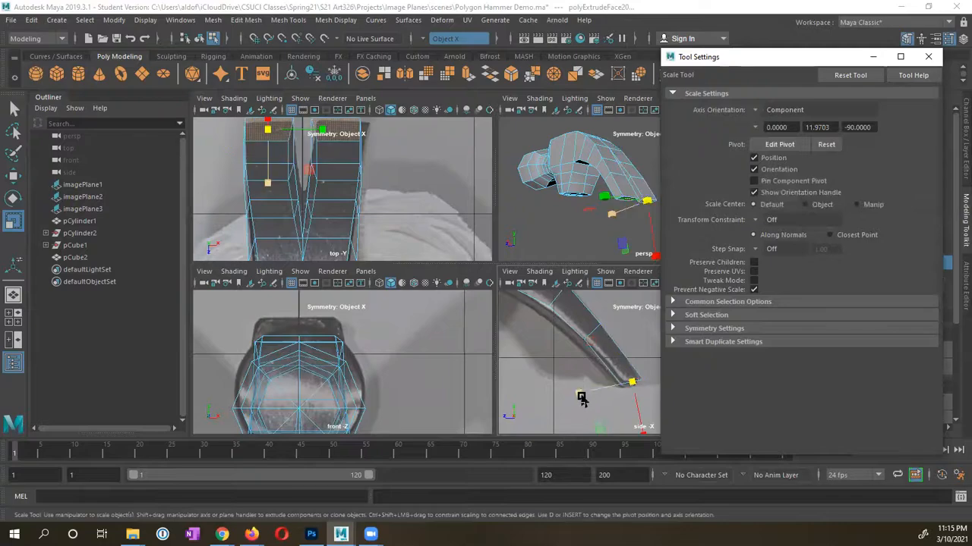
pyautogui.moveTo(581, 400); pyautogui.dragTo(592, 393, button='middle')
# Return the Scale Tool's axis orientation to Object and move the prong tip faces symmetrically outward in the top view
pyautogui.keyDown('alt'); pyautogui.moveTo(408, 162); pyautogui.dragTo(415, 180, button='middle'); pyautogui.keyUp('alt')
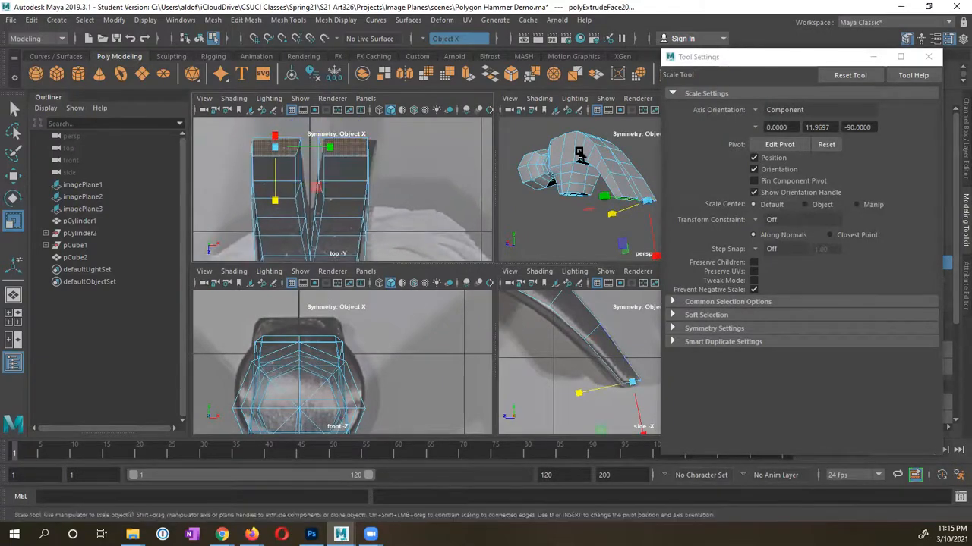
pyautogui.click(761, 111)
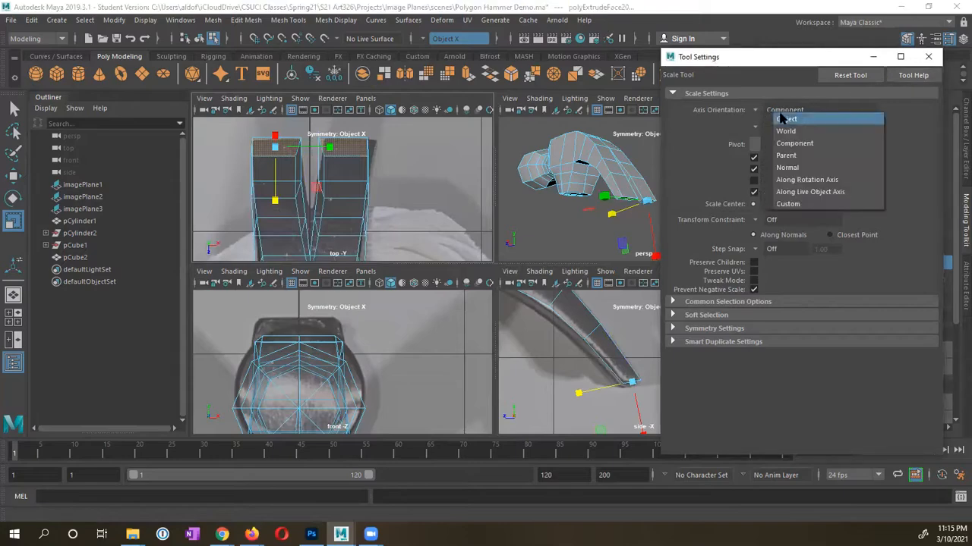
pyautogui.click(789, 120)
pyautogui.click(928, 56)
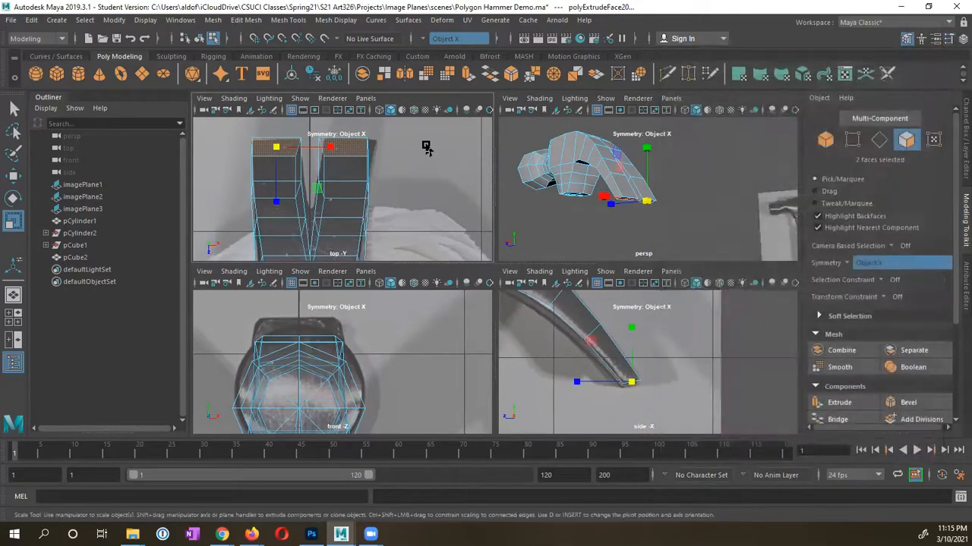
pyautogui.press('w')
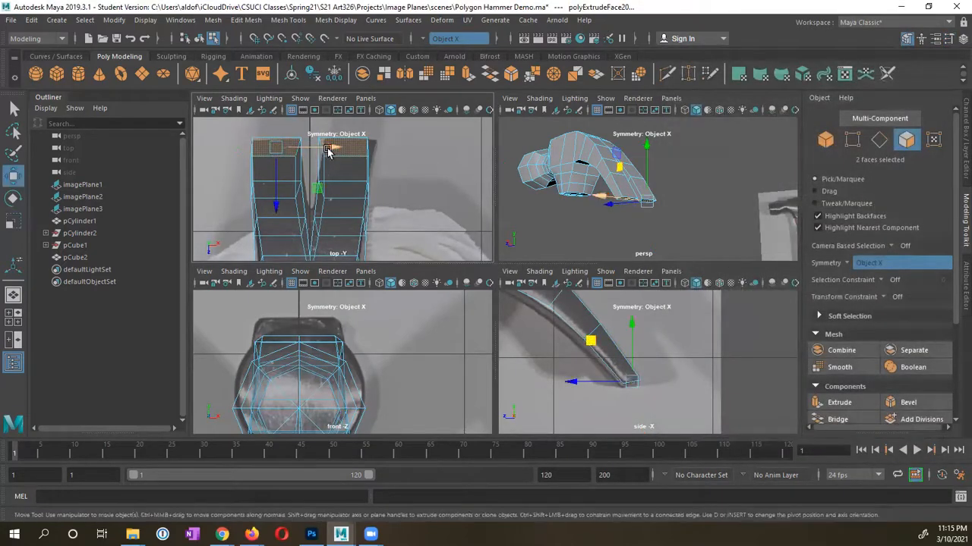
pyautogui.moveTo(331, 148); pyautogui.dragTo(321, 151)
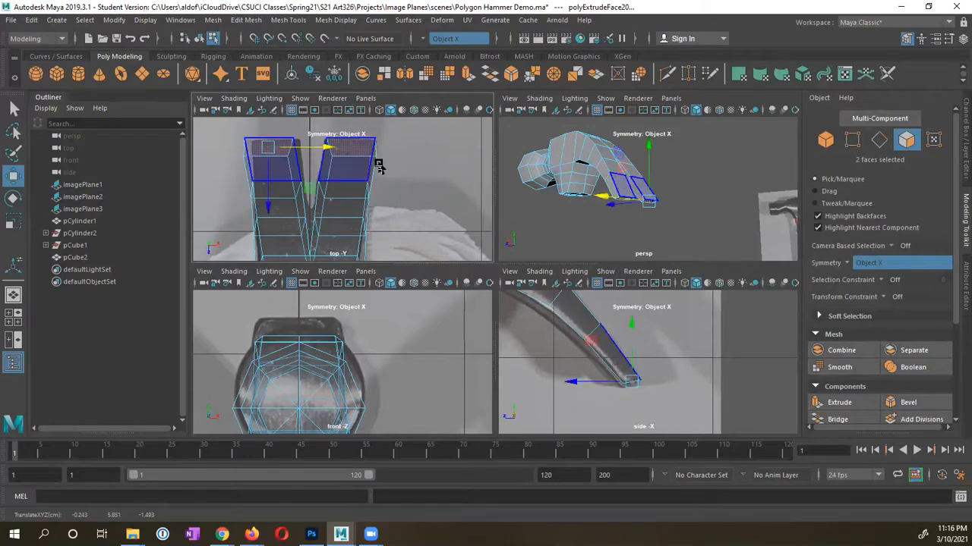
# Select the lower vertices at the prong tips and scale them slightly narrower in the top view
pyautogui.moveTo(613, 206); pyautogui.dragTo(562, 214, button='right')
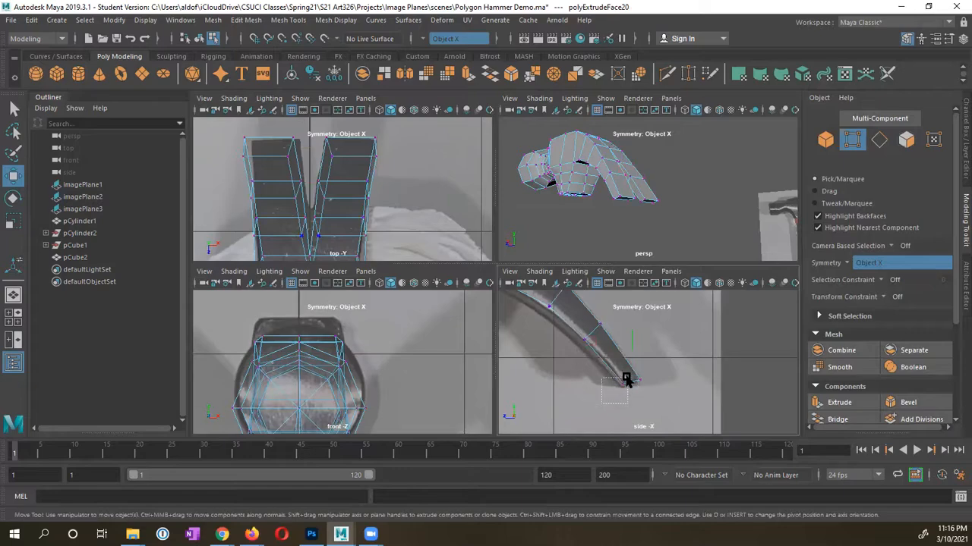
pyautogui.moveTo(626, 379); pyautogui.dragTo(627, 378)
pyautogui.press('r')
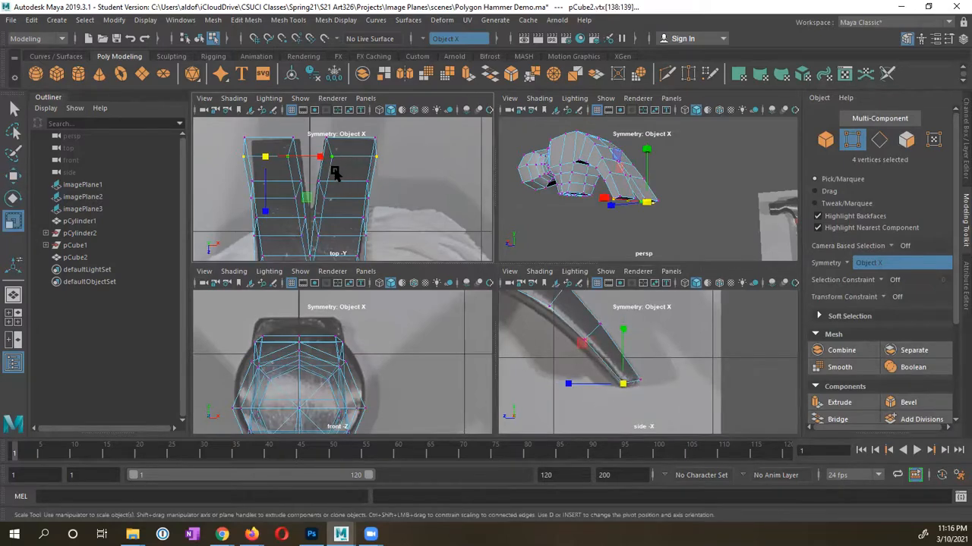
pyautogui.moveTo(320, 158); pyautogui.dragTo(317, 161)
# Return to object mode in an enlarged perspective view, select the hammer head pCube2 and save the scene
pyautogui.keyDown('alt'); pyautogui.moveTo(636, 218); pyautogui.dragTo(473, 267); pyautogui.keyUp('alt')
pyautogui.press('space')
pyautogui.moveTo(458, 241); pyautogui.dragTo(492, 203, button='right')
pyautogui.keyDown('alt'); pyautogui.moveTo(456, 235); pyautogui.dragTo(550, 231); pyautogui.keyUp('alt')
pyautogui.click(550, 231)
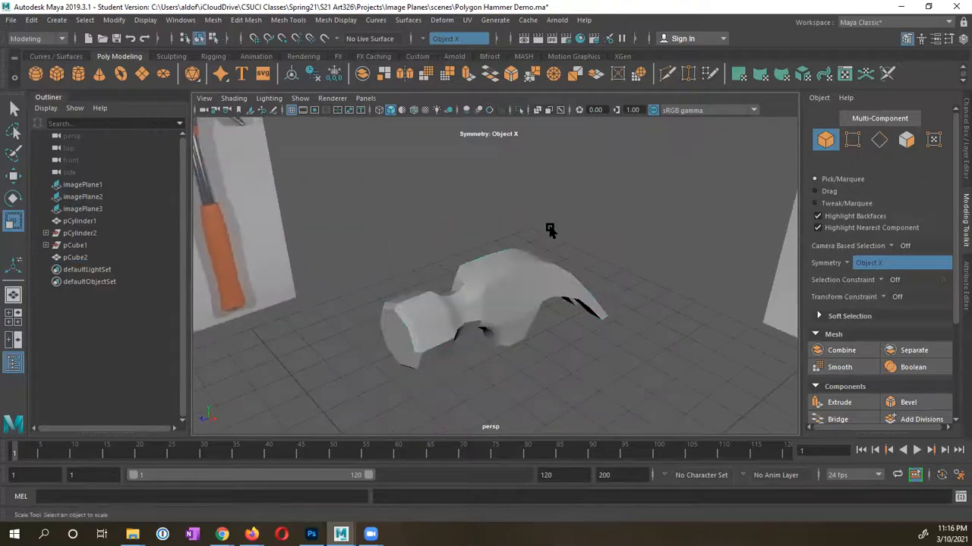
pyautogui.keyDown('alt'); pyautogui.moveTo(486, 296); pyautogui.dragTo(534, 250); pyautogui.keyUp('alt')
pyautogui.click(534, 249)
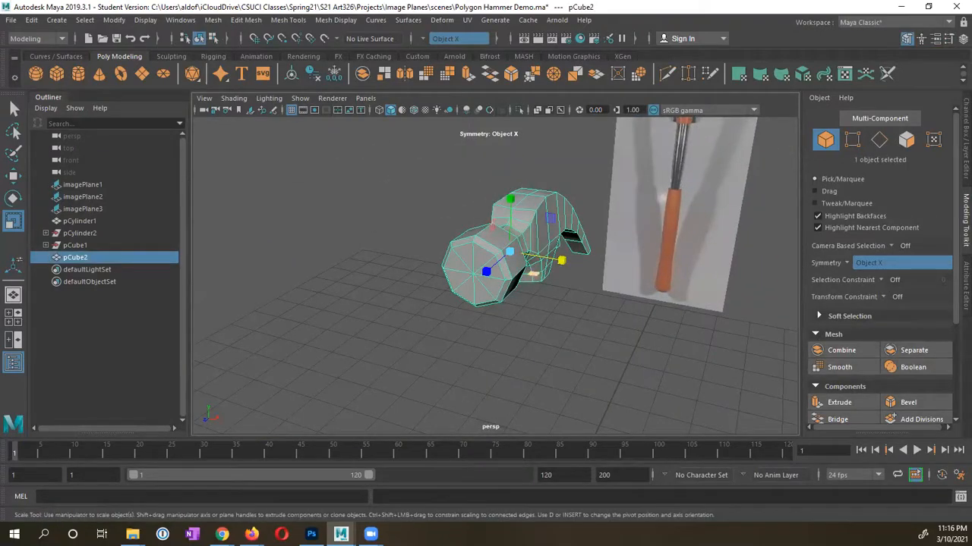
pyautogui.press('q')
pyautogui.hotkey('ctrl', 's')
pyautogui.press('r')
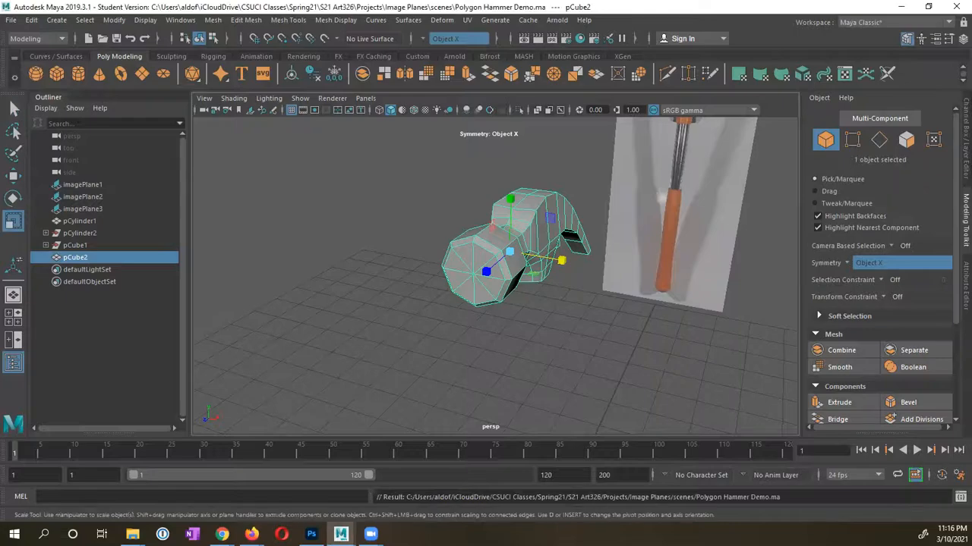
# Turn on the visibility of the handle display layer to show the handle with the hammer head
pyautogui.keyDown('alt'); pyautogui.moveTo(564, 314); pyautogui.dragTo(281, 284); pyautogui.keyUp('alt')
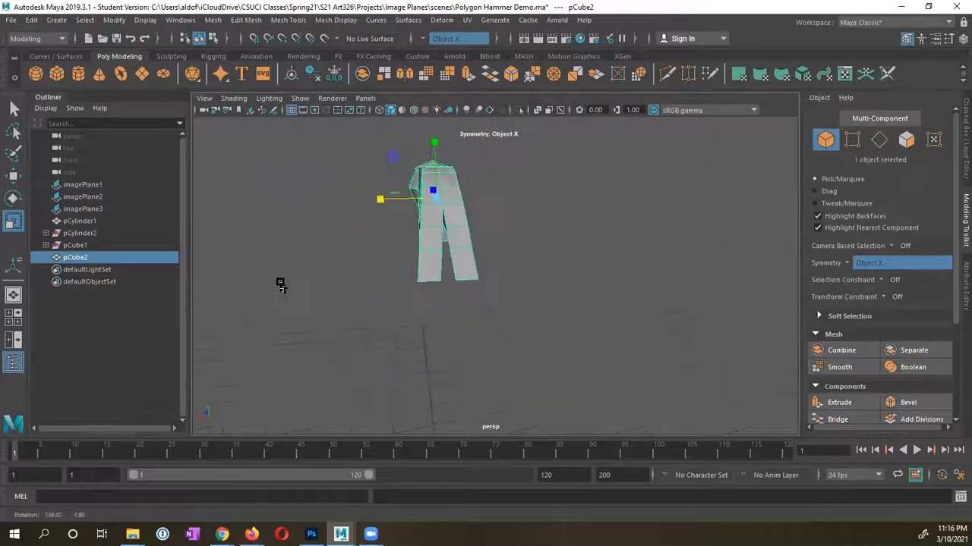
pyautogui.keyDown('alt'); pyautogui.moveTo(280, 284); pyautogui.dragTo(393, 253, button='right'); pyautogui.keyUp('alt')
pyautogui.keyDown('alt'); pyautogui.moveTo(393, 253); pyautogui.dragTo(474, 277); pyautogui.keyUp('alt')
pyautogui.keyDown('alt'); pyautogui.moveTo(475, 277); pyautogui.dragTo(492, 251, button='middle'); pyautogui.keyUp('alt')
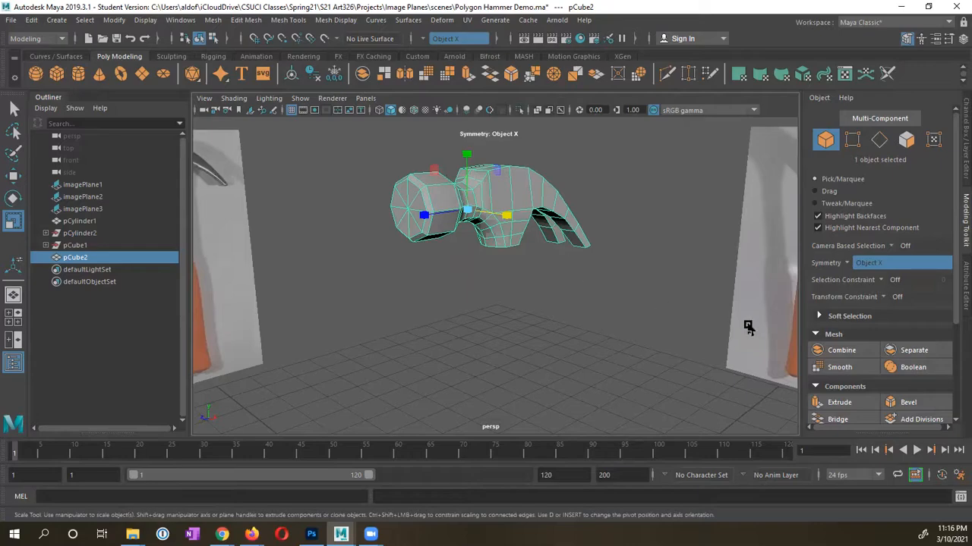
pyautogui.click(964, 158)
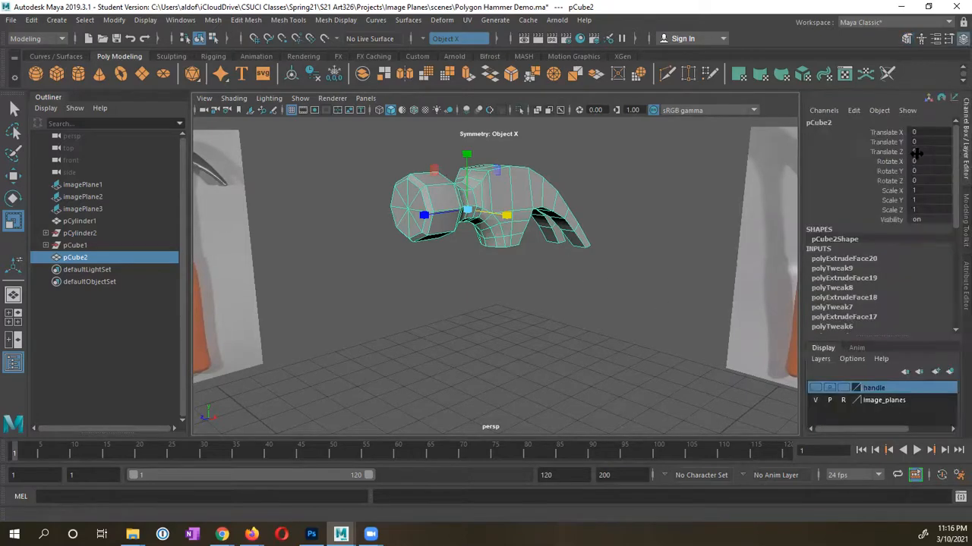
pyautogui.click(816, 389)
# Examine the complete hammer, head and handle together, from several angles in the perspective view
pyautogui.keyDown('alt'); pyautogui.moveTo(623, 319); pyautogui.dragTo(539, 314); pyautogui.keyUp('alt')
pyautogui.click(561, 314)
pyautogui.keyDown('alt'); pyautogui.moveTo(562, 314); pyautogui.dragTo(561, 277, button='middle'); pyautogui.keyUp('alt')
pyautogui.keyDown('alt'); pyautogui.moveTo(561, 277); pyautogui.dragTo(403, 283, button='right'); pyautogui.keyUp('alt')
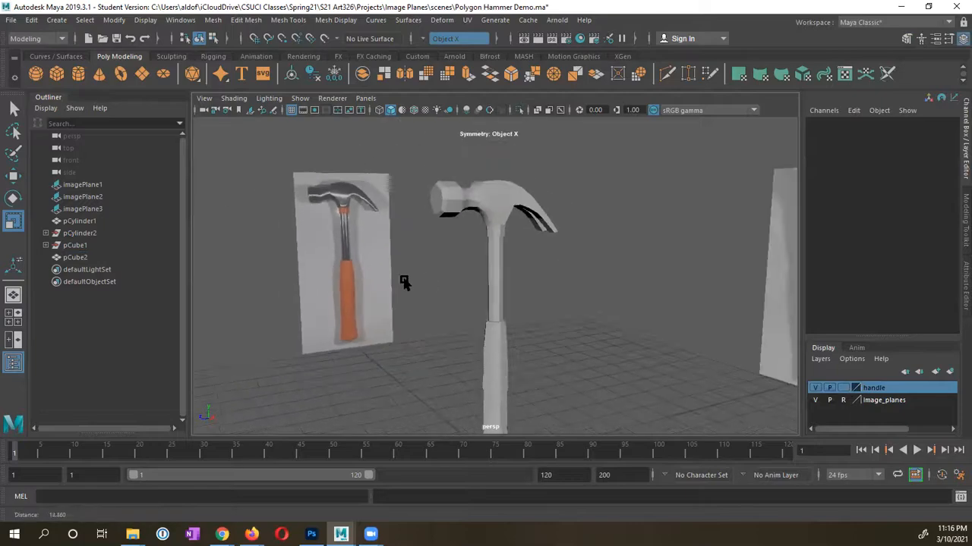
pyautogui.keyDown('alt'); pyautogui.moveTo(430, 297); pyautogui.dragTo(462, 288); pyautogui.keyUp('alt')
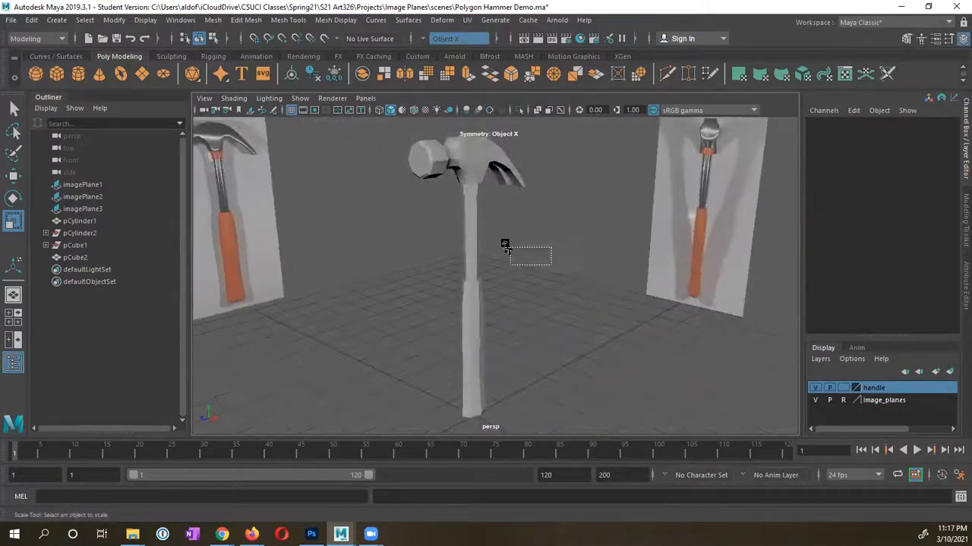
pyautogui.moveTo(508, 250)
pyautogui.mouseDown()
pyautogui.moveTo(450, 189)
pyautogui.moveTo(460, 241)
pyautogui.moveTo(506, 245)
pyautogui.mouseUp()
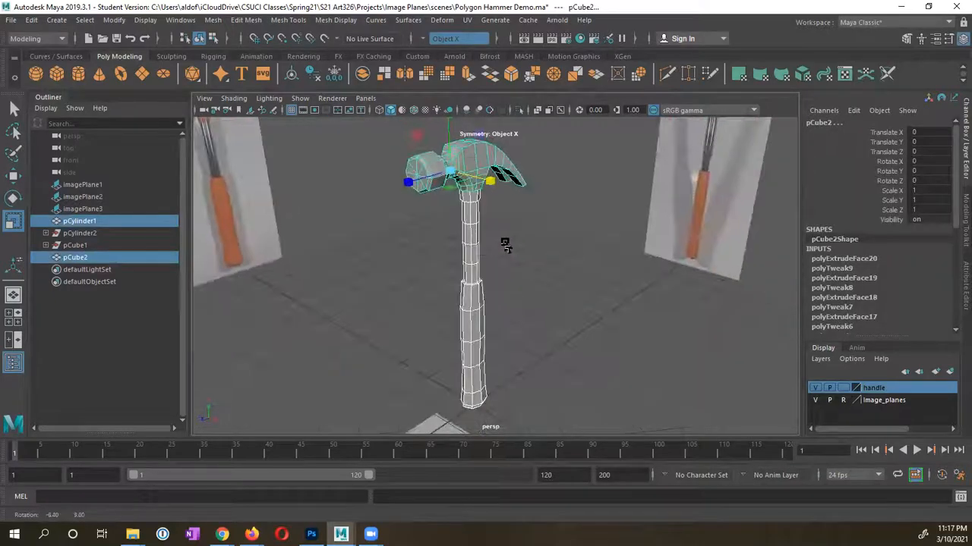
pyautogui.click(430, 252)
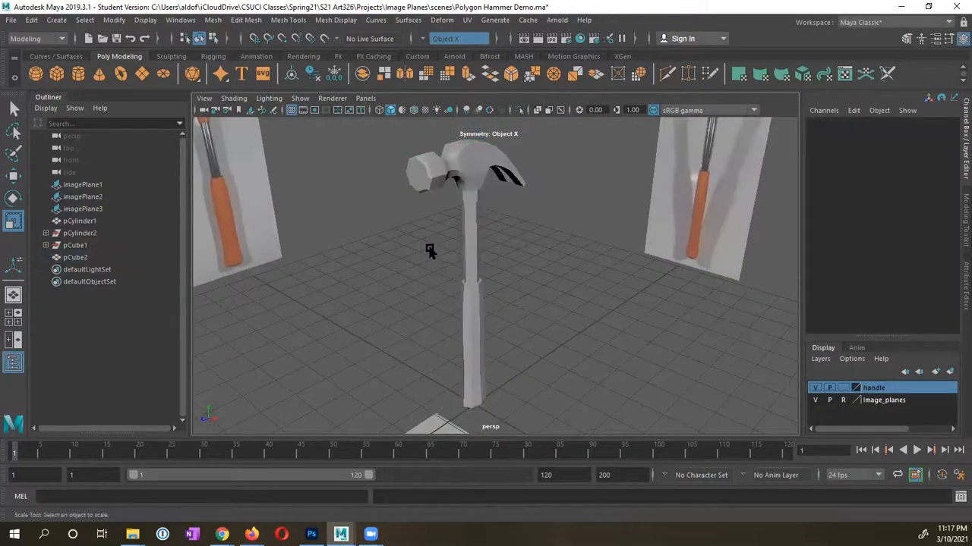
pyautogui.moveTo(434, 249)
pyautogui.keyDown('alt'); pyautogui.mouseDown()
pyautogui.moveTo(326, 223)
pyautogui.moveTo(561, 254)
pyautogui.moveTo(449, 251)
pyautogui.mouseUp(); pyautogui.keyUp('alt')
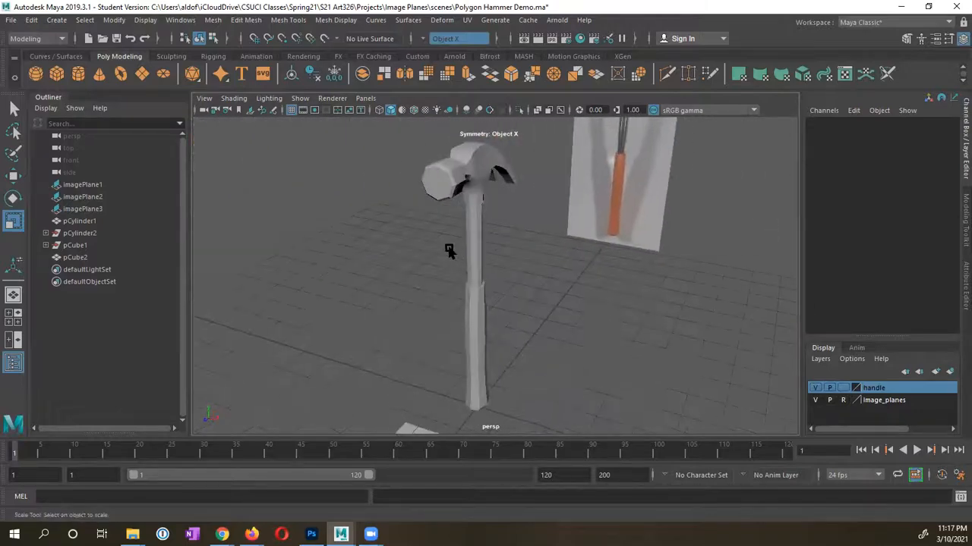
pyautogui.keyDown('alt'); pyautogui.moveTo(520, 258); pyautogui.dragTo(504, 244); pyautogui.keyUp('alt')
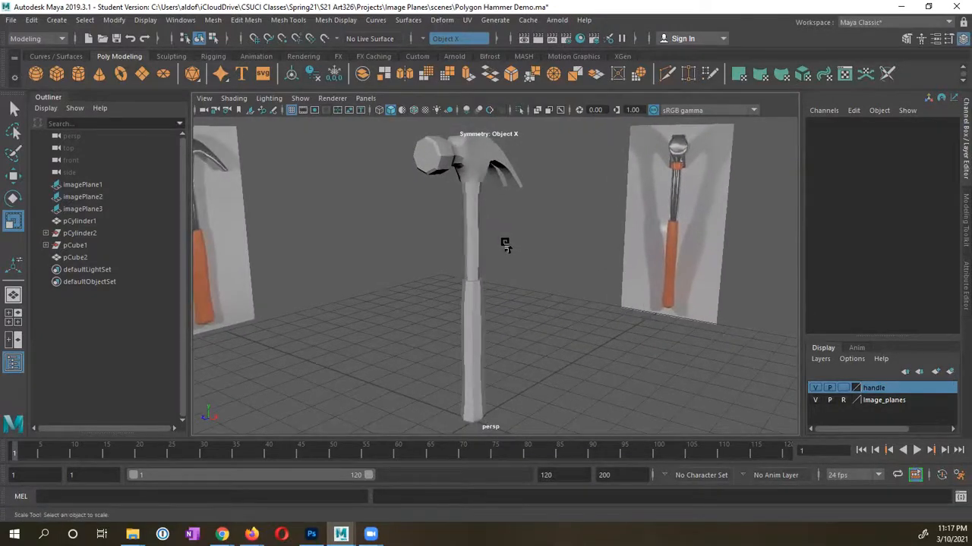